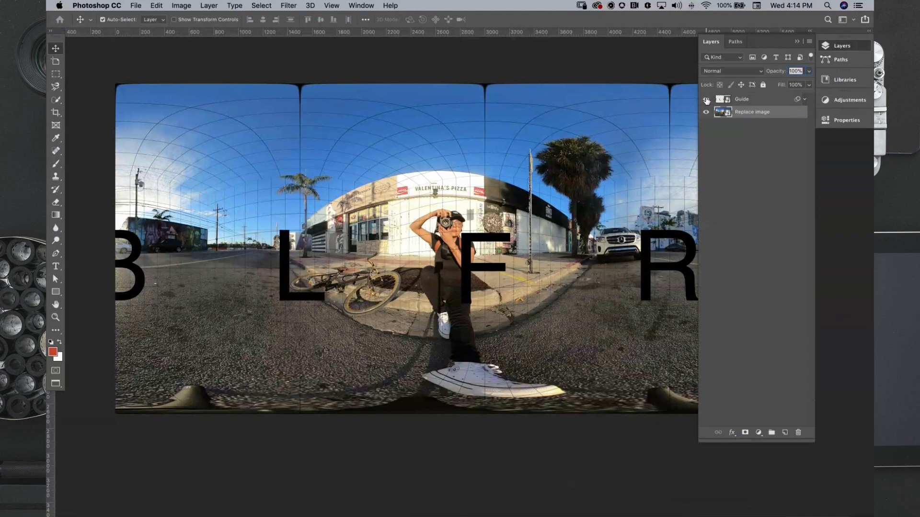
Toggle the visibility of the Guide and Replace image layers to inspect the guide grid alone, and leave both layers shown.
{"action": "left_click", "coordinate": [706, 99]}
{"action": "left_click", "coordinate": [707, 99]}
{"action": "left_click", "coordinate": [706, 112]}
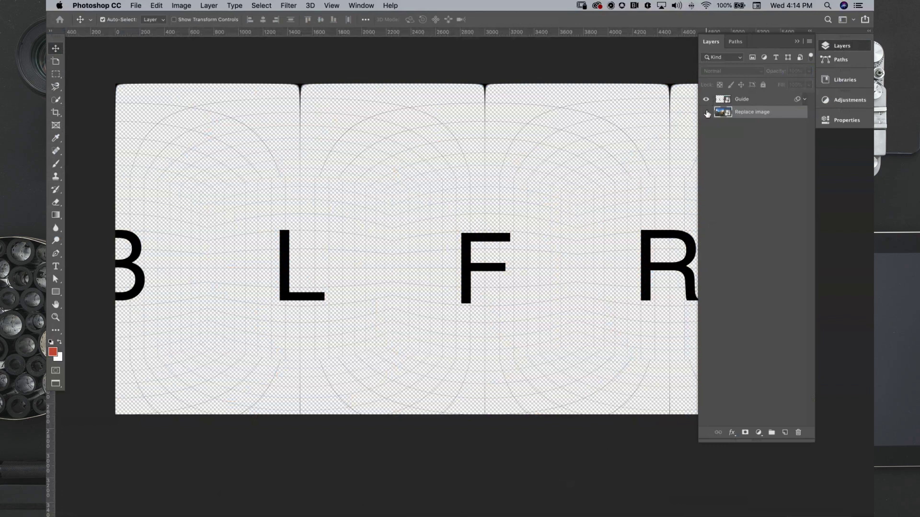
{"action": "left_click", "coordinate": [797, 42]}
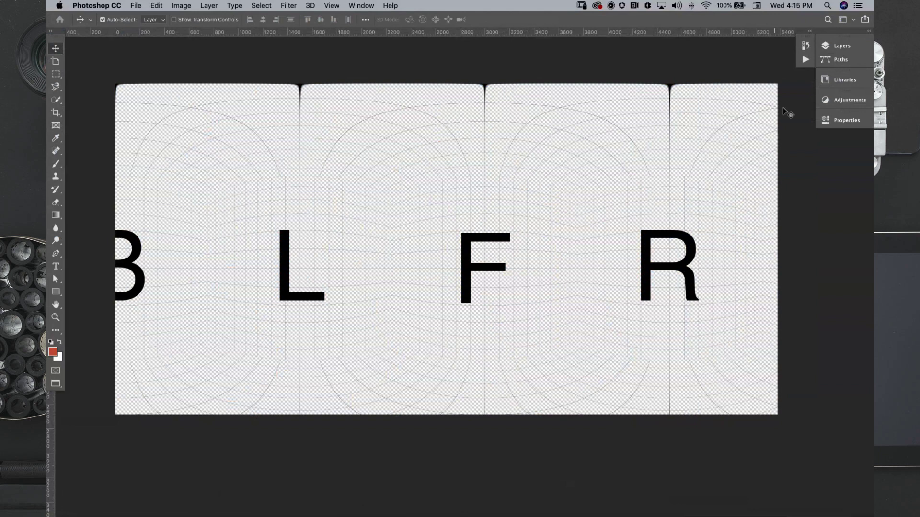
{"action": "left_click", "coordinate": [834, 49]}
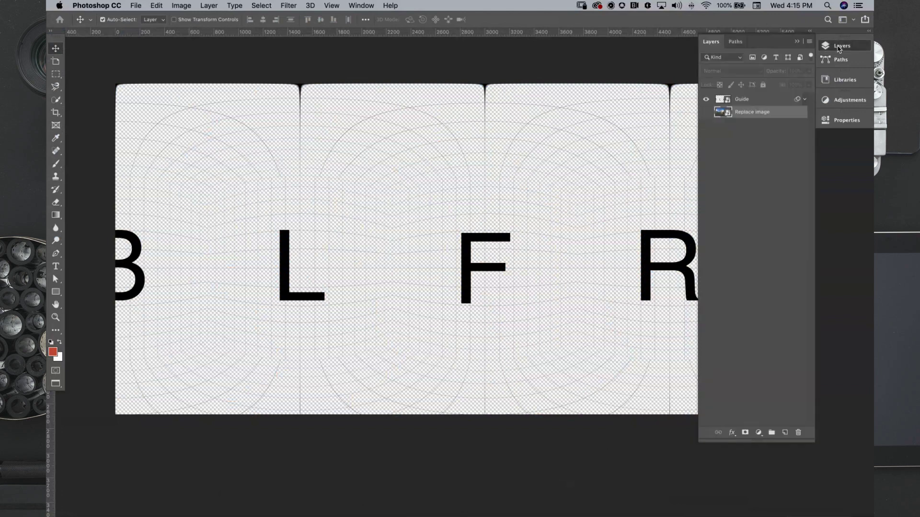
{"action": "left_click", "coordinate": [705, 112]}
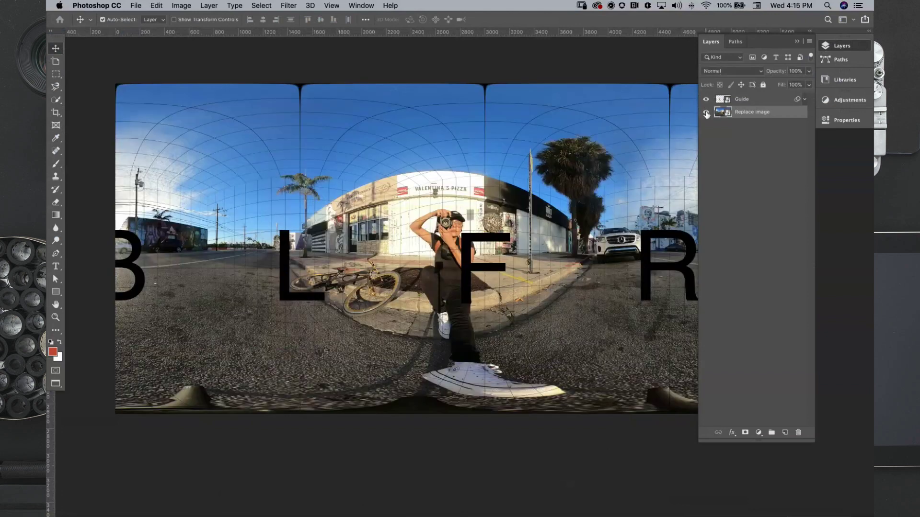
{"action": "left_click", "coordinate": [797, 42]}
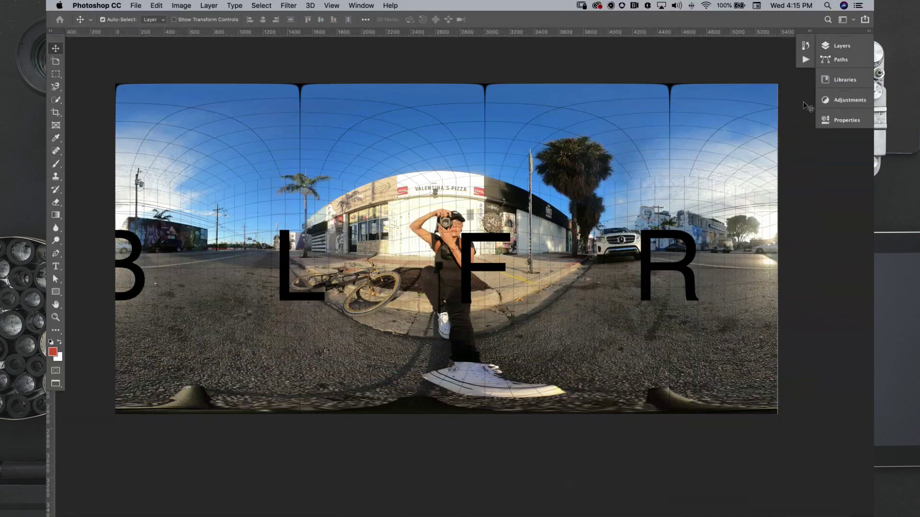
Switch to Finder and open the 360 RFW folder inside the Livestream folder.
{"action": "key", "text": "super+Tab"}
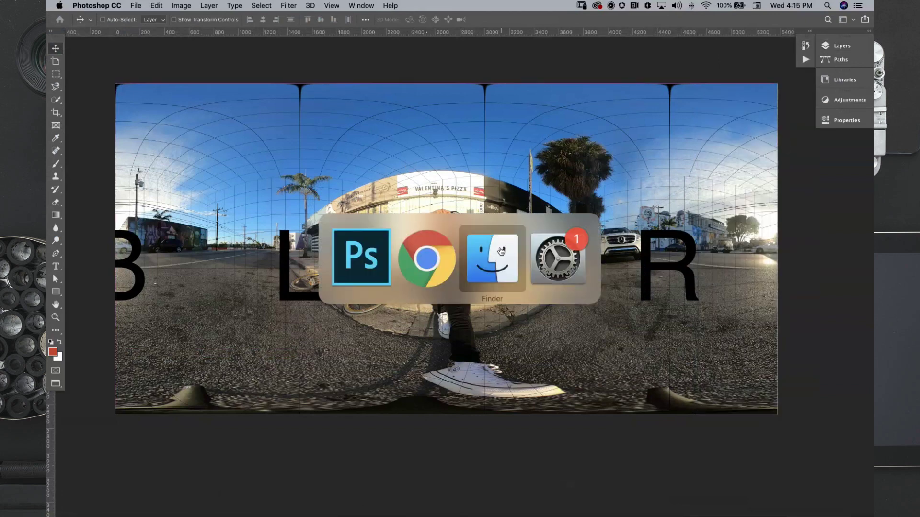
{"action": "left_click", "coordinate": [350, 253]}
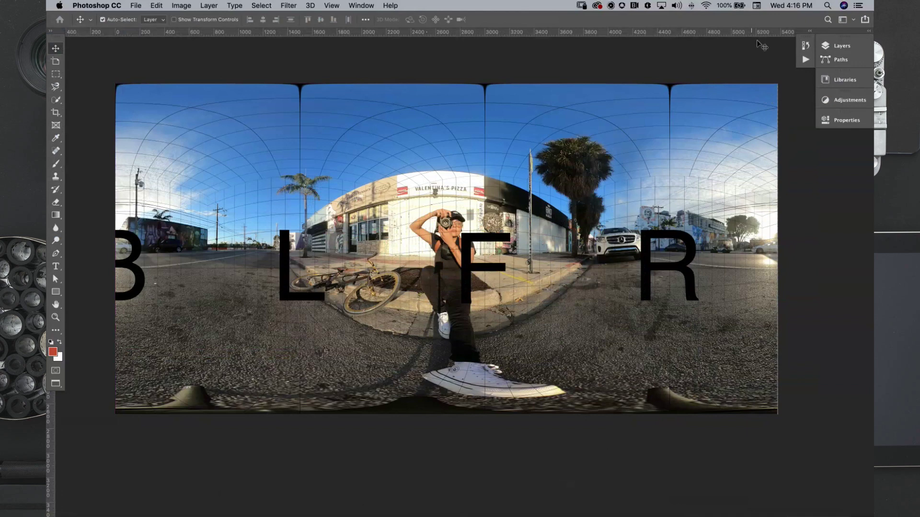
{"action": "key", "text": "super+Tab"}
{"action": "key", "text": "Tab"}
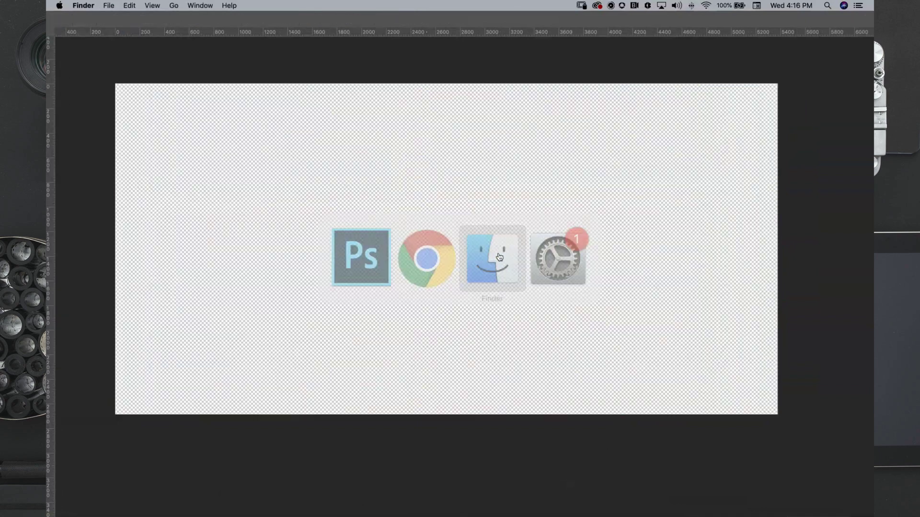
{"action": "key", "text": "super+Tab"}
{"action": "left_click", "coordinate": [361, 259]}
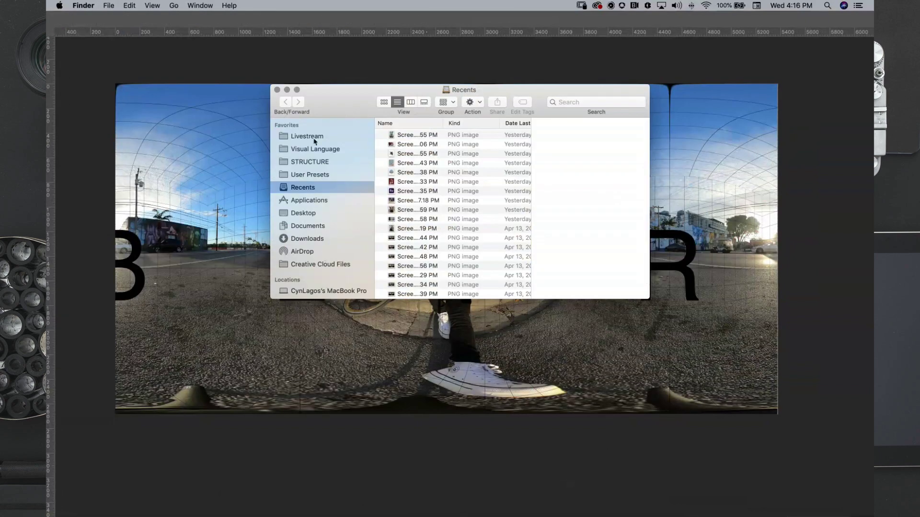
{"action": "left_click", "coordinate": [310, 137]}
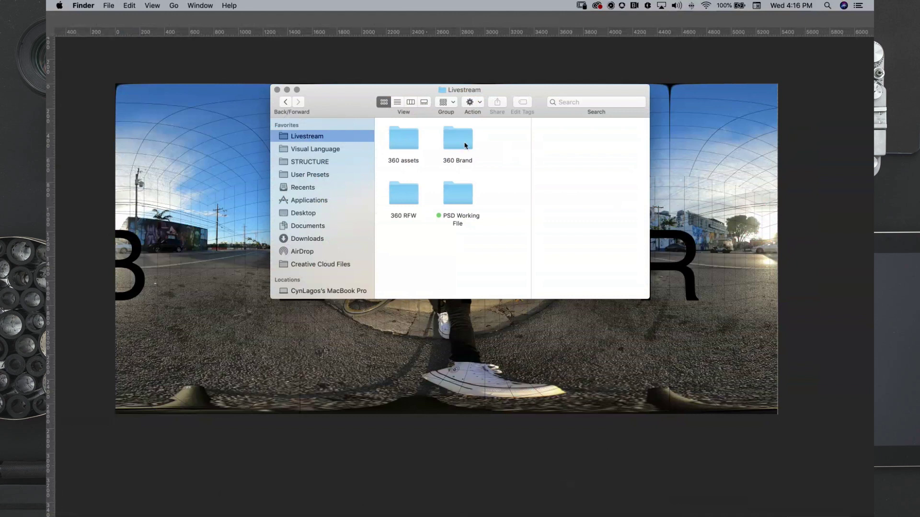
{"action": "left_click", "coordinate": [402, 200]}
{"action": "double_click", "coordinate": [403, 201]}
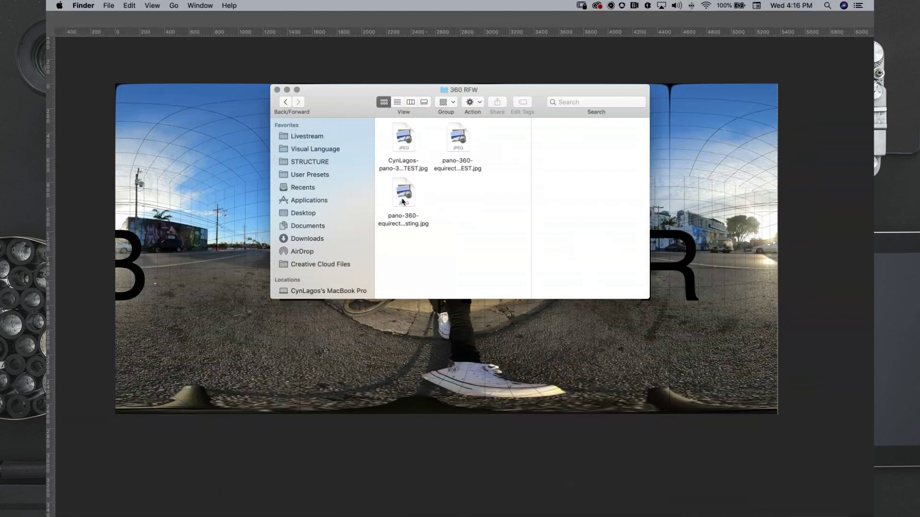
Preview the first equirectangular panorama TEST JPEG at large size and close the preview.
{"action": "left_click", "coordinate": [404, 144]}
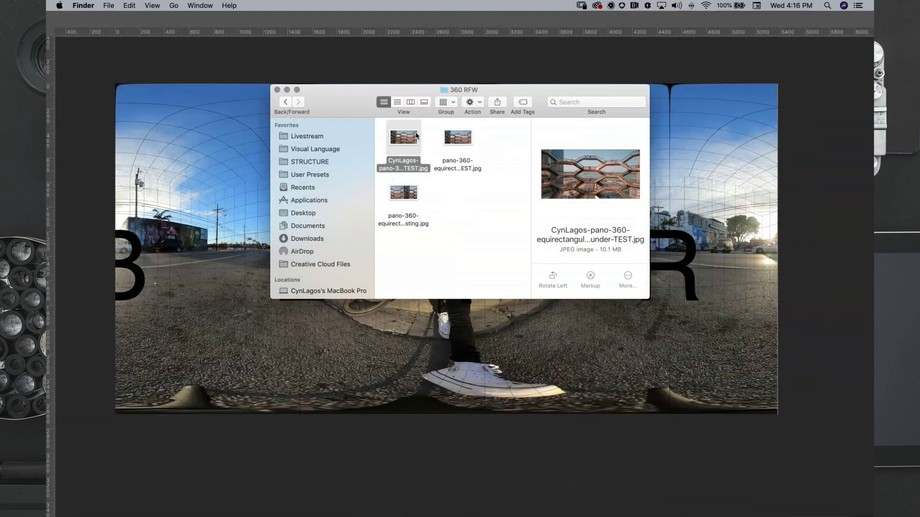
{"action": "key", "text": "space"}
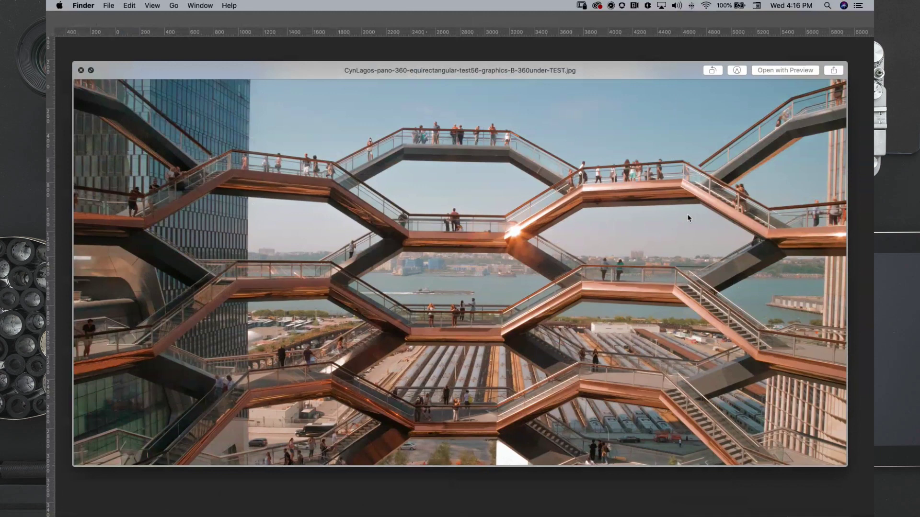
{"action": "key", "text": "space"}
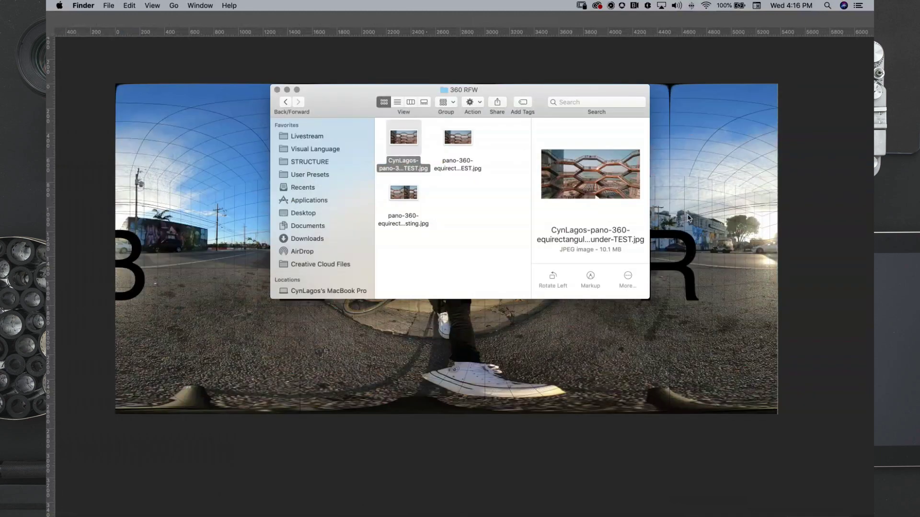
Open the PSD Working File folder inside Livestream and preview the railroad-track equirectangular TEMPLATE PSD.
{"action": "key", "text": "super+Up"}
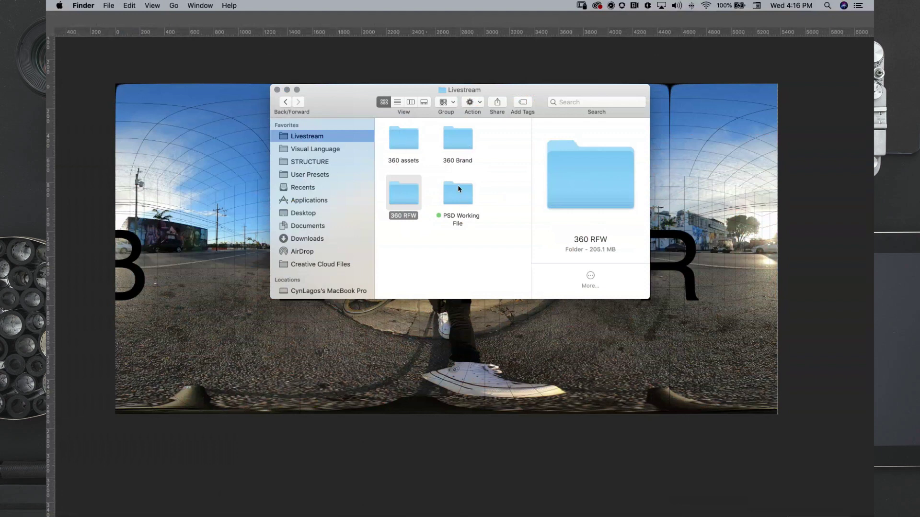
{"action": "double_click", "coordinate": [455, 134]}
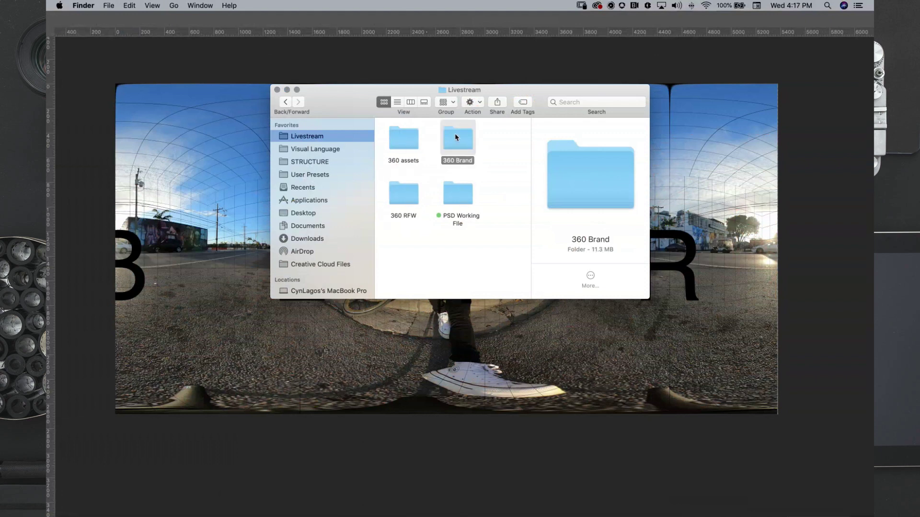
{"action": "left_click", "coordinate": [287, 102]}
{"action": "double_click", "coordinate": [449, 188]}
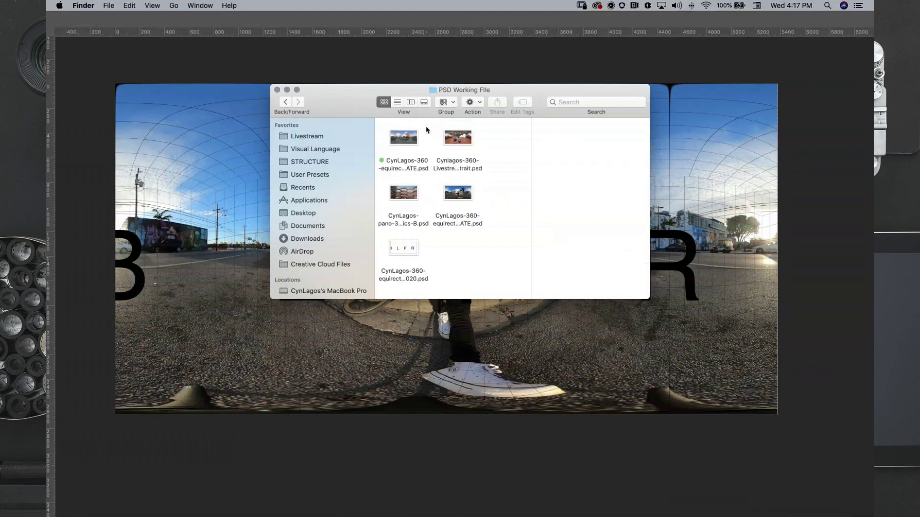
{"action": "left_click", "coordinate": [411, 144]}
{"action": "key", "text": "space"}
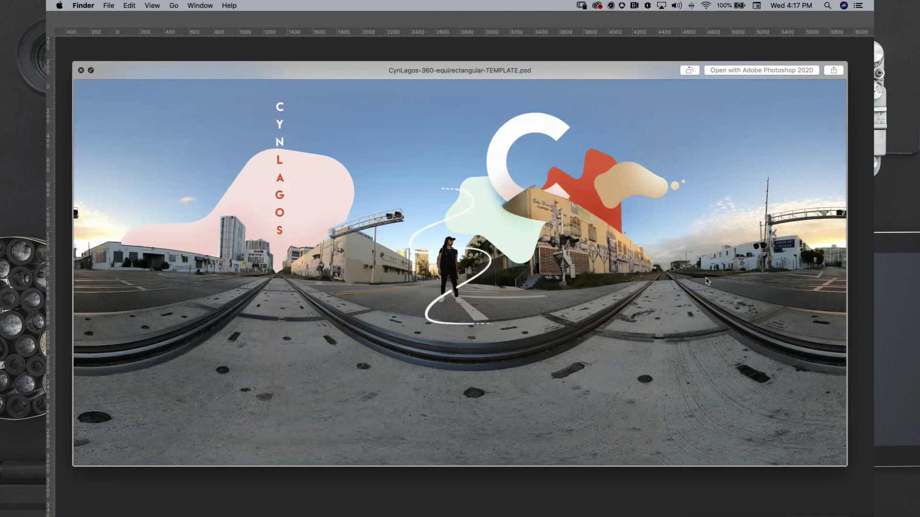
{"action": "key", "text": "space"}
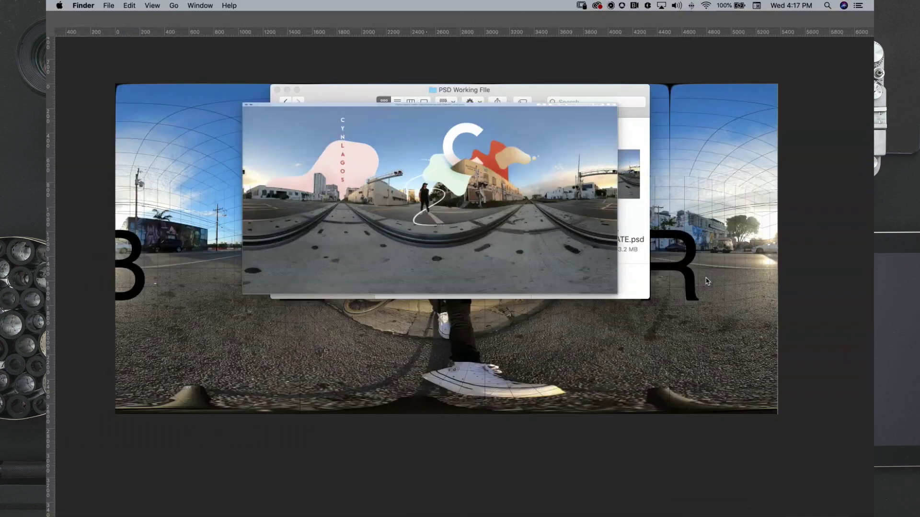
Preview the 360 Livestream Portrait PSD, and look at the railroad-track equirectangular TEMPLATE PSD once more.
{"action": "key", "text": "space"}
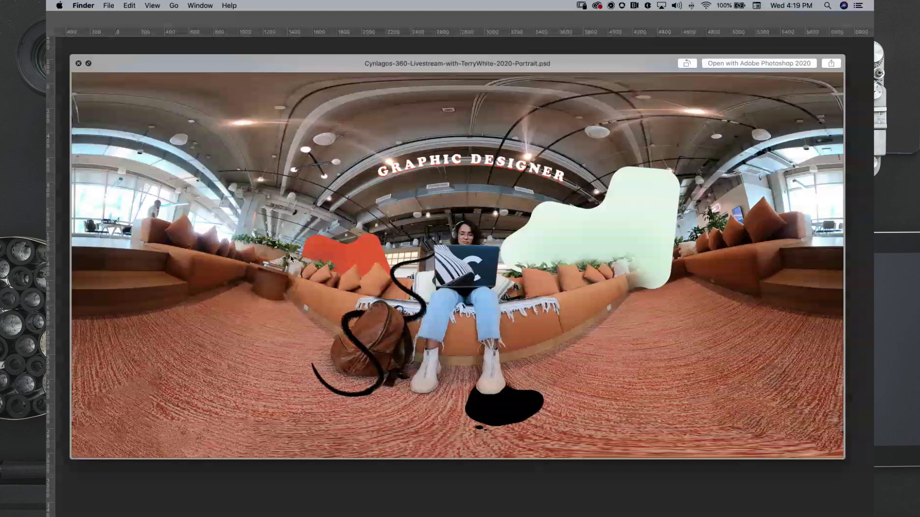
{"action": "key", "text": "space"}
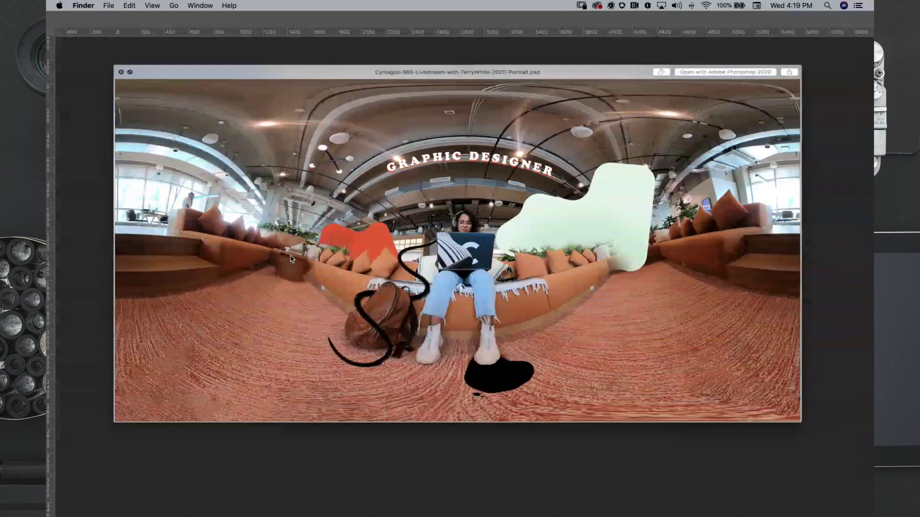
{"action": "key", "text": "space"}
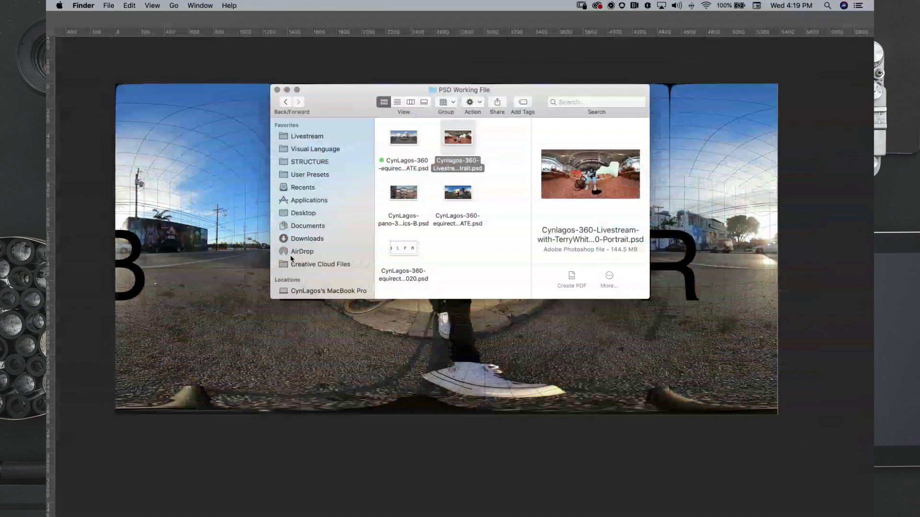
{"action": "left_click", "coordinate": [458, 192]}
{"action": "key", "text": "space"}
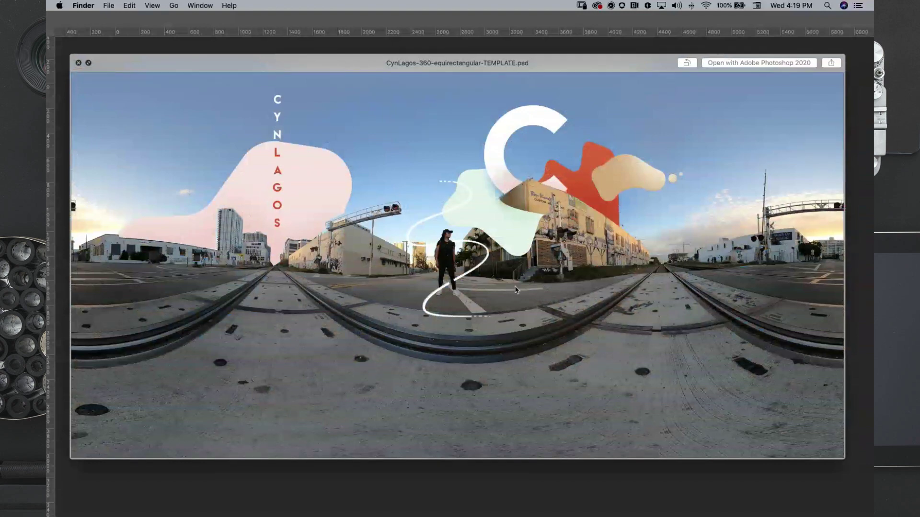
{"action": "key", "text": "space"}
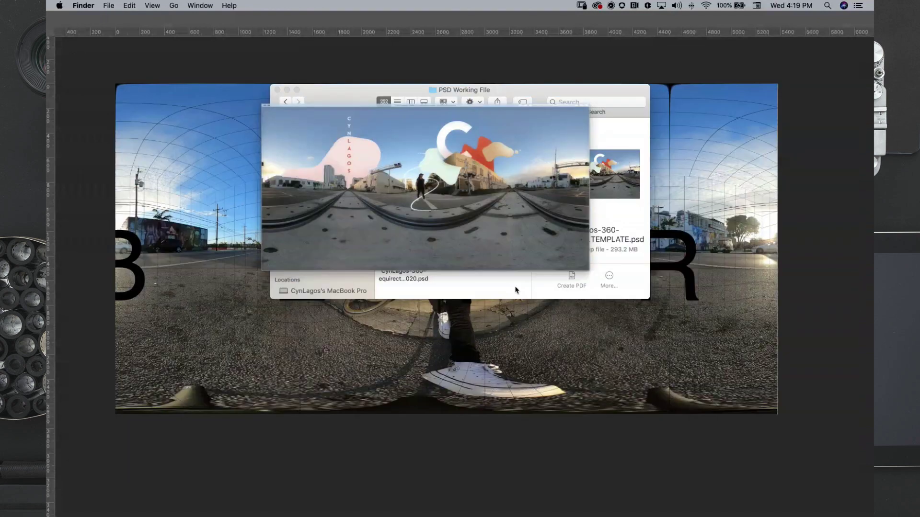
Switch back to Photoshop and hide the Guide layer so only the 360 photo shows.
{"action": "left_click", "coordinate": [459, 323]}
{"action": "key", "text": "super"}
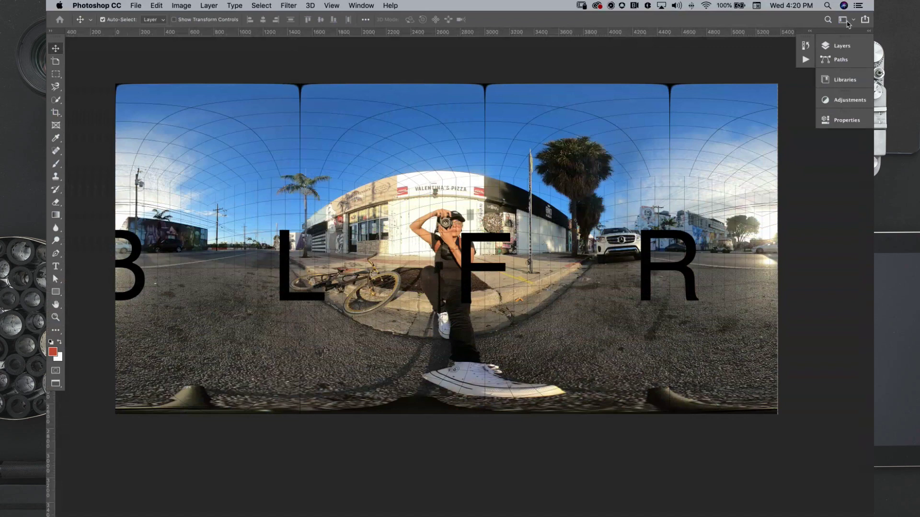
{"action": "left_click", "coordinate": [842, 45]}
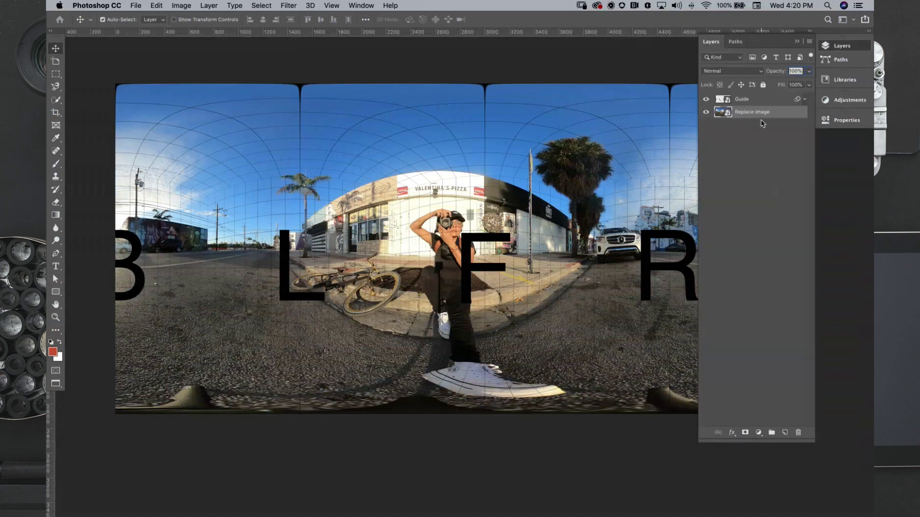
{"action": "left_click", "coordinate": [797, 42]}
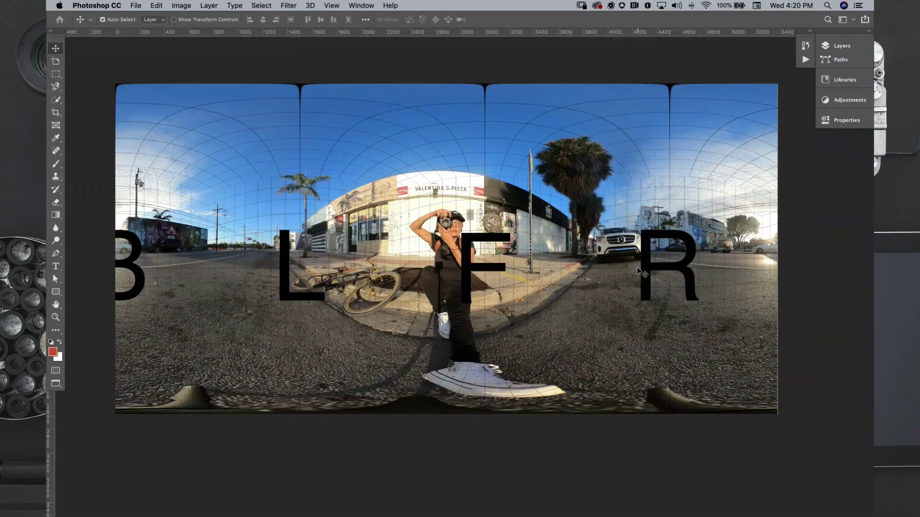
{"action": "left_click", "coordinate": [842, 46]}
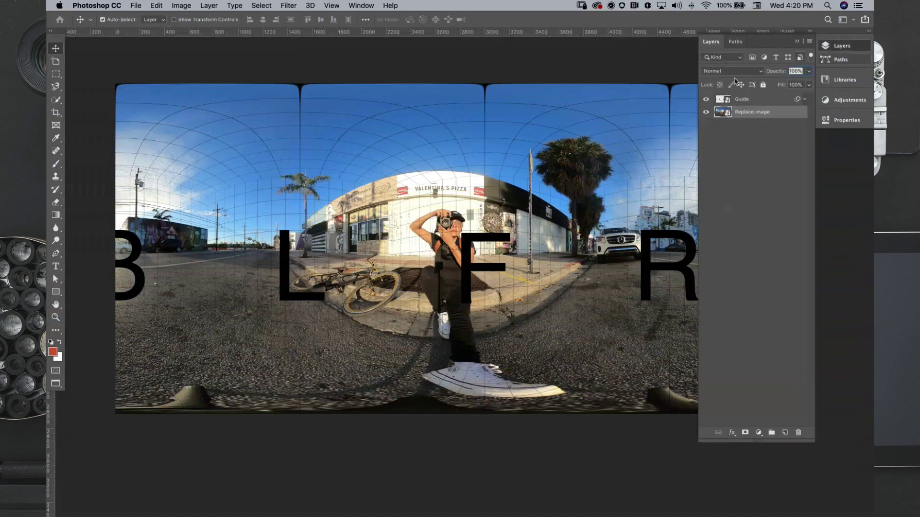
{"action": "left_click", "coordinate": [706, 98]}
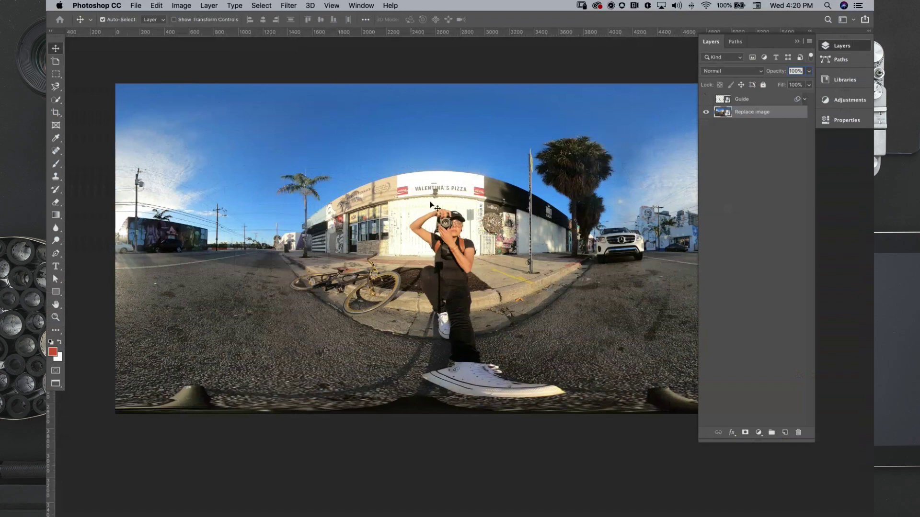
{"action": "left_click", "coordinate": [797, 43]}
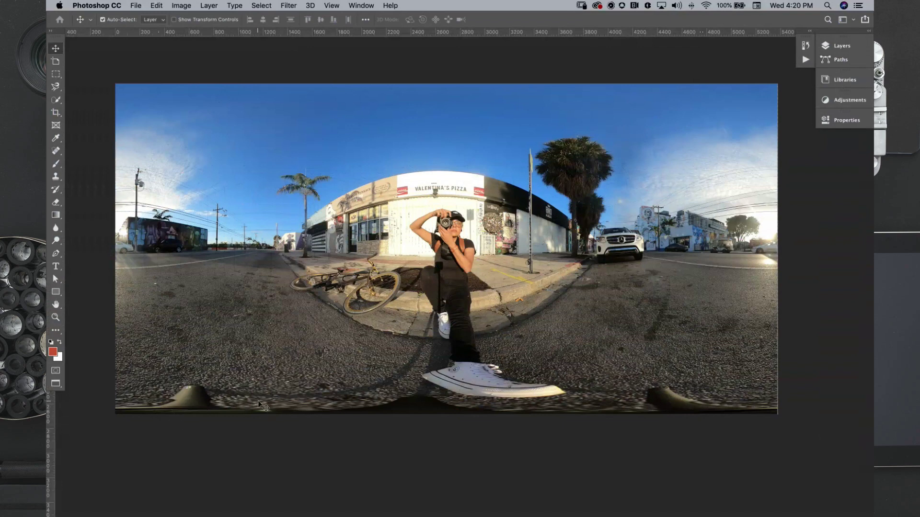
Add a new empty layer directly above the Replace image layer and keep it visible.
{"action": "left_click", "coordinate": [842, 46]}
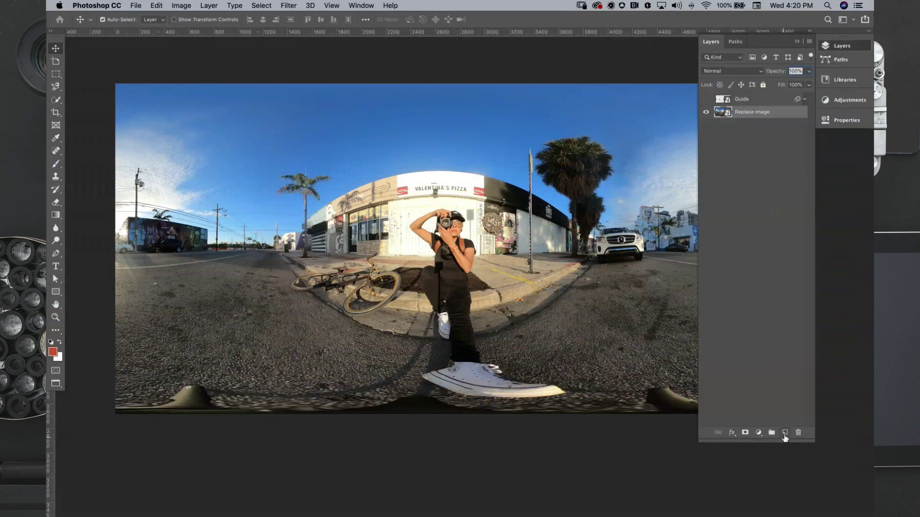
{"action": "left_click", "coordinate": [785, 432]}
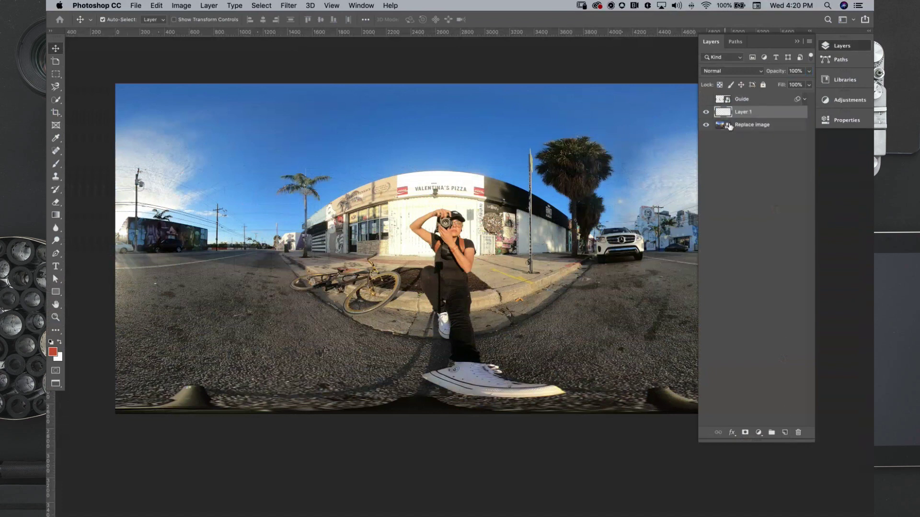
{"action": "left_click", "coordinate": [706, 113]}
{"action": "left_click", "coordinate": [706, 113]}
Put the empty Layer 1 above the Replace image layer into a new layer group.
{"action": "left_click", "coordinate": [742, 128]}
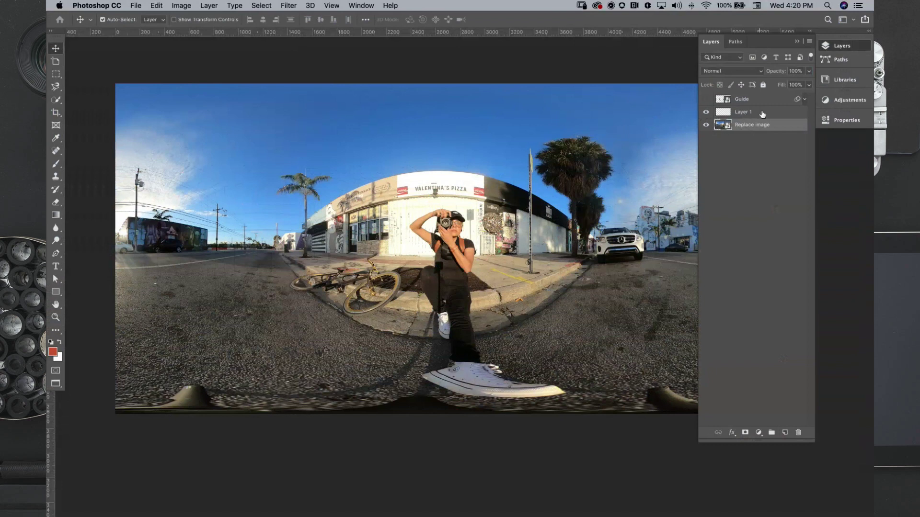
{"action": "left_click", "coordinate": [747, 114]}
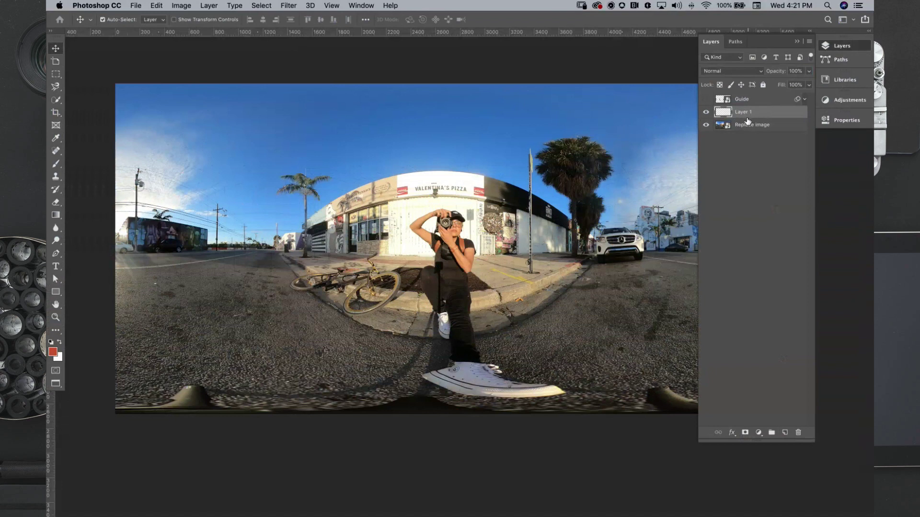
{"action": "key", "text": "super+g"}
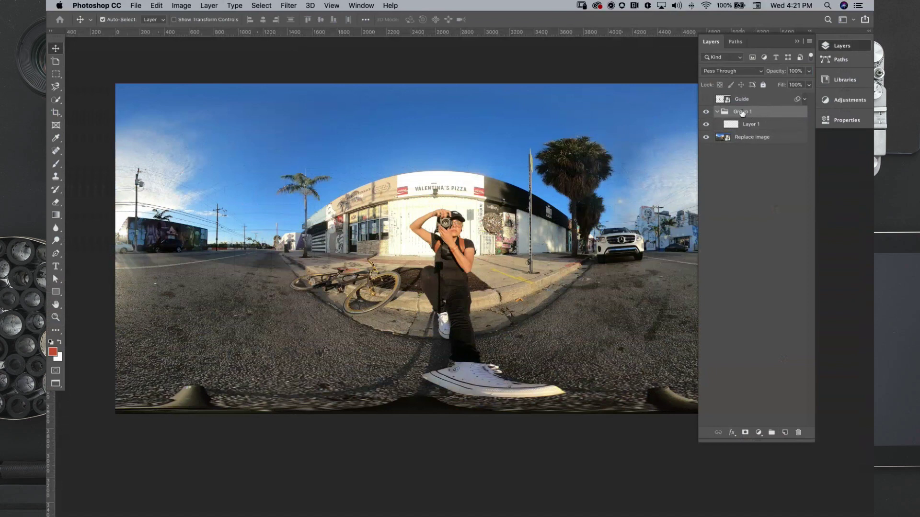
Rename the new layer group Retouching and give it a red color label.
{"action": "double_click", "coordinate": [743, 111]}
{"action": "type", "text": "Retouching"}
{"action": "key", "text": "Return"}
{"action": "right_click", "coordinate": [705, 112]}
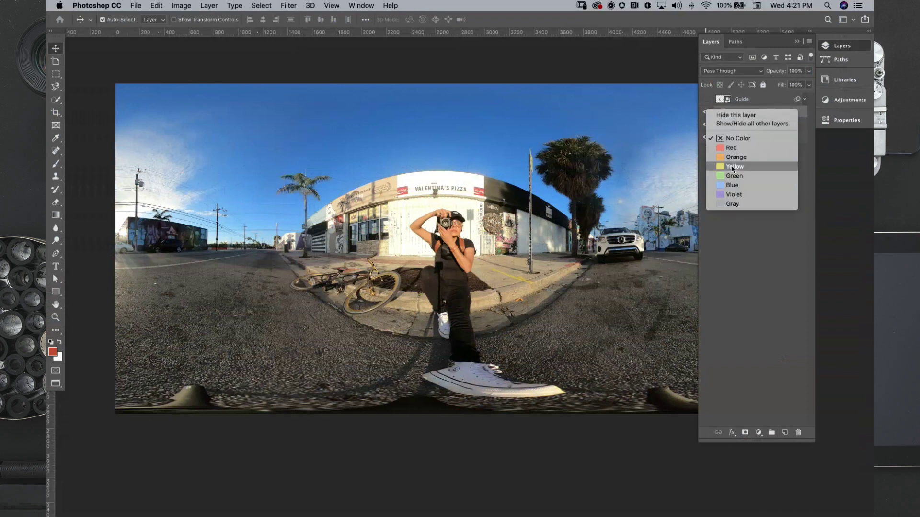
{"action": "left_click", "coordinate": [732, 148]}
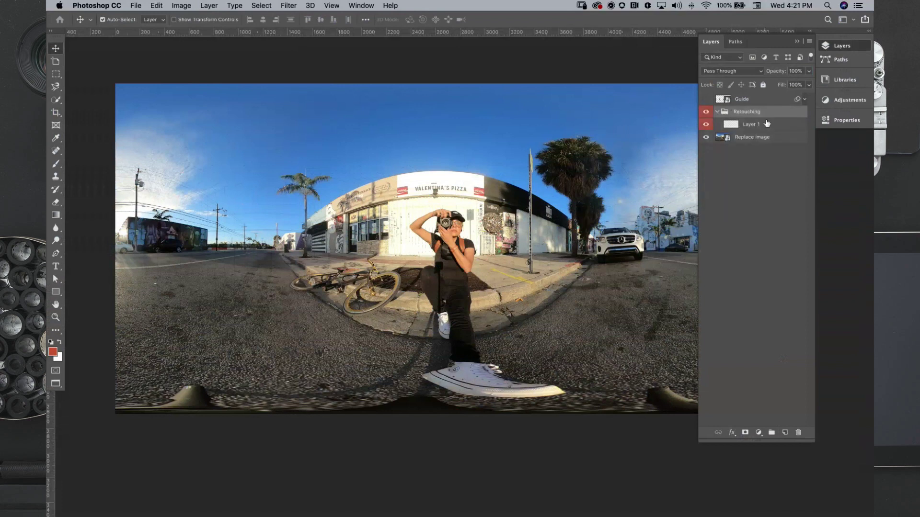
Make Layer 1 in the Retouching group the active layer and choose the Clone Stamp tool for retouching.
{"action": "left_click", "coordinate": [758, 124]}
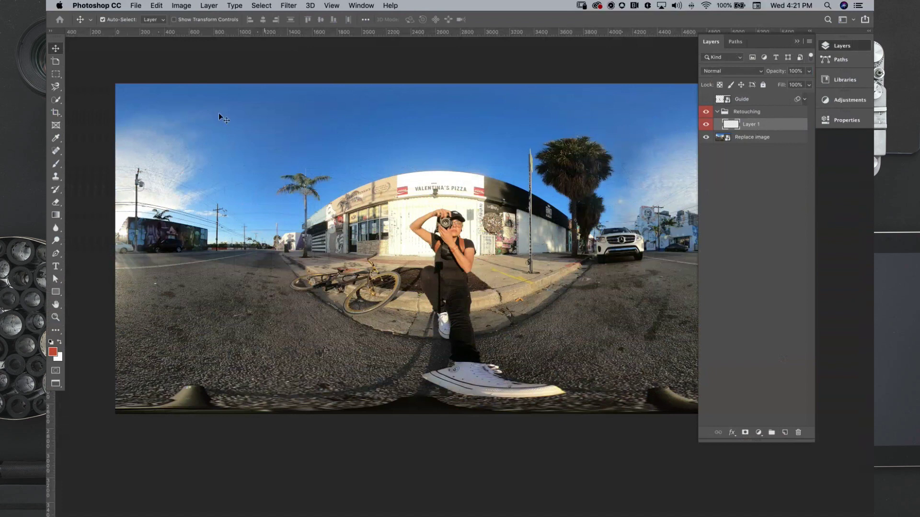
{"action": "left_click", "coordinate": [56, 177]}
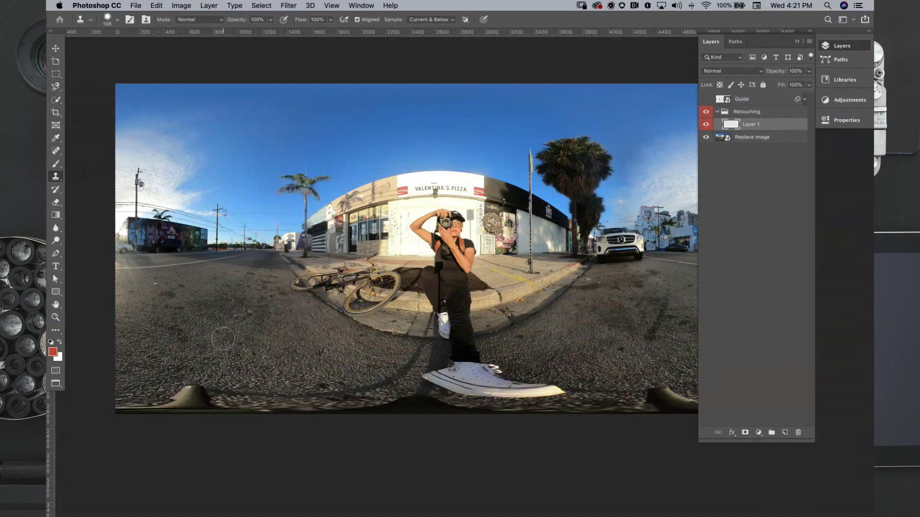
Open the Customize Toolbar dialog, look through the list of available tools, and close it without rearranging anything.
{"action": "left_click", "coordinate": [57, 332]}
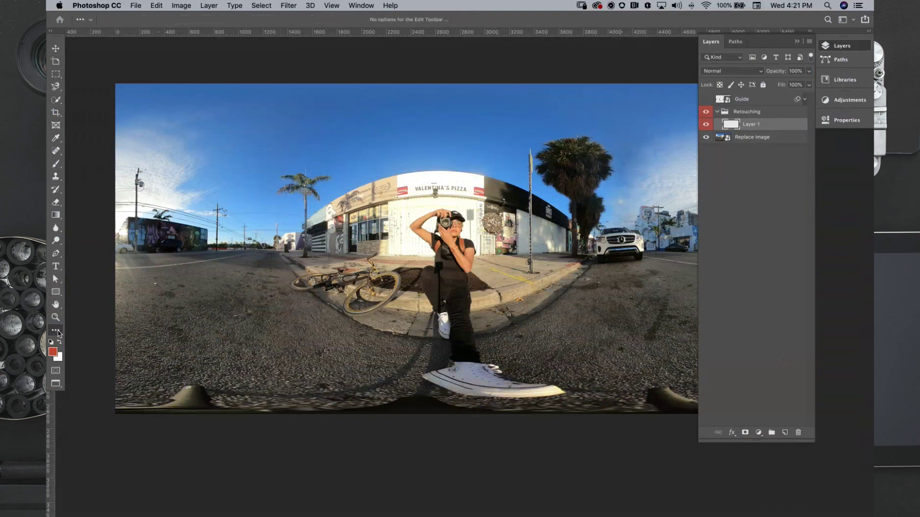
{"action": "left_click", "coordinate": [58, 332]}
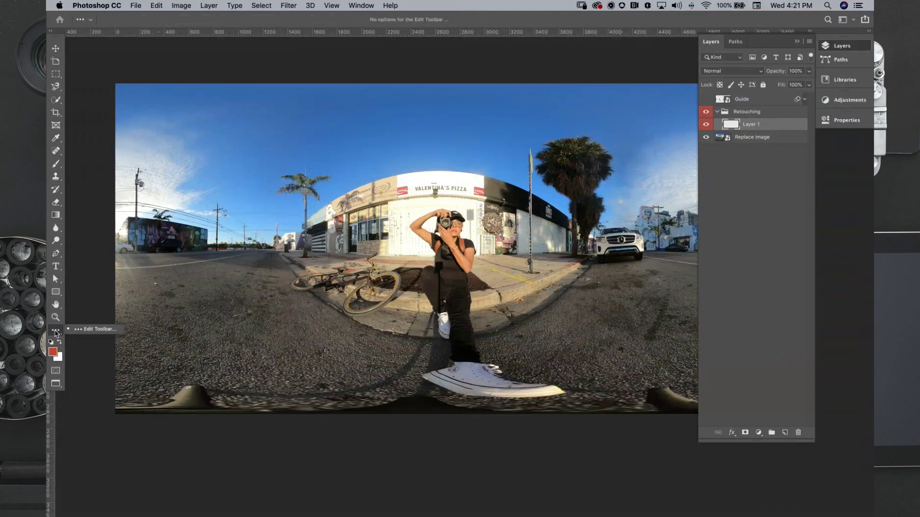
{"action": "left_click", "coordinate": [79, 330]}
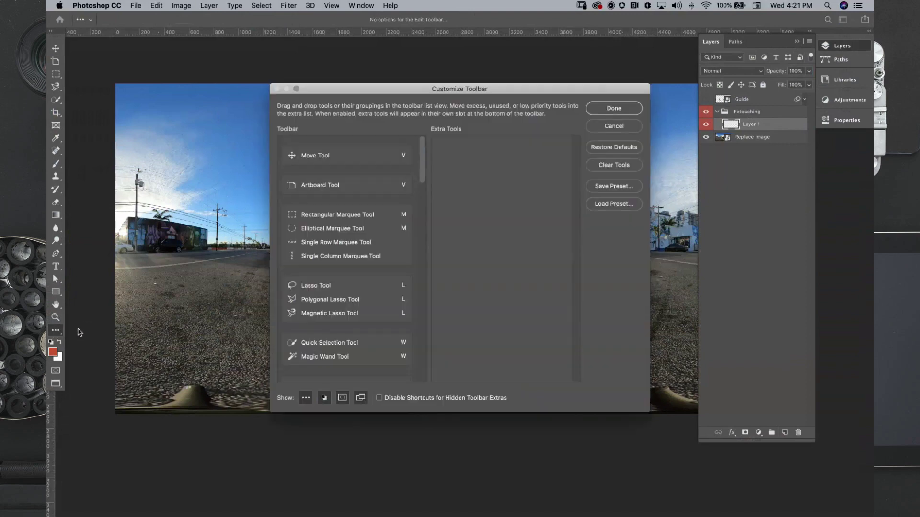
{"action": "mouse_move", "coordinate": [357, 219]}
{"action": "left_mouse_down"}
{"action": "mouse_move", "coordinate": [353, 168]}
{"action": "mouse_move", "coordinate": [353, 214]}
{"action": "left_mouse_up"}
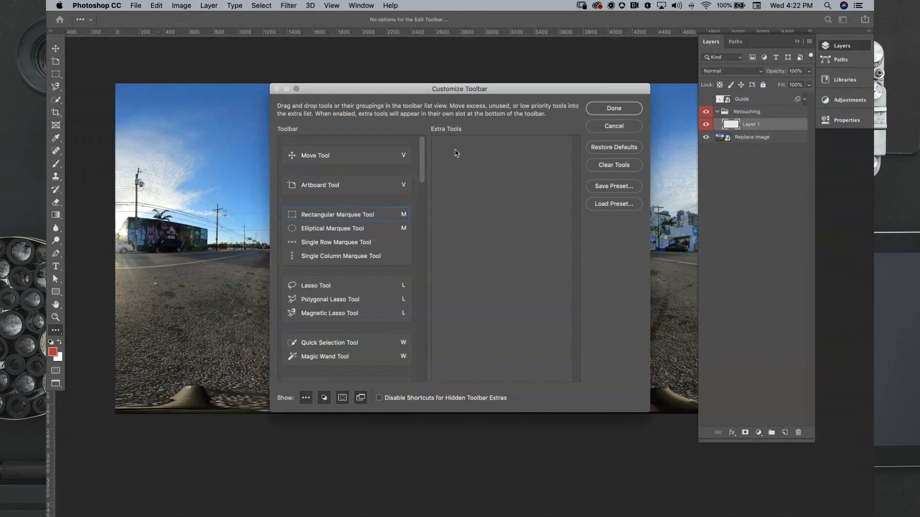
{"action": "mouse_move", "coordinate": [421, 175]}
{"action": "left_mouse_down"}
{"action": "mouse_move", "coordinate": [421, 184]}
{"action": "mouse_move", "coordinate": [420, 162]}
{"action": "left_mouse_up"}
{"action": "left_click", "coordinate": [615, 109]}
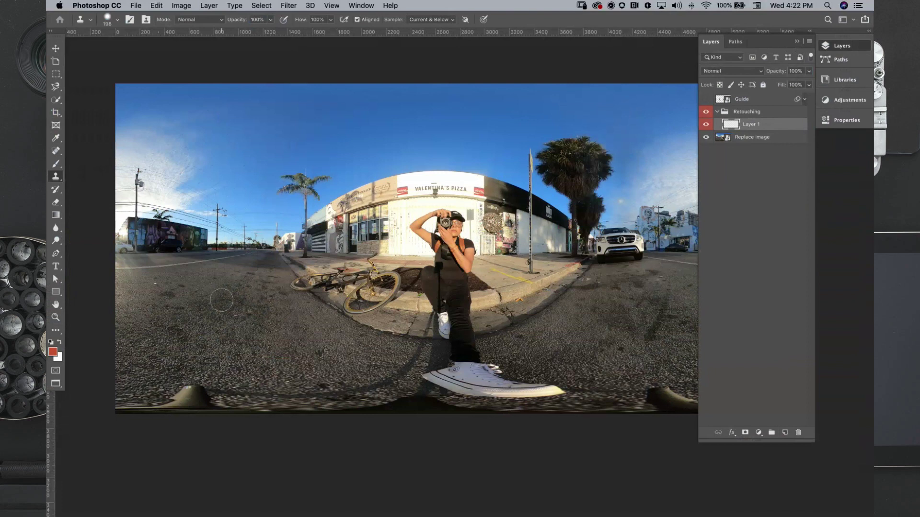
Clone asphalt over the tripod legs and dark strip near both lower corners of the photo, sampling the road nearby.
{"action": "left_click", "coordinate": [213, 330], "text": "alt"}
{"action": "mouse_move", "coordinate": [178, 392]}
{"action": "left_mouse_down"}
{"action": "mouse_move", "coordinate": [139, 397]}
{"action": "mouse_move", "coordinate": [173, 405]}
{"action": "mouse_move", "coordinate": [121, 404]}
{"action": "mouse_move", "coordinate": [188, 411]}
{"action": "mouse_move", "coordinate": [100, 402]}
{"action": "mouse_move", "coordinate": [183, 405]}
{"action": "mouse_move", "coordinate": [244, 381]}
{"action": "mouse_move", "coordinate": [221, 404]}
{"action": "mouse_move", "coordinate": [240, 403]}
{"action": "mouse_move", "coordinate": [222, 406]}
{"action": "mouse_move", "coordinate": [269, 412]}
{"action": "mouse_move", "coordinate": [283, 407]}
{"action": "mouse_move", "coordinate": [191, 386]}
{"action": "mouse_move", "coordinate": [155, 394]}
{"action": "mouse_move", "coordinate": [277, 372]}
{"action": "mouse_move", "coordinate": [298, 377]}
{"action": "mouse_move", "coordinate": [278, 378]}
{"action": "mouse_move", "coordinate": [328, 407]}
{"action": "left_mouse_up"}
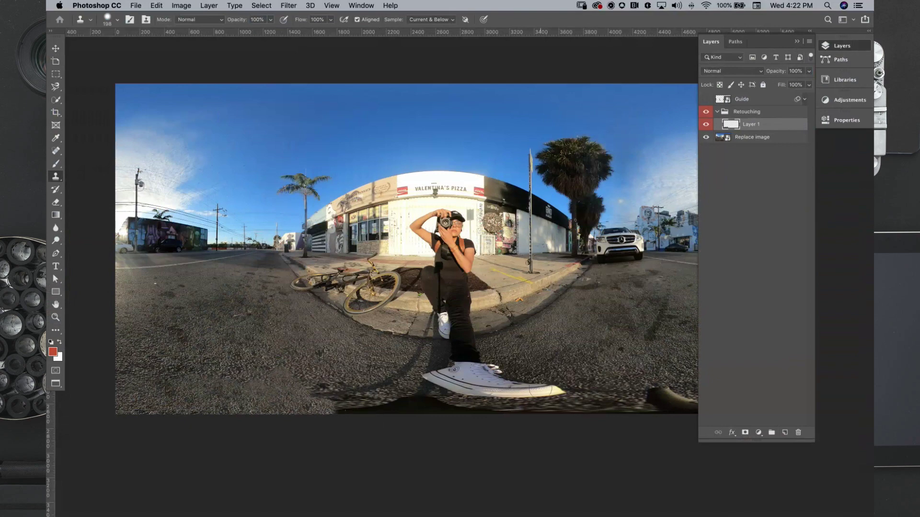
{"action": "scroll", "coordinate": [604, 346], "scroll_direction": "right", "scroll_amount": 6}
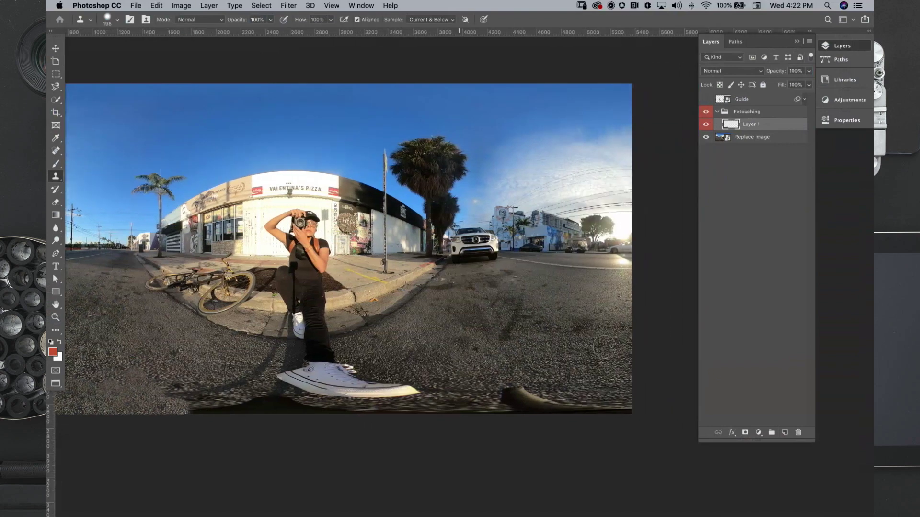
{"action": "left_click", "coordinate": [542, 355], "text": "alt"}
{"action": "mouse_move", "coordinate": [496, 394]}
{"action": "left_mouse_down"}
{"action": "mouse_move", "coordinate": [527, 393]}
{"action": "mouse_move", "coordinate": [513, 396]}
{"action": "mouse_move", "coordinate": [546, 408]}
{"action": "mouse_move", "coordinate": [619, 410]}
{"action": "left_mouse_up"}
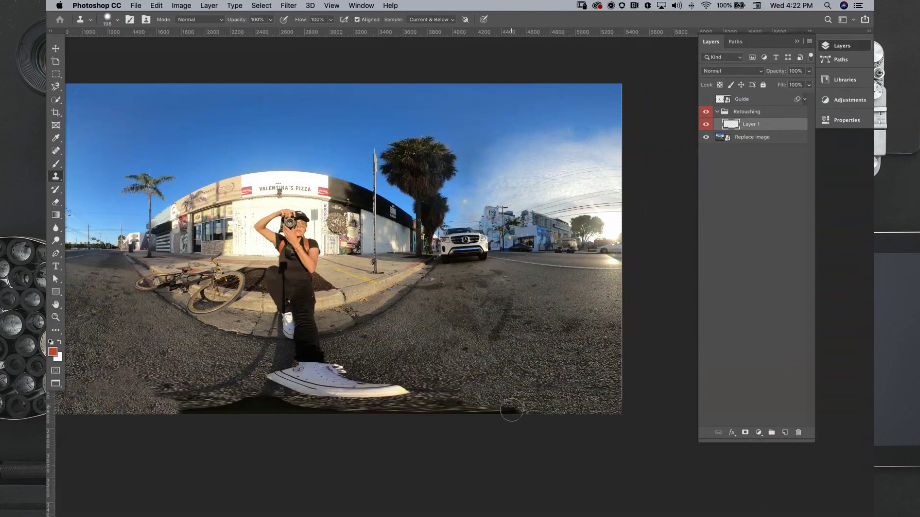
Clone asphalt over the remaining dark strip along the photo's lower edge to the right of the shoe.
{"action": "mouse_move", "coordinate": [509, 409]}
{"action": "left_mouse_down"}
{"action": "mouse_move", "coordinate": [452, 405]}
{"action": "mouse_move", "coordinate": [519, 408]}
{"action": "mouse_move", "coordinate": [491, 385]}
{"action": "mouse_move", "coordinate": [484, 398]}
{"action": "mouse_move", "coordinate": [495, 392]}
{"action": "mouse_move", "coordinate": [473, 380]}
{"action": "mouse_move", "coordinate": [441, 386]}
{"action": "mouse_move", "coordinate": [438, 407]}
{"action": "mouse_move", "coordinate": [479, 409]}
{"action": "mouse_move", "coordinate": [470, 356]}
{"action": "mouse_move", "coordinate": [465, 389]}
{"action": "mouse_move", "coordinate": [473, 369]}
{"action": "mouse_move", "coordinate": [501, 372]}
{"action": "mouse_move", "coordinate": [499, 382]}
{"action": "mouse_move", "coordinate": [444, 390]}
{"action": "left_mouse_up"}
{"action": "left_click", "coordinate": [515, 337], "text": "alt"}
{"action": "left_click", "coordinate": [498, 378], "text": "alt"}
{"action": "left_click", "coordinate": [476, 355], "text": "alt"}
{"action": "left_click", "coordinate": [500, 372], "text": "alt"}
{"action": "scroll", "coordinate": [444, 390], "scroll_direction": "left", "scroll_amount": 1}
{"action": "scroll", "coordinate": [444, 389], "scroll_direction": "left", "scroll_amount": 5}
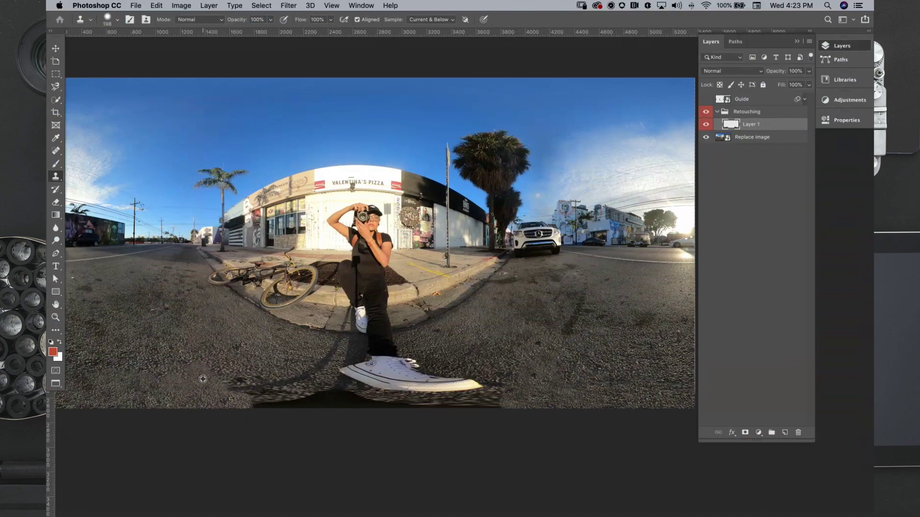
Clone asphalt over the dark strip and distorted ground along the photo's lower edge to the left of the shoe.
{"action": "left_click", "coordinate": [255, 349], "text": "alt"}
{"action": "mouse_move", "coordinate": [300, 395]}
{"action": "left_mouse_down"}
{"action": "mouse_move", "coordinate": [304, 411]}
{"action": "mouse_move", "coordinate": [295, 400]}
{"action": "mouse_move", "coordinate": [324, 402]}
{"action": "left_mouse_up"}
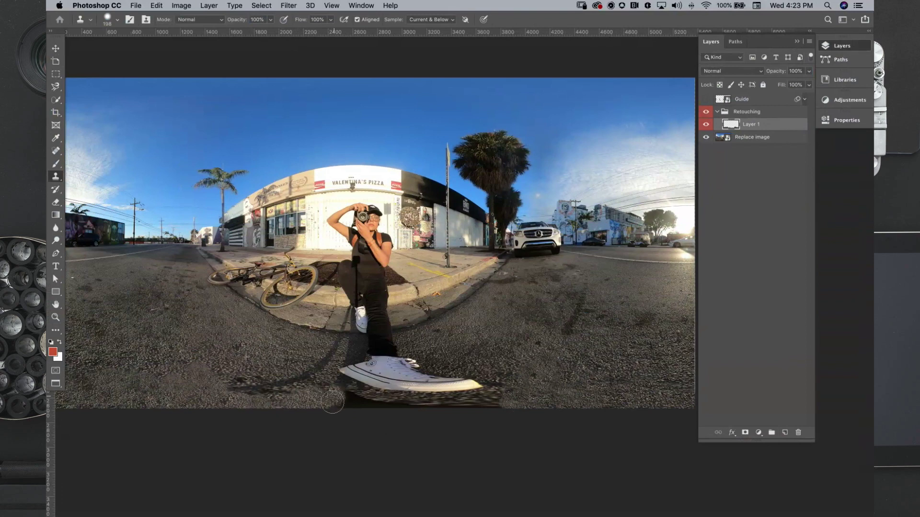
{"action": "mouse_move", "coordinate": [330, 403]}
{"action": "left_mouse_down"}
{"action": "mouse_move", "coordinate": [295, 397]}
{"action": "mouse_move", "coordinate": [328, 400]}
{"action": "mouse_move", "coordinate": [288, 412]}
{"action": "mouse_move", "coordinate": [214, 404]}
{"action": "left_mouse_up"}
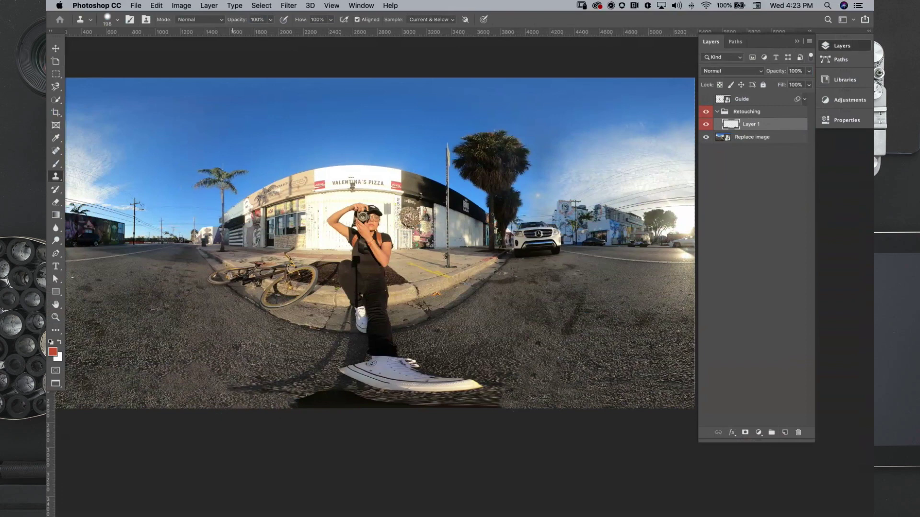
{"action": "mouse_move", "coordinate": [250, 356]}
{"action": "left_mouse_down"}
{"action": "mouse_move", "coordinate": [239, 341]}
{"action": "mouse_move", "coordinate": [230, 366]}
{"action": "mouse_move", "coordinate": [215, 366]}
{"action": "left_mouse_up"}
{"action": "scroll", "coordinate": [215, 366], "scroll_direction": "left", "scroll_amount": 5}
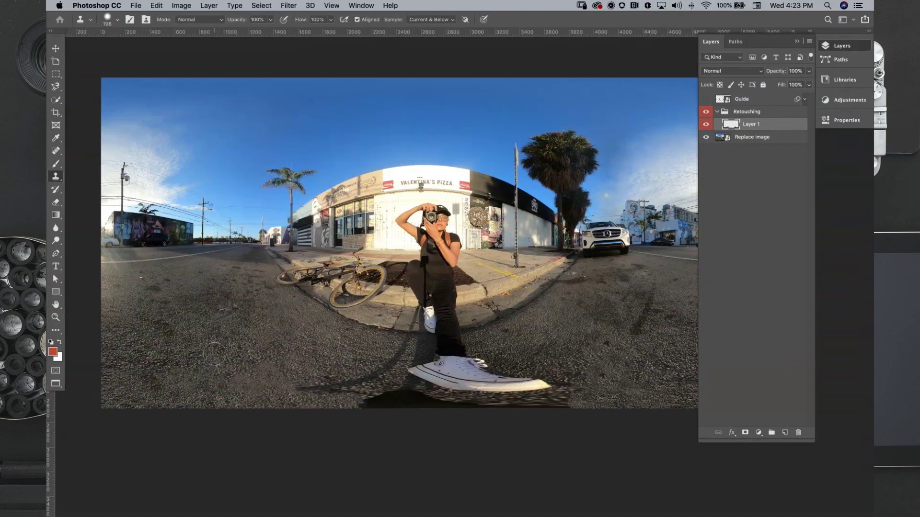
Clone clean asphalt over the marks on the road in the photo's left part, undoing the misplaced stroke.
{"action": "mouse_move", "coordinate": [233, 298]}
{"action": "left_mouse_down"}
{"action": "mouse_move", "coordinate": [316, 353]}
{"action": "mouse_move", "coordinate": [228, 283]}
{"action": "mouse_move", "coordinate": [290, 312]}
{"action": "left_mouse_up"}
{"action": "left_click", "coordinate": [200, 268]}
{"action": "key", "text": "super+z"}
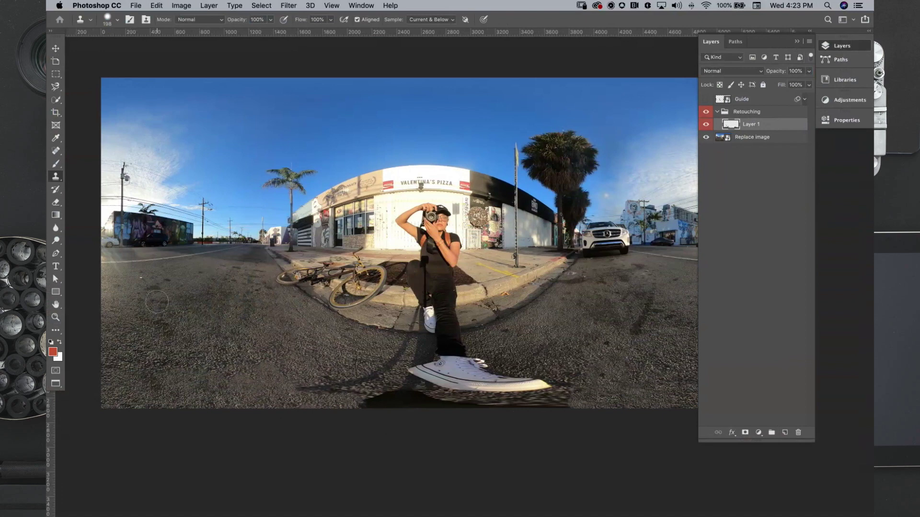
{"action": "mouse_move", "coordinate": [159, 301]}
{"action": "left_mouse_down"}
{"action": "mouse_move", "coordinate": [151, 292]}
{"action": "mouse_move", "coordinate": [170, 280]}
{"action": "mouse_move", "coordinate": [158, 287]}
{"action": "mouse_move", "coordinate": [178, 295]}
{"action": "left_mouse_up"}
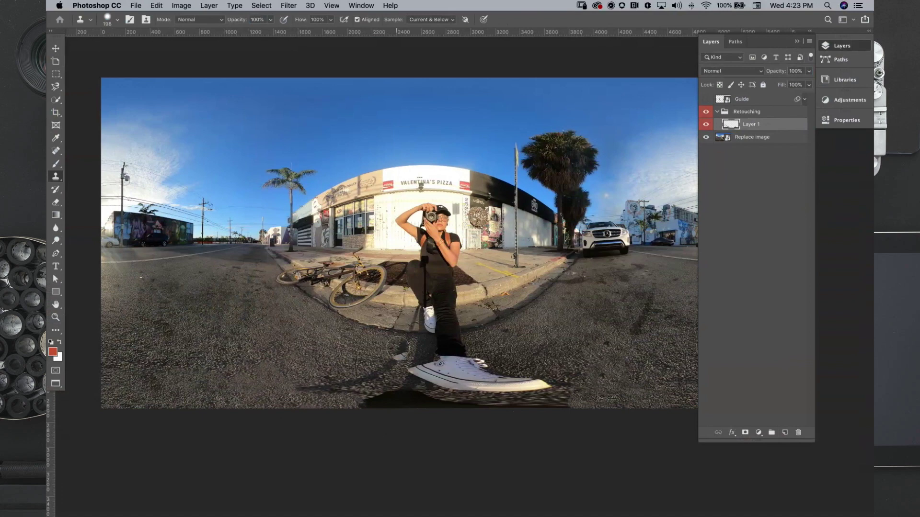
Try to clone asphalt over the road below the parked white car, and undo the stroke.
{"action": "scroll", "coordinate": [642, 359], "scroll_direction": "right", "scroll_amount": 1}
{"action": "scroll", "coordinate": [647, 360], "scroll_direction": "right", "scroll_amount": 5}
{"action": "mouse_move", "coordinate": [645, 360]}
{"action": "left_mouse_down"}
{"action": "mouse_move", "coordinate": [575, 331]}
{"action": "mouse_move", "coordinate": [535, 336]}
{"action": "mouse_move", "coordinate": [551, 313]}
{"action": "mouse_move", "coordinate": [541, 300]}
{"action": "left_mouse_up"}
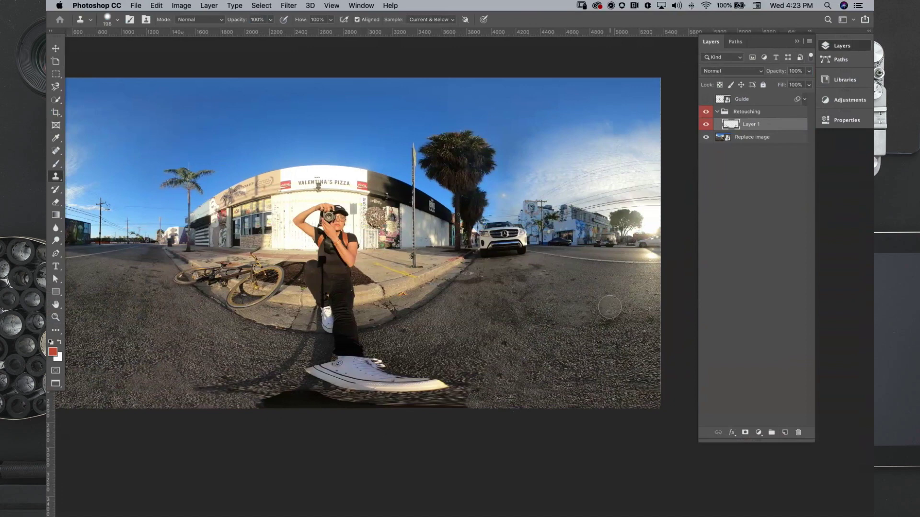
{"action": "key", "text": "super+z"}
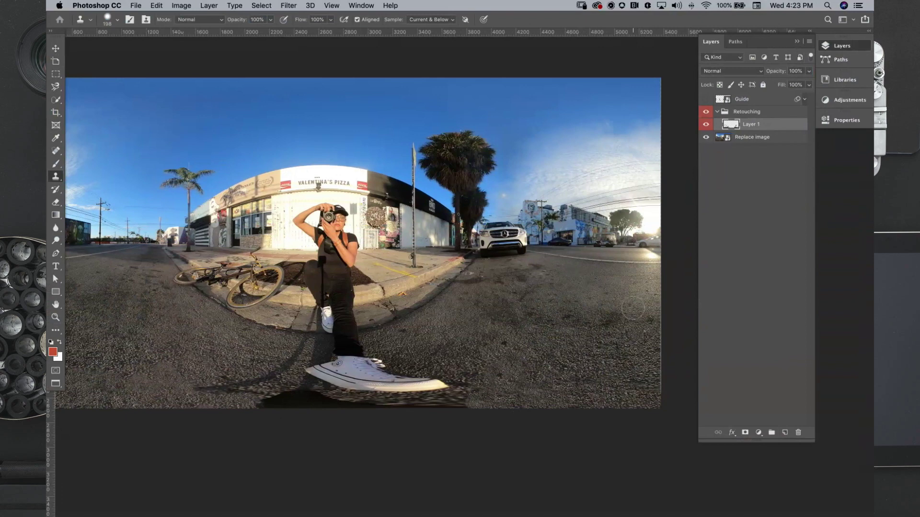
Clone asphalt over the road right of the shoe with a 400 px brush, reduce the brush size, and return to the Move tool.
{"action": "scroll", "coordinate": [554, 348], "scroll_direction": "left", "scroll_amount": 4}
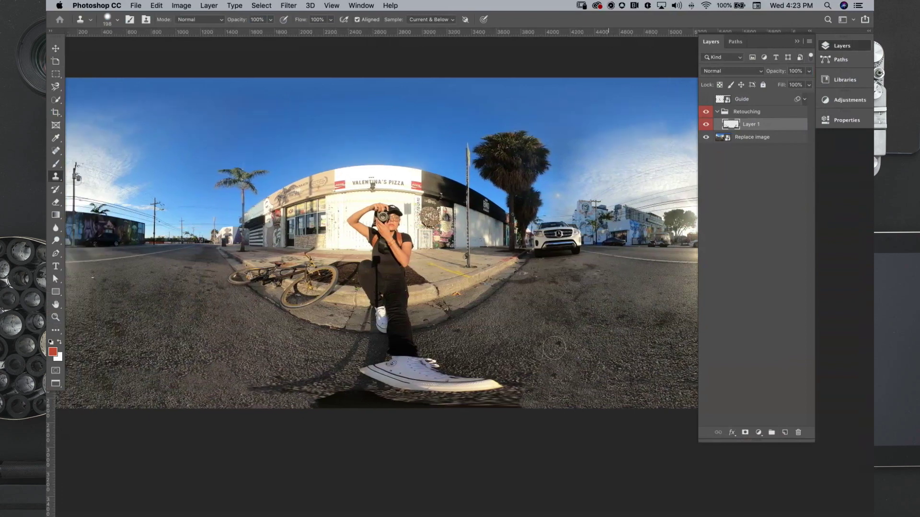
{"action": "scroll", "coordinate": [553, 348], "scroll_direction": "left", "scroll_amount": 1}
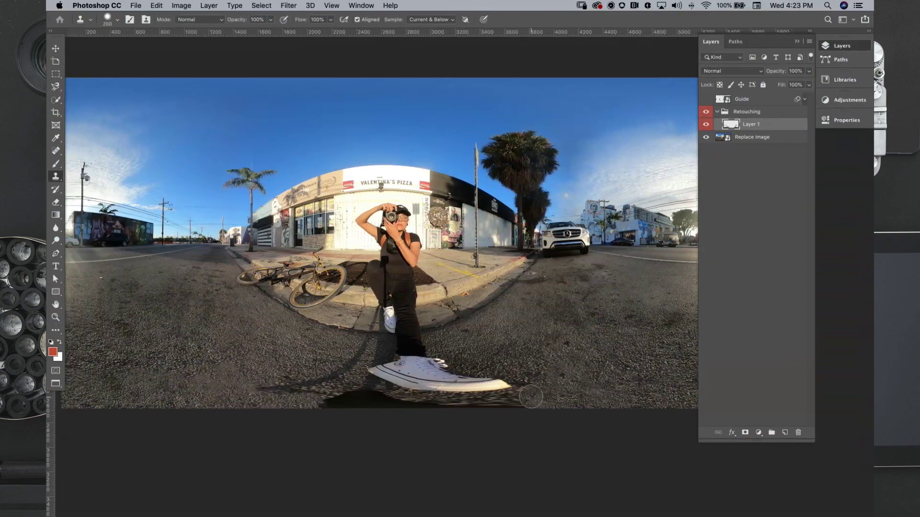
{"action": "key", "text": "bracketright"}
{"action": "key", "text": "bracketright"}
{"action": "key", "text": "bracketright"}
{"action": "mouse_move", "coordinate": [530, 394]}
{"action": "left_mouse_down"}
{"action": "mouse_move", "coordinate": [561, 384]}
{"action": "mouse_move", "coordinate": [549, 379]}
{"action": "mouse_move", "coordinate": [549, 357]}
{"action": "mouse_move", "coordinate": [562, 363]}
{"action": "mouse_move", "coordinate": [580, 352]}
{"action": "mouse_move", "coordinate": [594, 360]}
{"action": "mouse_move", "coordinate": [578, 363]}
{"action": "mouse_move", "coordinate": [605, 373]}
{"action": "left_mouse_up"}
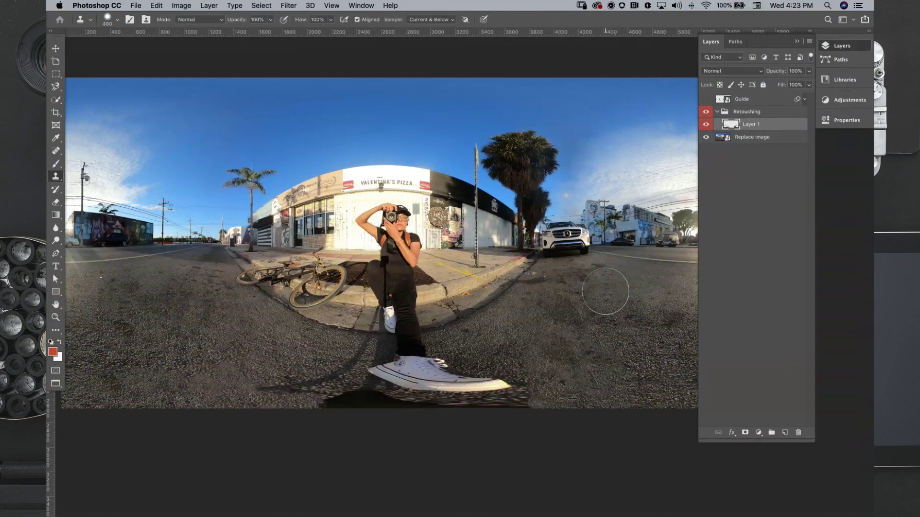
{"action": "key", "text": "bracketleft"}
{"action": "key", "text": "bracketleft"}
{"action": "key", "text": "bracketleft"}
{"action": "left_click", "coordinate": [535, 275], "text": "alt"}
{"action": "key", "text": "v"}
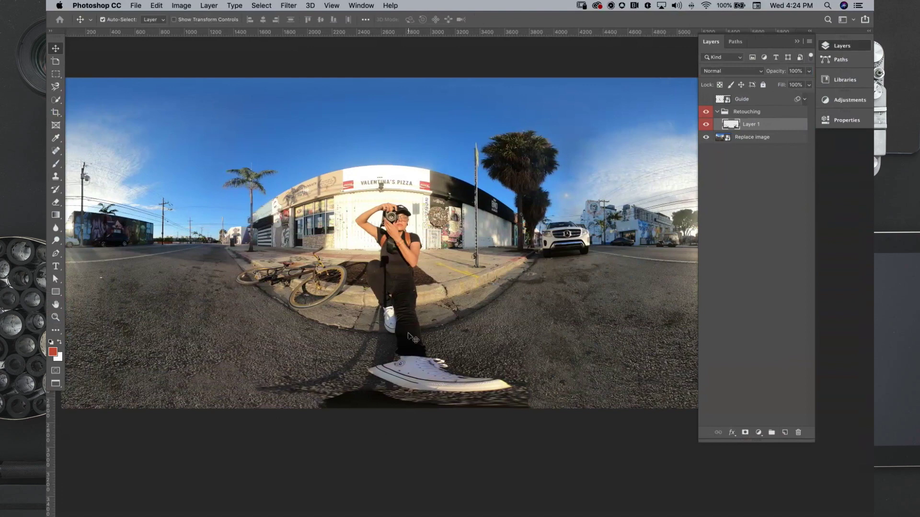
Compare the photo before and after cloning by hiding and showing Layer 1 in the Retouching group.
{"action": "scroll", "coordinate": [527, 317], "scroll_direction": "left", "scroll_amount": 3}
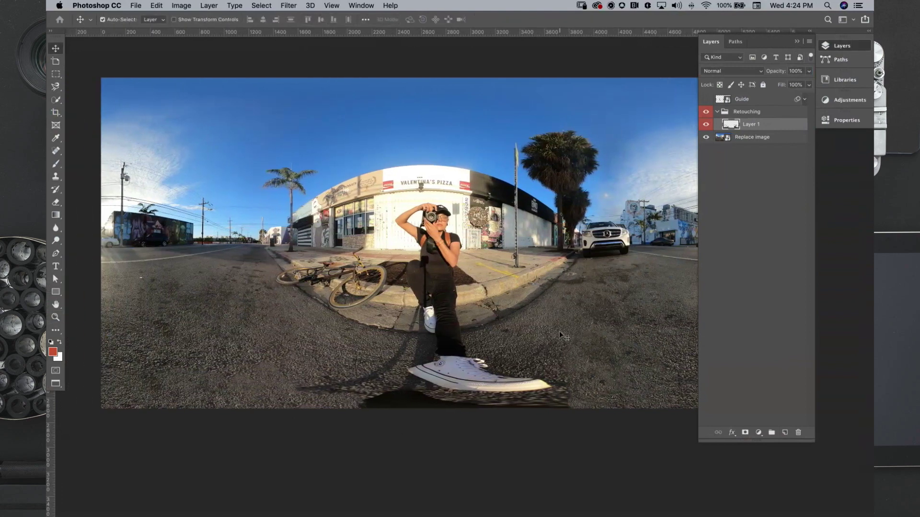
{"action": "scroll", "coordinate": [559, 331], "scroll_direction": "down", "scroll_amount": 3}
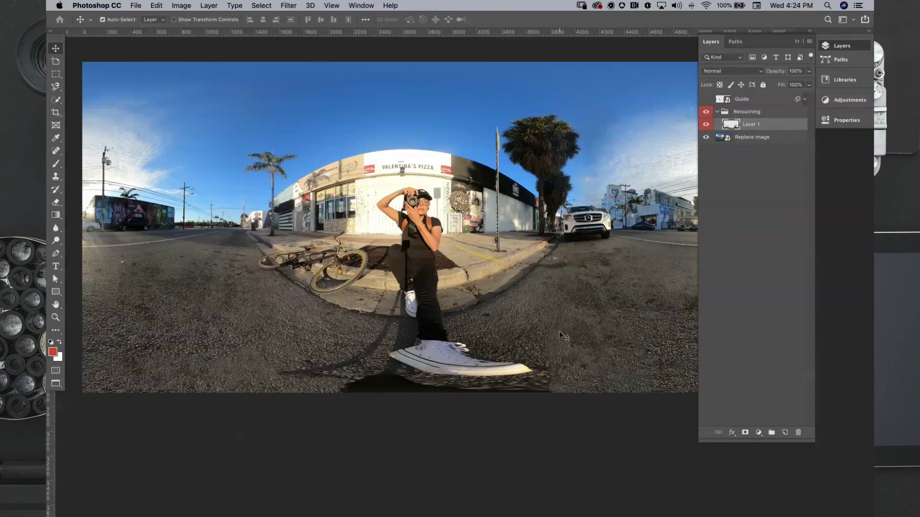
{"action": "left_click", "coordinate": [707, 125]}
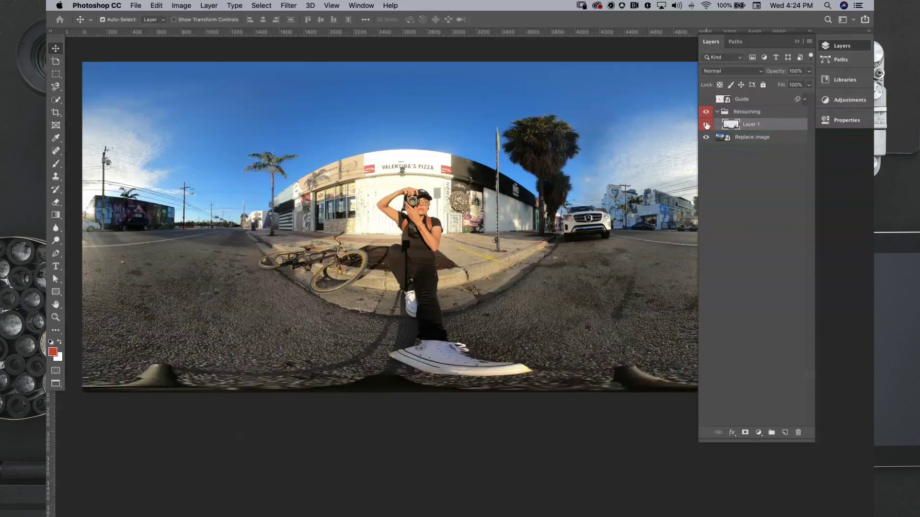
{"action": "left_click", "coordinate": [706, 124]}
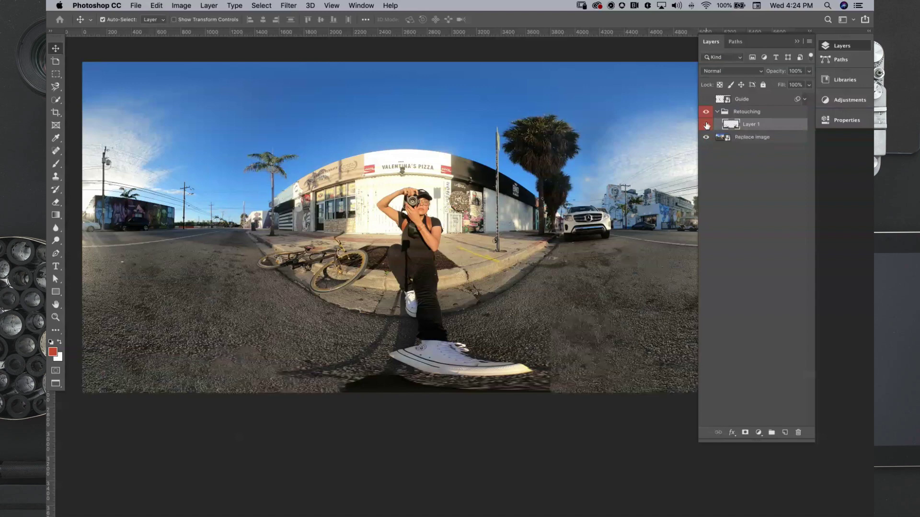
{"action": "left_click", "coordinate": [707, 125]}
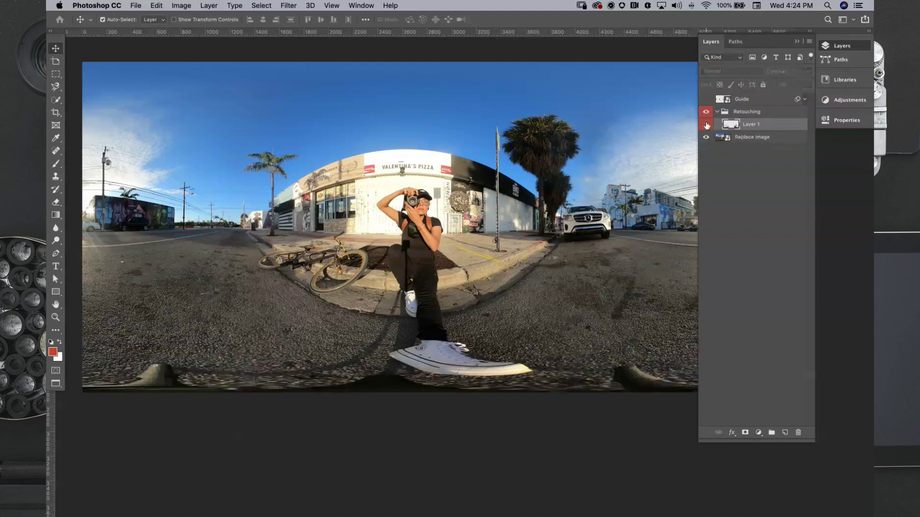
{"action": "left_click", "coordinate": [706, 124]}
Collapse the Retouching group, try merging it down into the Replace image layer, and undo the merge.
{"action": "left_click", "coordinate": [717, 112]}
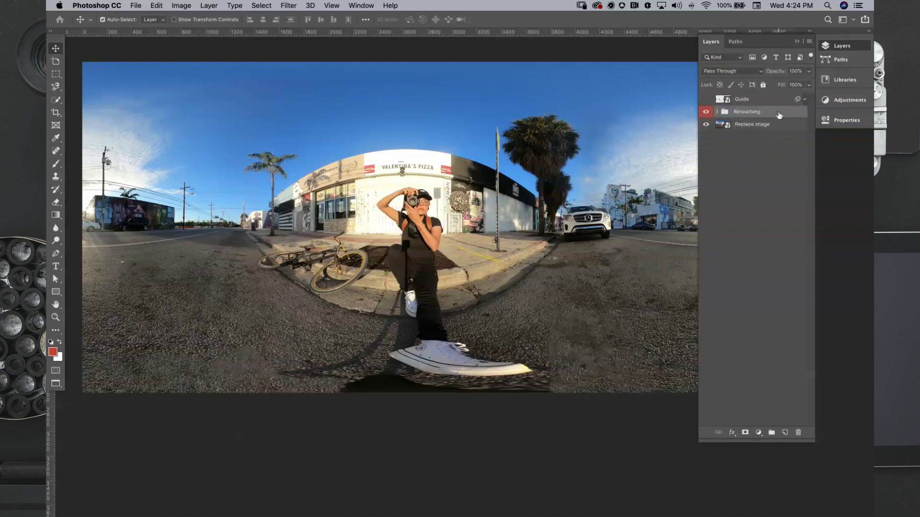
{"action": "key", "text": "super+e"}
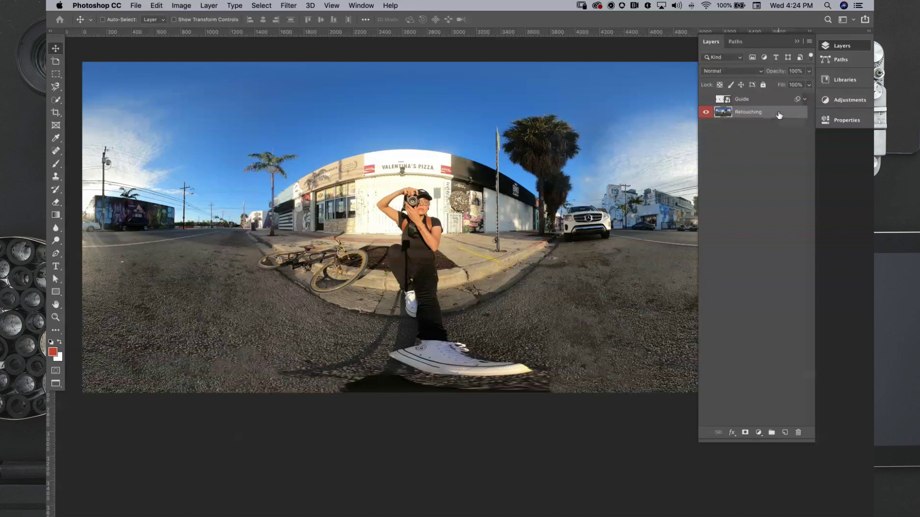
{"action": "key", "text": "super+z"}
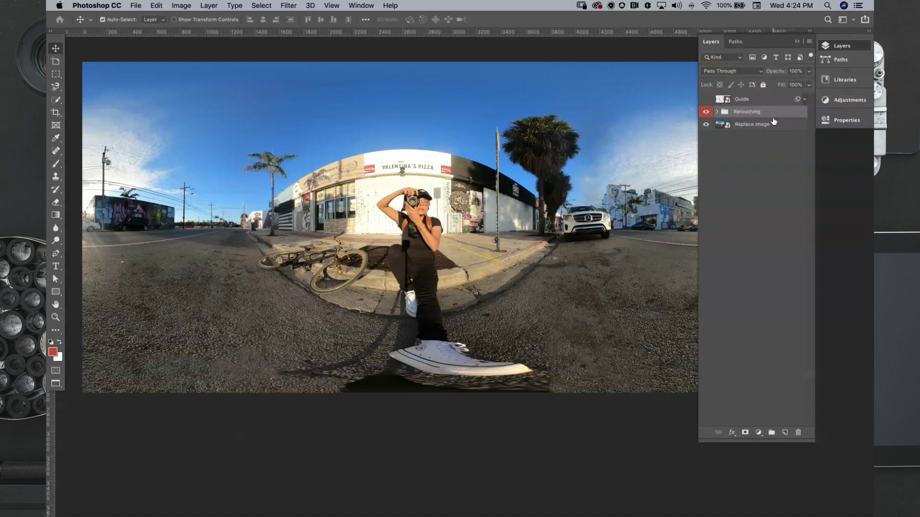
Stamp all visible layers into a new layer above the Retouching group, and hide both that layer and the group.
{"action": "key", "text": "super+alt+shift+e"}
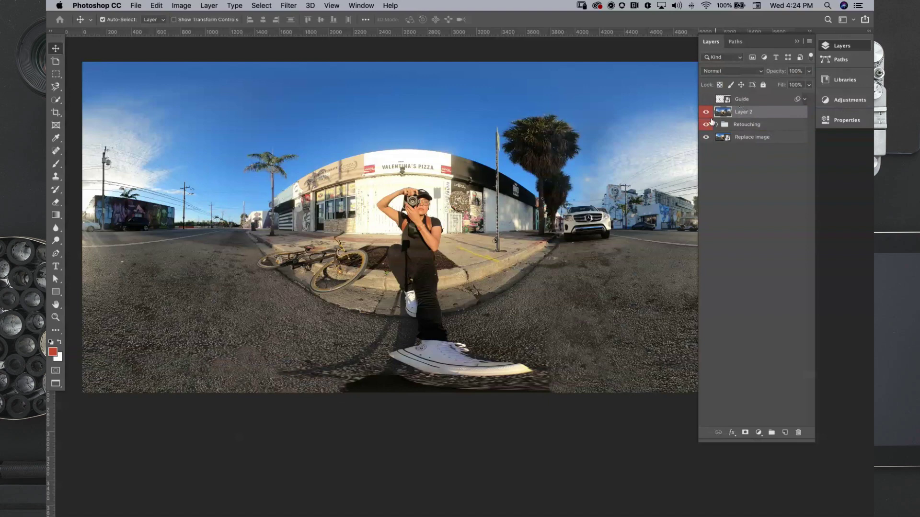
{"action": "left_click", "coordinate": [707, 114]}
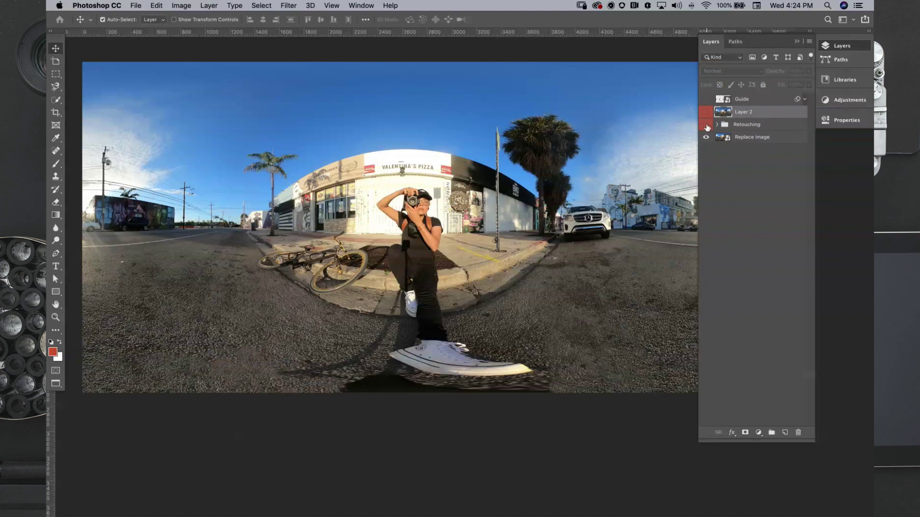
{"action": "left_click", "coordinate": [707, 125]}
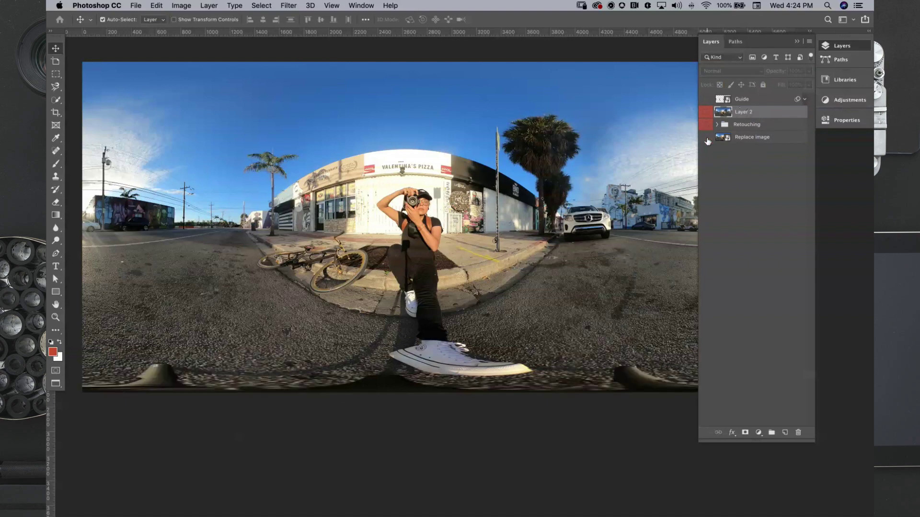
Hide the Replace image layer, and make it visible again together with the Retouching group and Layer 2.
{"action": "left_click", "coordinate": [707, 138]}
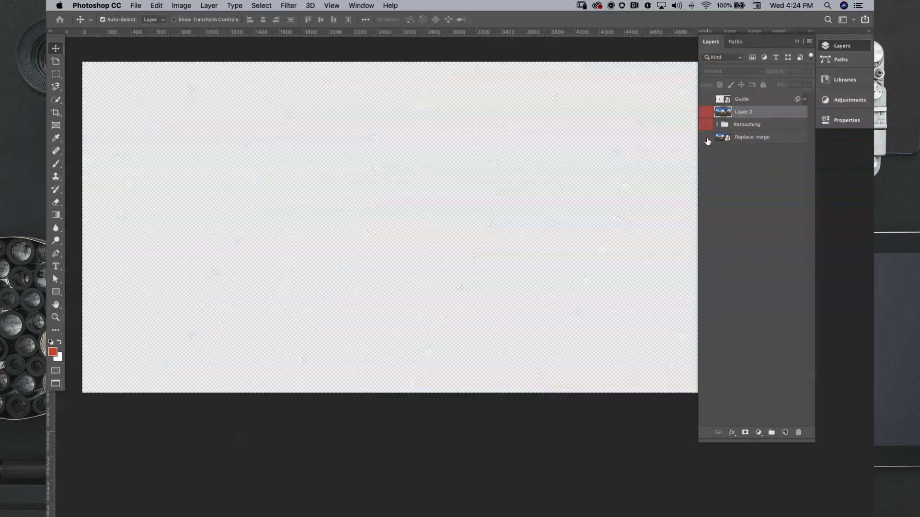
{"action": "left_click_drag", "start_coordinate": [708, 140], "coordinate": [706, 114]}
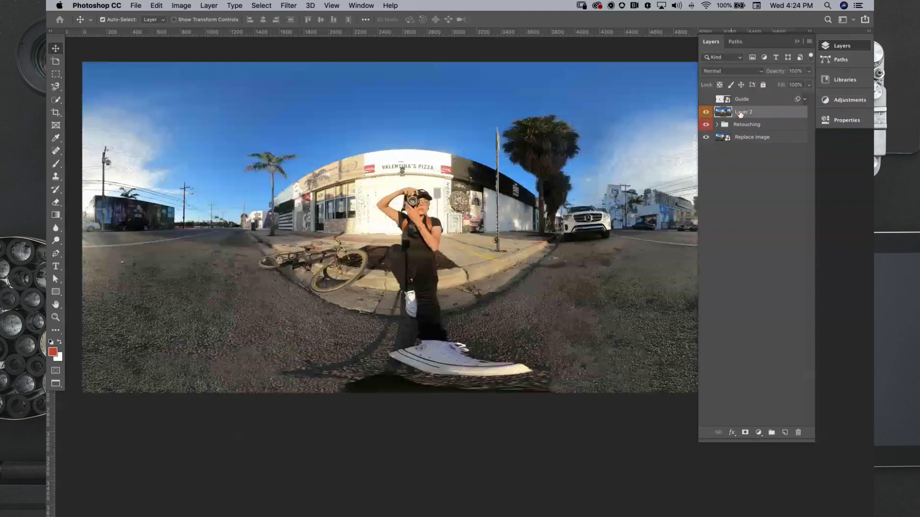
{"action": "key", "text": "z"}
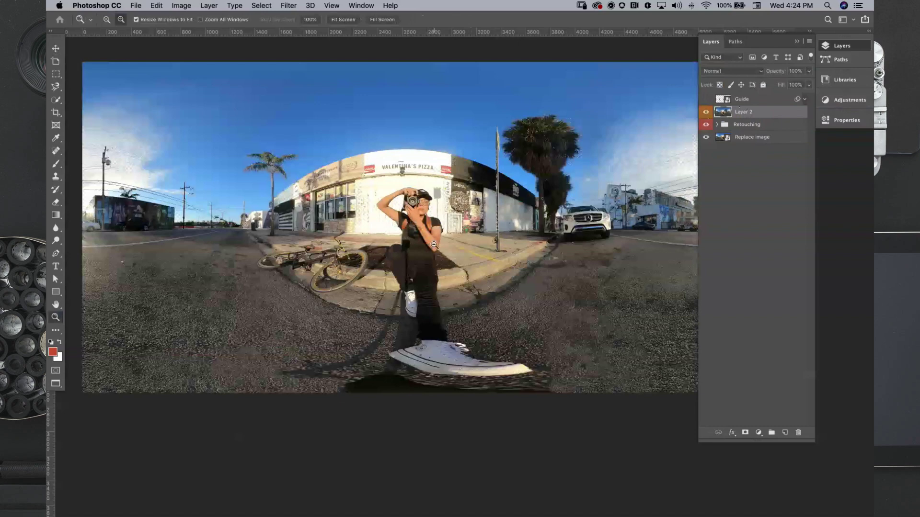
{"action": "left_click", "coordinate": [434, 245], "text": "alt"}
{"action": "key", "text": "v"}
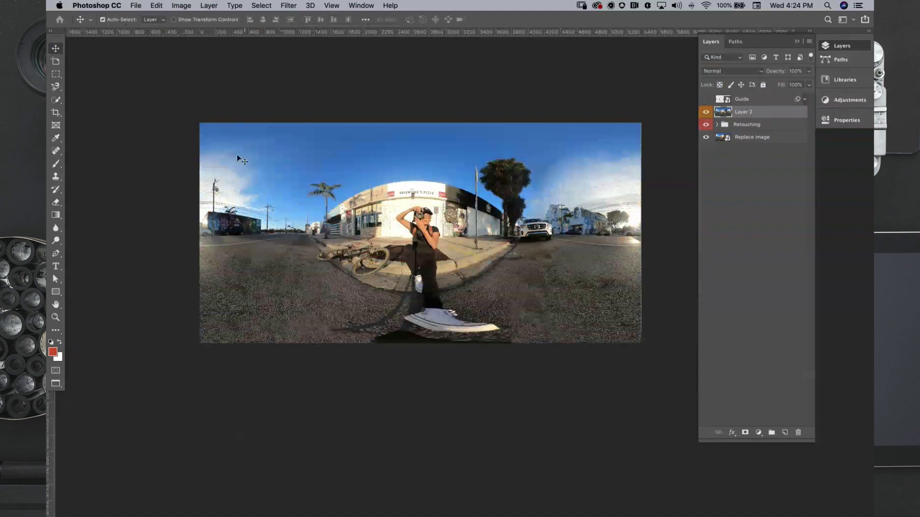
{"action": "key", "text": "z"}
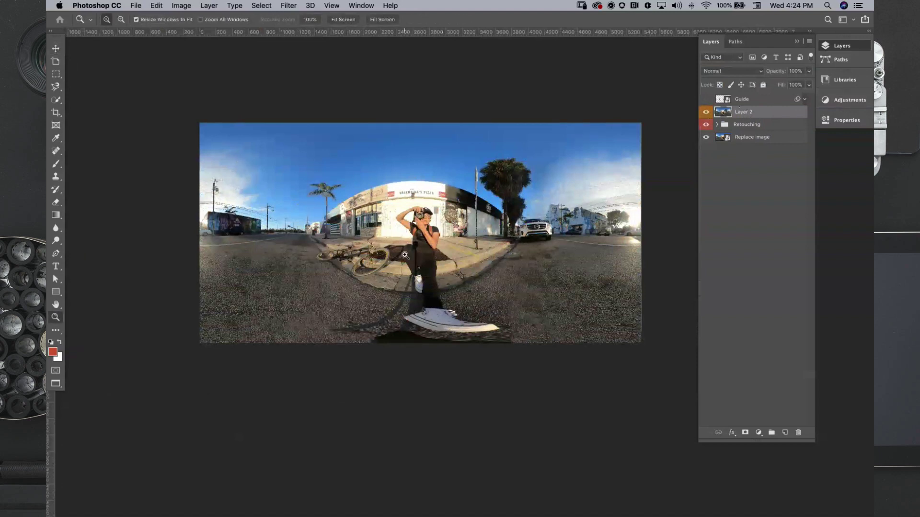
{"action": "left_click", "coordinate": [405, 255]}
{"action": "key", "text": "v"}
{"action": "left_click", "coordinate": [856, 45]}
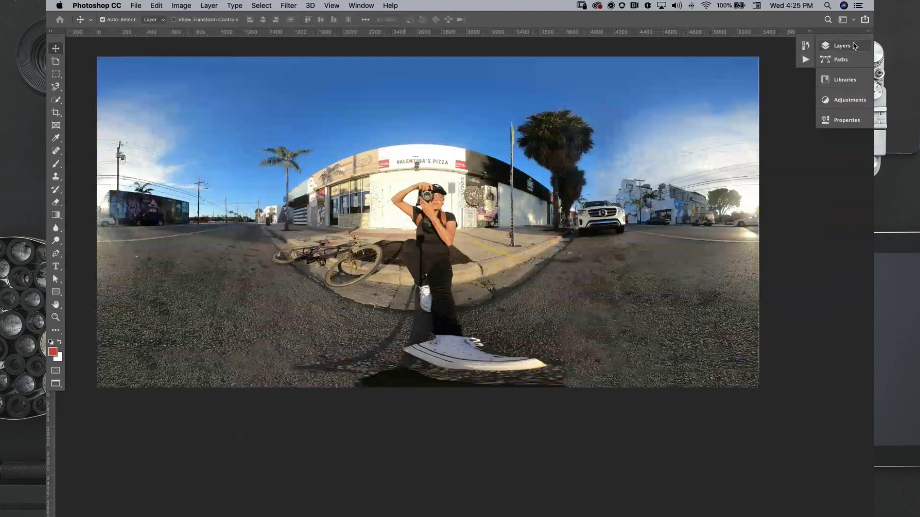
{"action": "left_click", "coordinate": [855, 46]}
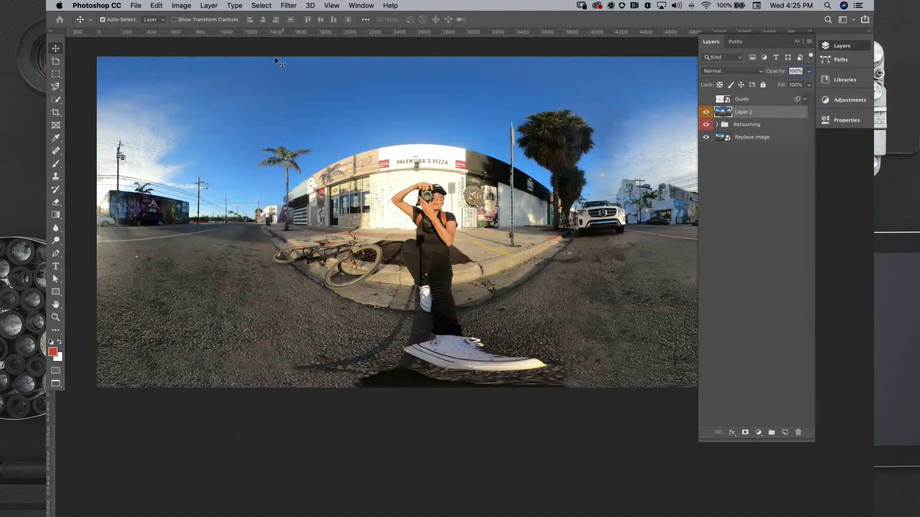
Adjust the Cyans of Layer 2 with Selective Color, setting Cyan +6, Magenta -16, Yellow +4 and Black -8 percent.
{"action": "left_click", "coordinate": [184, 5]}
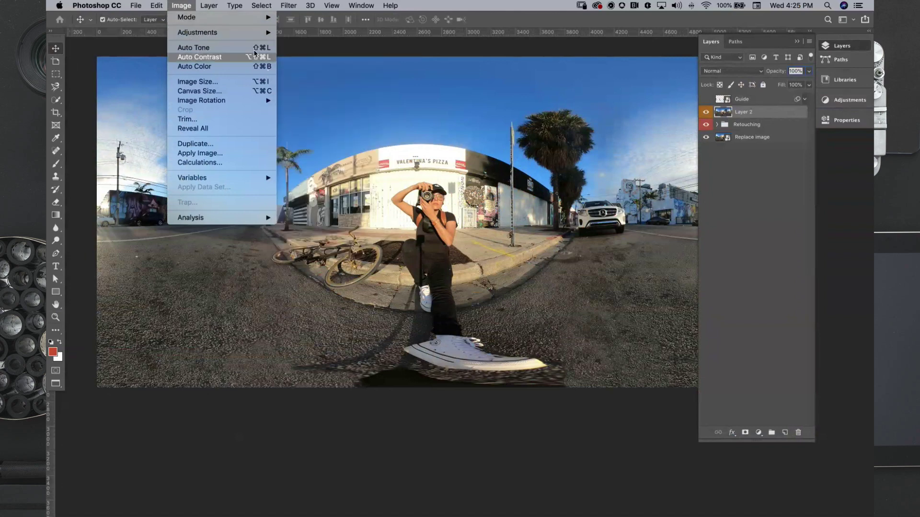
{"action": "mouse_move", "coordinate": [250, 33]}
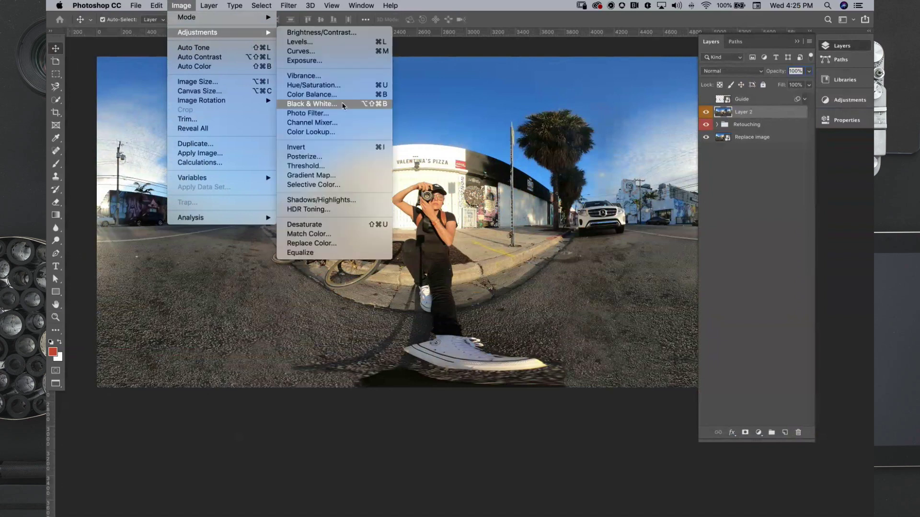
{"action": "left_click", "coordinate": [331, 187]}
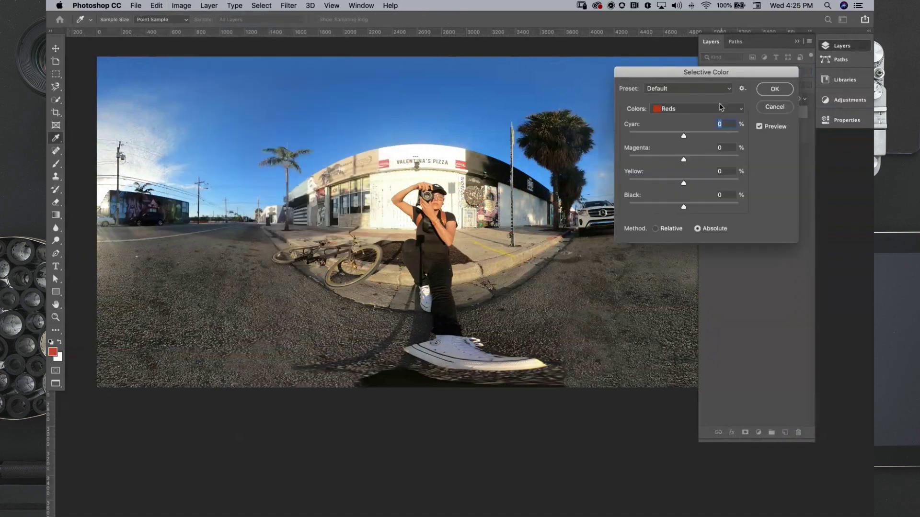
{"action": "left_click_drag", "start_coordinate": [682, 72], "coordinate": [733, 72]}
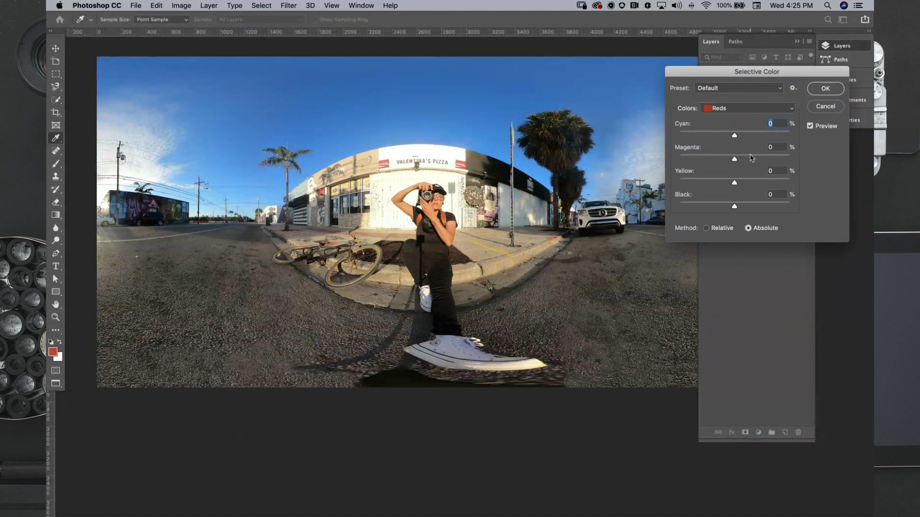
{"action": "left_click", "coordinate": [731, 110]}
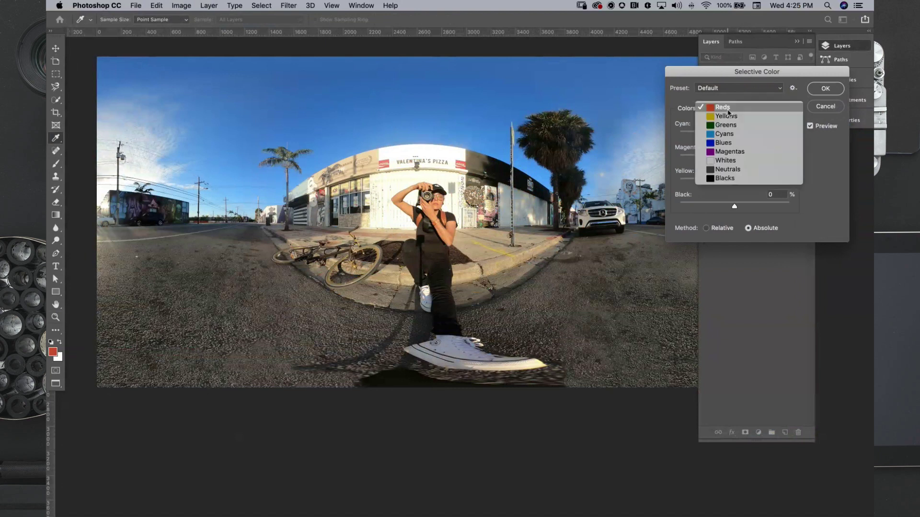
{"action": "left_click", "coordinate": [728, 136]}
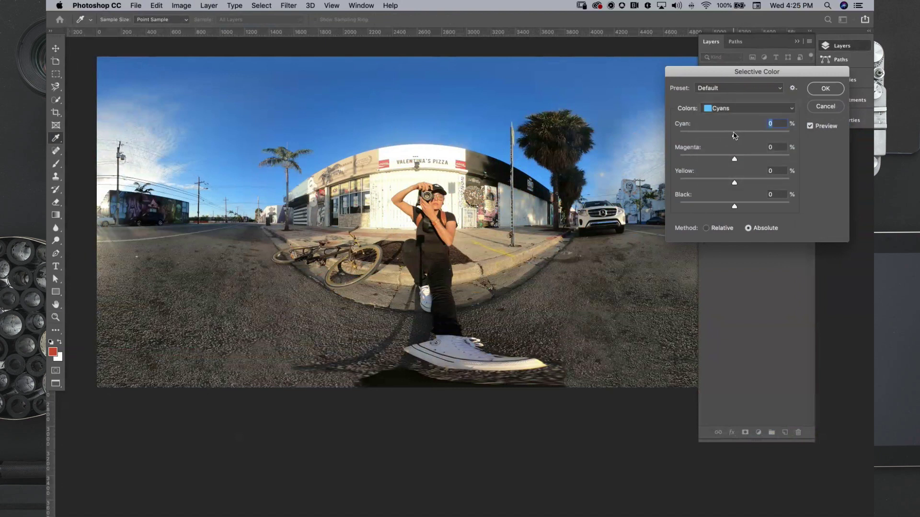
{"action": "mouse_move", "coordinate": [734, 135]}
{"action": "left_mouse_down"}
{"action": "mouse_move", "coordinate": [697, 138]}
{"action": "mouse_move", "coordinate": [739, 136]}
{"action": "left_mouse_up"}
{"action": "left_click_drag", "start_coordinate": [734, 160], "coordinate": [730, 159]}
{"action": "left_click_drag", "start_coordinate": [735, 184], "coordinate": [730, 207]}
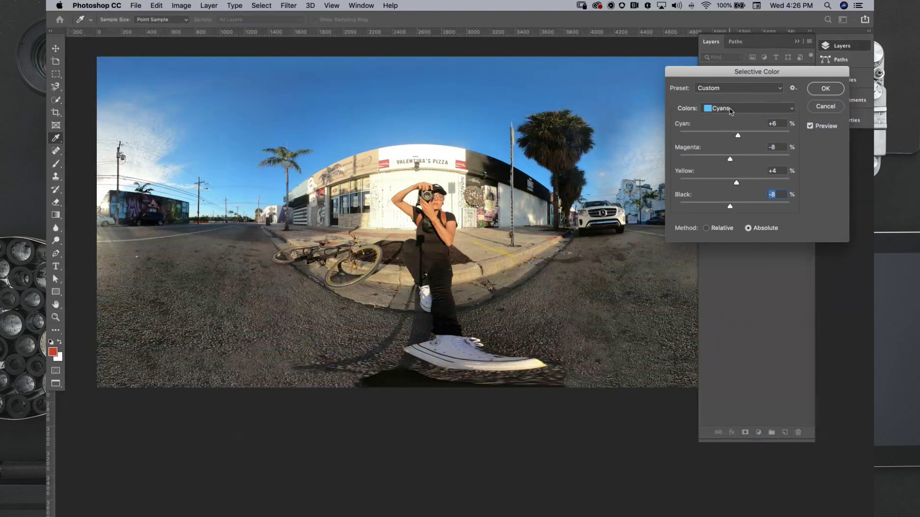
{"action": "left_click_drag", "start_coordinate": [730, 159], "coordinate": [726, 158]}
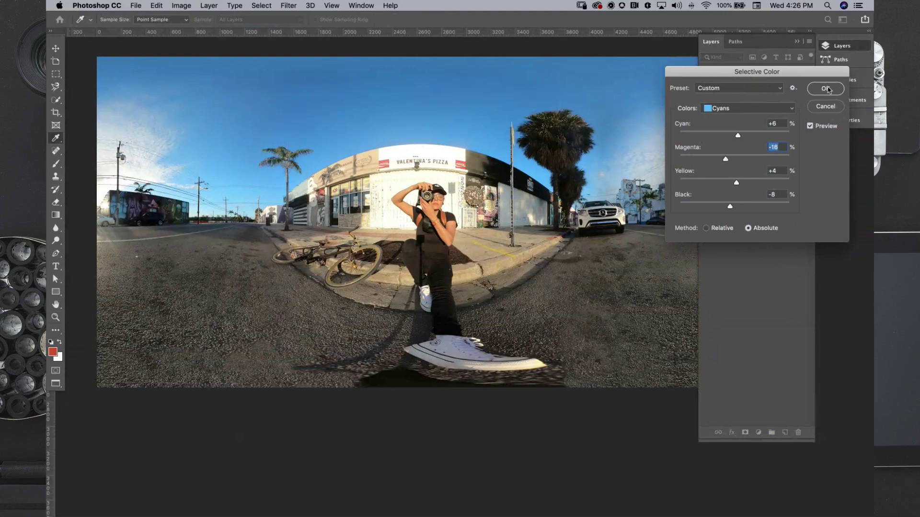
Reduce the Cyan amount in the Reds range of the Selective Color adjustment.
{"action": "left_click", "coordinate": [738, 111]}
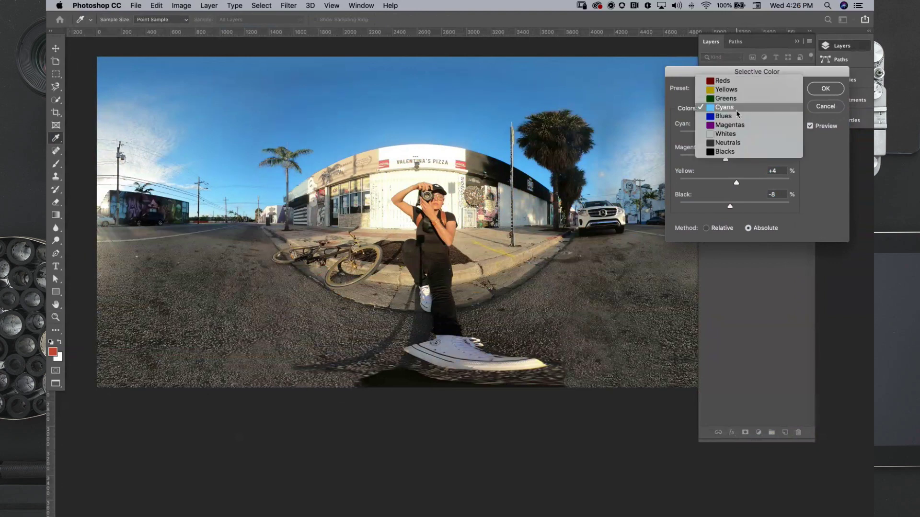
{"action": "left_click", "coordinate": [732, 81]}
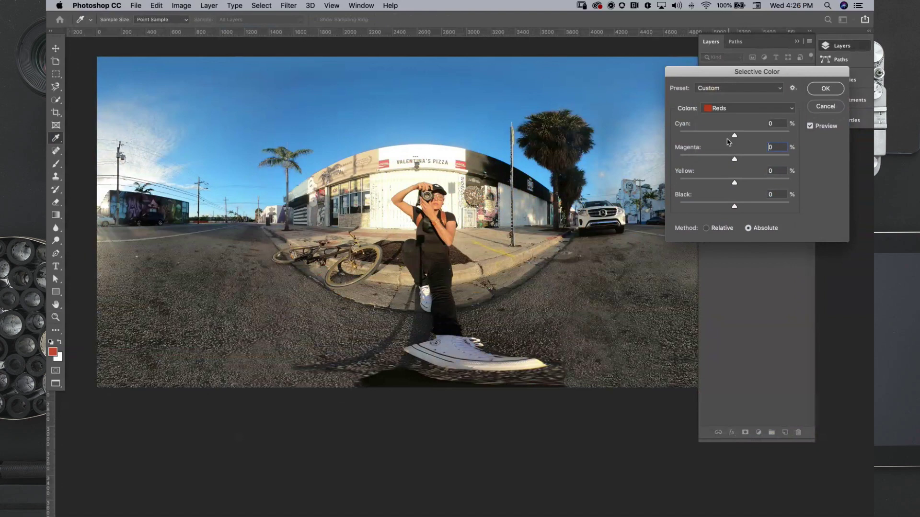
{"action": "mouse_move", "coordinate": [736, 136]}
{"action": "left_mouse_down"}
{"action": "mouse_move", "coordinate": [716, 138]}
{"action": "mouse_move", "coordinate": [751, 137]}
{"action": "mouse_move", "coordinate": [717, 138]}
{"action": "mouse_move", "coordinate": [726, 138]}
{"action": "left_mouse_up"}
{"action": "left_click_drag", "start_coordinate": [727, 137], "coordinate": [725, 136]}
Return to the Cyans range, set Black to +12 percent, and apply the Selective Color adjustment.
{"action": "left_click", "coordinate": [740, 108]}
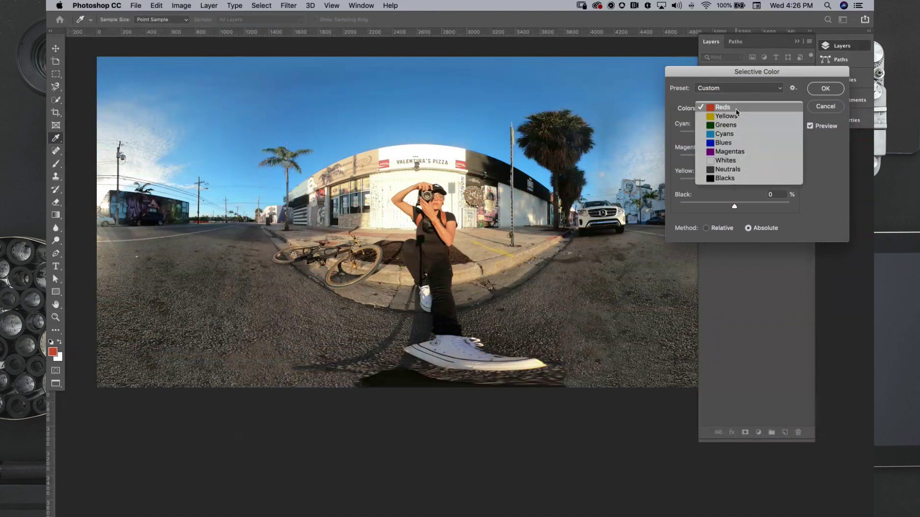
{"action": "left_click", "coordinate": [728, 134]}
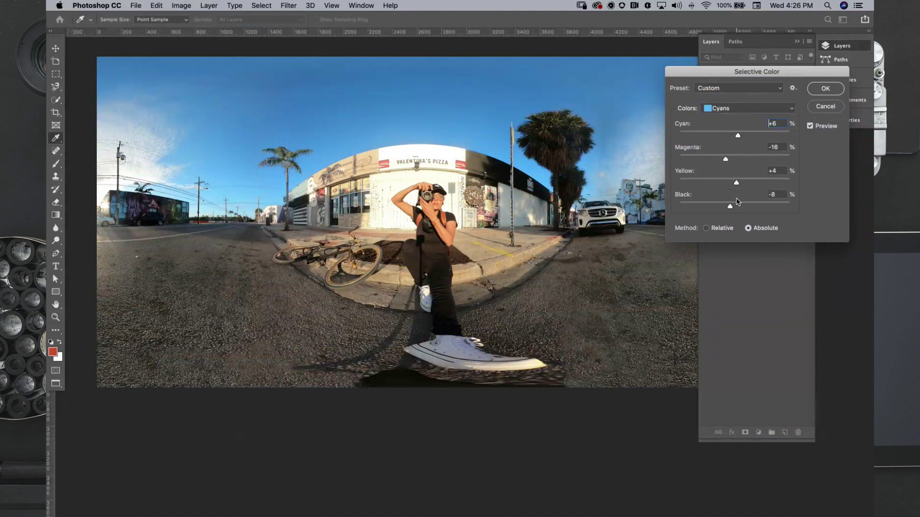
{"action": "left_click_drag", "start_coordinate": [730, 206], "coordinate": [742, 208]}
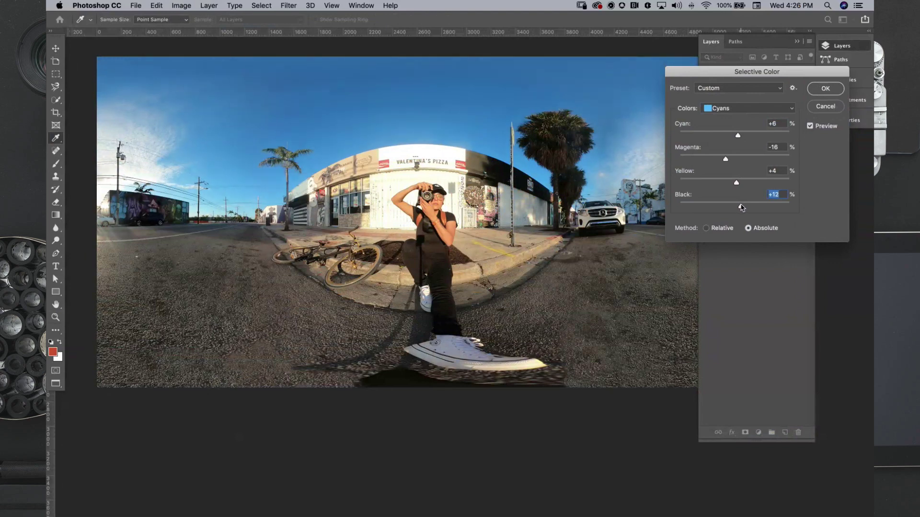
{"action": "left_click", "coordinate": [821, 87]}
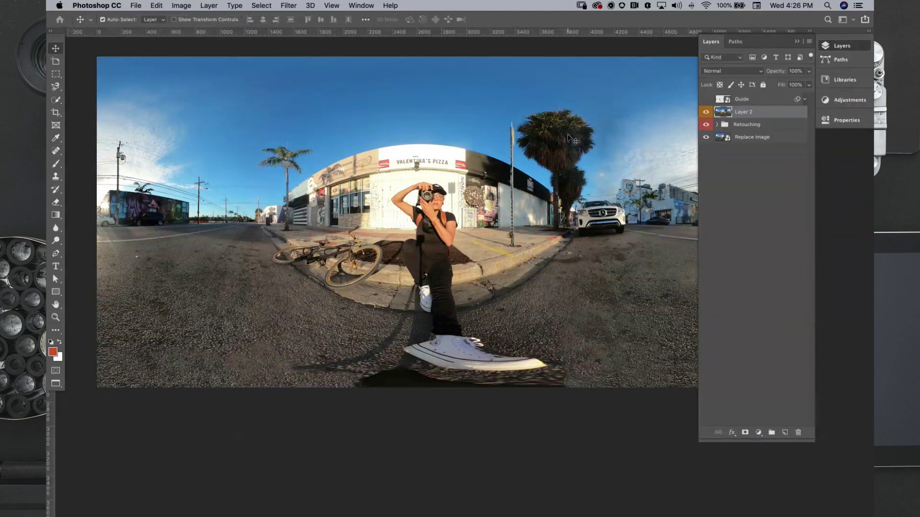
{"action": "key", "text": "super+m"}
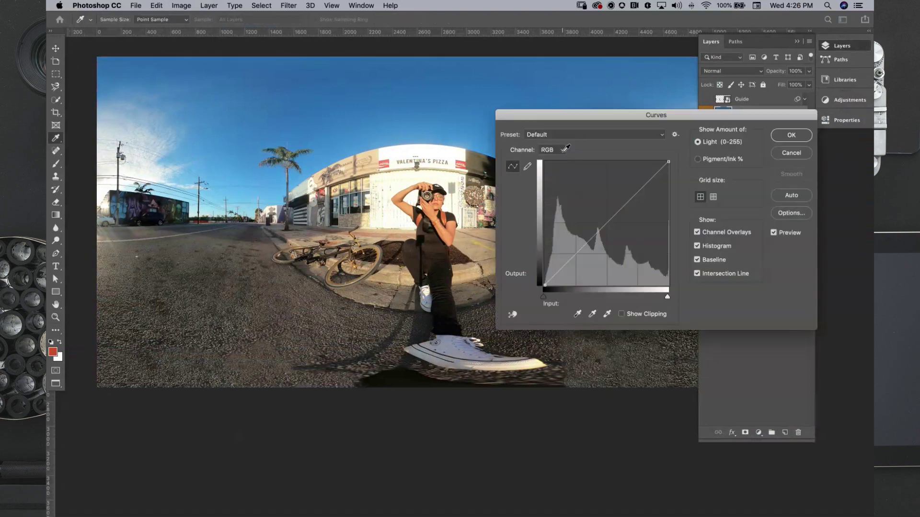
{"action": "left_click_drag", "start_coordinate": [641, 115], "coordinate": [657, 81]}
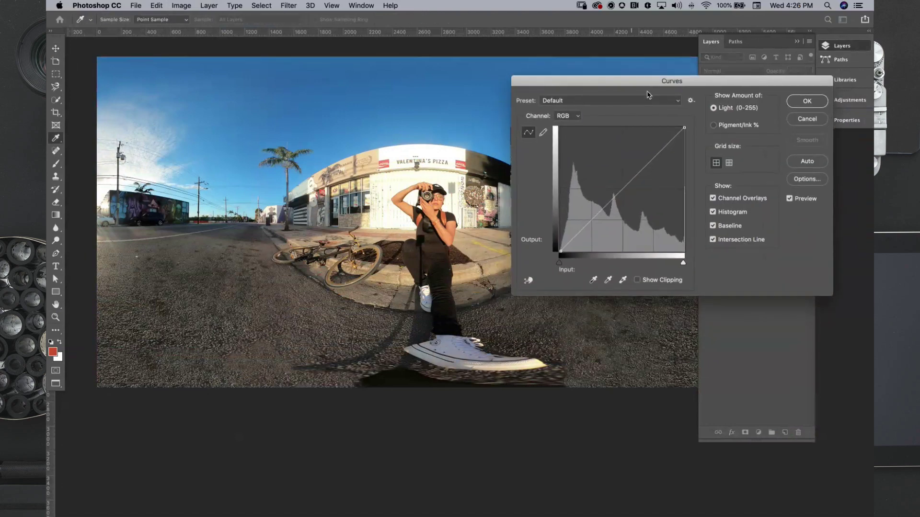
{"action": "left_click", "coordinate": [806, 121]}
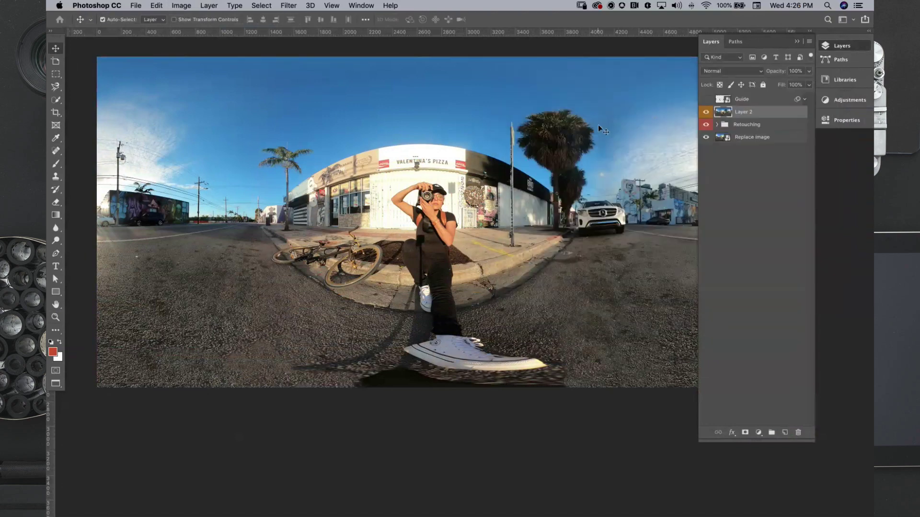
Darken Layer 2 slightly with Curves by lowering a point in the brighter part of the RGB curve.
{"action": "key", "text": "super+m"}
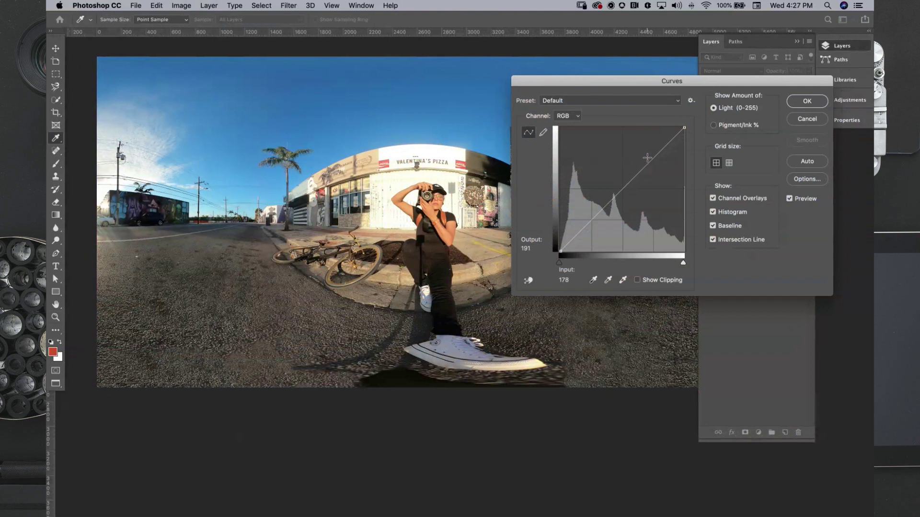
{"action": "left_click_drag", "start_coordinate": [636, 81], "coordinate": [671, 69]}
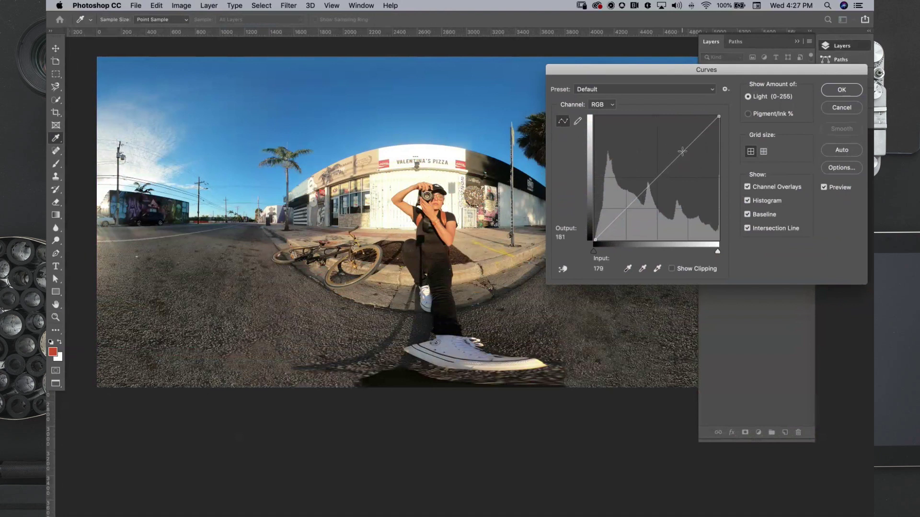
{"action": "left_click_drag", "start_coordinate": [684, 149], "coordinate": [687, 157]}
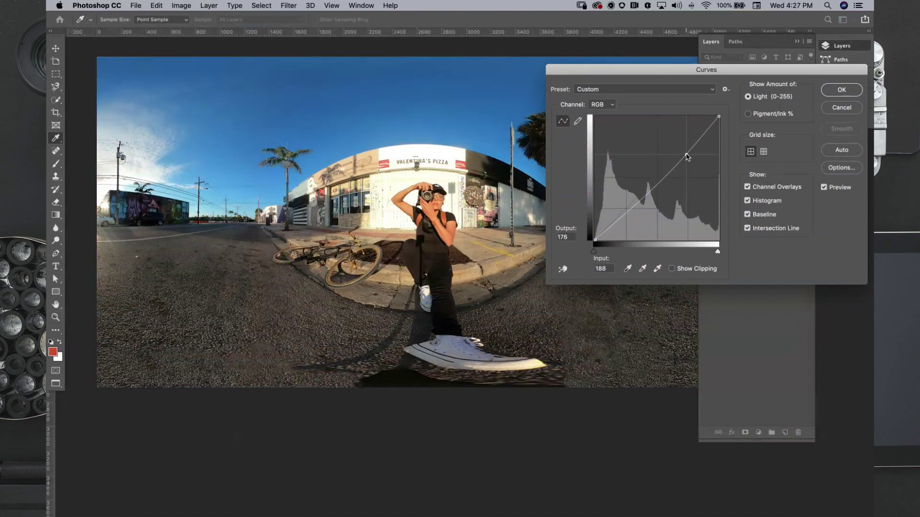
{"action": "left_click_drag", "start_coordinate": [687, 157], "coordinate": [685, 154]}
{"action": "left_click", "coordinate": [833, 91]}
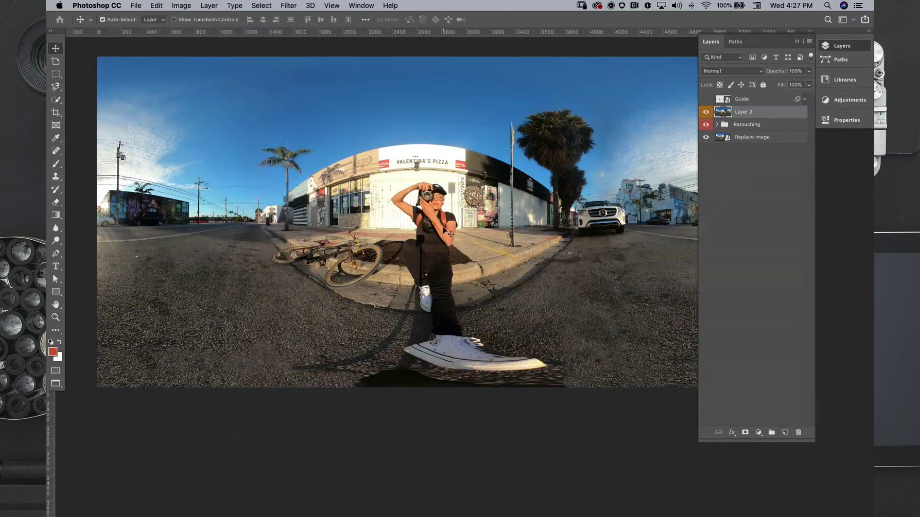
Rename Layer 2 as Edited.
{"action": "key", "text": "z"}
{"action": "double_click", "coordinate": [744, 111]}
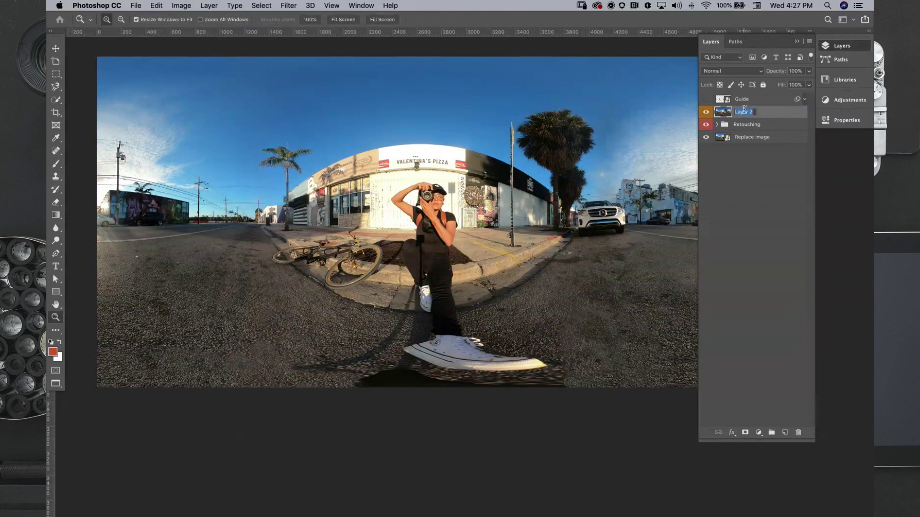
{"action": "type", "text": "P"}
{"action": "type", "text": "Edited"}
{"action": "key", "text": "Return"}
{"action": "scroll", "coordinate": [613, 205], "scroll_direction": "up", "scroll_amount": 5}
{"action": "scroll", "coordinate": [613, 205], "scroll_direction": "right", "scroll_amount": 1}
{"action": "scroll", "coordinate": [613, 205], "scroll_direction": "down", "scroll_amount": 2}
{"action": "scroll", "coordinate": [613, 205], "scroll_direction": "left", "scroll_amount": 1}
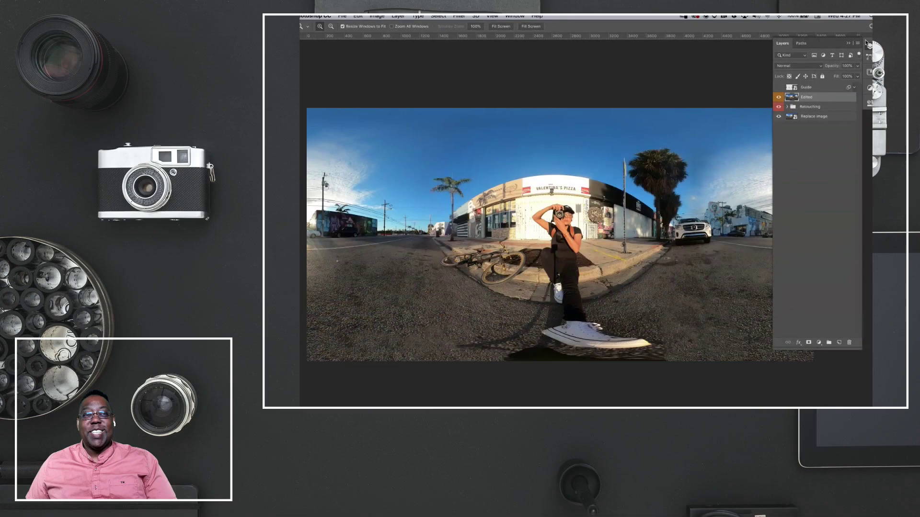
{"action": "left_click", "coordinate": [525, 241]}
{"action": "key", "text": "a"}
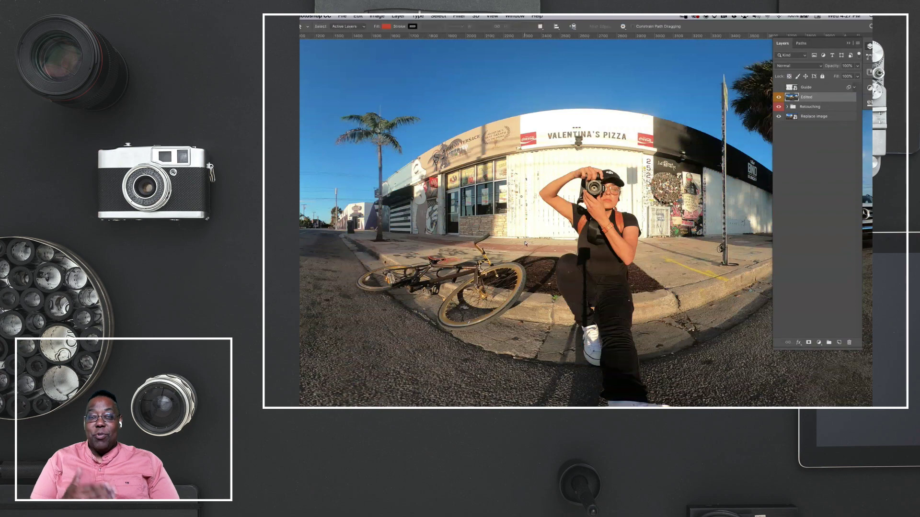
{"action": "key", "text": "z"}
{"action": "left_click", "coordinate": [517, 254], "text": "alt"}
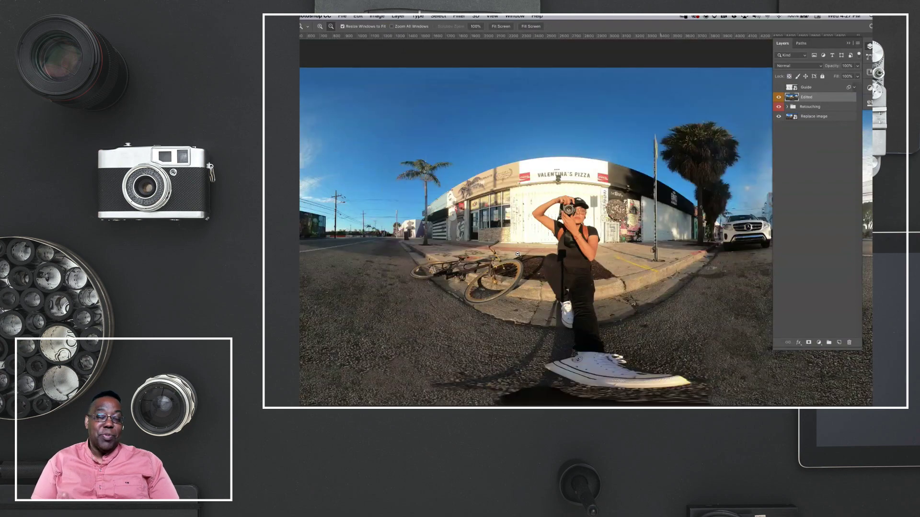
{"action": "scroll", "coordinate": [517, 254], "scroll_direction": "down", "scroll_amount": 3}
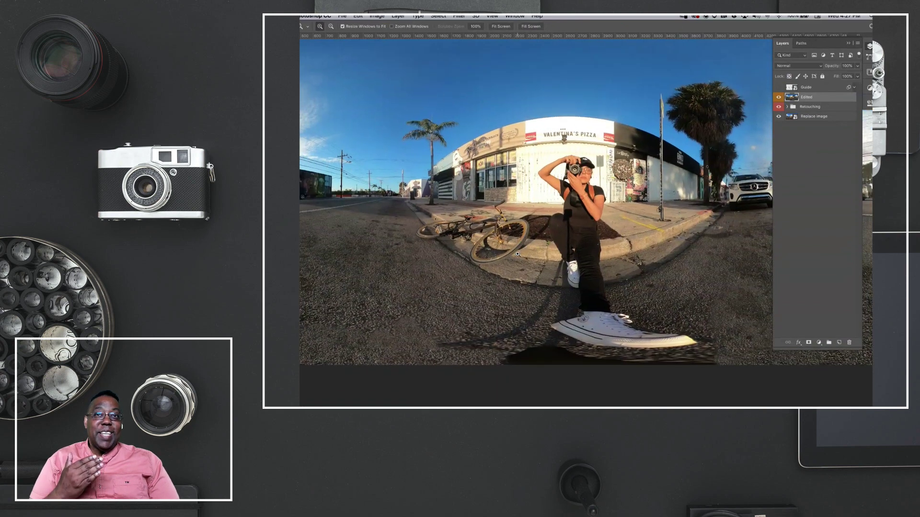
{"action": "key", "text": "v"}
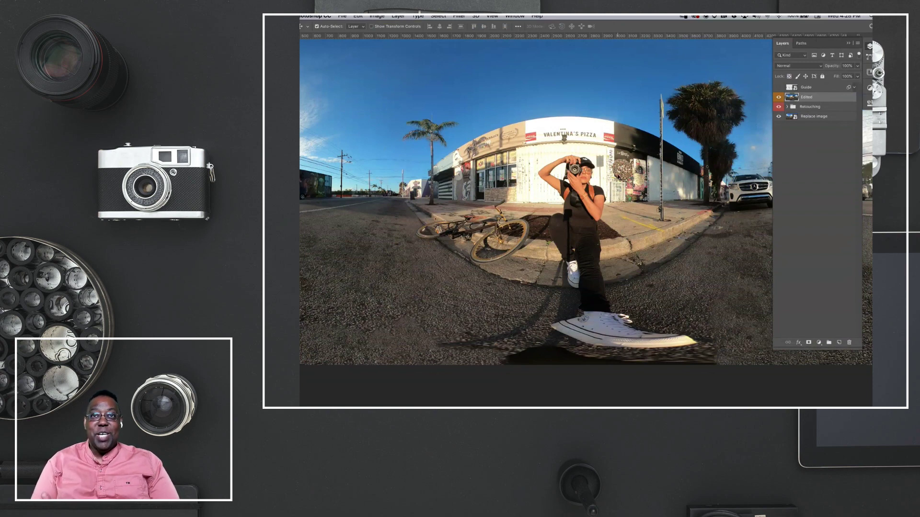
{"action": "key", "text": "z"}
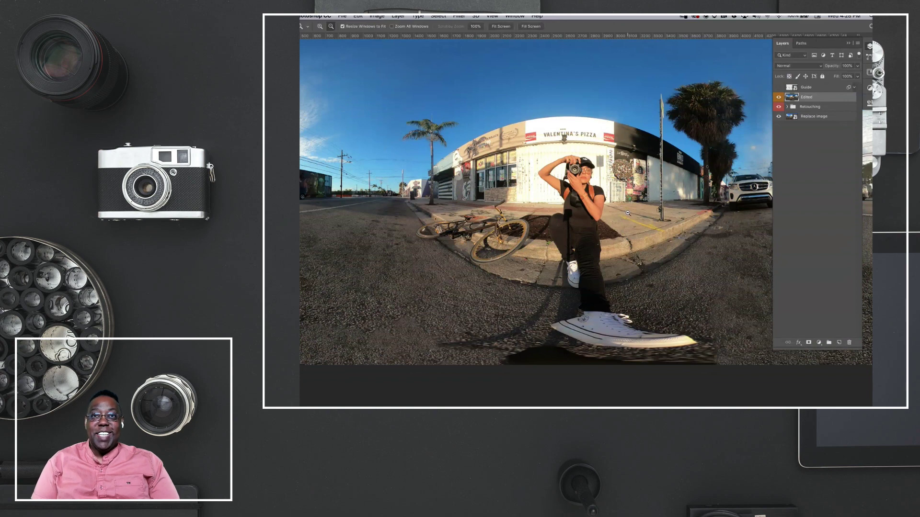
{"action": "left_click", "coordinate": [628, 213], "text": "alt"}
{"action": "key", "text": "v"}
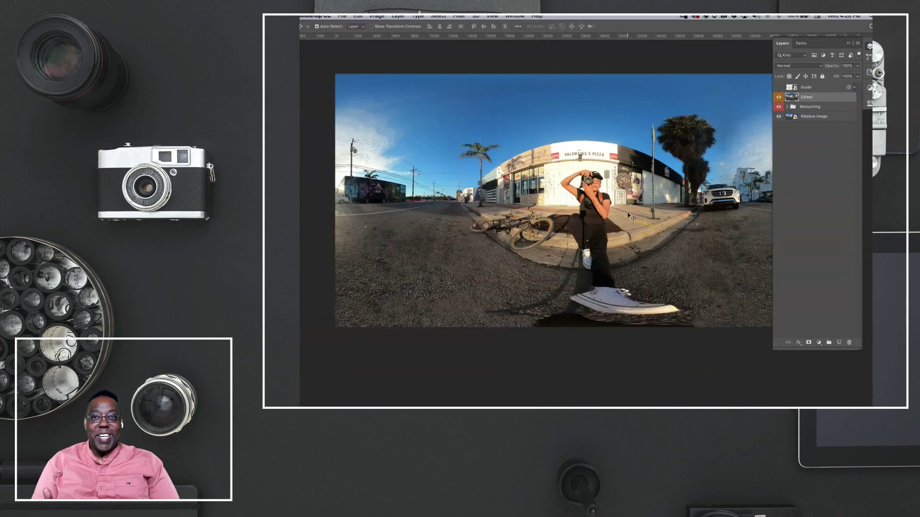
{"action": "scroll", "coordinate": [630, 217], "scroll_direction": "right", "scroll_amount": 3}
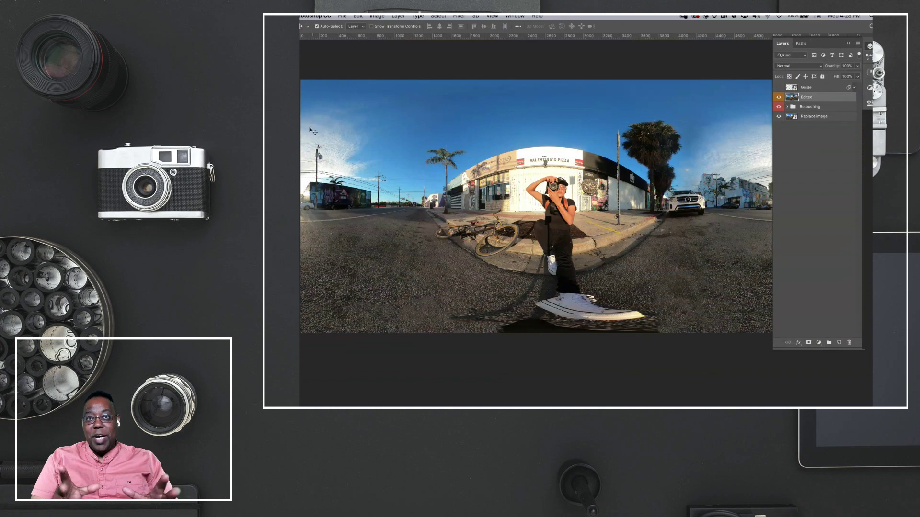
{"action": "key", "text": "b"}
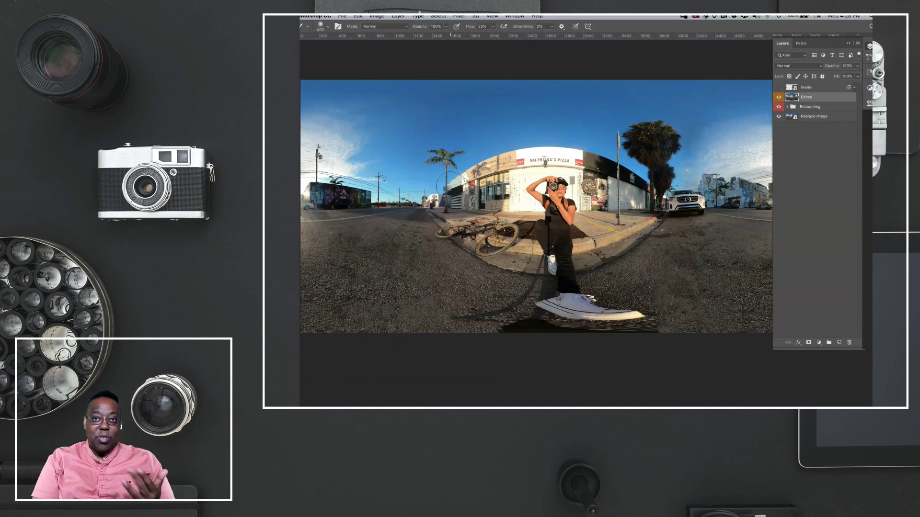
{"action": "key", "text": "ctrl+minus"}
{"action": "key", "text": "ctrl+minus"}
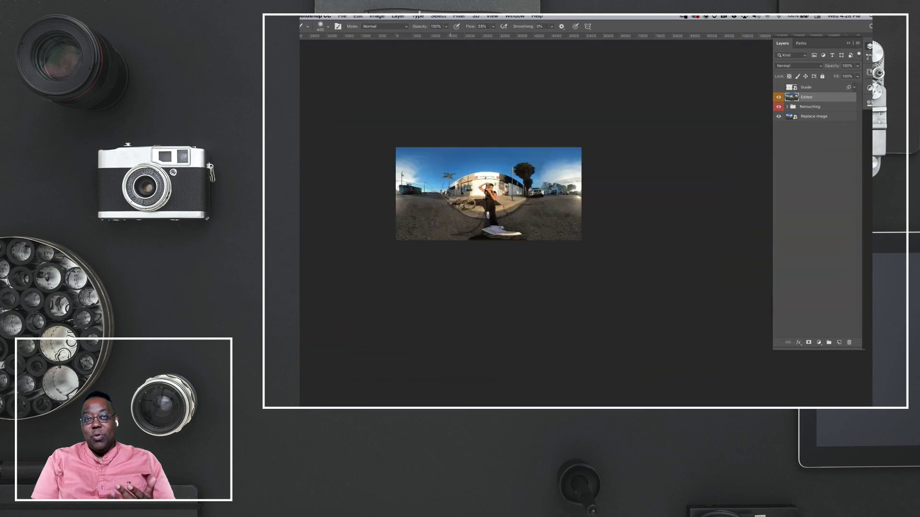
{"action": "key", "text": "ctrl+plus"}
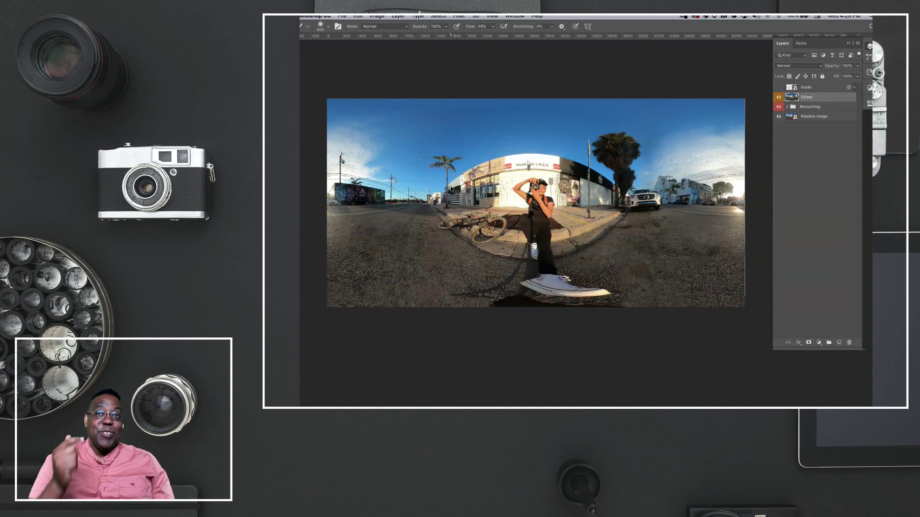
{"action": "right_click", "coordinate": [299, 136]}
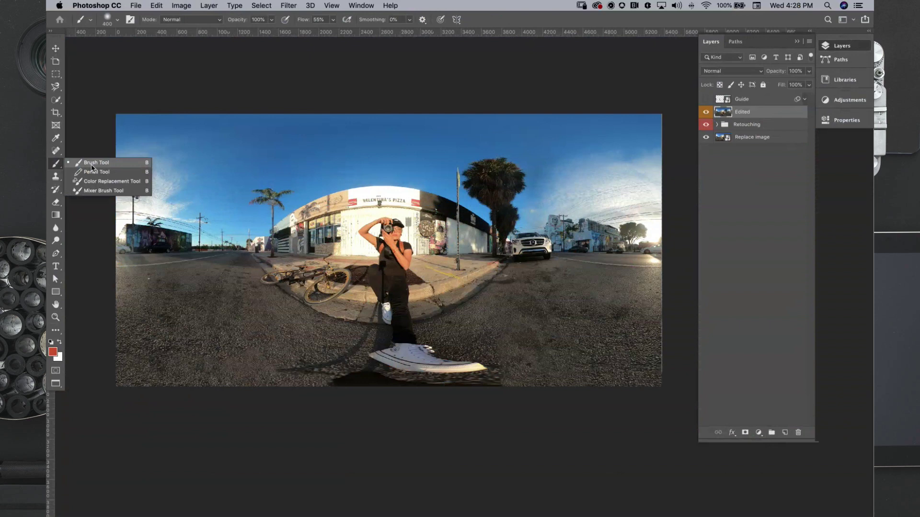
{"action": "key", "text": "v"}
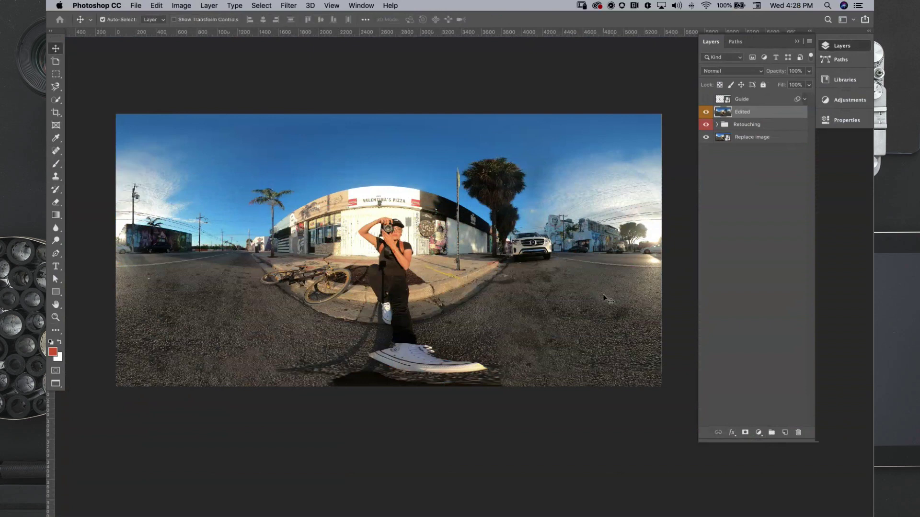
{"action": "key", "text": "z"}
{"action": "left_click", "coordinate": [405, 257]}
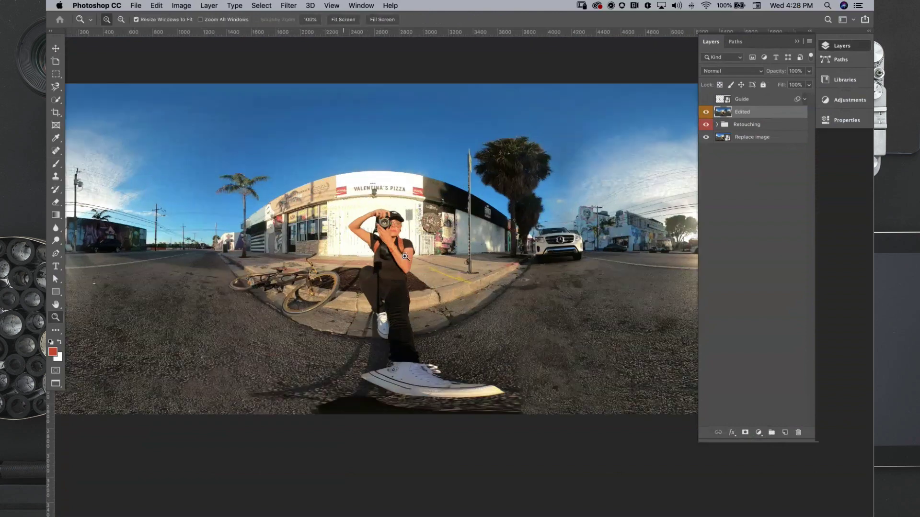
{"action": "left_click", "coordinate": [405, 257], "text": "alt"}
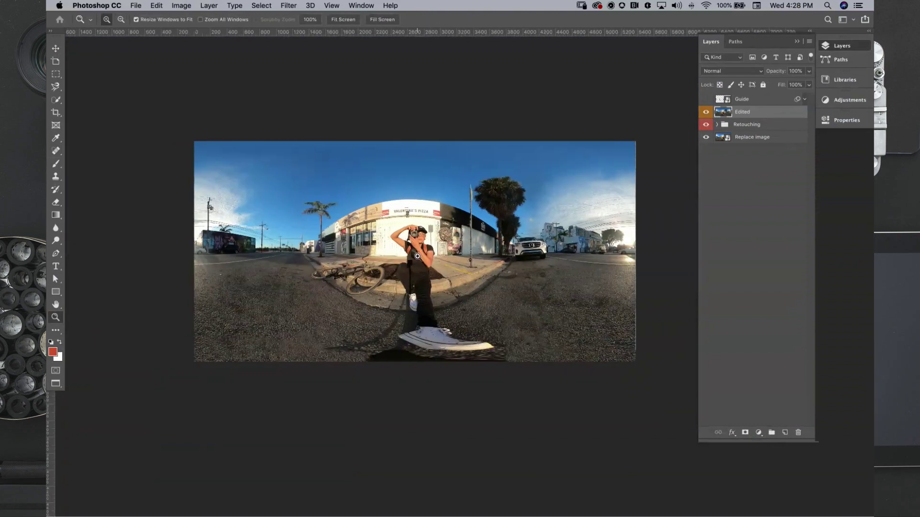
Browse the graphics stored in My Library for a shape that suits the 360 street scene.
{"action": "left_click", "coordinate": [797, 41]}
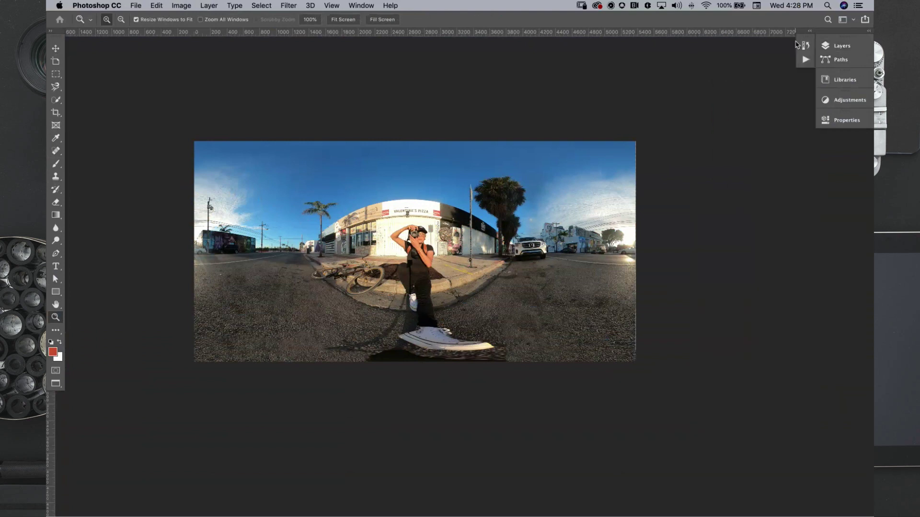
{"action": "left_click", "coordinate": [843, 79]}
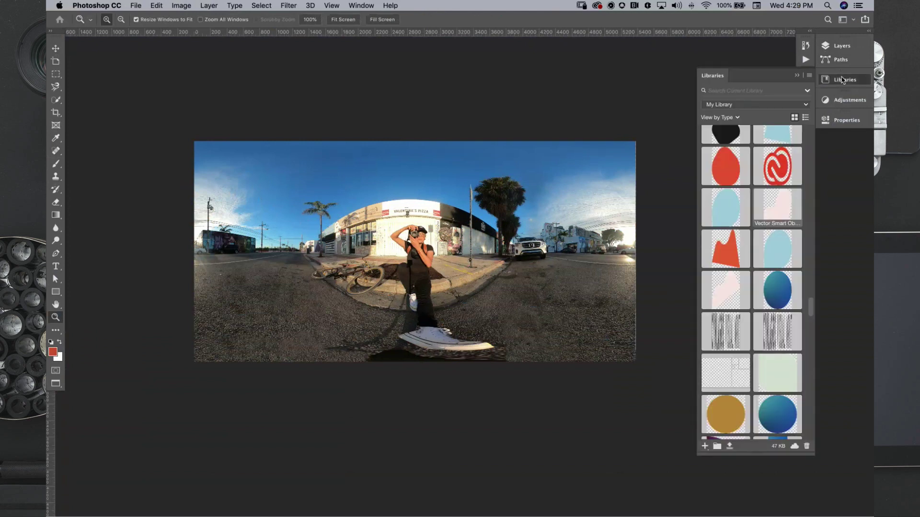
{"action": "scroll", "coordinate": [765, 182], "scroll_direction": "up", "scroll_amount": 10}
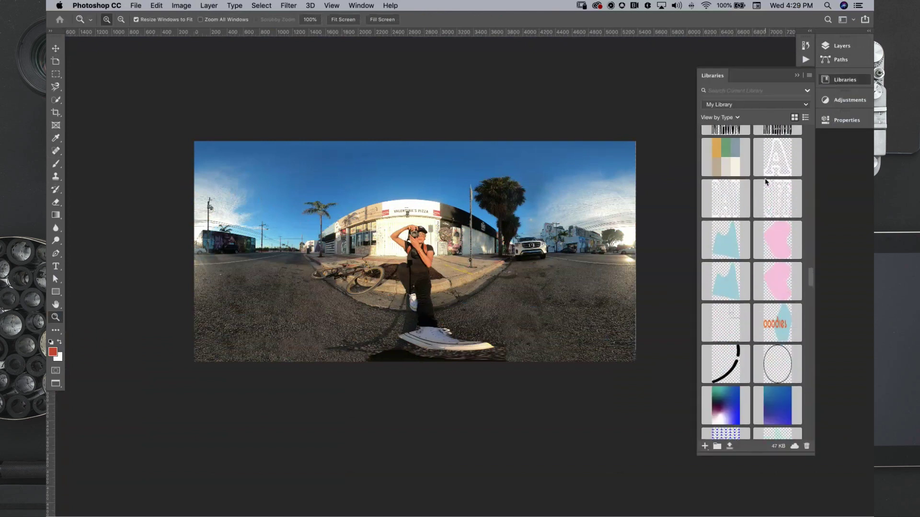
{"action": "scroll", "coordinate": [765, 182], "scroll_direction": "up", "scroll_amount": 15}
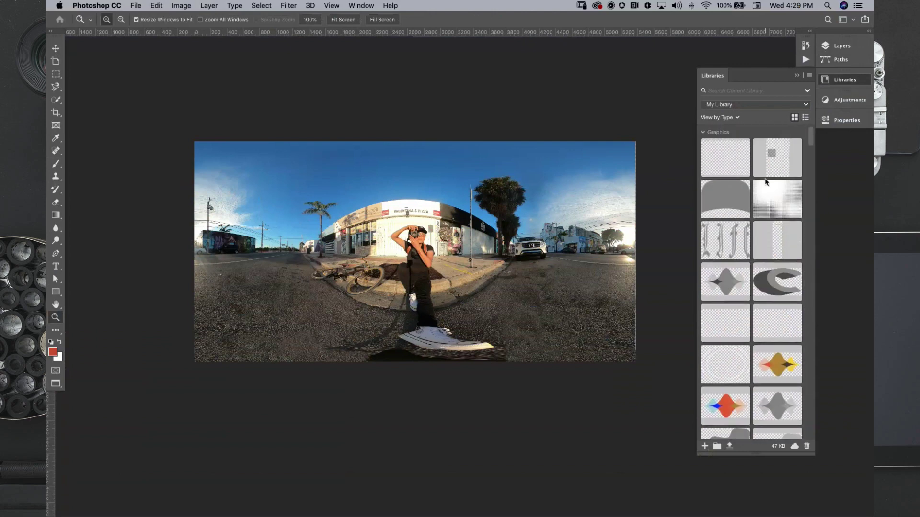
{"action": "scroll", "coordinate": [765, 182], "scroll_direction": "down", "scroll_amount": 5}
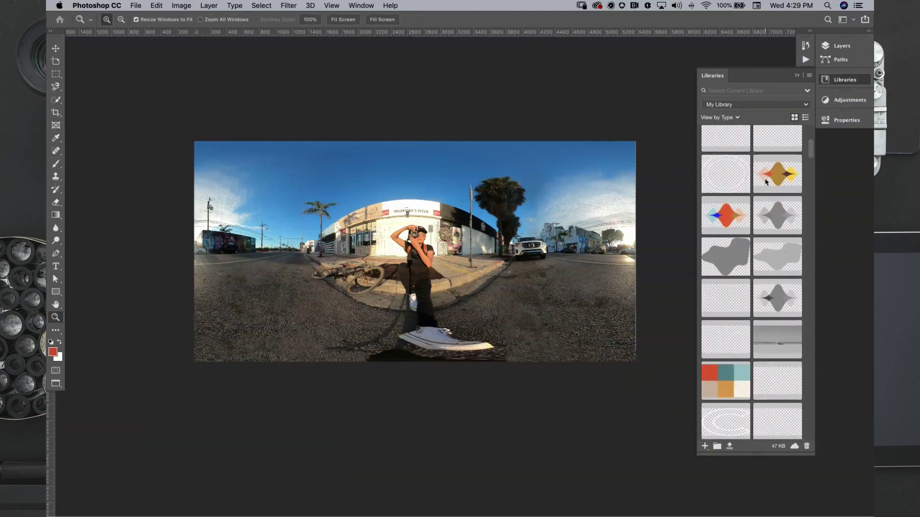
{"action": "left_click", "coordinate": [469, 257]}
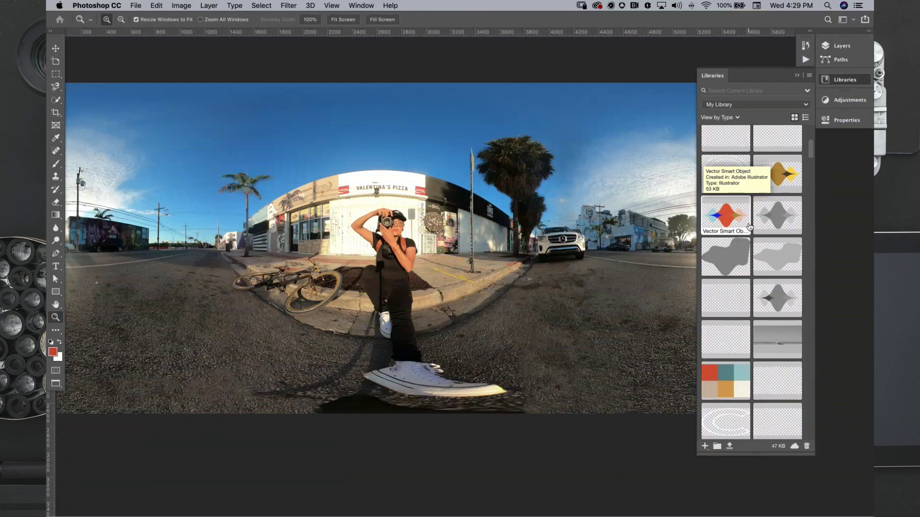
{"action": "scroll", "coordinate": [772, 268], "scroll_direction": "down", "scroll_amount": 2}
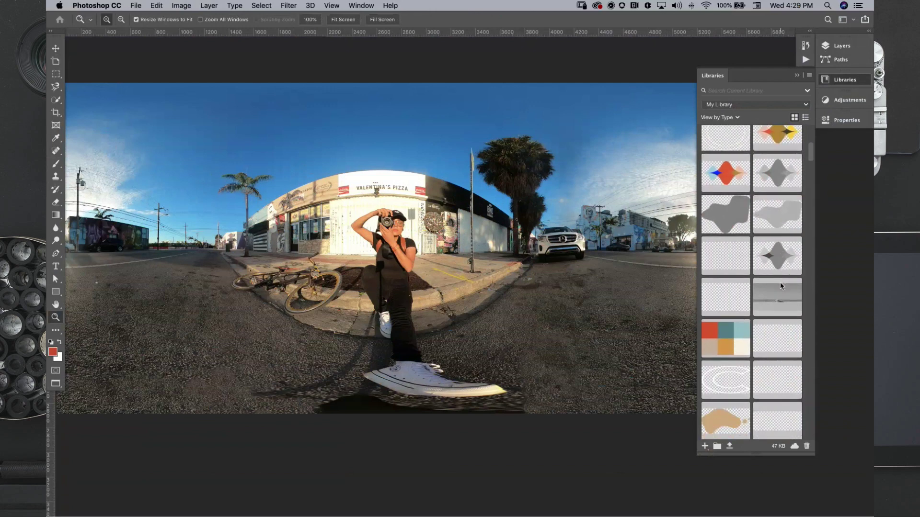
{"action": "scroll", "coordinate": [781, 286], "scroll_direction": "down", "scroll_amount": 5}
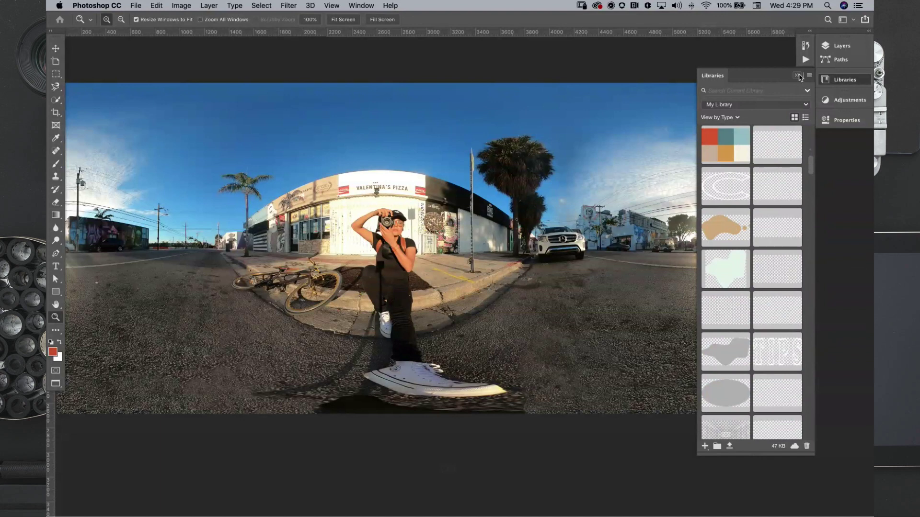
{"action": "scroll", "coordinate": [724, 271], "scroll_direction": "up", "scroll_amount": 2}
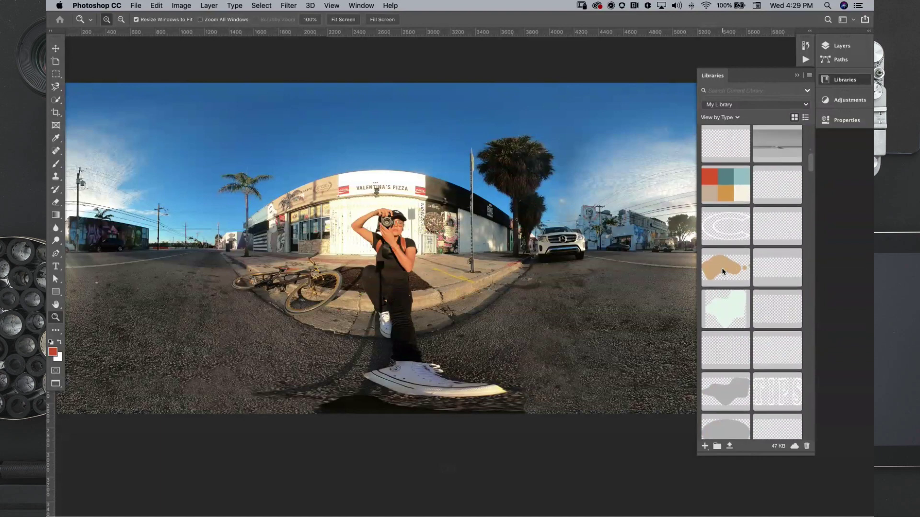
Add a layer group above the Edited layer, name it Graphics, and give it a green colour label.
{"action": "left_click", "coordinate": [839, 46]}
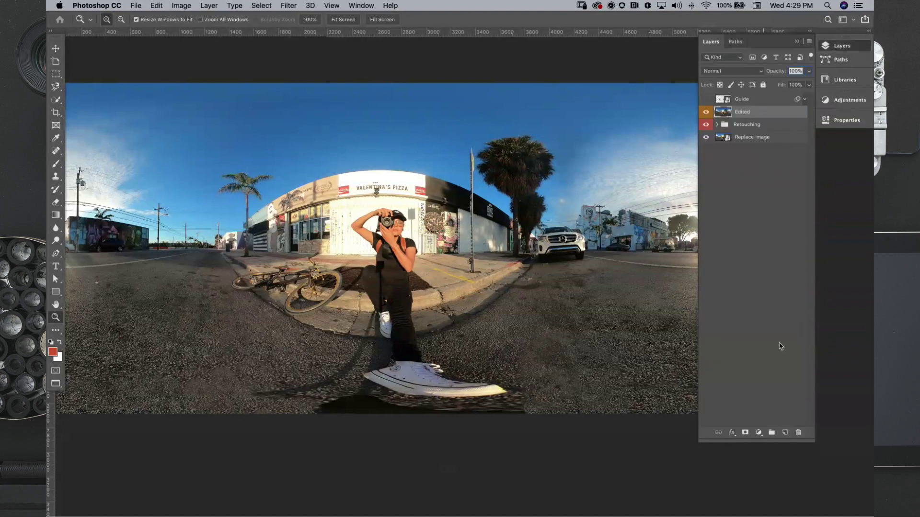
{"action": "left_click", "coordinate": [772, 432]}
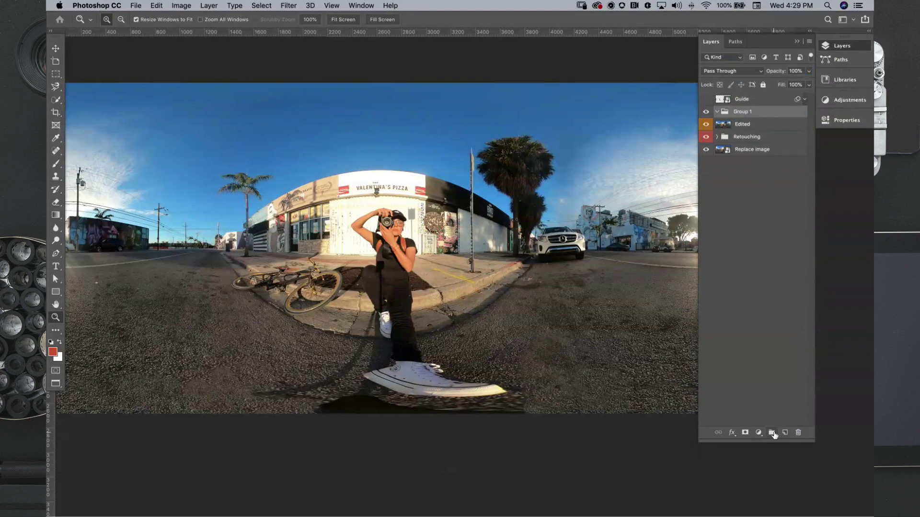
{"action": "double_click", "coordinate": [741, 111]}
{"action": "type", "text": "Graphic"}
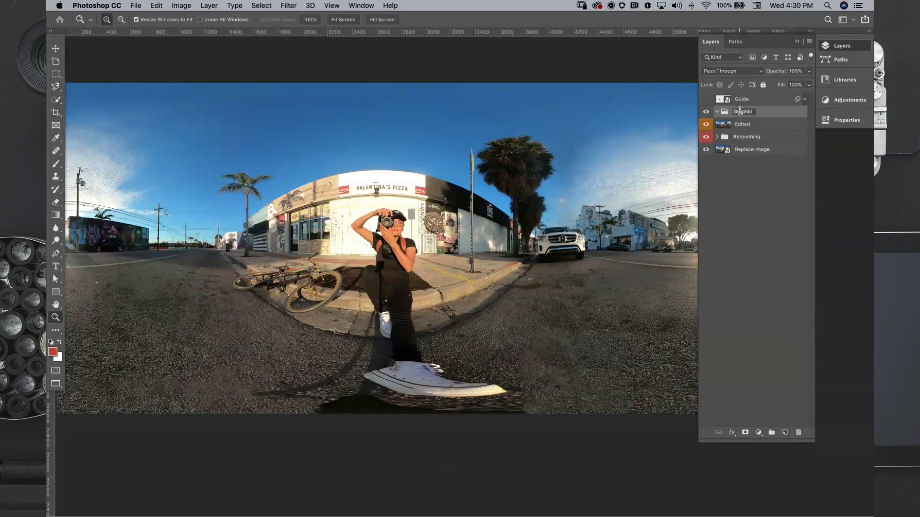
{"action": "key", "text": "Return"}
{"action": "right_click", "coordinate": [708, 115]}
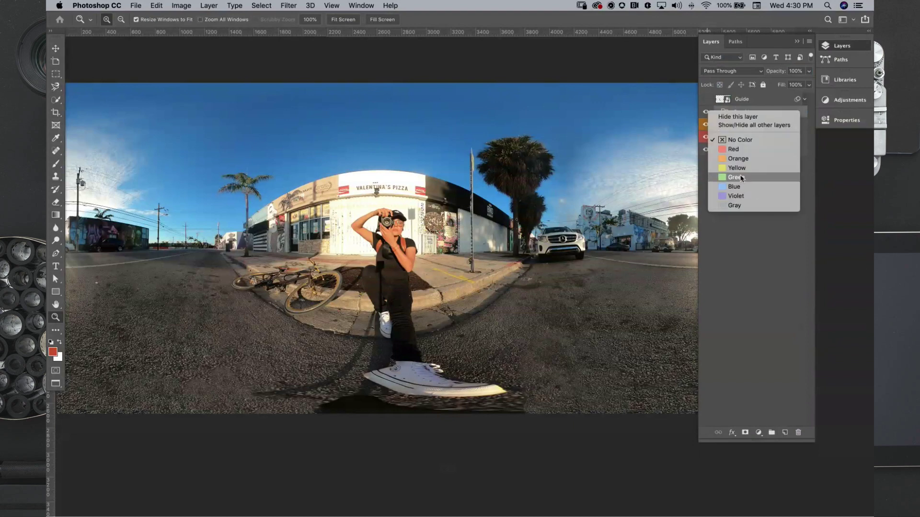
{"action": "left_click", "coordinate": [736, 177]}
{"action": "left_click", "coordinate": [717, 112]}
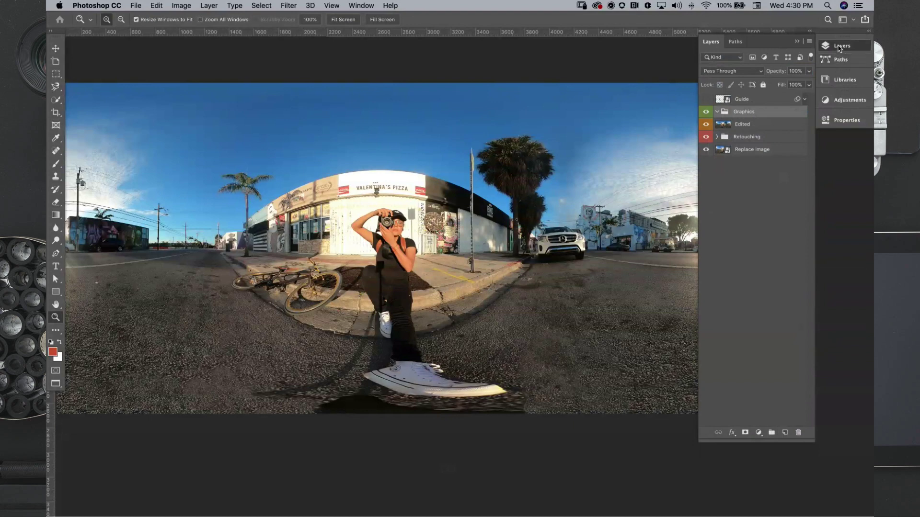
Place the pale mint blob graphic from My Library in the sky between the large palm tree and the clouds.
{"action": "left_click", "coordinate": [845, 80]}
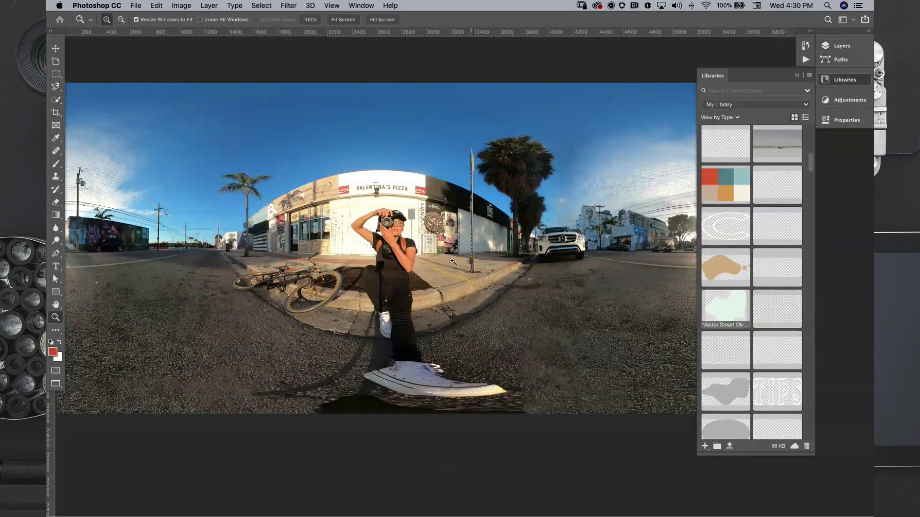
{"action": "left_click_drag", "start_coordinate": [424, 249], "coordinate": [611, 163]}
{"action": "key", "text": "Return"}
{"action": "key", "text": "z"}
{"action": "key", "text": "v"}
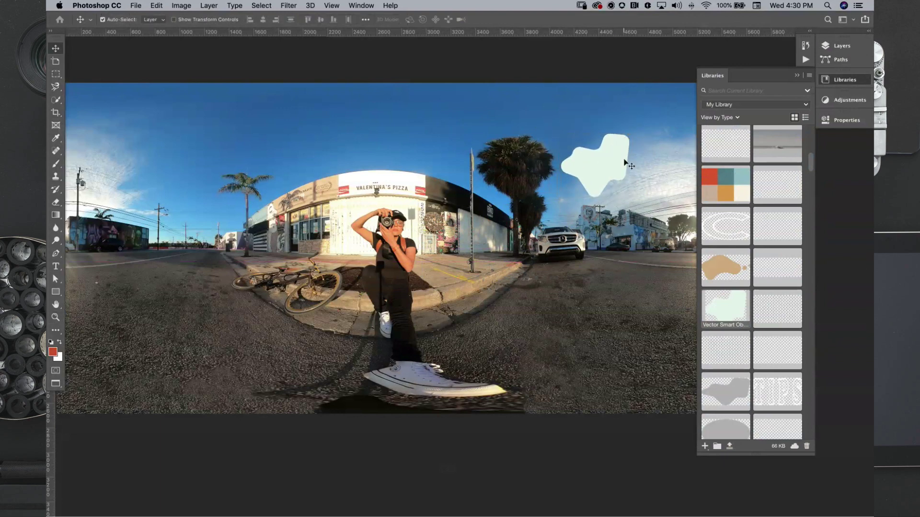
Try drawing a curved Pen path in the sky above the pizza building, and undo all its points.
{"action": "left_click", "coordinate": [56, 253]}
{"action": "left_click", "coordinate": [242, 138]}
{"action": "left_click", "coordinate": [273, 123]}
{"action": "left_click", "coordinate": [305, 108]}
{"action": "left_click_drag", "start_coordinate": [331, 116], "coordinate": [372, 138]}
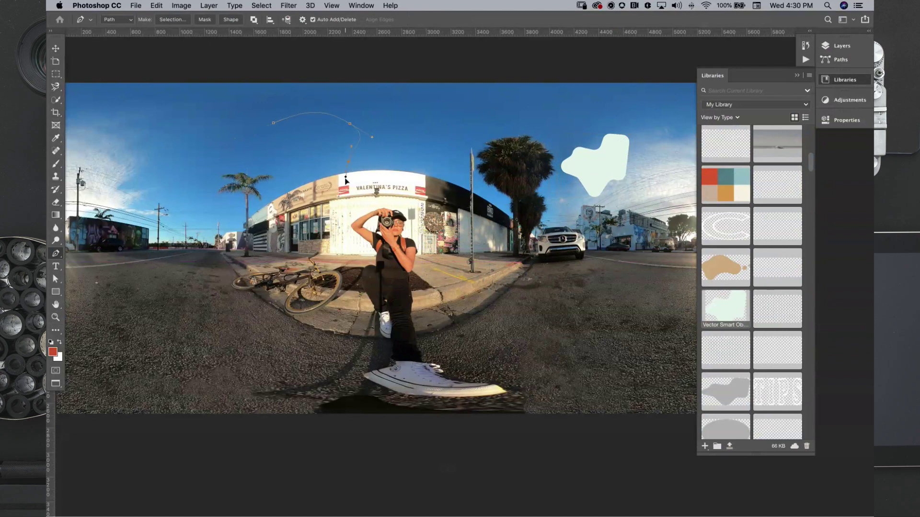
{"action": "key", "text": "super+z"}
{"action": "left_click_drag", "start_coordinate": [280, 166], "coordinate": [222, 153]}
{"action": "left_click_drag", "start_coordinate": [272, 124], "coordinate": [310, 112]}
{"action": "key", "text": "super+z"}
{"action": "key", "text": "super+z"}
{"action": "key", "text": "super+z"}
{"action": "key", "text": "super+z"}
{"action": "key", "text": "super+z"}
{"action": "key", "text": "v"}
Select the mint Vector Smart Object and move it into the sky just above the pizza building's roof.
{"action": "right_click", "coordinate": [605, 156]}
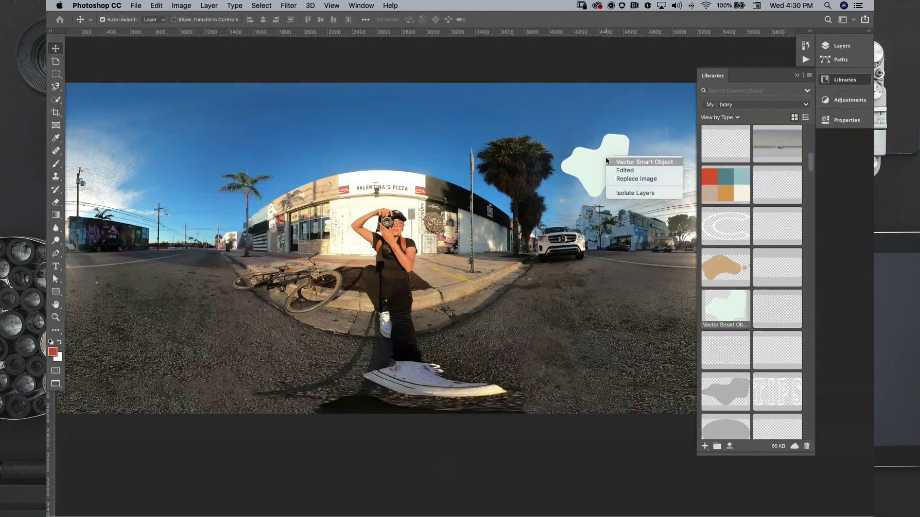
{"action": "left_click", "coordinate": [596, 164]}
{"action": "left_click_drag", "start_coordinate": [578, 170], "coordinate": [406, 147]}
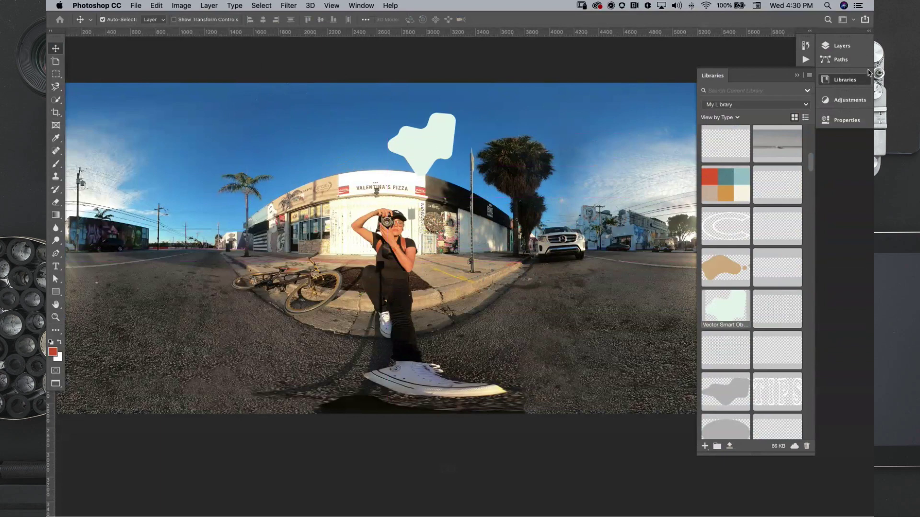
Rename the Vector Smart Object layer as 1 and move it into the Graphics group.
{"action": "left_click", "coordinate": [842, 46]}
{"action": "double_click", "coordinate": [749, 112]}
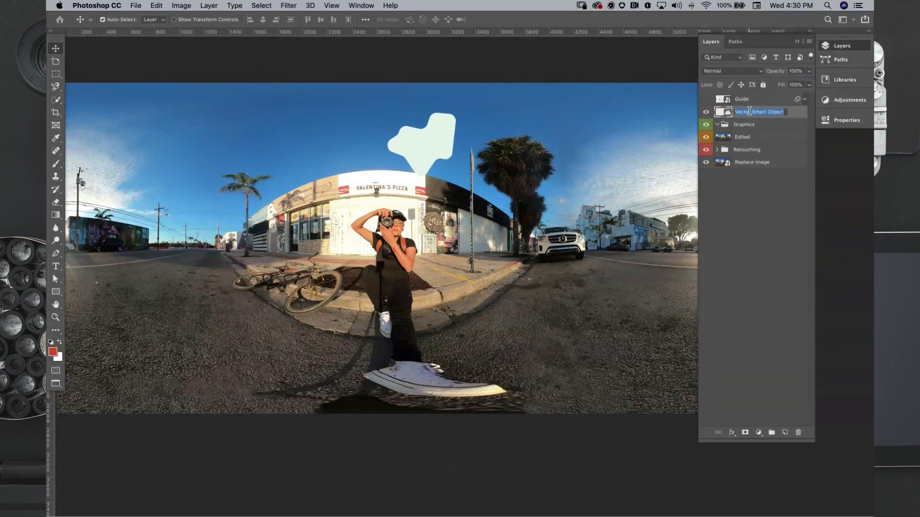
{"action": "type", "text": "1"}
{"action": "left_click_drag", "start_coordinate": [794, 113], "coordinate": [762, 126]}
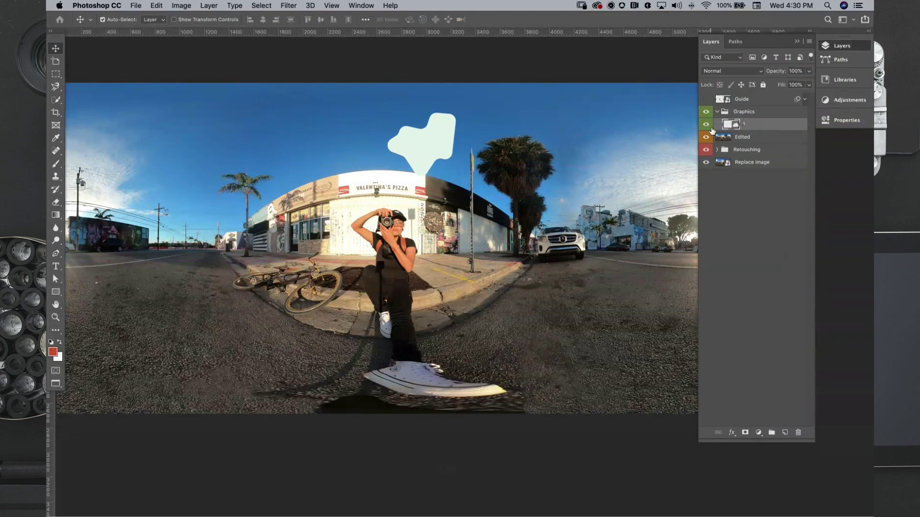
Reposition graphic 1 over the street between the B and L markers of the Guide grid, and hide the Guide again.
{"action": "left_click_drag", "start_coordinate": [423, 144], "coordinate": [473, 211]}
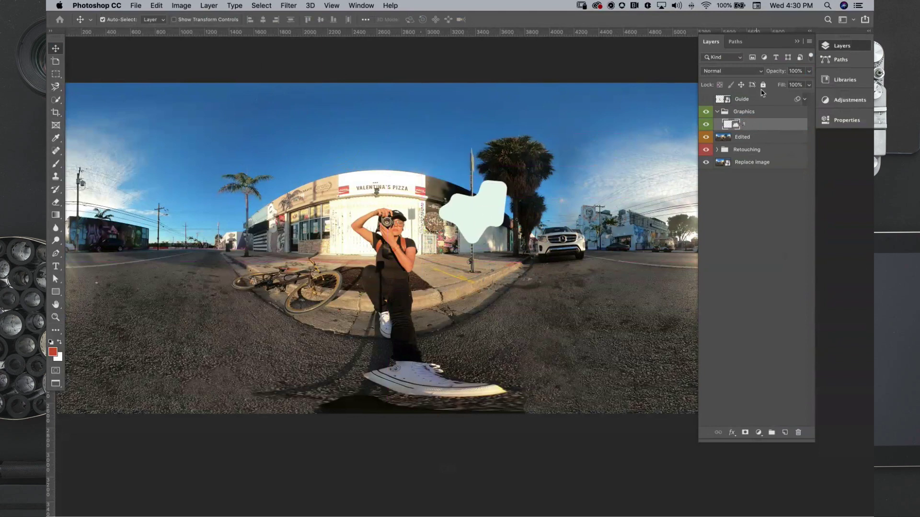
{"action": "left_click", "coordinate": [706, 100]}
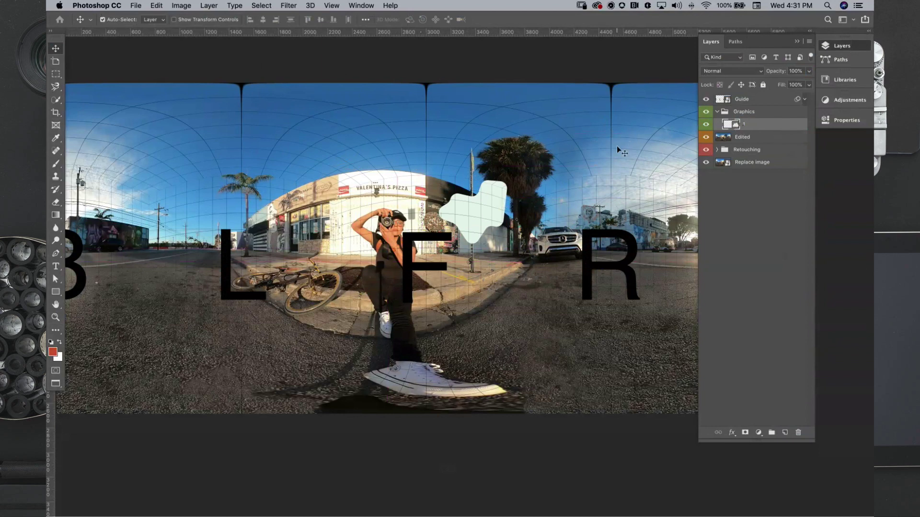
{"action": "key", "text": "super+t"}
{"action": "left_click_drag", "start_coordinate": [493, 202], "coordinate": [153, 227]}
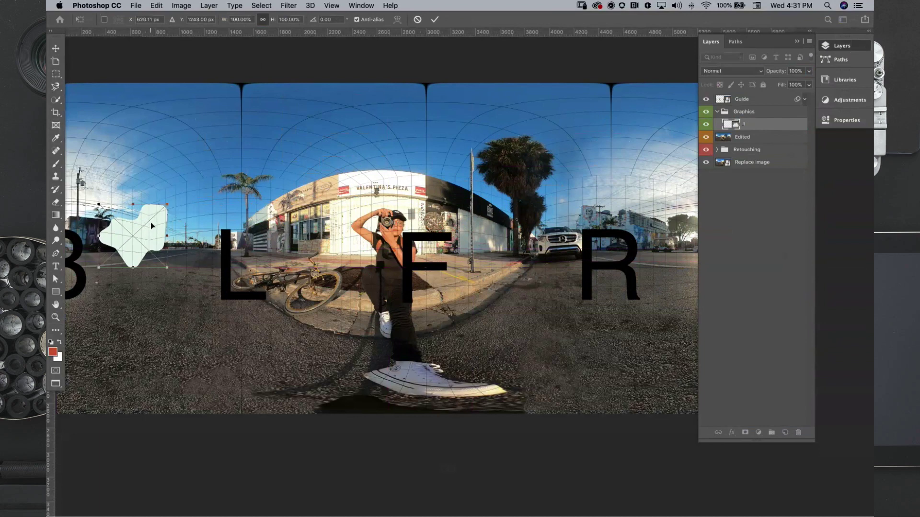
{"action": "key", "text": "Return"}
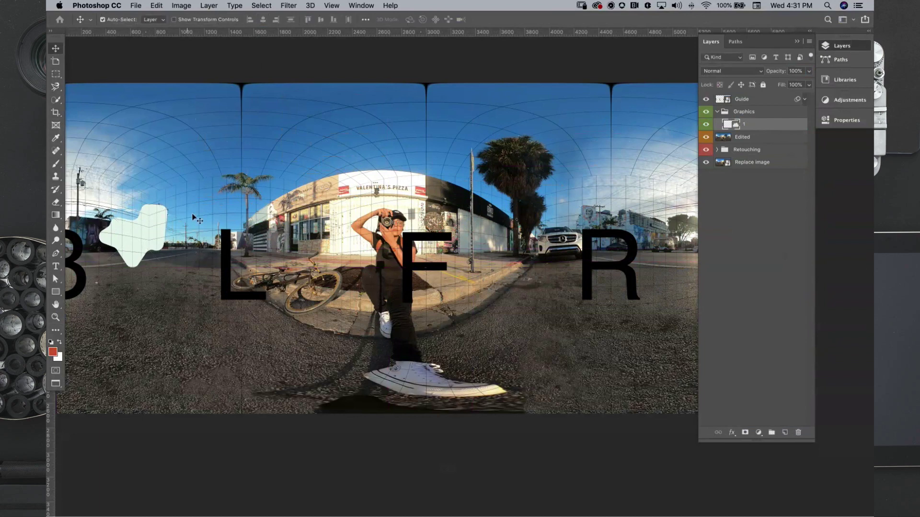
{"action": "left_click", "coordinate": [707, 100]}
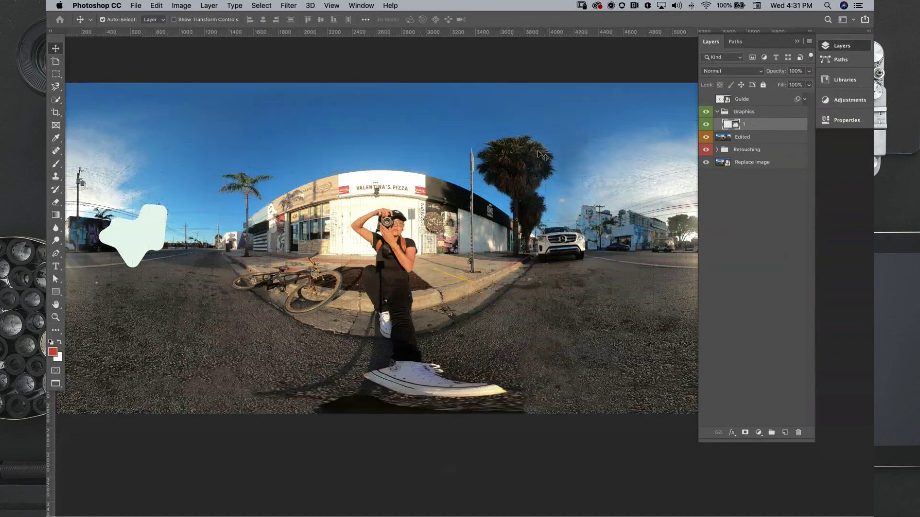
Scale graphic 1 to 121% and rotate it clockwise with Free Transform.
{"action": "key", "text": "ctrl+t"}
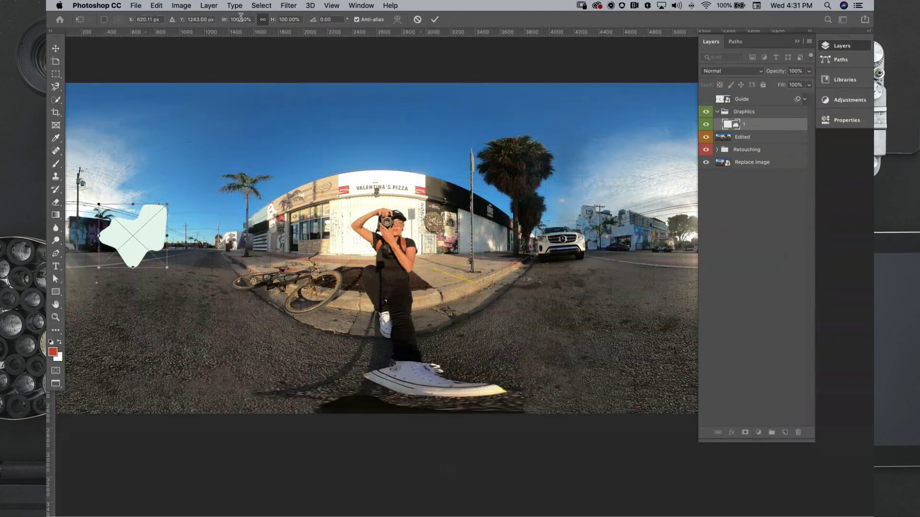
{"action": "left_click_drag", "start_coordinate": [224, 20], "coordinate": [235, 22]}
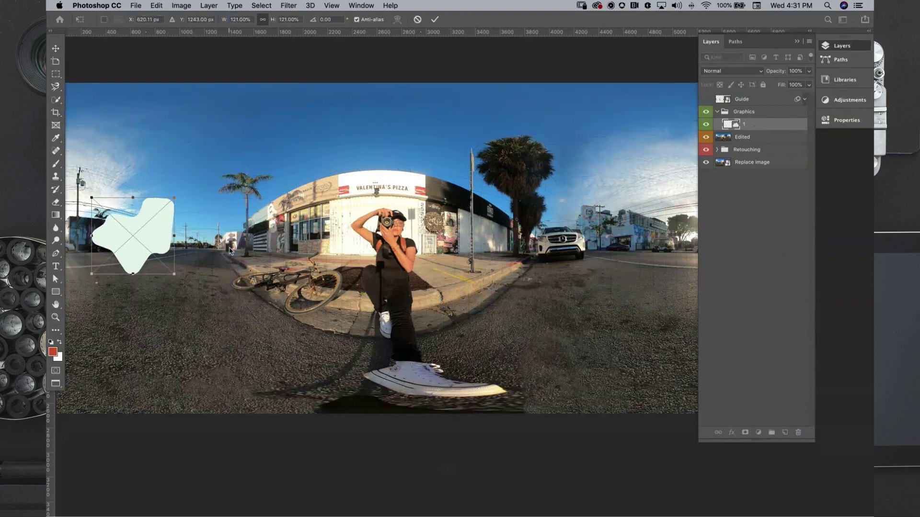
{"action": "left_click_drag", "start_coordinate": [182, 188], "coordinate": [187, 216]}
{"action": "key", "text": "Return"}
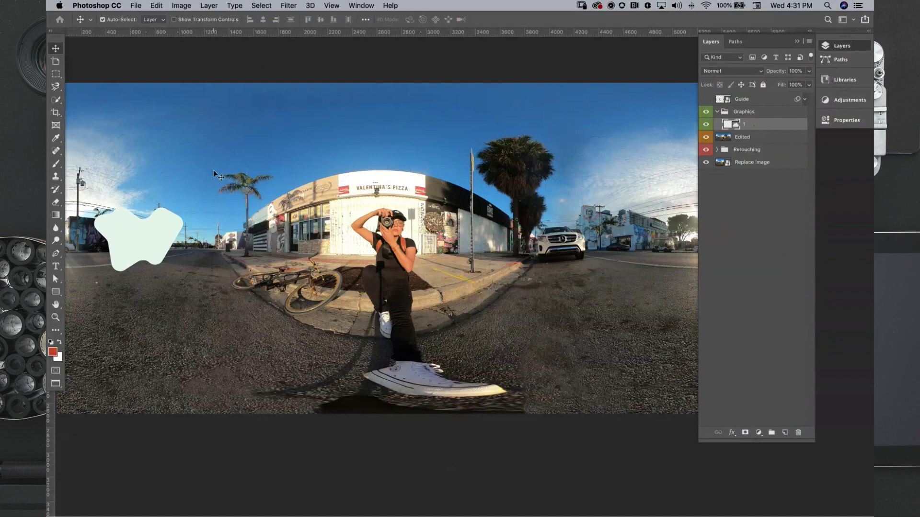
Move graphic 1 over the woman with the camera and lower its opacity to 58%.
{"action": "left_click_drag", "start_coordinate": [157, 237], "coordinate": [382, 239]}
{"action": "key", "text": "z"}
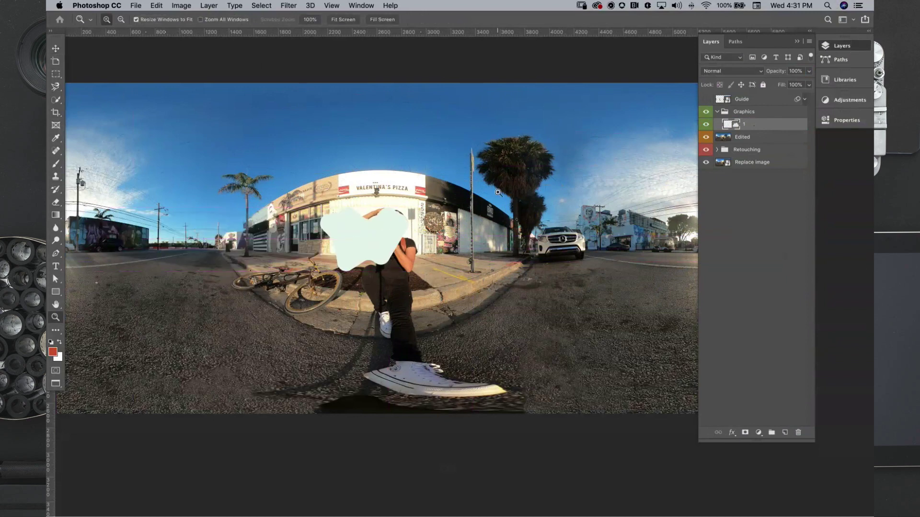
{"action": "left_click", "coordinate": [374, 236]}
{"action": "left_click", "coordinate": [395, 218]}
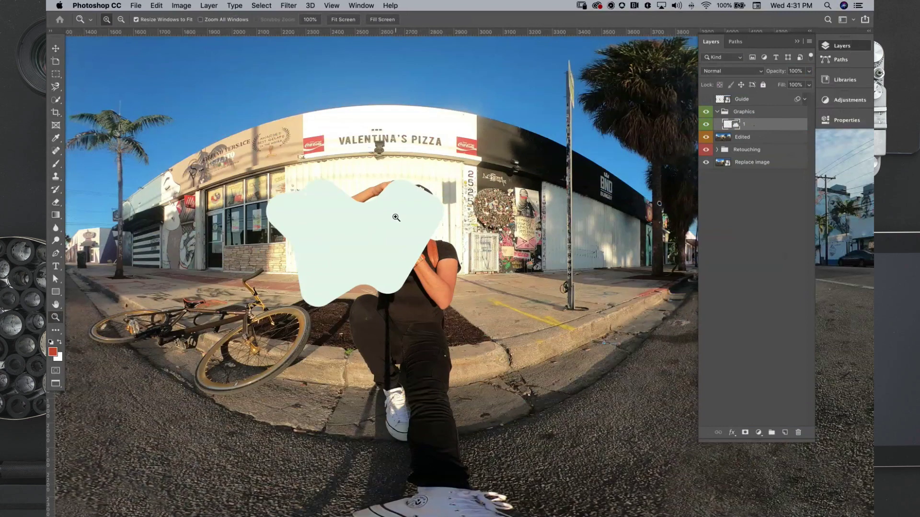
{"action": "left_click", "coordinate": [377, 227]}
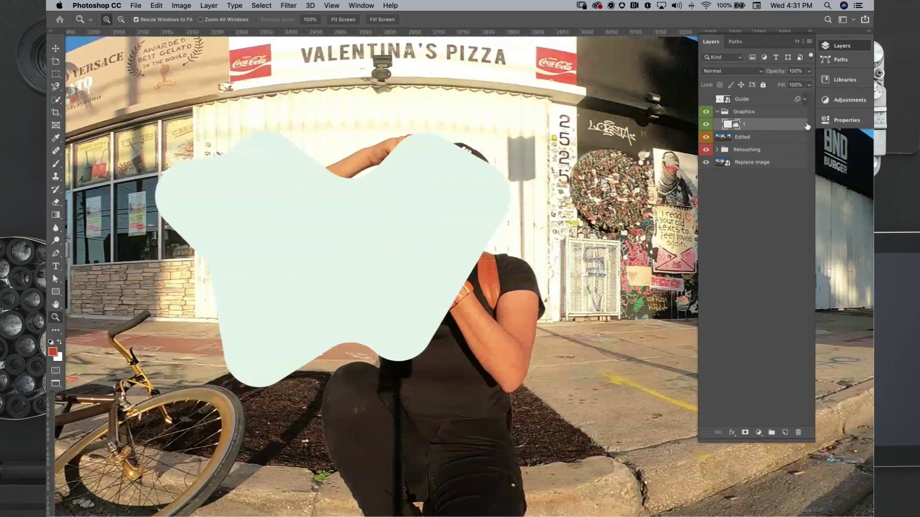
{"action": "left_click", "coordinate": [809, 71]}
{"action": "left_click_drag", "start_coordinate": [810, 83], "coordinate": [790, 84]}
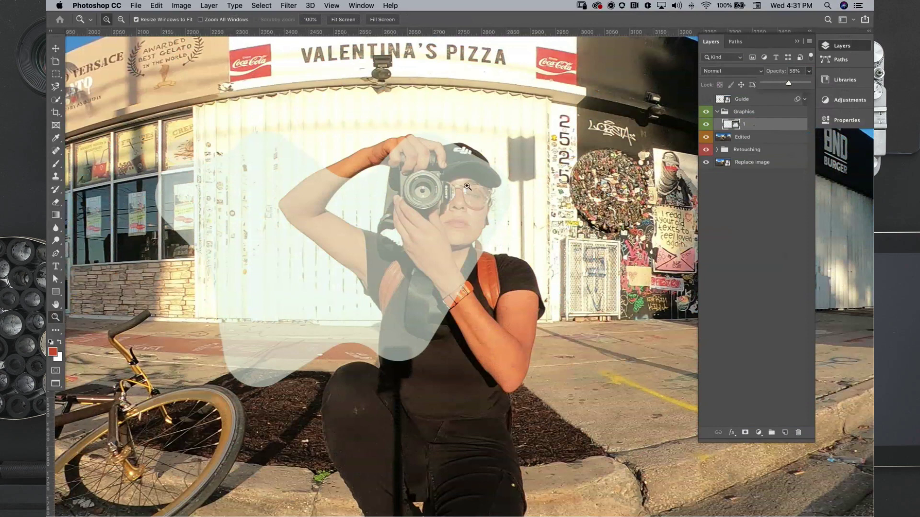
Start a Pen path on the woman's raised forearm and trace around the elbow and upper arm to the side of her shirt.
{"action": "key", "text": "p"}
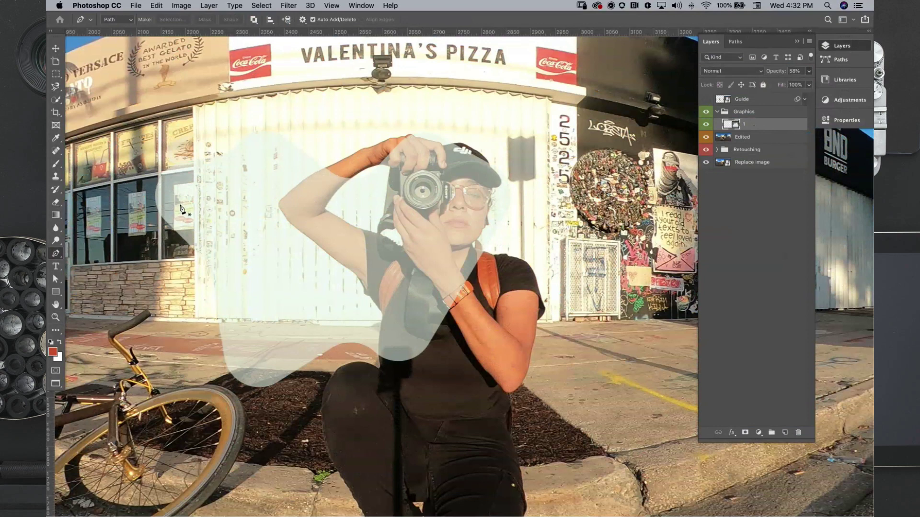
{"action": "left_click", "coordinate": [327, 166]}
{"action": "left_click", "coordinate": [281, 200]}
{"action": "key", "text": "super+z"}
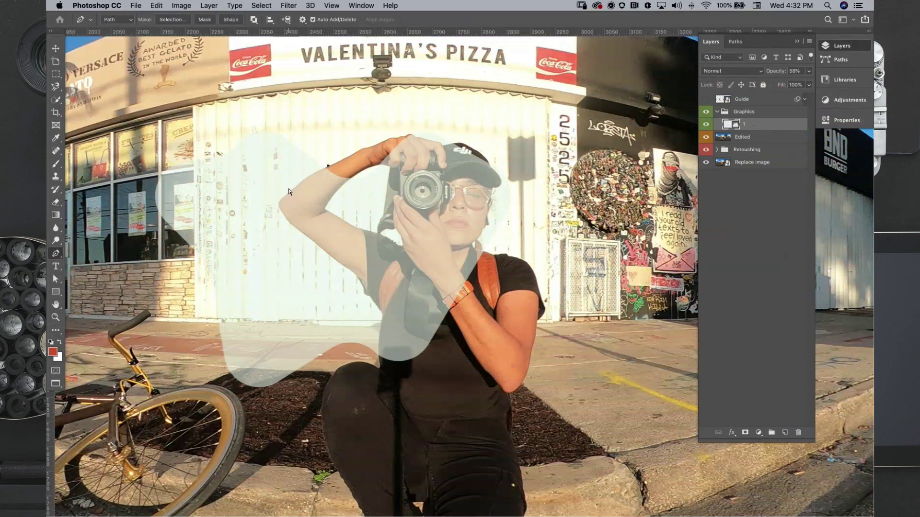
{"action": "key", "text": "super+equal"}
{"action": "key", "text": "super+equal"}
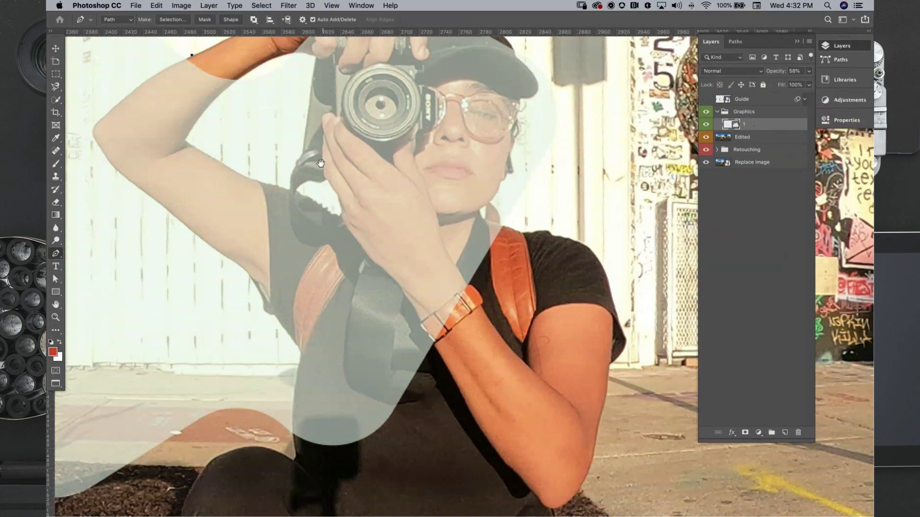
{"action": "left_click_drag", "start_coordinate": [321, 163], "coordinate": [468, 152]}
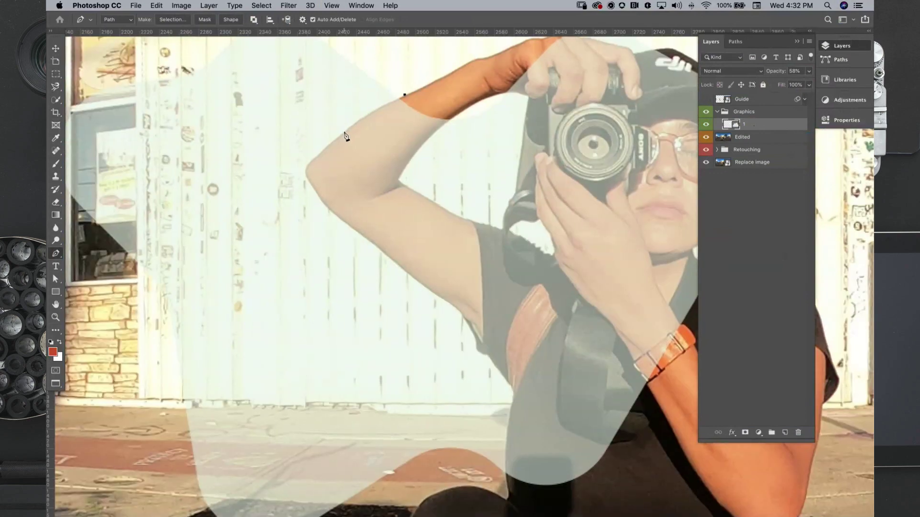
{"action": "left_click_drag", "start_coordinate": [345, 131], "coordinate": [510, 385]}
{"action": "left_click_drag", "start_coordinate": [490, 348], "coordinate": [485, 341]}
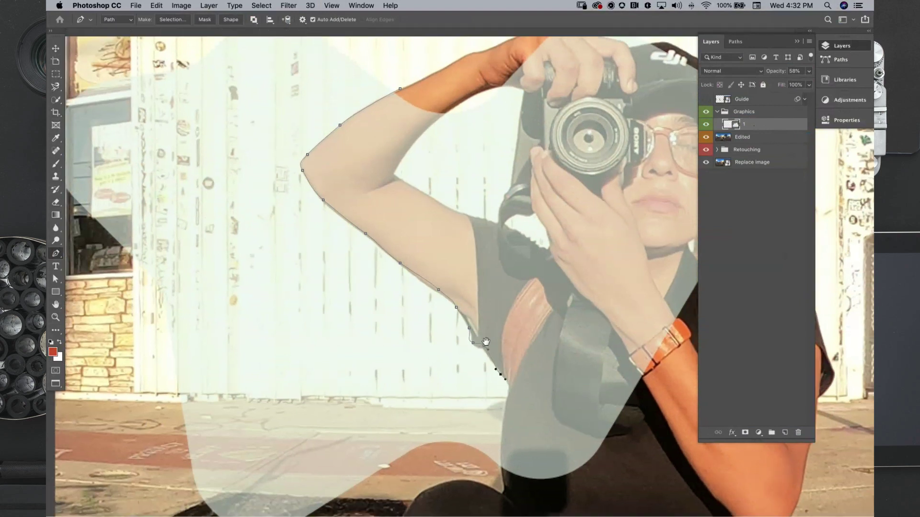
{"action": "left_click_drag", "start_coordinate": [486, 342], "coordinate": [414, 258]}
{"action": "key", "text": "super+r"}
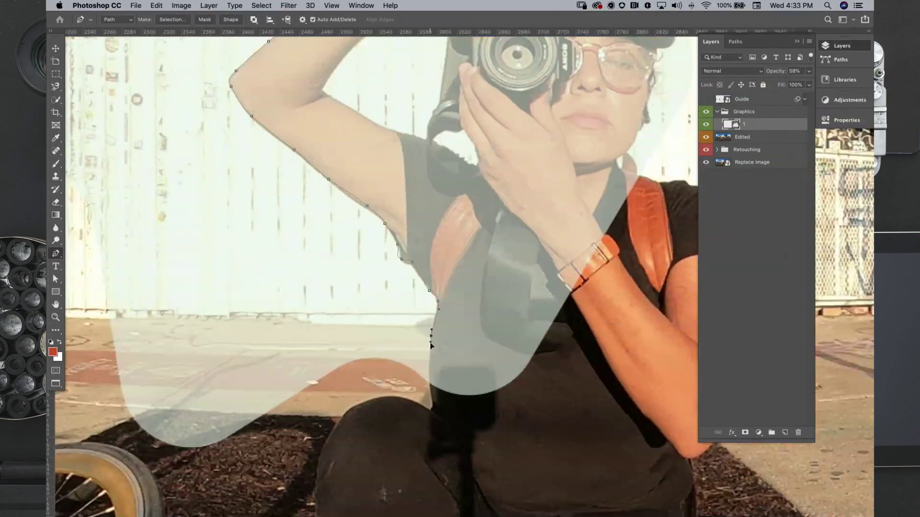
Continue the path down the shirt to the waist and around the outside of her bent knee.
{"action": "left_click", "coordinate": [433, 407]}
{"action": "left_click_drag", "start_coordinate": [371, 398], "coordinate": [352, 407]}
{"action": "left_click", "coordinate": [317, 468]}
{"action": "left_click", "coordinate": [315, 483]}
{"action": "left_click_drag", "start_coordinate": [384, 354], "coordinate": [389, 225]}
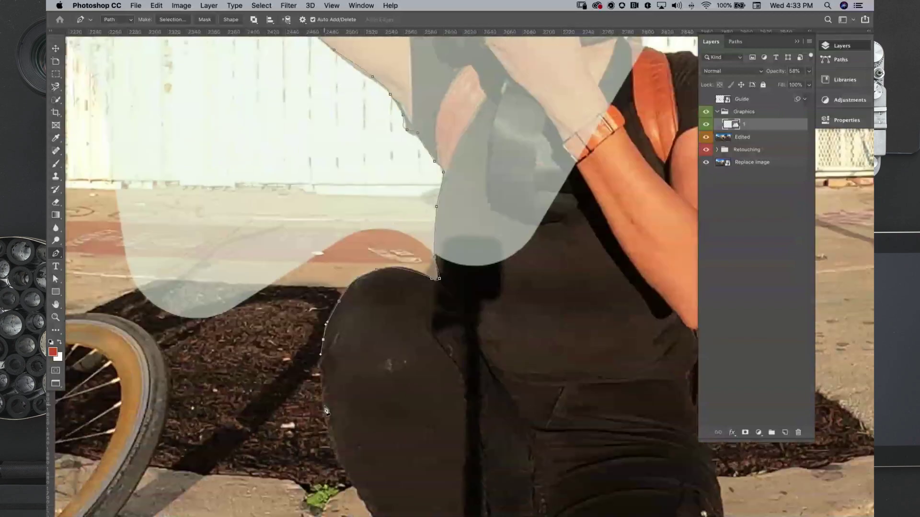
{"action": "scroll", "coordinate": [325, 410], "scroll_direction": "down", "scroll_amount": 5}
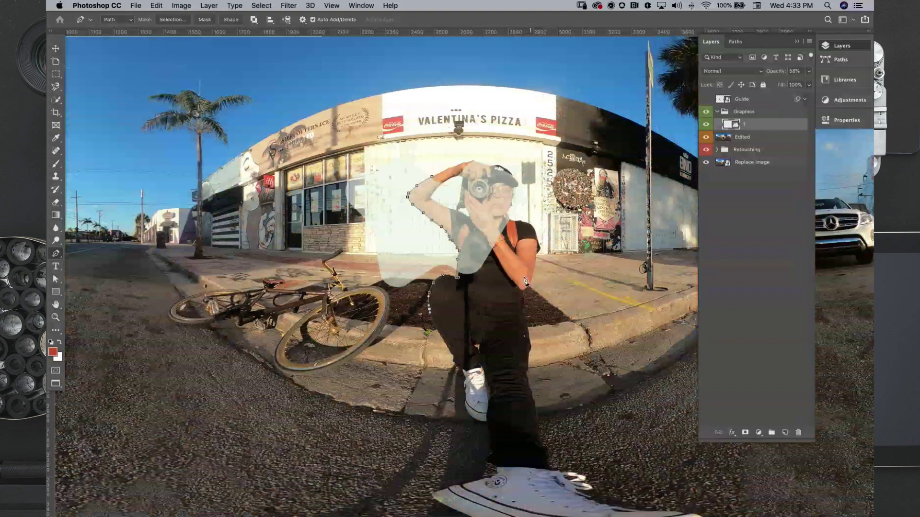
Trace the path down the bent leg, around the rear shoe and along the heel and sole of the front shoe.
{"action": "left_click", "coordinate": [434, 324]}
{"action": "left_click", "coordinate": [459, 366]}
{"action": "left_click", "coordinate": [464, 403]}
{"action": "left_click", "coordinate": [487, 422]}
{"action": "left_click", "coordinate": [493, 444]}
{"action": "left_click", "coordinate": [493, 455]}
{"action": "left_click", "coordinate": [488, 458]}
{"action": "left_click", "coordinate": [489, 463]}
{"action": "left_click", "coordinate": [495, 468]}
{"action": "left_click", "coordinate": [460, 485]}
{"action": "left_click_drag", "start_coordinate": [433, 501], "coordinate": [375, 218]}
{"action": "key", "text": "super+r"}
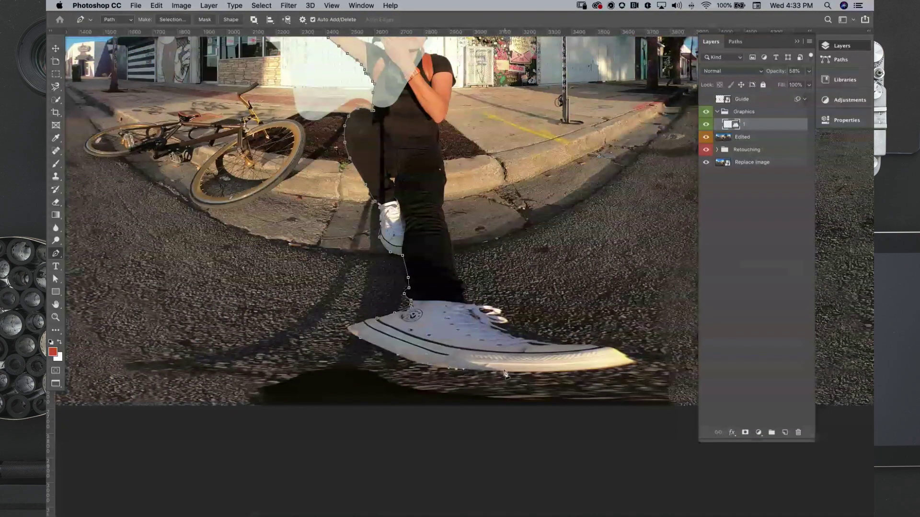
Trace the path around the front shoe's toe and back over its laces to the trouser hem.
{"action": "left_click", "coordinate": [583, 372]}
{"action": "left_click", "coordinate": [631, 363]}
{"action": "left_click", "coordinate": [605, 346]}
{"action": "left_click", "coordinate": [586, 344]}
{"action": "left_click", "coordinate": [525, 340]}
{"action": "left_click", "coordinate": [499, 329]}
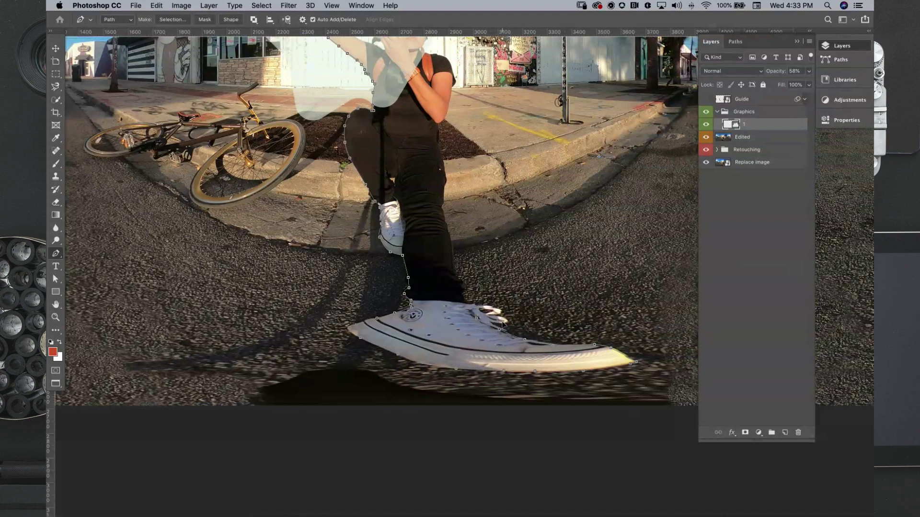
{"action": "left_click", "coordinate": [486, 308]}
{"action": "left_click", "coordinate": [454, 272]}
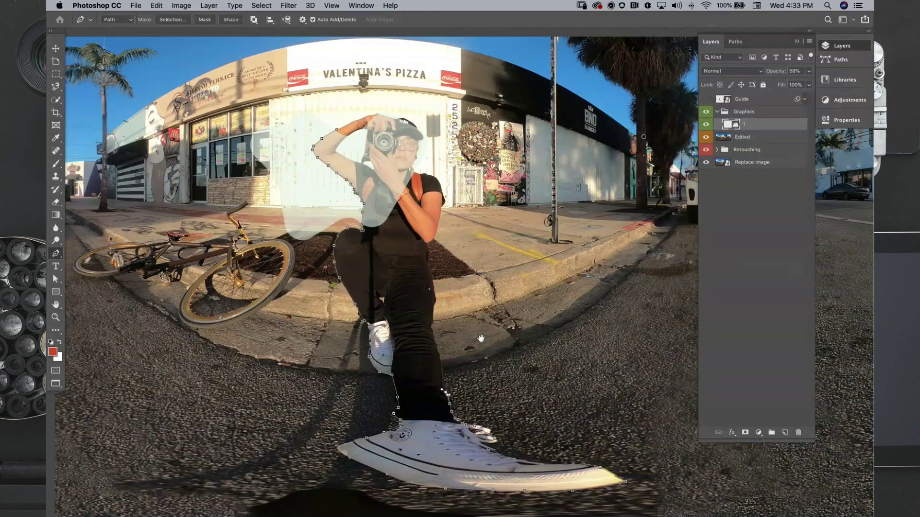
Undo the misplaced path points near the lowered elbow and redraw the outline along the waist up to the elbow.
{"action": "scroll", "coordinate": [439, 369], "scroll_direction": "up", "scroll_amount": 1}
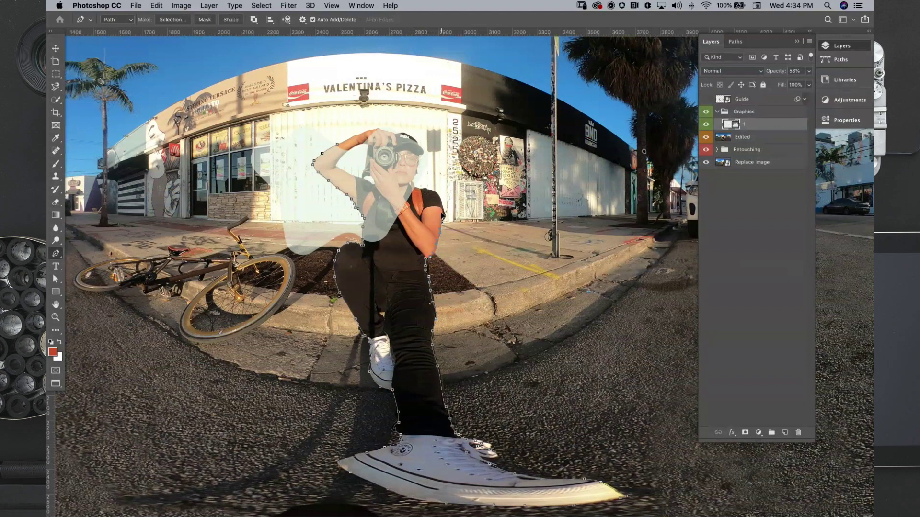
{"action": "key", "text": "z"}
{"action": "key", "text": "super+plus"}
{"action": "key", "text": "super+plus"}
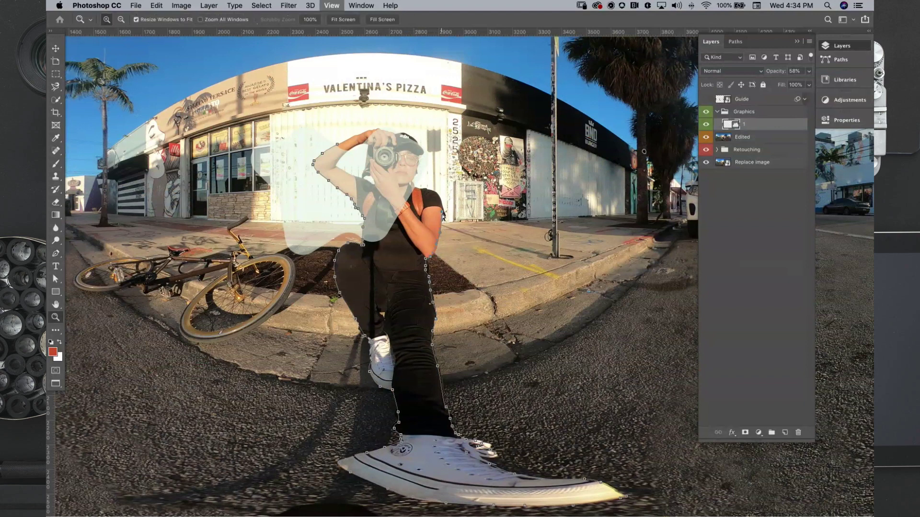
{"action": "scroll", "coordinate": [422, 216], "scroll_direction": "up", "scroll_amount": 5}
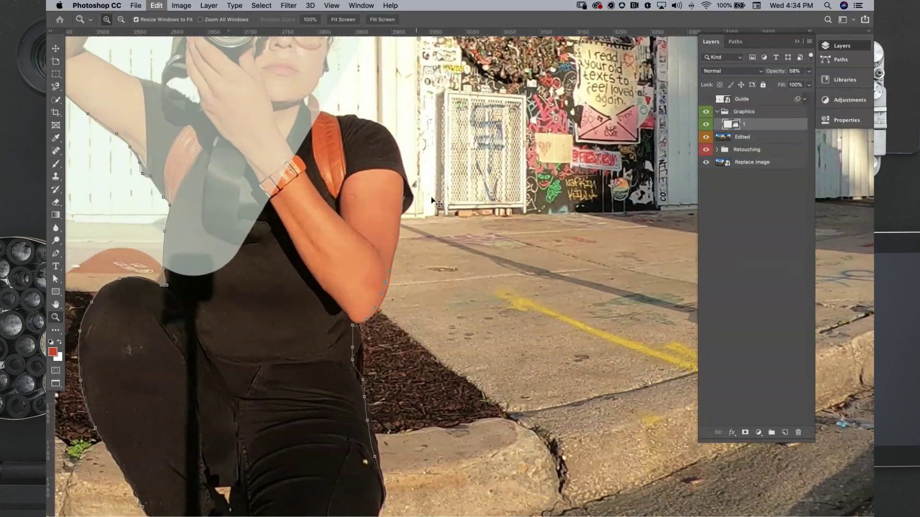
{"action": "key", "text": "super+z"}
{"action": "key", "text": "p"}
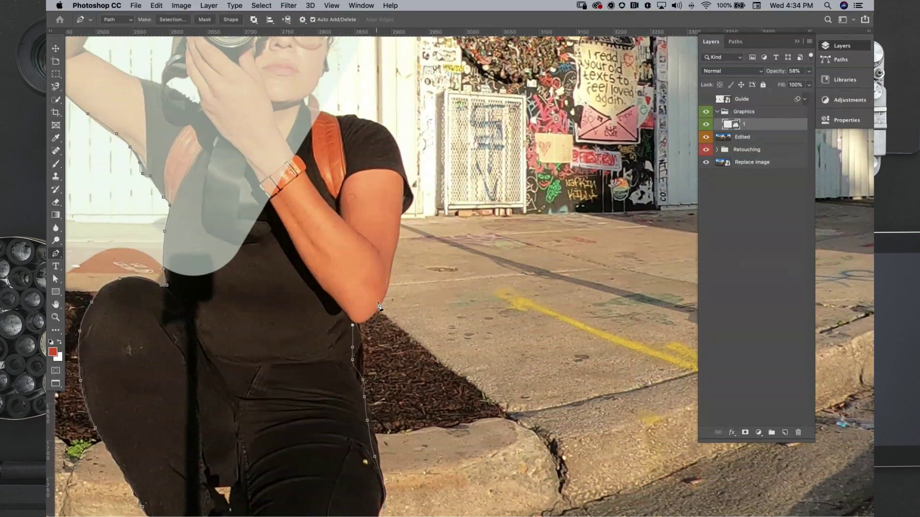
{"action": "key", "text": "super+z"}
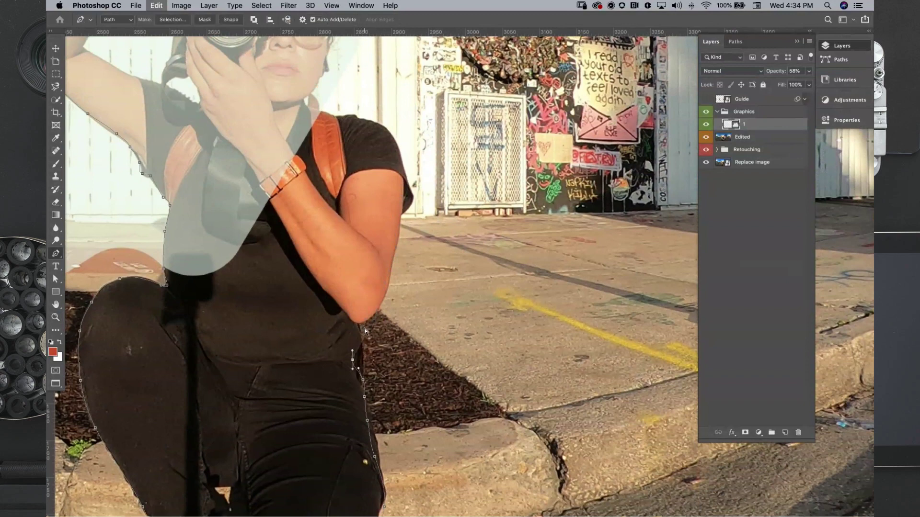
{"action": "key", "text": "super+z"}
{"action": "left_click", "coordinate": [361, 344]}
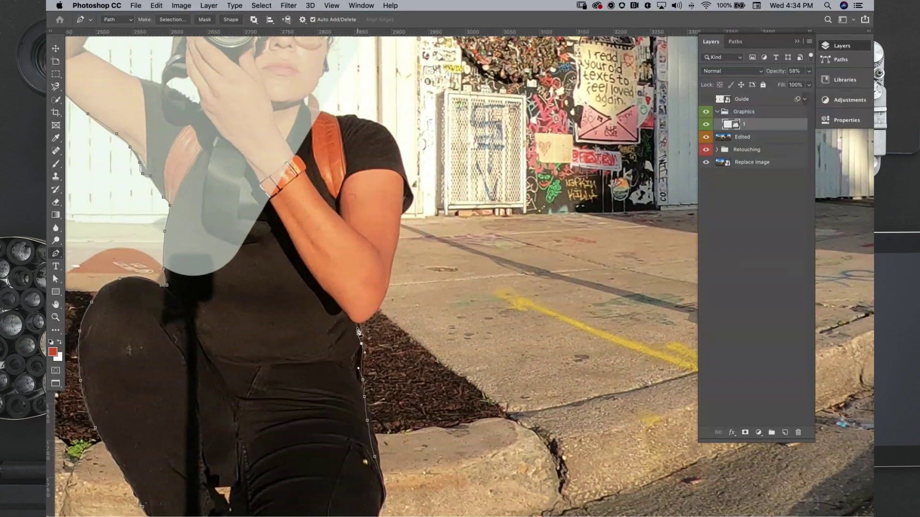
{"action": "left_click", "coordinate": [355, 325]}
{"action": "key", "text": "super+z"}
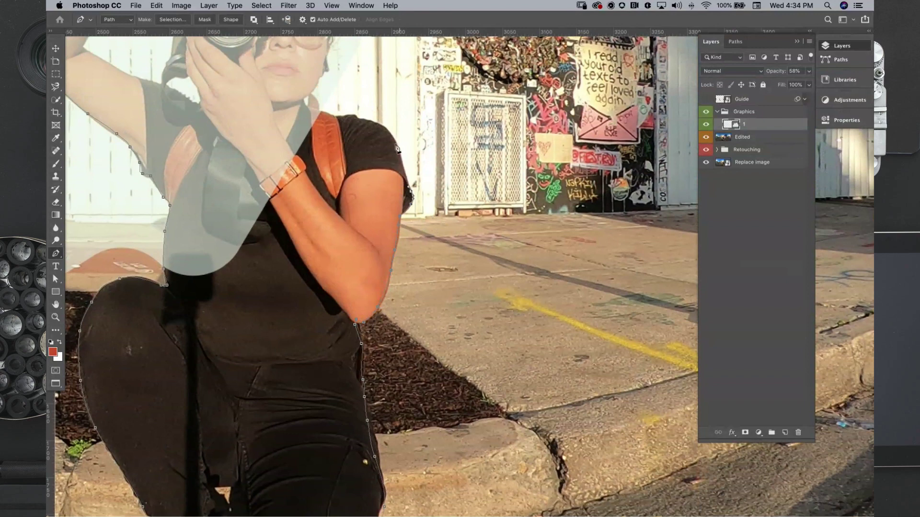
Trace the path over the sleeve and shoulder, then up the neck and face and around the cap.
{"action": "left_click", "coordinate": [400, 148]}
{"action": "left_click", "coordinate": [388, 124]}
{"action": "left_click", "coordinate": [352, 115]}
{"action": "left_click_drag", "start_coordinate": [322, 112], "coordinate": [316, 111]}
{"action": "left_click_drag", "start_coordinate": [354, 128], "coordinate": [376, 181]}
{"action": "left_click", "coordinate": [375, 183]}
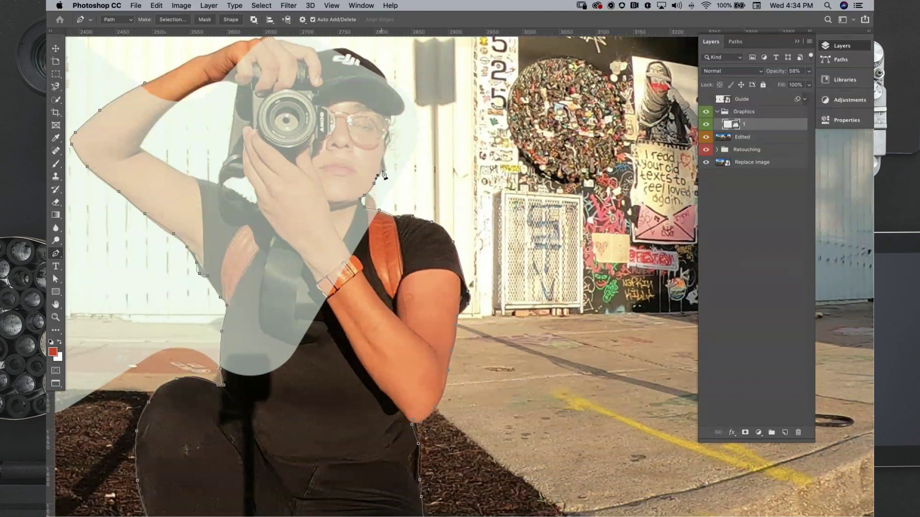
{"action": "left_click", "coordinate": [383, 137]}
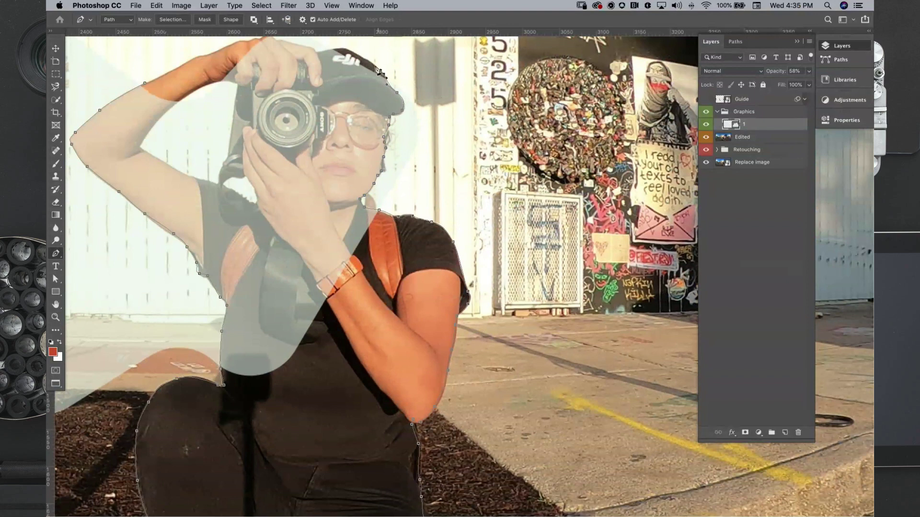
{"action": "left_click_drag", "start_coordinate": [359, 54], "coordinate": [352, 54]}
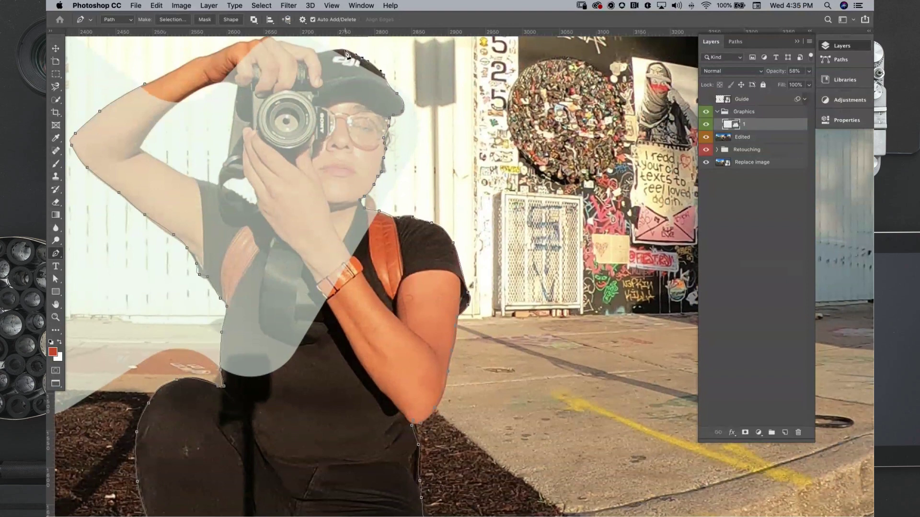
{"action": "scroll", "coordinate": [352, 61], "scroll_direction": "up", "scroll_amount": 1}
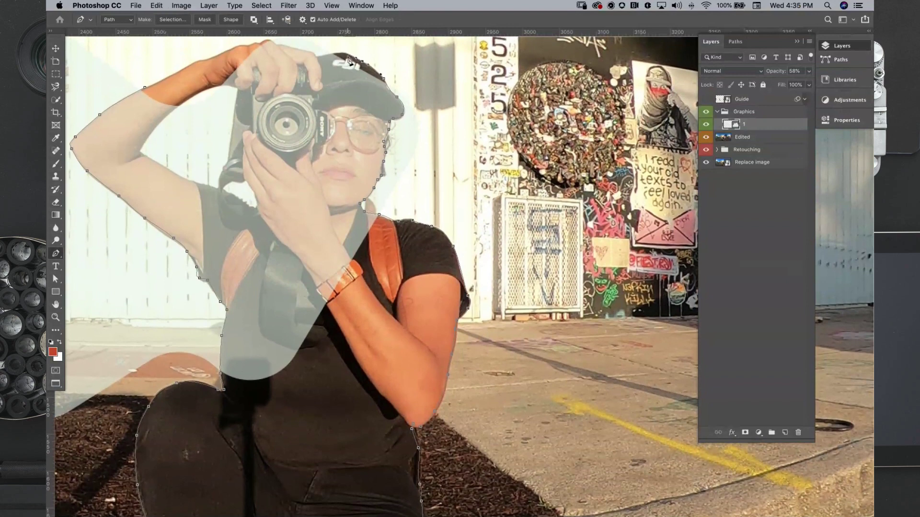
Trace the path over the hand and along the raised forearm, closing it at its starting point.
{"action": "left_click", "coordinate": [314, 54]}
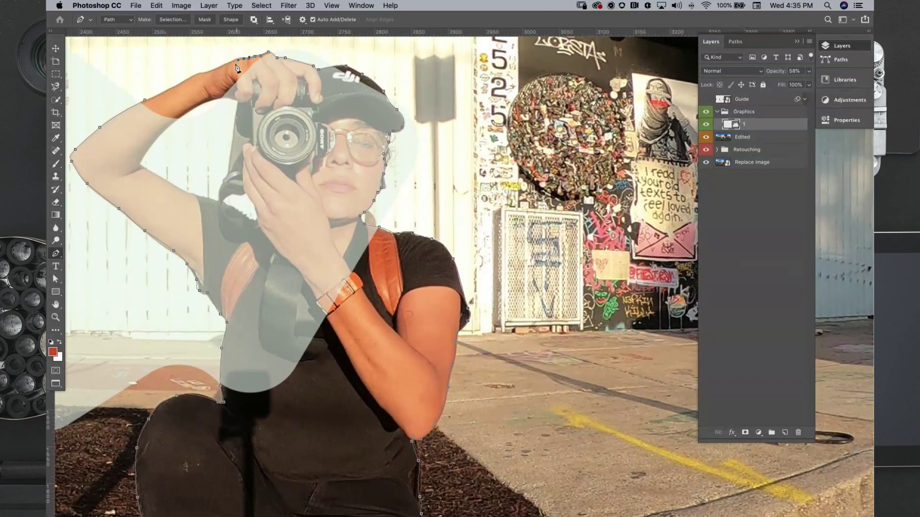
{"action": "left_click", "coordinate": [205, 73]}
{"action": "left_click", "coordinate": [197, 74]}
{"action": "left_click", "coordinate": [187, 79]}
{"action": "left_click", "coordinate": [181, 82]}
{"action": "left_click", "coordinate": [176, 85]}
{"action": "left_click", "coordinate": [145, 100]}
Examine the completed outline around the woman against the whole panorama.
{"action": "key", "text": "super+minus"}
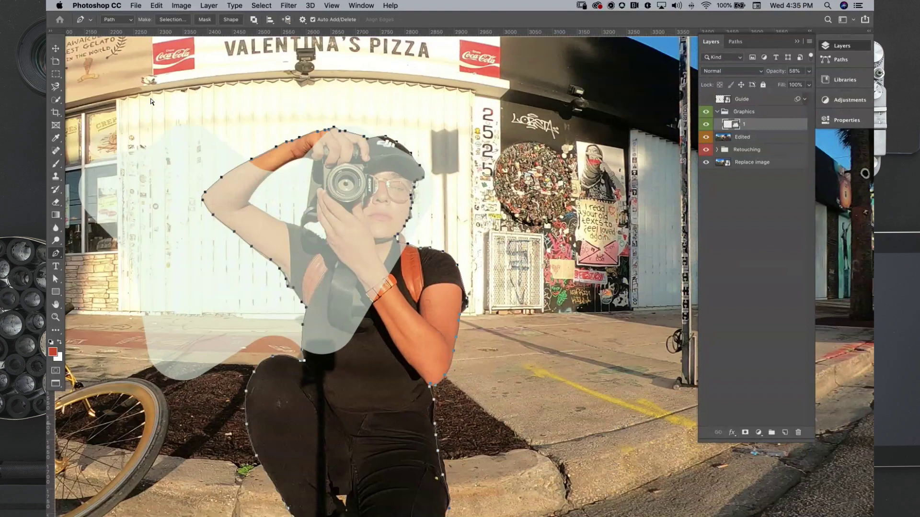
{"action": "key", "text": "super+minus"}
{"action": "key", "text": "super+minus"}
{"action": "key", "text": "super+minus"}
{"action": "key", "text": "super+minus"}
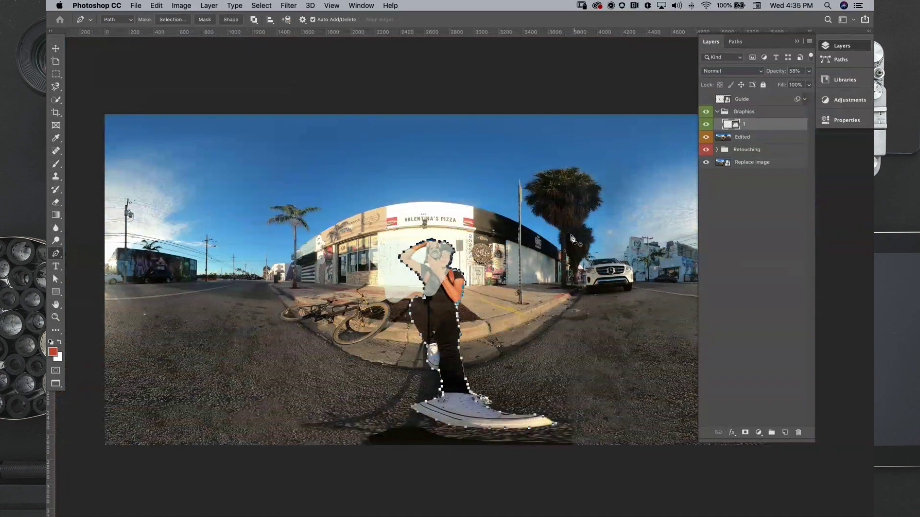
{"action": "scroll", "coordinate": [383, 244], "scroll_direction": "down", "scroll_amount": 3}
{"action": "scroll", "coordinate": [383, 245], "scroll_direction": "right", "scroll_amount": 3}
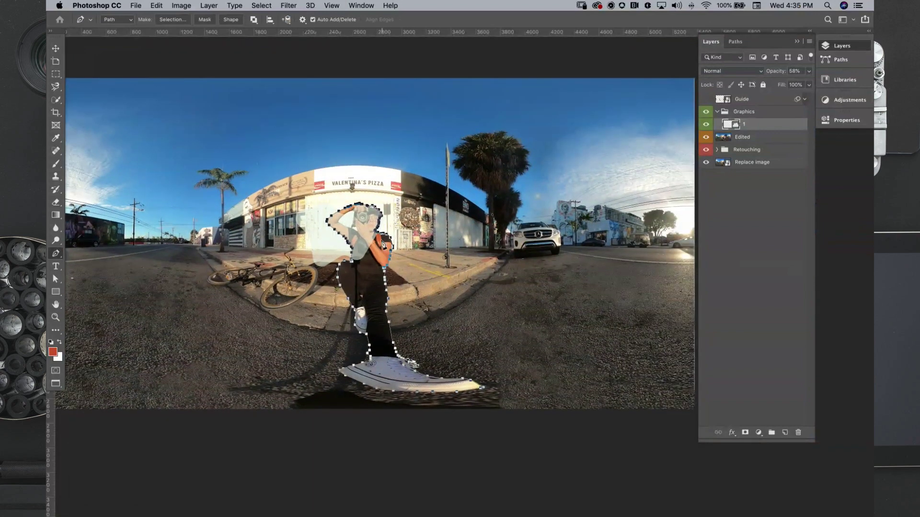
{"action": "key", "text": "v"}
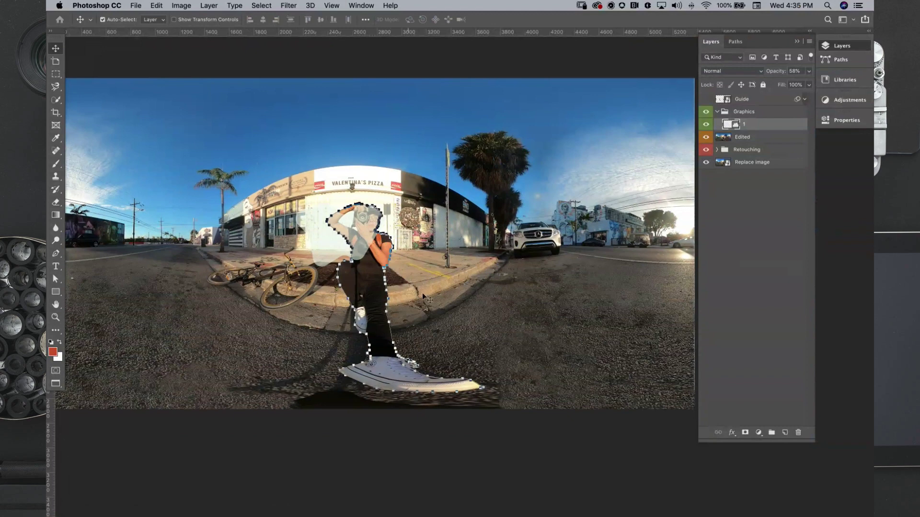
{"action": "right_click", "coordinate": [385, 236]}
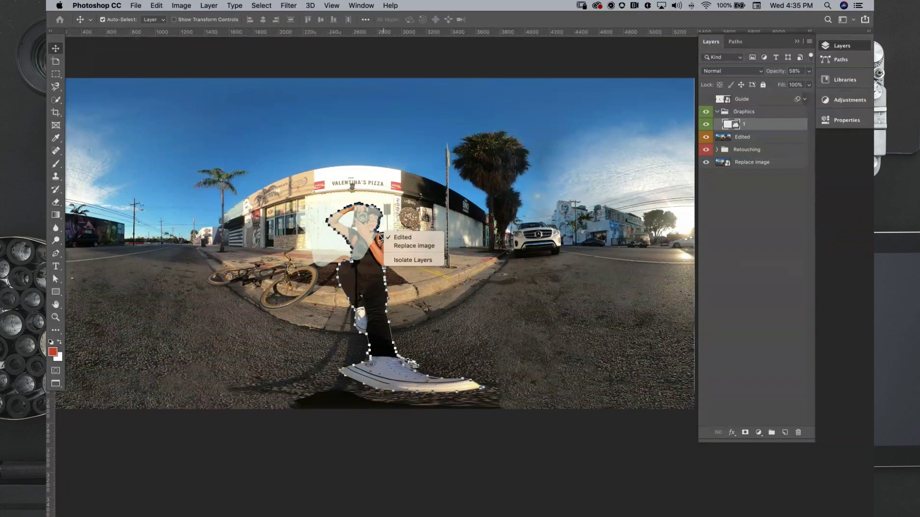
{"action": "left_click", "coordinate": [411, 216]}
Delete the old Path 1 and save the traced work path under the name Self.
{"action": "left_click", "coordinate": [735, 42]}
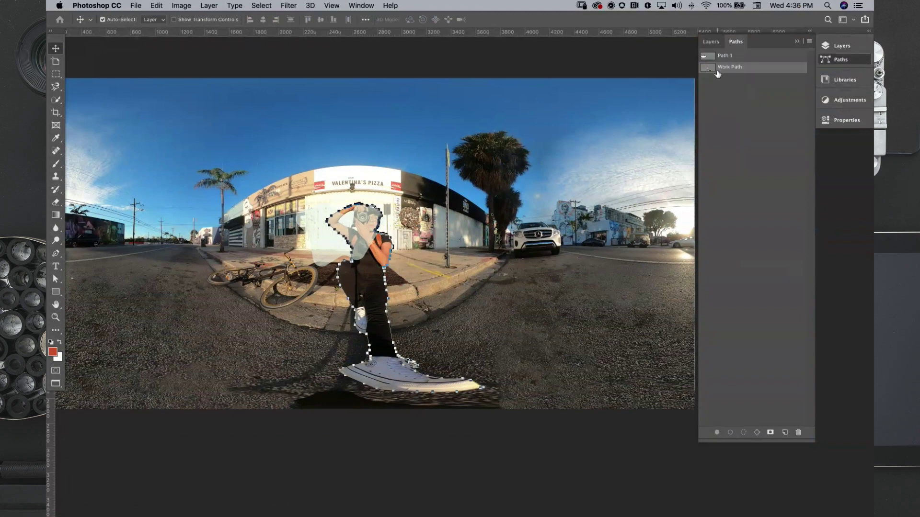
{"action": "left_click", "coordinate": [742, 58]}
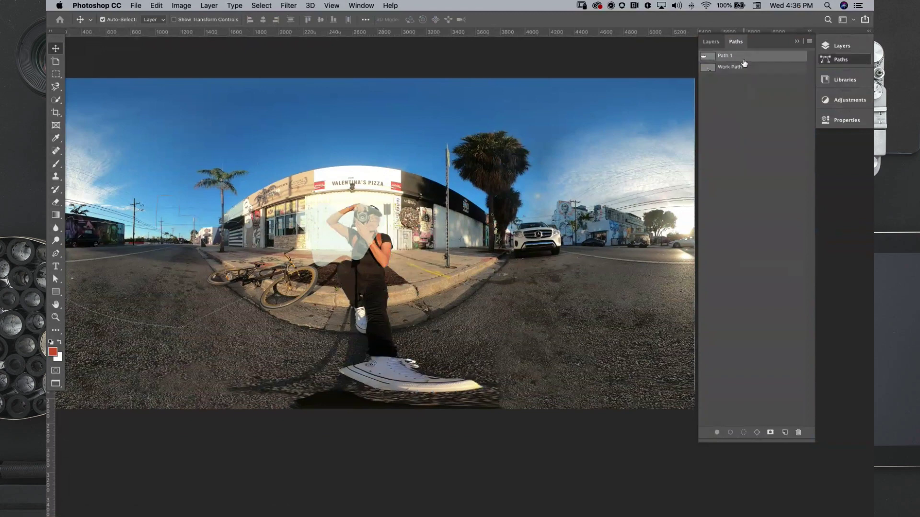
{"action": "key", "text": "BackSpace"}
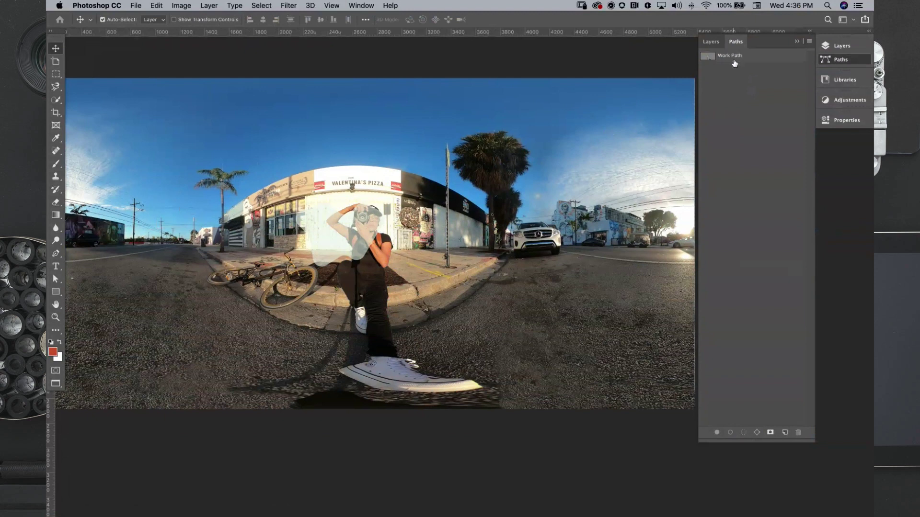
{"action": "left_click", "coordinate": [747, 59]}
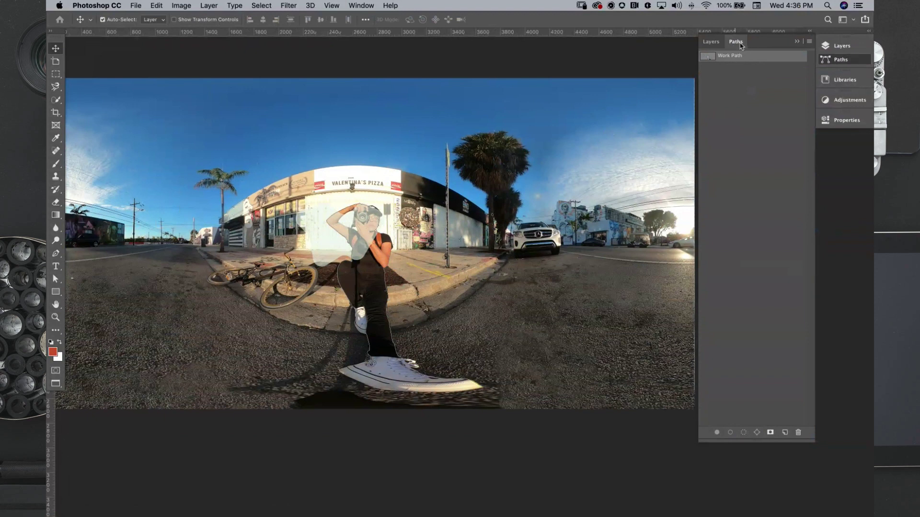
{"action": "double_click", "coordinate": [757, 59]}
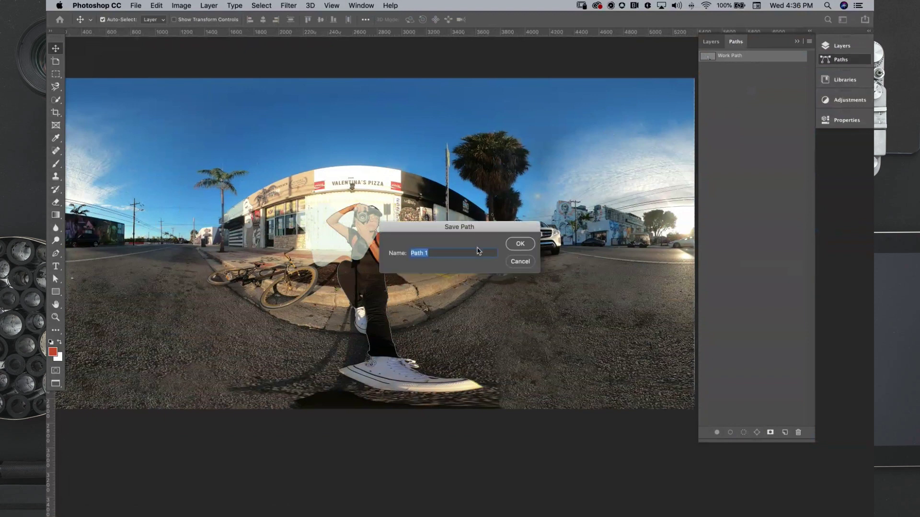
{"action": "type", "text": "Self"}
{"action": "key", "text": "Return"}
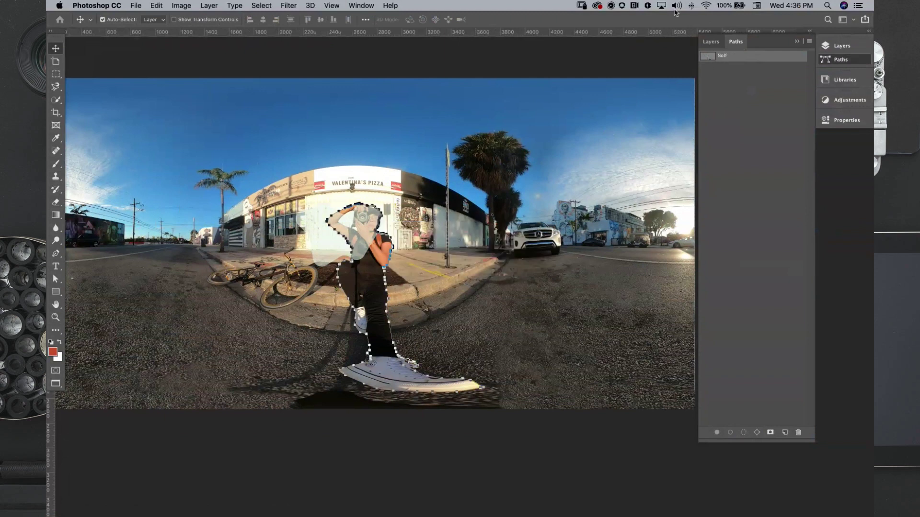
Try loading the Self path as a selection, and undo back to the plain path.
{"action": "left_click", "coordinate": [710, 57], "text": "super"}
{"action": "key", "text": "super"}
{"action": "left_click", "coordinate": [709, 58], "text": "super"}
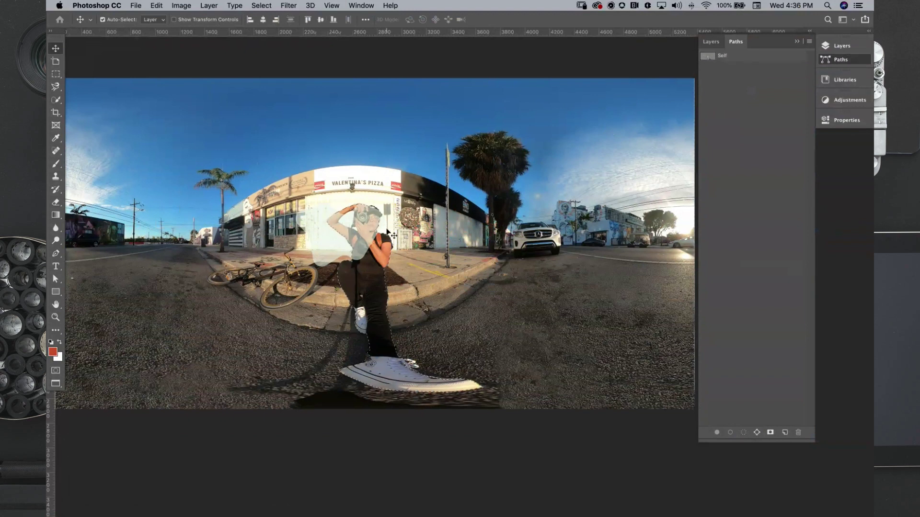
{"action": "left_click_drag", "start_coordinate": [374, 250], "coordinate": [379, 269]}
{"action": "key", "text": "super+z"}
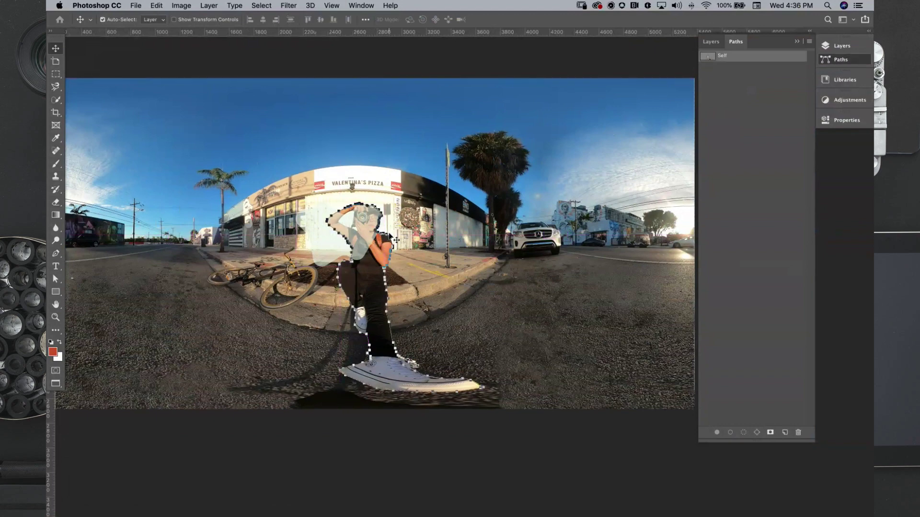
Make a new anti-aliased selection with a 0-pixel feather from the Self path using the Path Selection tool.
{"action": "key", "text": "a"}
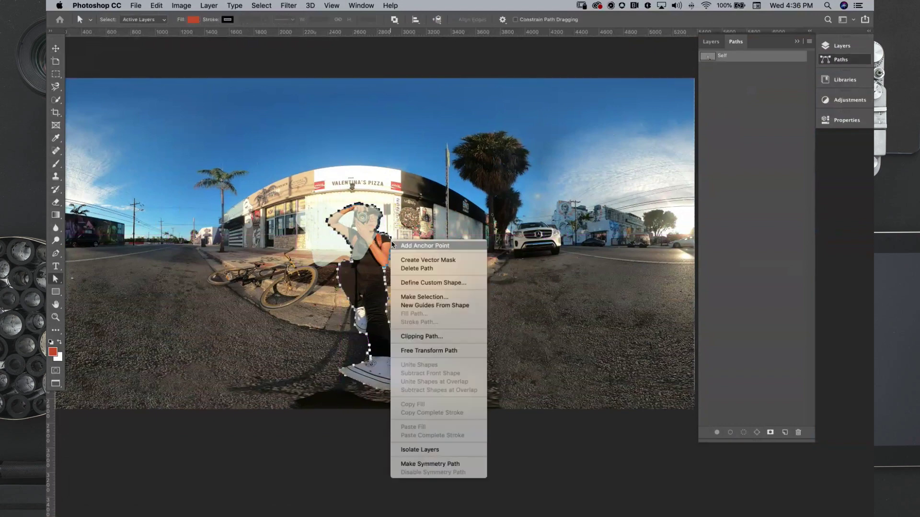
{"action": "right_click", "coordinate": [391, 241]}
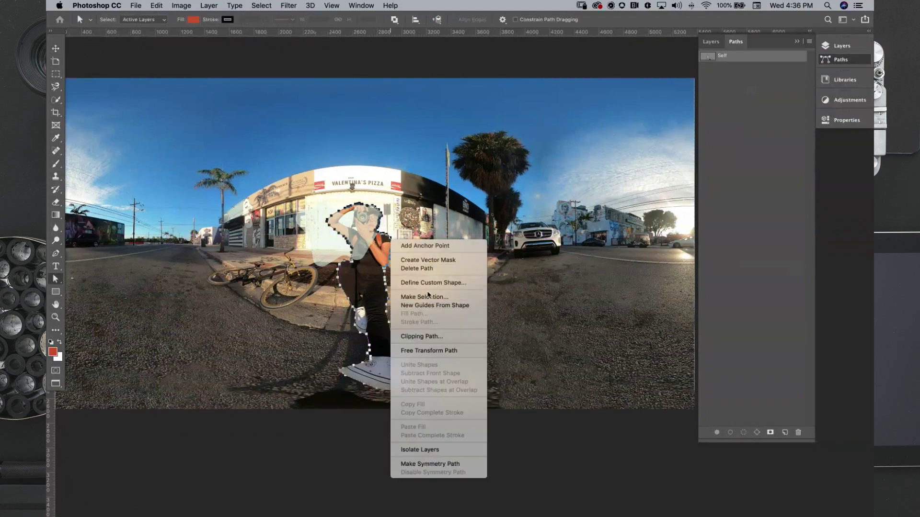
{"action": "left_click", "coordinate": [429, 298]}
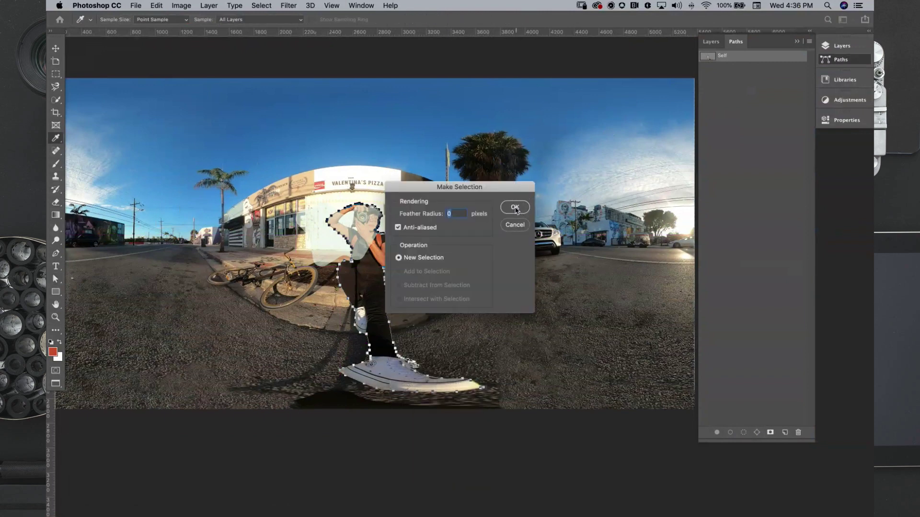
{"action": "left_click", "coordinate": [514, 207]}
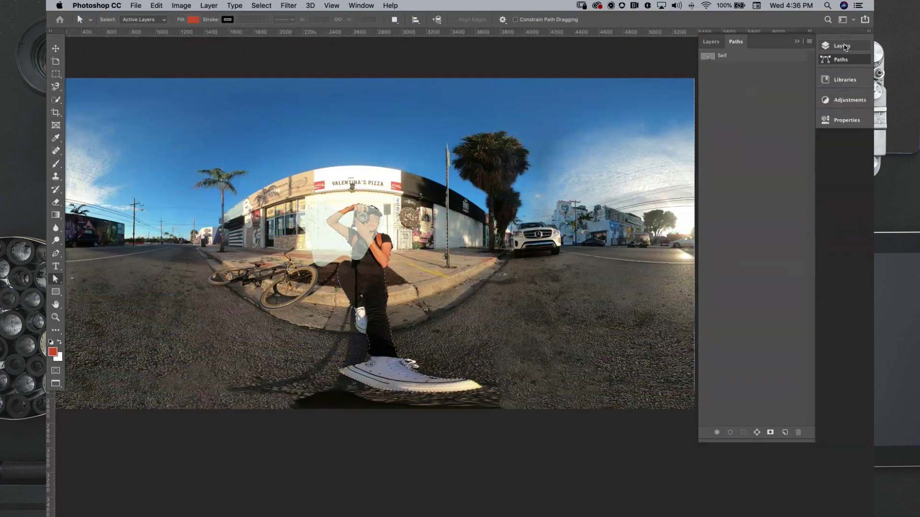
Set the opacity of graphic layer 1 to 100%.
{"action": "left_click", "coordinate": [842, 46]}
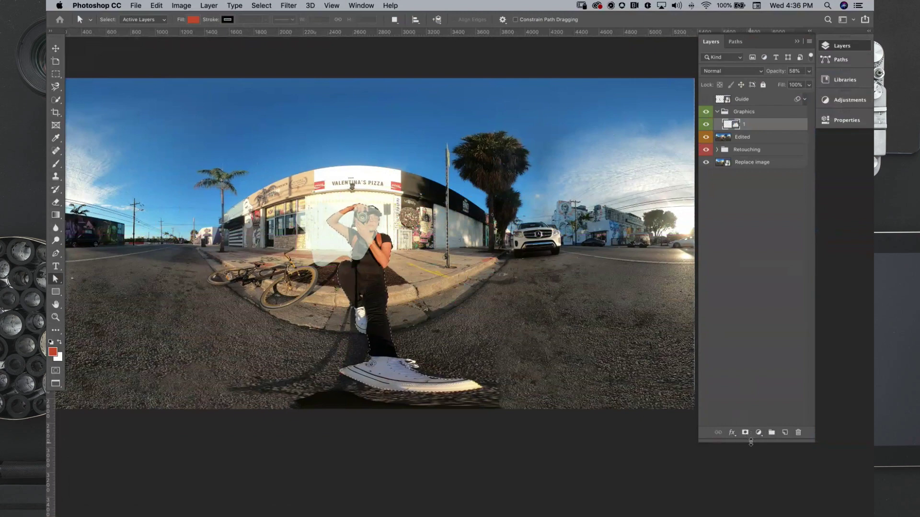
{"action": "left_click_drag", "start_coordinate": [750, 443], "coordinate": [750, 457]}
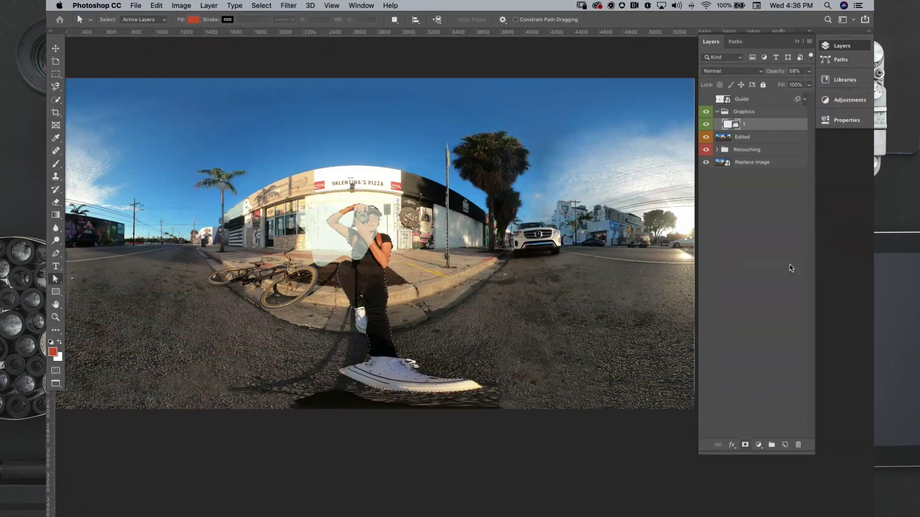
{"action": "left_click", "coordinate": [809, 72]}
{"action": "left_click_drag", "start_coordinate": [788, 84], "coordinate": [833, 84]}
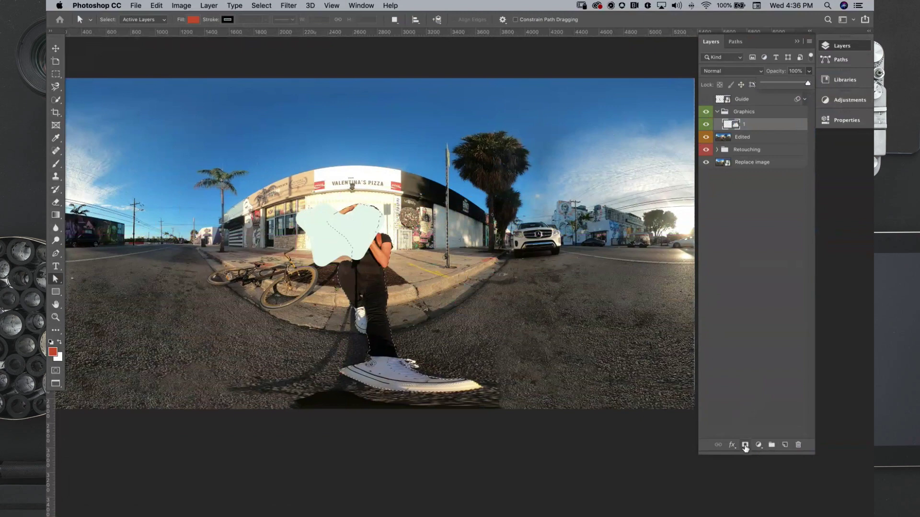
Replace a trial mask on layer 1 with an inverted one that hides the selected woman's area, and inspect the mask alone.
{"action": "left_click", "coordinate": [746, 445]}
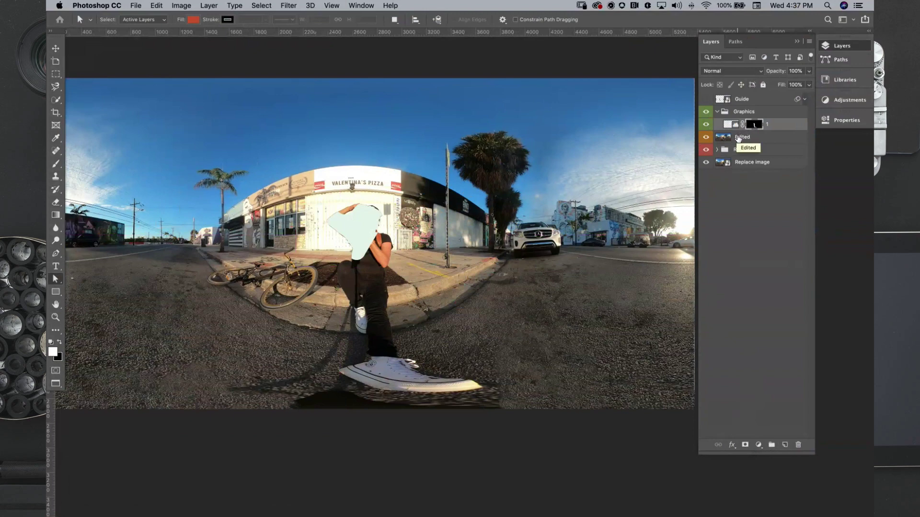
{"action": "key", "text": "super+z"}
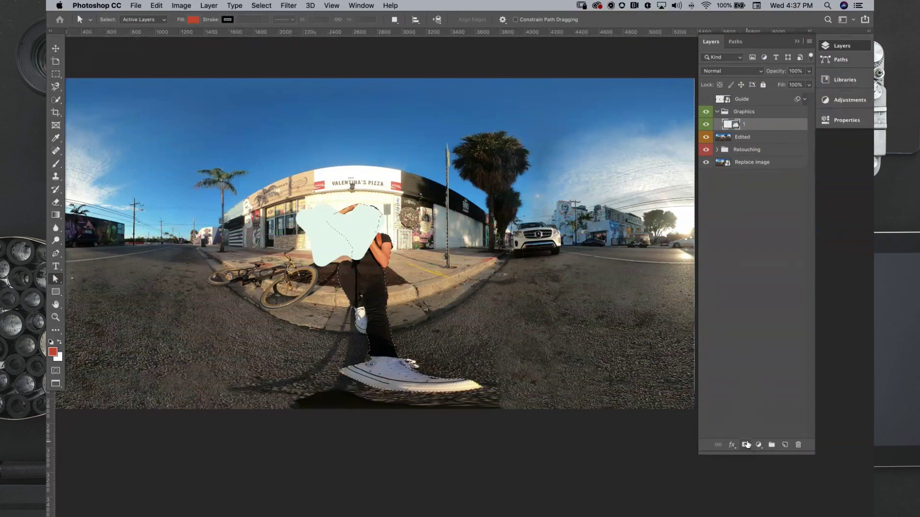
{"action": "left_click", "coordinate": [746, 445]}
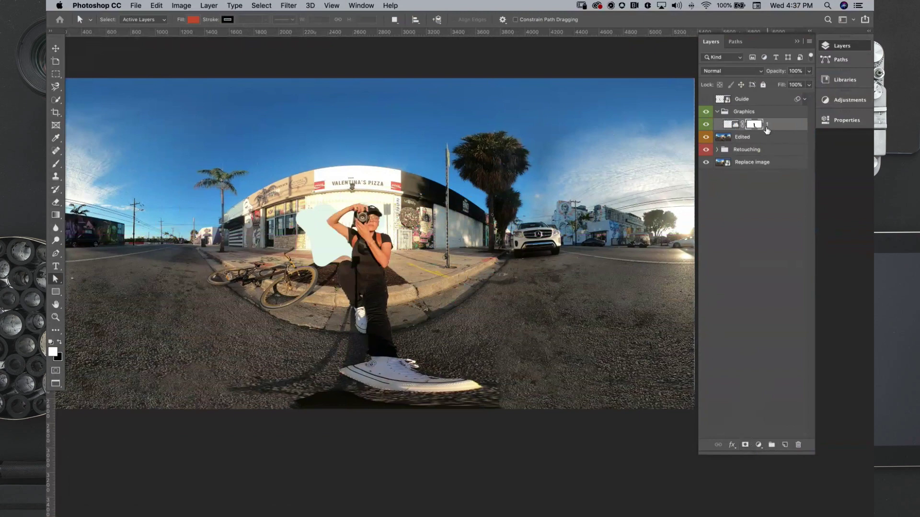
{"action": "left_click", "coordinate": [754, 126], "text": "alt"}
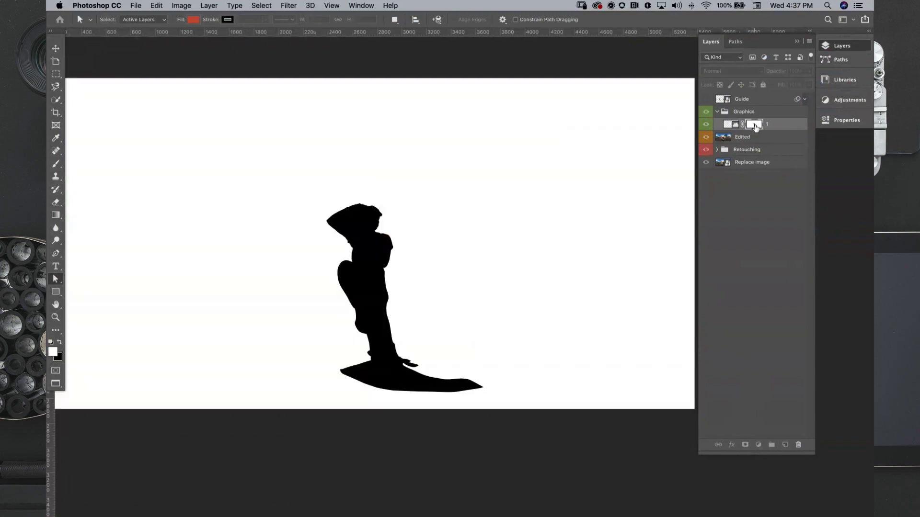
{"action": "left_click", "coordinate": [755, 127], "text": "alt"}
{"action": "left_click", "coordinate": [755, 126], "text": "alt"}
{"action": "left_click", "coordinate": [756, 127], "text": "alt"}
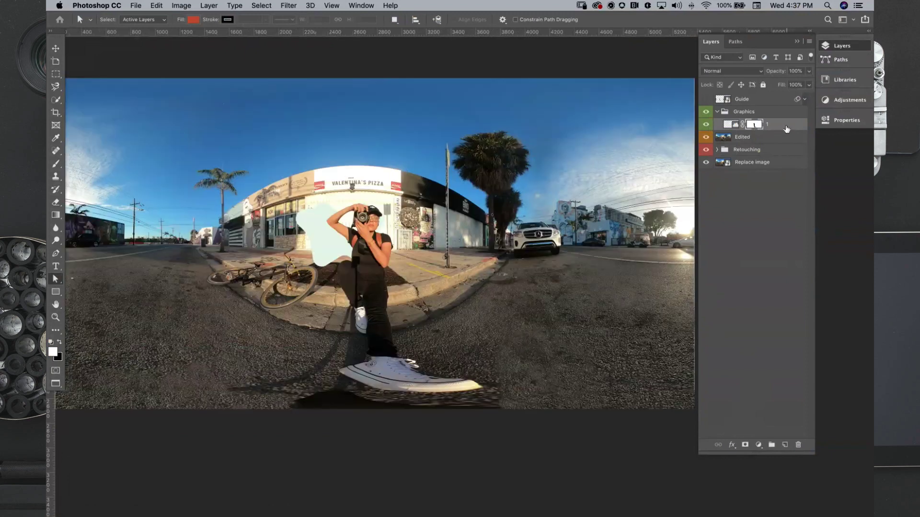
Add a Color Overlay effect to graphic layer 1 and fine-tune the hue of its orange-red colour.
{"action": "left_click", "coordinate": [779, 126]}
{"action": "double_click", "coordinate": [781, 126]}
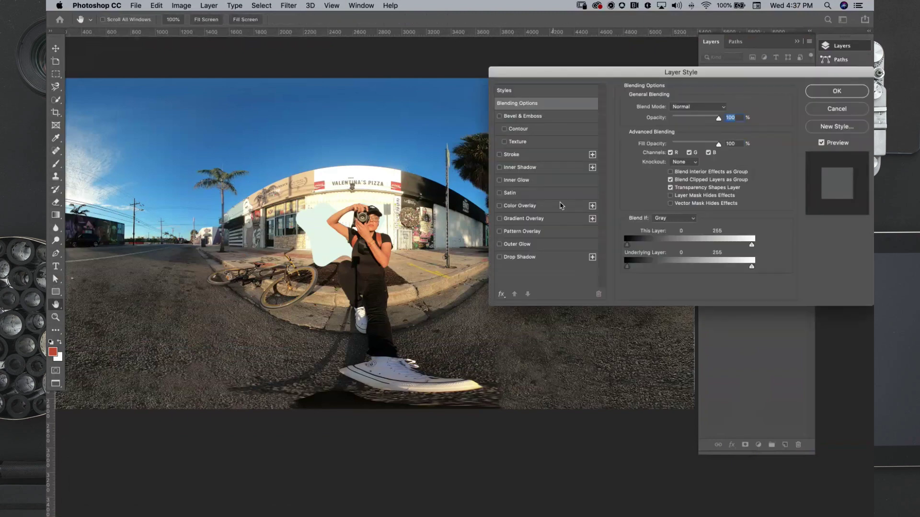
{"action": "left_click", "coordinate": [509, 207]}
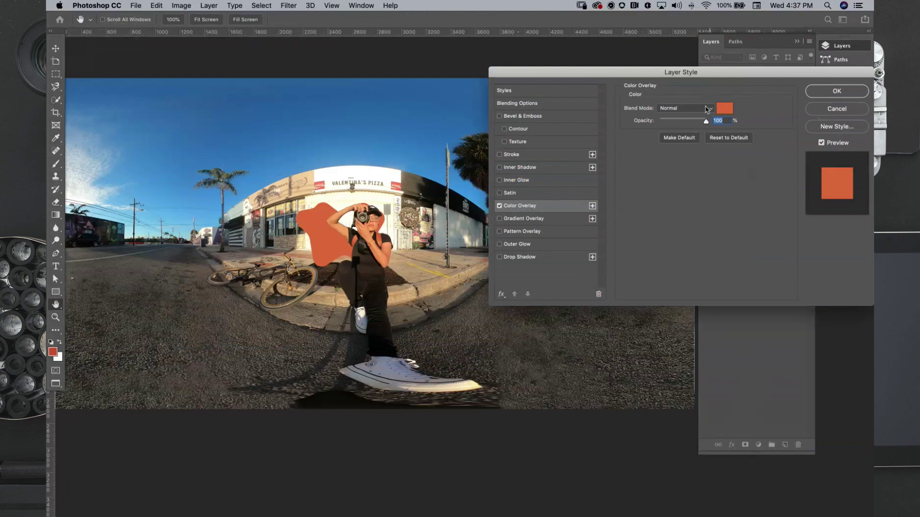
{"action": "left_click", "coordinate": [724, 110]}
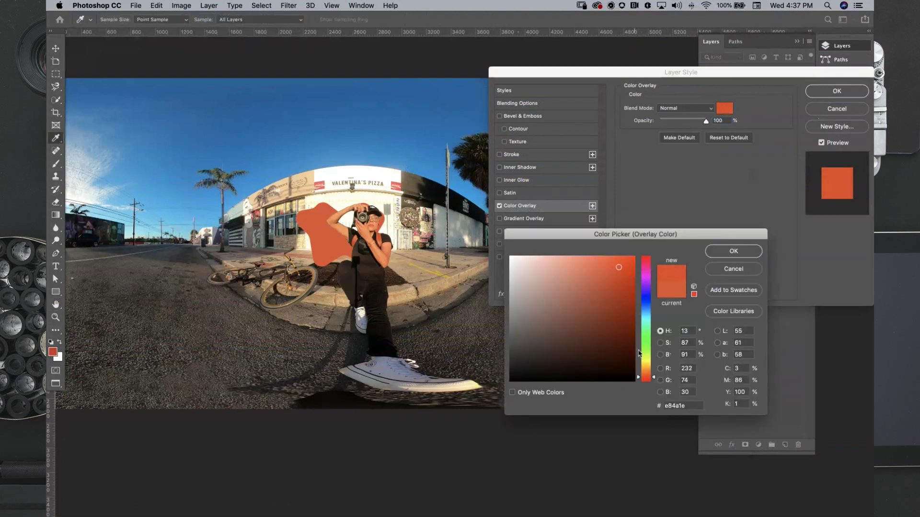
{"action": "left_click", "coordinate": [653, 374]}
{"action": "left_click_drag", "start_coordinate": [653, 374], "coordinate": [653, 379]}
{"action": "left_click", "coordinate": [743, 254]}
{"action": "left_click", "coordinate": [832, 94]}
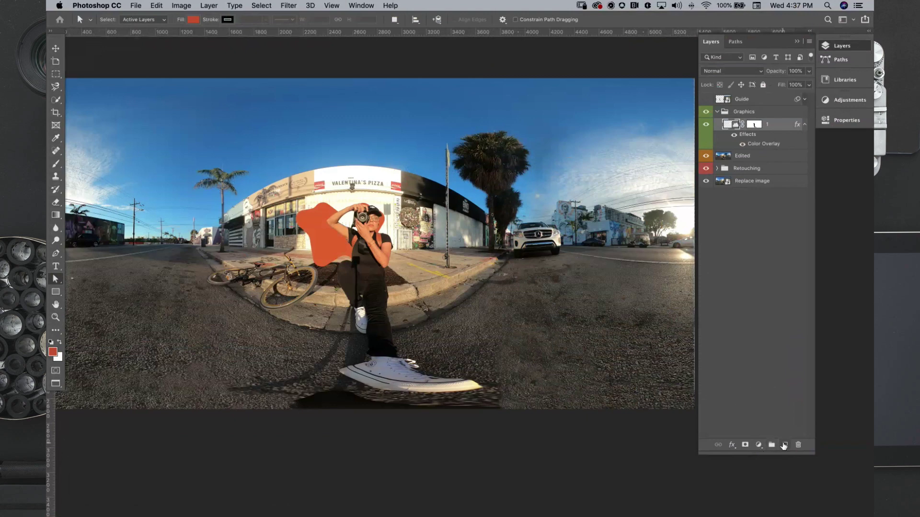
Add a new layer named shadow above layer 1 in the Graphics group.
{"action": "left_click", "coordinate": [784, 446]}
{"action": "double_click", "coordinate": [748, 124]}
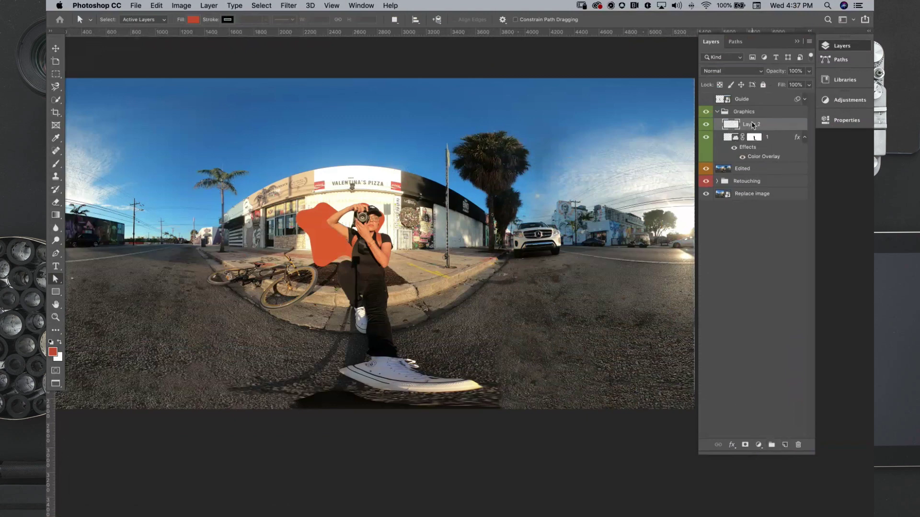
{"action": "type", "text": "shadow"}
{"action": "key", "text": "Return"}
Choose the Brush tool and load the Self path as a selection for the shadow layer.
{"action": "key", "text": "b"}
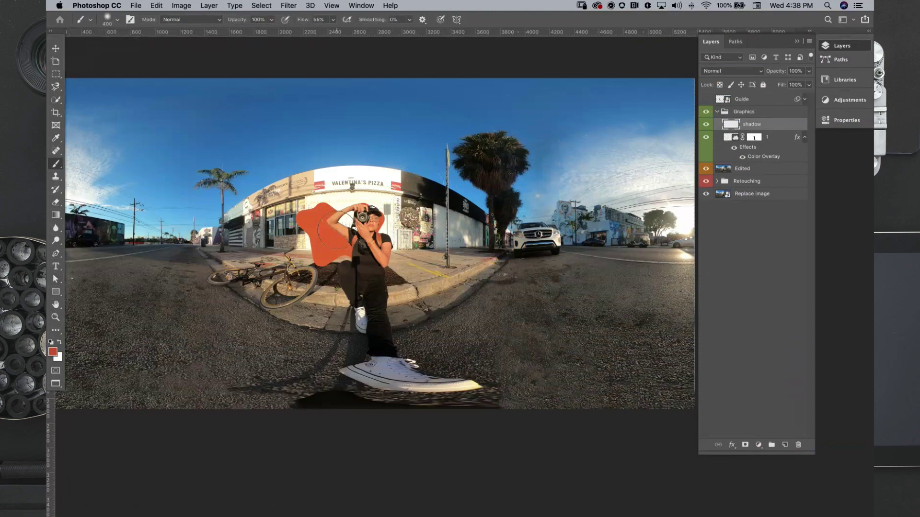
{"action": "left_click", "coordinate": [736, 42]}
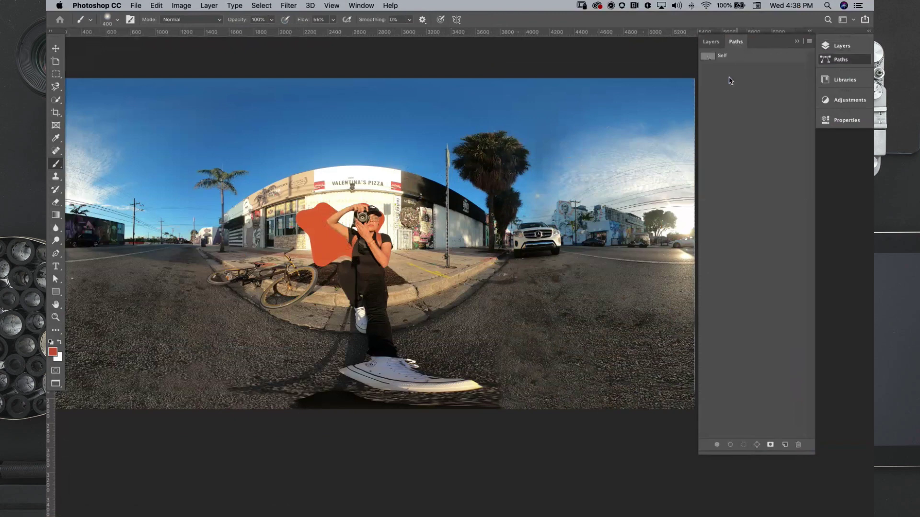
{"action": "left_click", "coordinate": [708, 57], "text": "super"}
{"action": "key", "text": "v"}
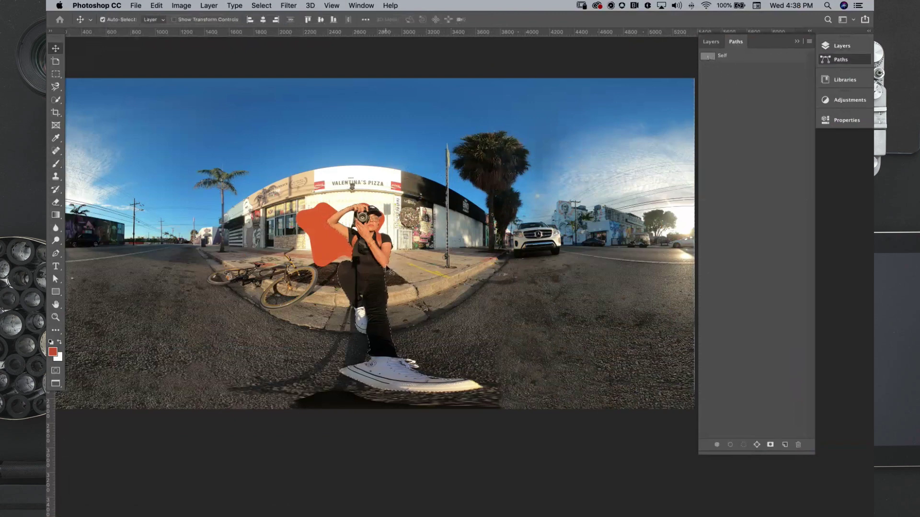
{"action": "left_click", "coordinate": [388, 271]}
{"action": "left_click", "coordinate": [522, 180]}
{"action": "key", "text": "a"}
{"action": "right_click", "coordinate": [385, 268]}
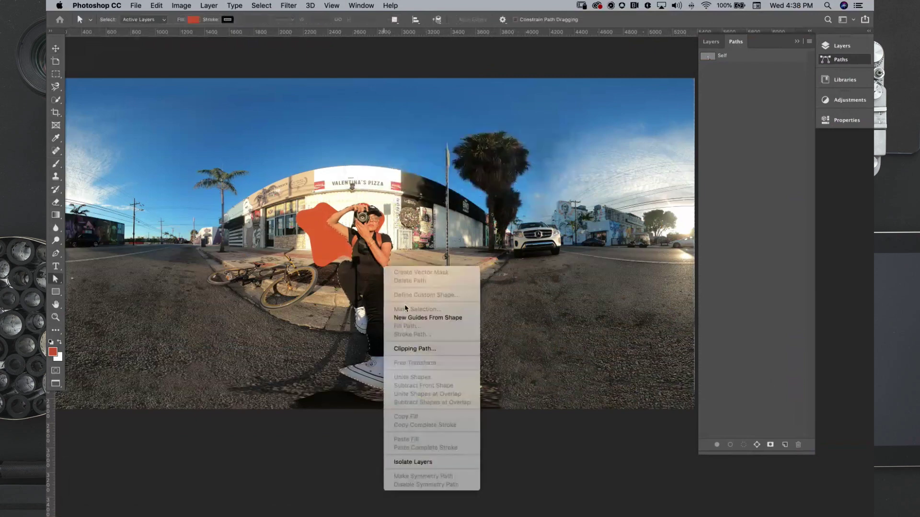
{"action": "left_click", "coordinate": [367, 255]}
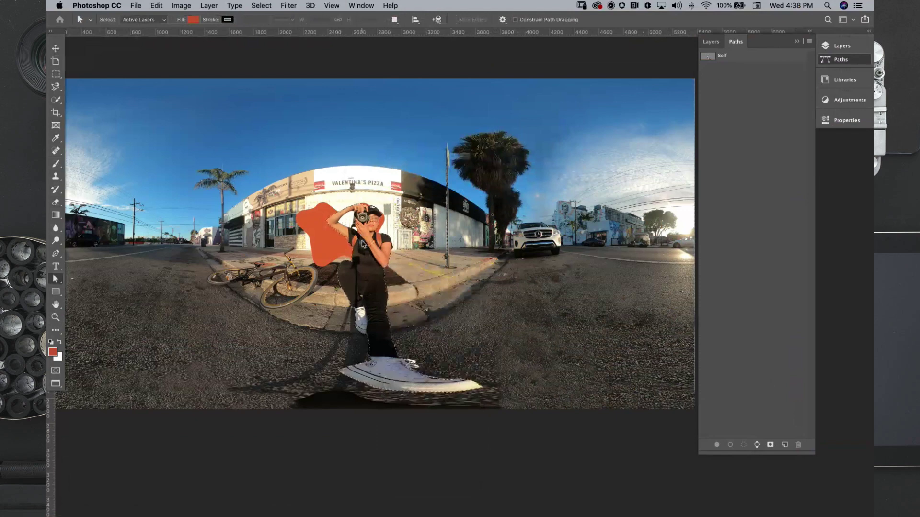
Replace the current selection with one loaded from layer 1's mask, keeping the shadow layer active for the Brush tool.
{"action": "key", "text": "super+i"}
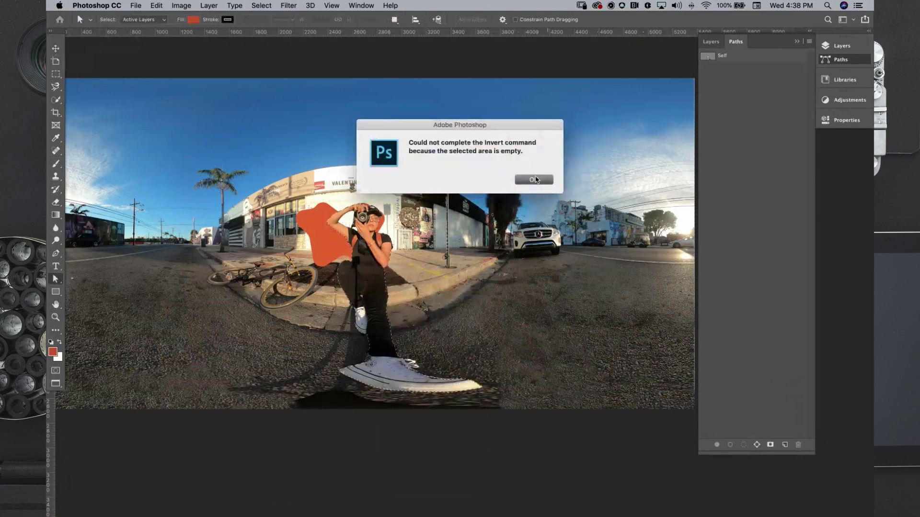
{"action": "left_click", "coordinate": [534, 180]}
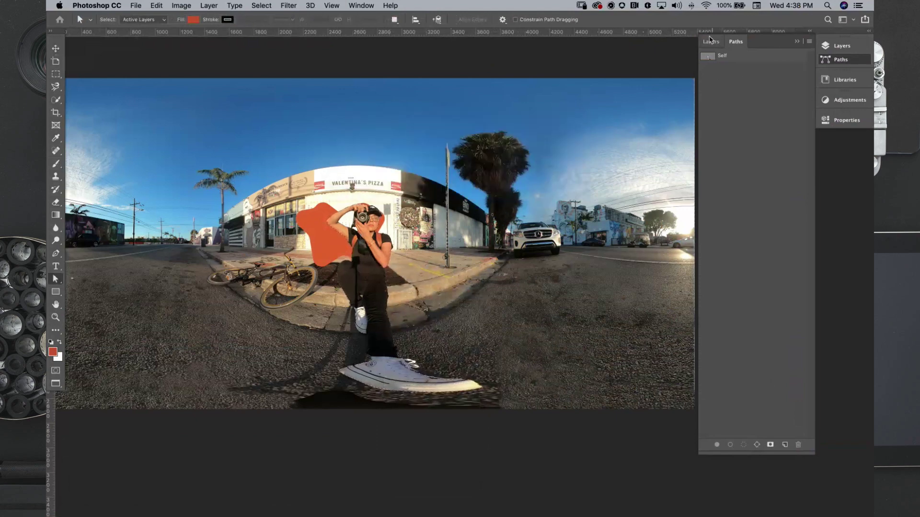
{"action": "left_click", "coordinate": [710, 40]}
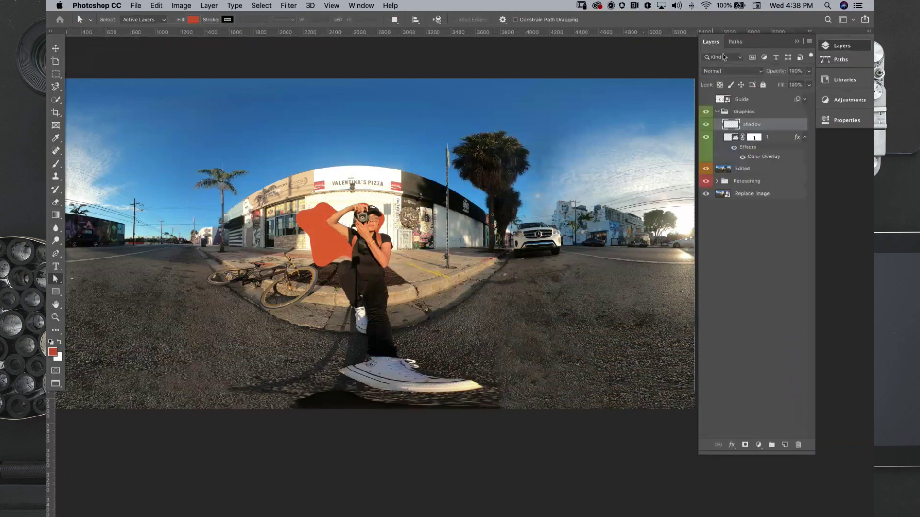
{"action": "left_click", "coordinate": [758, 128]}
{"action": "left_click", "coordinate": [755, 139], "text": "super"}
{"action": "key", "text": "b"}
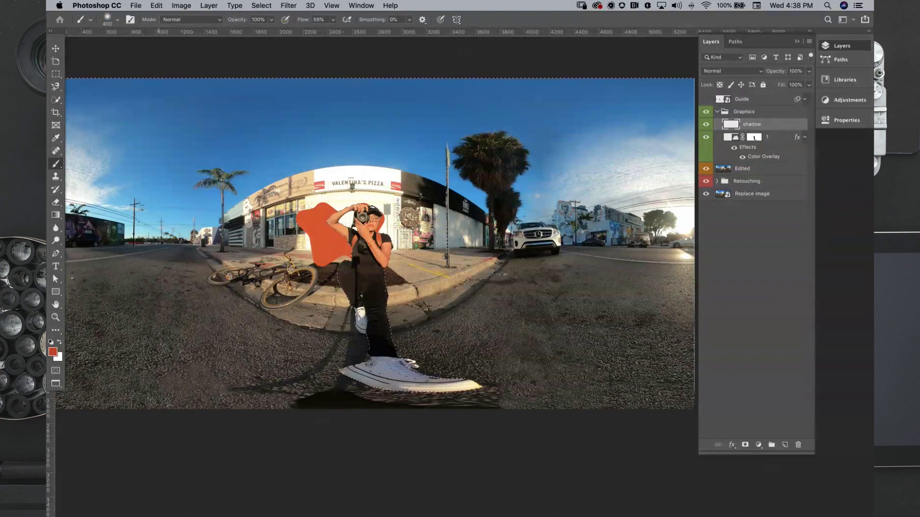
Set the foreground colour to dark brown 2c2423 and brush a soft shadow onto the orange graphic beside the woman.
{"action": "left_click", "coordinate": [53, 353]}
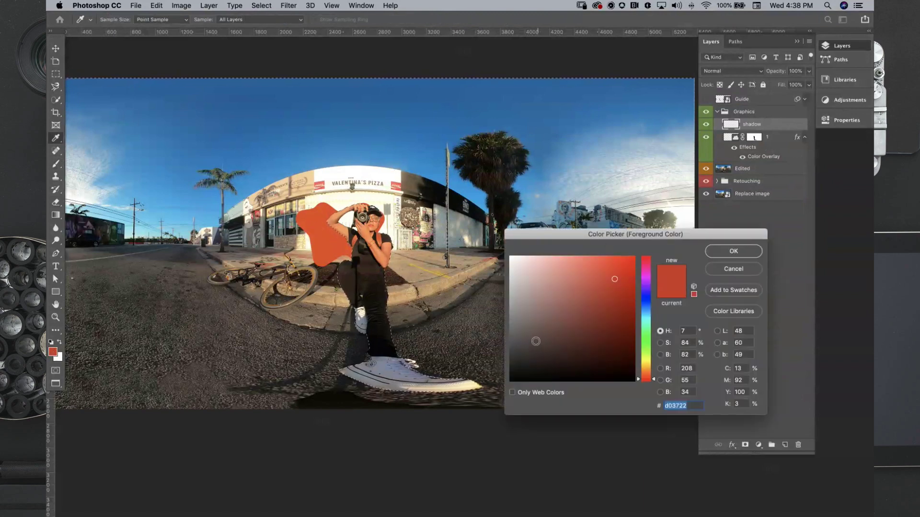
{"action": "left_click_drag", "start_coordinate": [531, 349], "coordinate": [536, 360]}
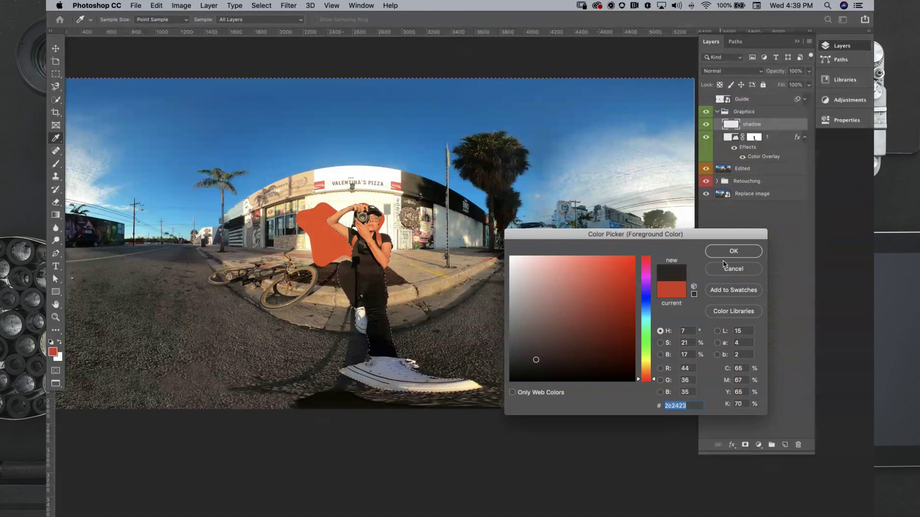
{"action": "left_click", "coordinate": [727, 259]}
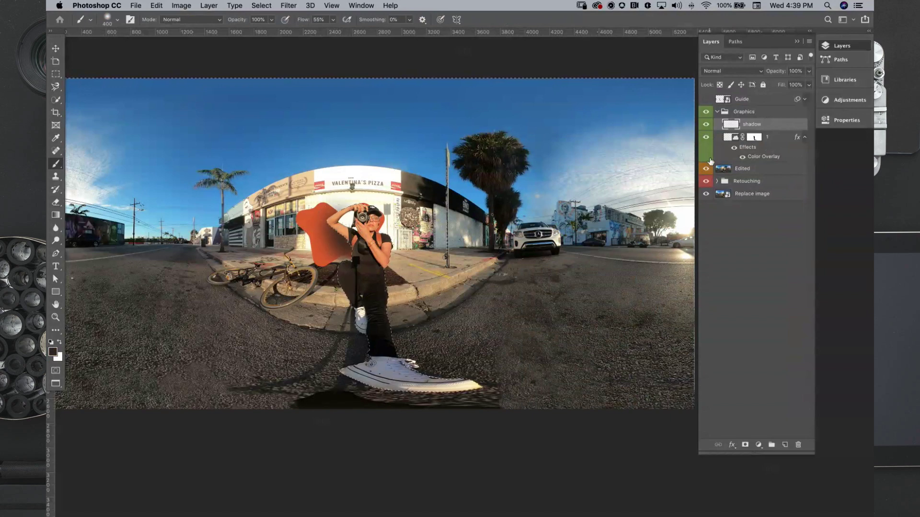
Set the shadow layer's blend mode to Overlay and deselect the layers.
{"action": "left_click", "coordinate": [721, 72]}
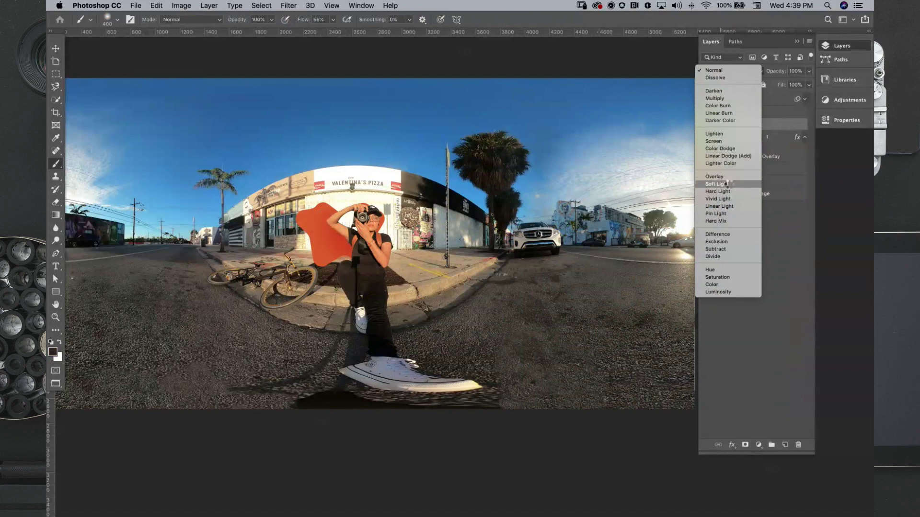
{"action": "left_click", "coordinate": [714, 177]}
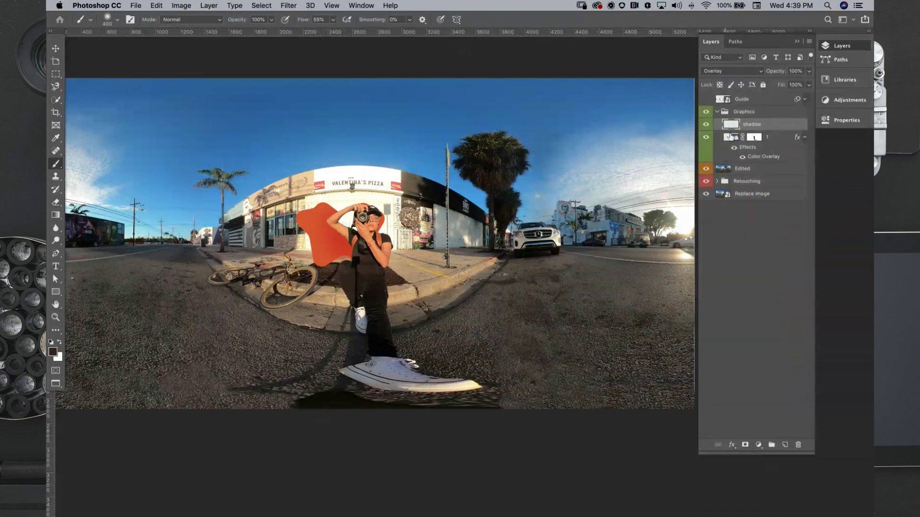
{"action": "left_click", "coordinate": [56, 48]}
{"action": "left_click", "coordinate": [478, 70]}
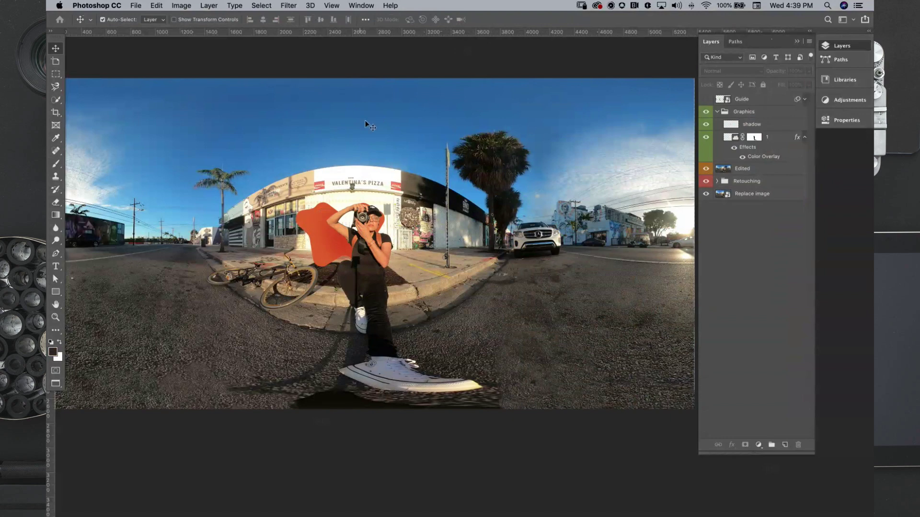
Group the shadow layer and graphic layer 1 inside the Graphics group and name the new group 1.
{"action": "key", "text": "z"}
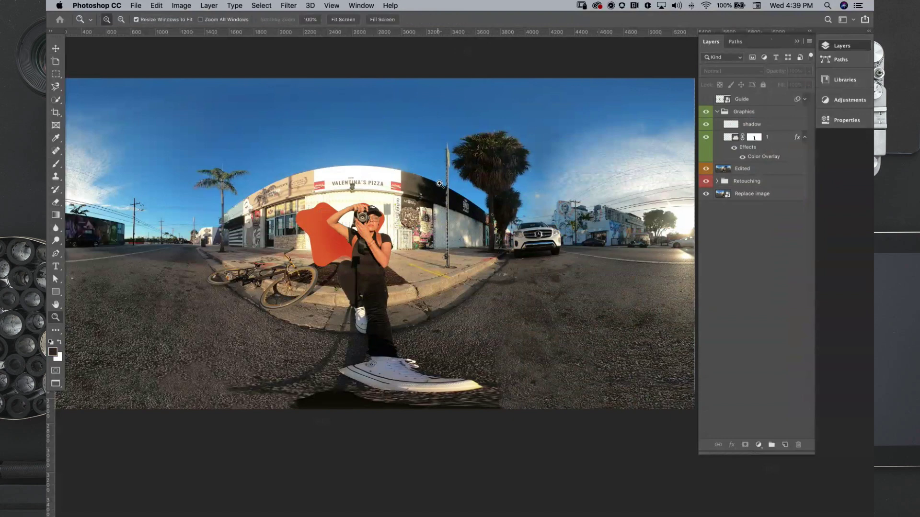
{"action": "left_click", "coordinate": [406, 238]}
{"action": "key", "text": "v"}
{"action": "left_click", "coordinate": [767, 128]}
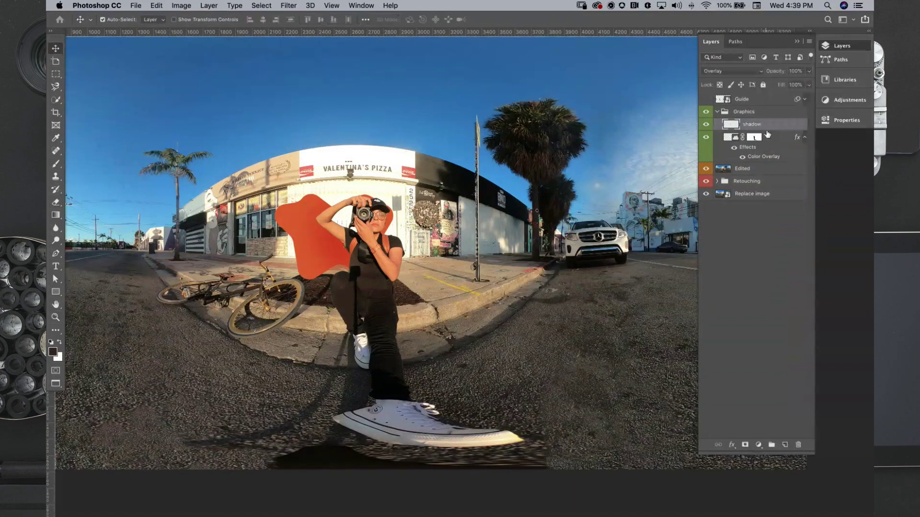
{"action": "left_click", "coordinate": [767, 137], "text": "shift"}
{"action": "key", "text": "super+g"}
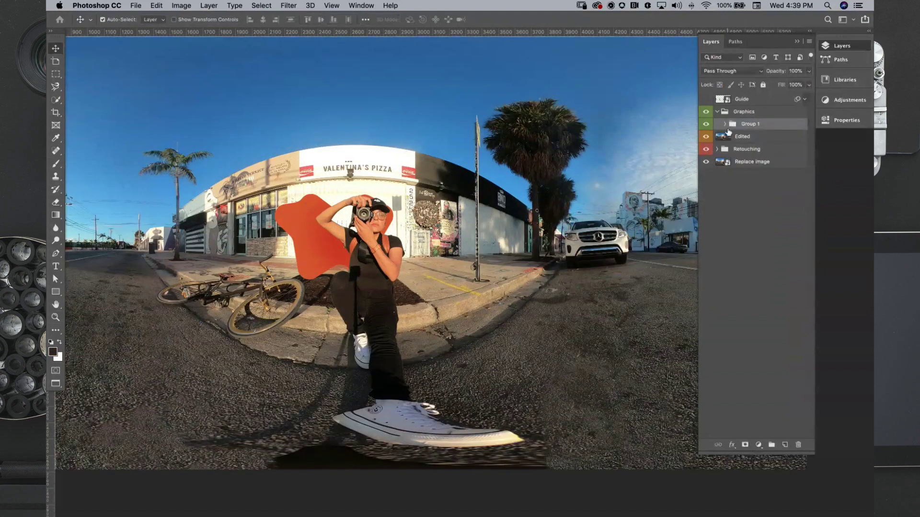
{"action": "double_click", "coordinate": [751, 126]}
{"action": "key", "text": "Return"}
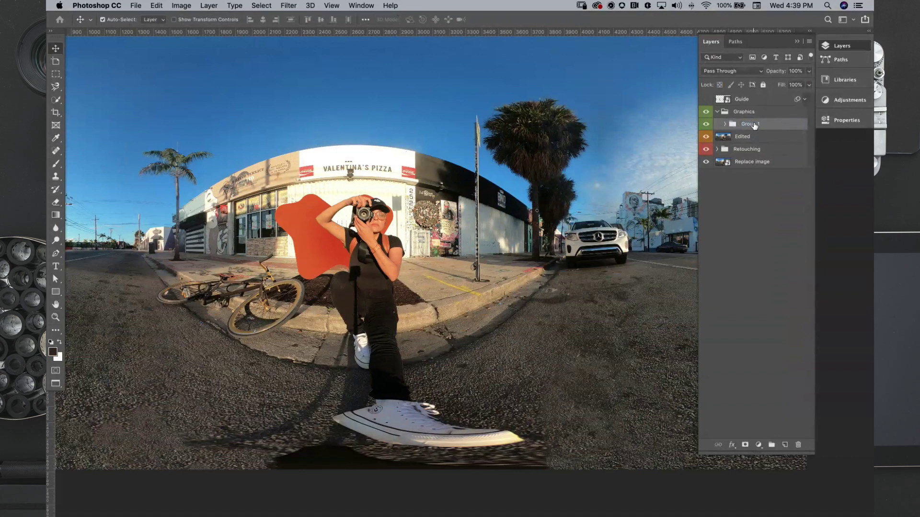
{"action": "double_click", "coordinate": [754, 124]}
{"action": "type", "text": "1"}
Toggle the visibility of group 1 to compare the photo with and without the graphic, and expand the group.
{"action": "left_click", "coordinate": [705, 124]}
{"action": "left_click", "coordinate": [705, 125]}
{"action": "left_click", "coordinate": [724, 124]}
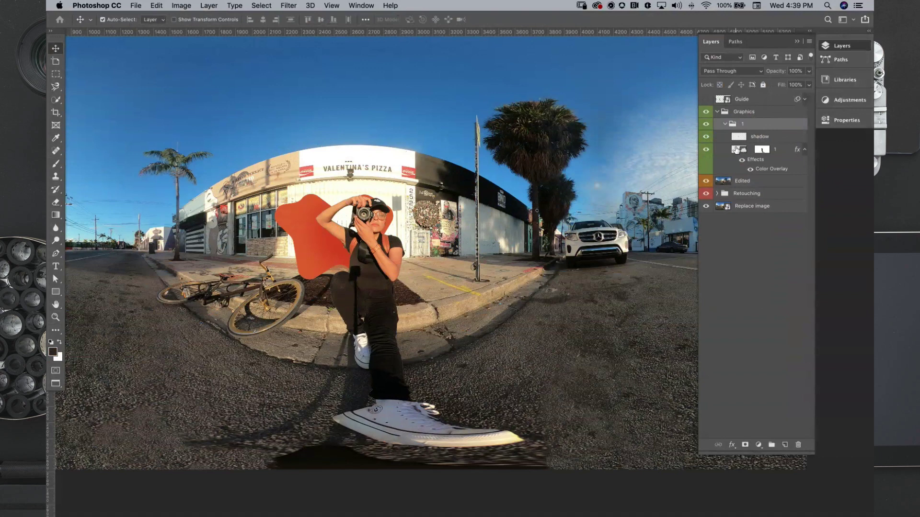
{"action": "left_click", "coordinate": [738, 151]}
{"action": "left_click_drag", "start_coordinate": [312, 235], "coordinate": [296, 239]}
{"action": "key", "text": "super+z"}
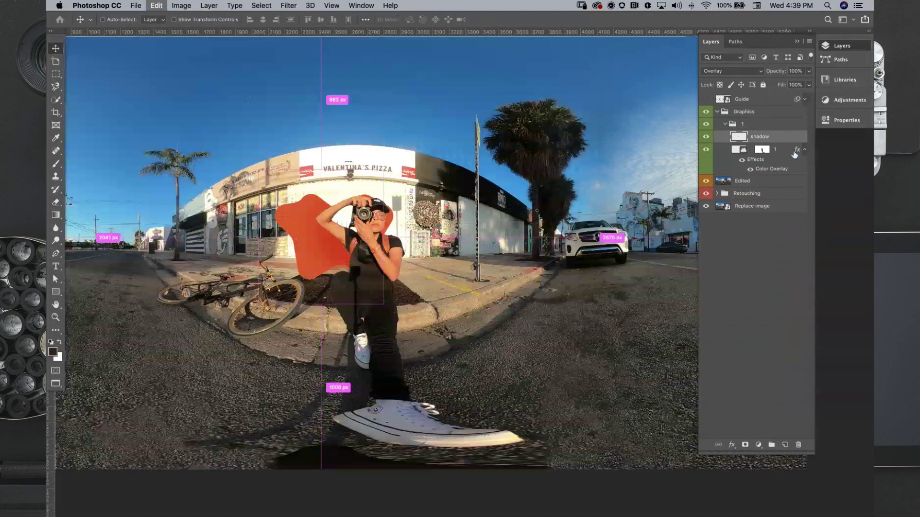
Move graphic layer 1 lower behind the woman's side and transform it to 130.85% scale with a 107.22° rotation.
{"action": "left_click_drag", "start_coordinate": [291, 216], "coordinate": [255, 242]}
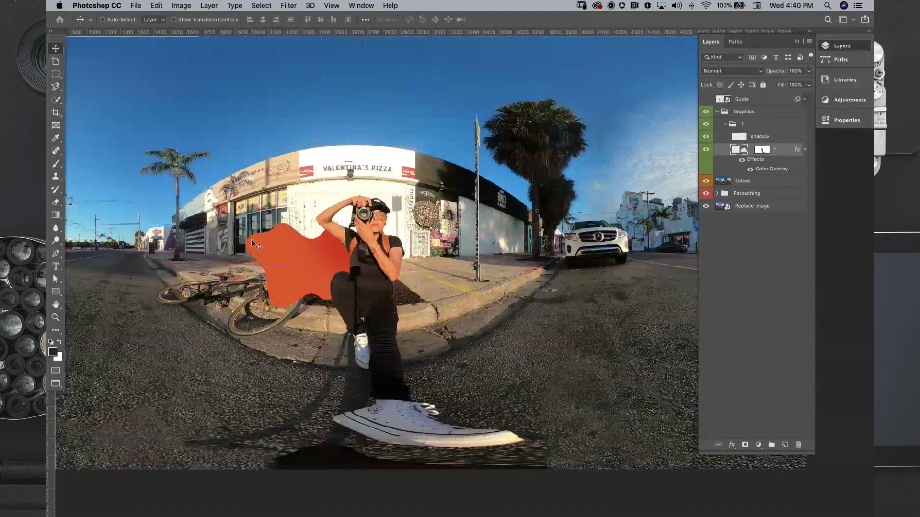
{"action": "key", "text": "super+t"}
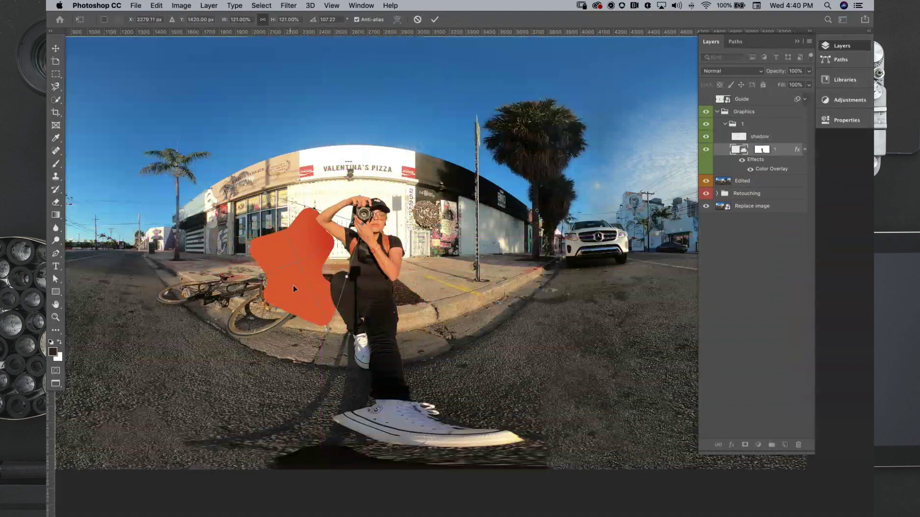
{"action": "left_click_drag", "start_coordinate": [292, 285], "coordinate": [194, 68]}
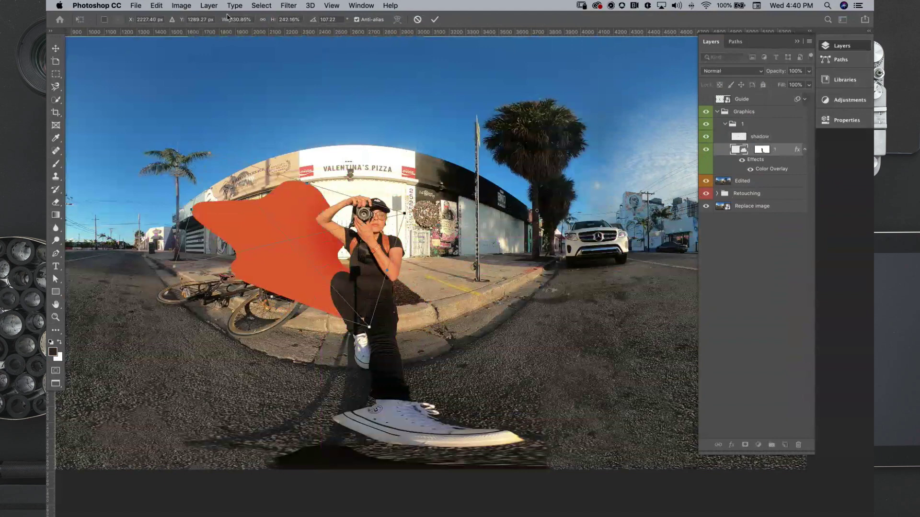
{"action": "key", "text": "super+z"}
{"action": "left_click_drag", "start_coordinate": [311, 286], "coordinate": [333, 307]}
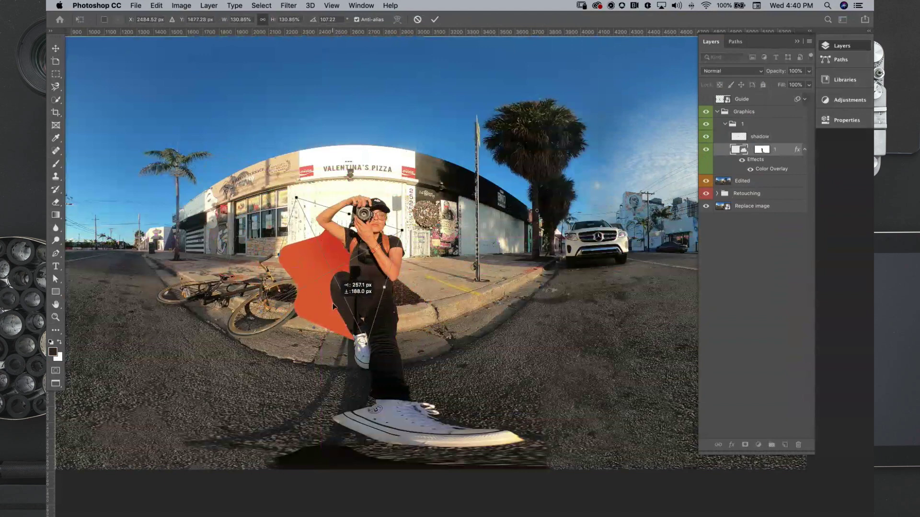
{"action": "key", "text": "Return"}
{"action": "key", "text": "z"}
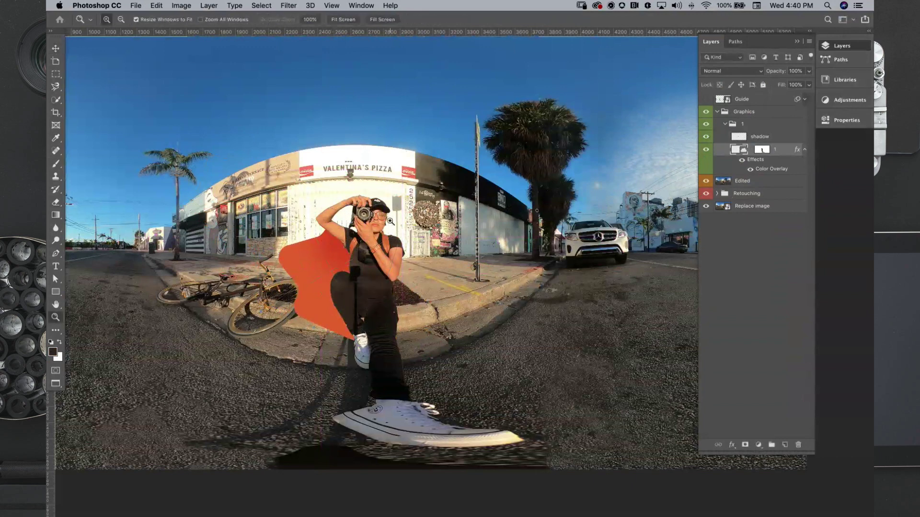
{"action": "left_click", "coordinate": [338, 218]}
{"action": "key", "text": "v"}
{"action": "scroll", "coordinate": [443, 248], "scroll_direction": "down", "scroll_amount": 1}
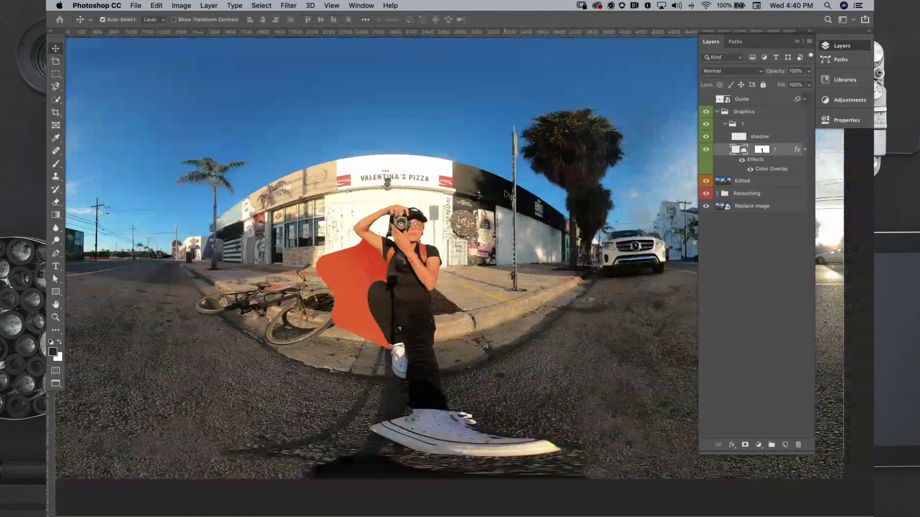
Hide and reshow the orange shape layer in group 1 to compare the image with and without it.
{"action": "key", "text": "z"}
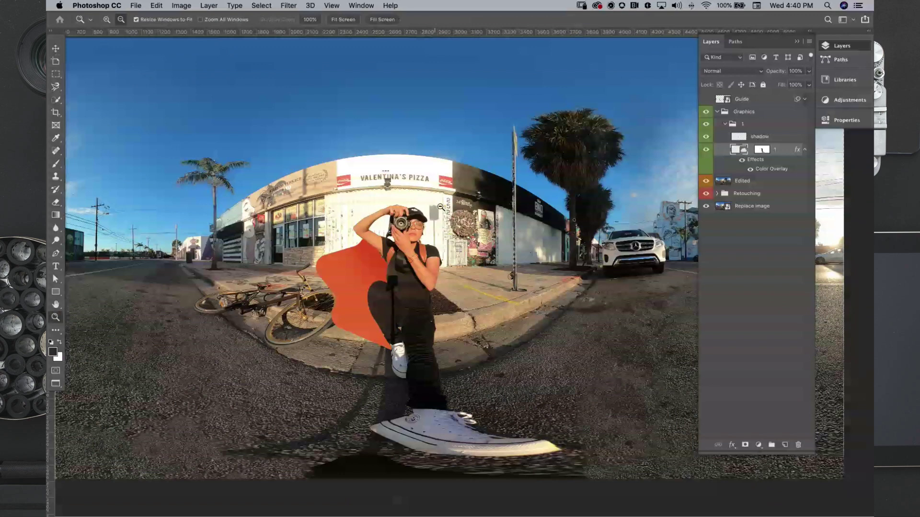
{"action": "key", "text": "v"}
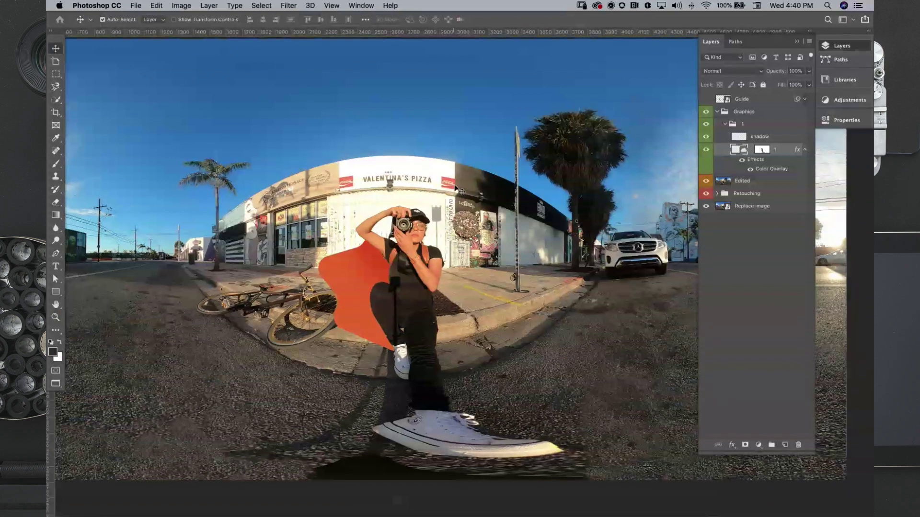
{"action": "key", "text": "z"}
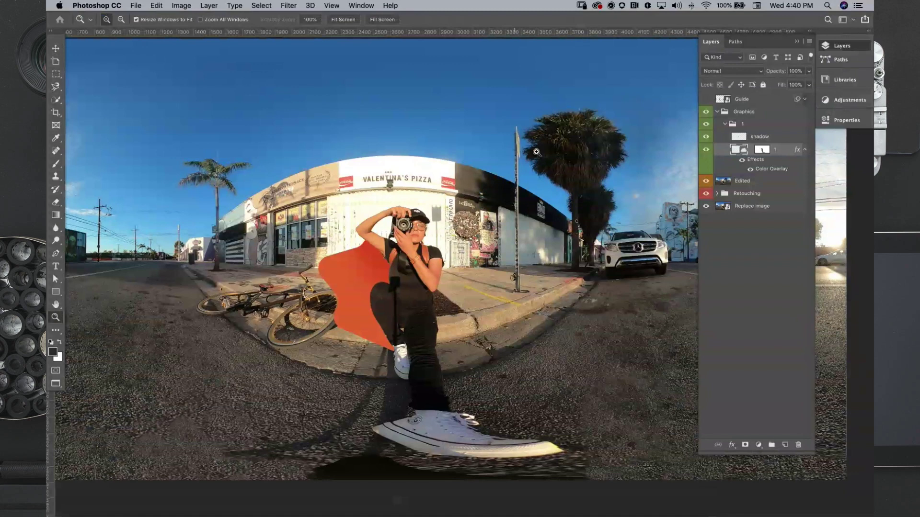
{"action": "left_click", "coordinate": [706, 150]}
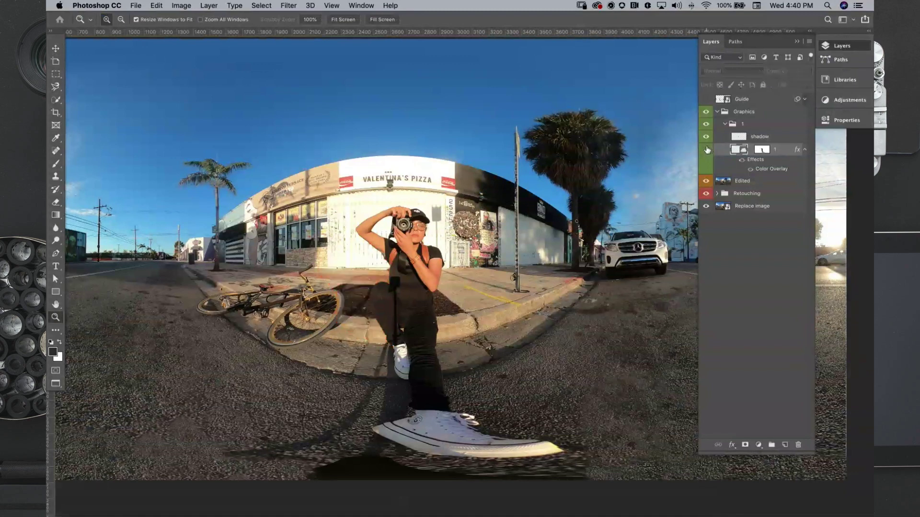
{"action": "left_click", "coordinate": [706, 150]}
{"action": "key", "text": "v"}
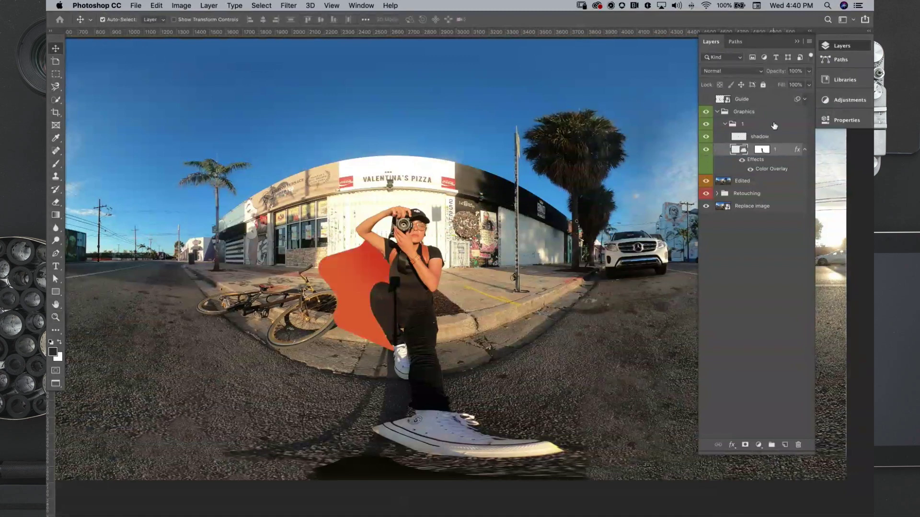
Create a new group named 2 above group 1 inside the Graphics group.
{"action": "left_click", "coordinate": [775, 126]}
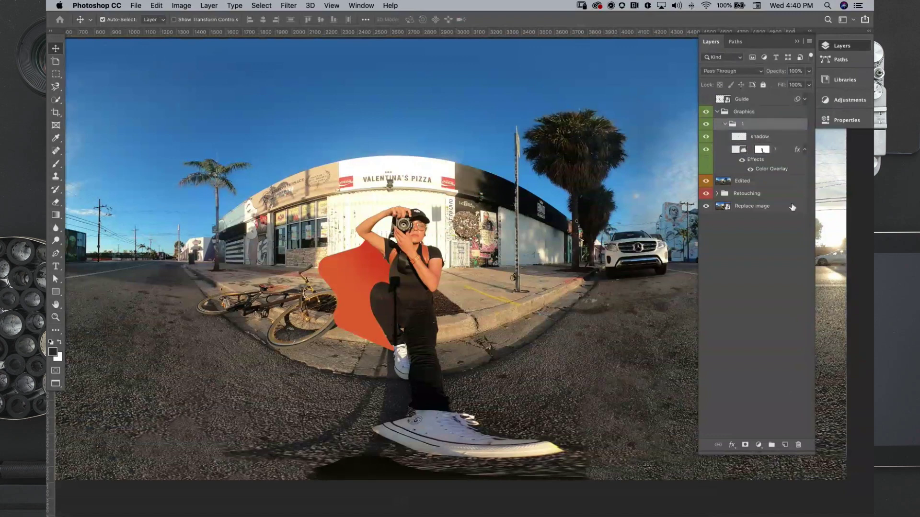
{"action": "left_click", "coordinate": [771, 445]}
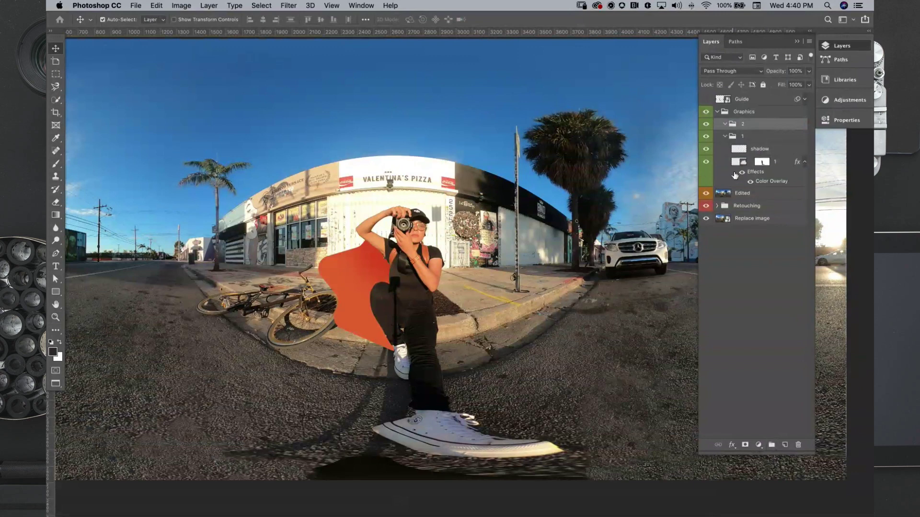
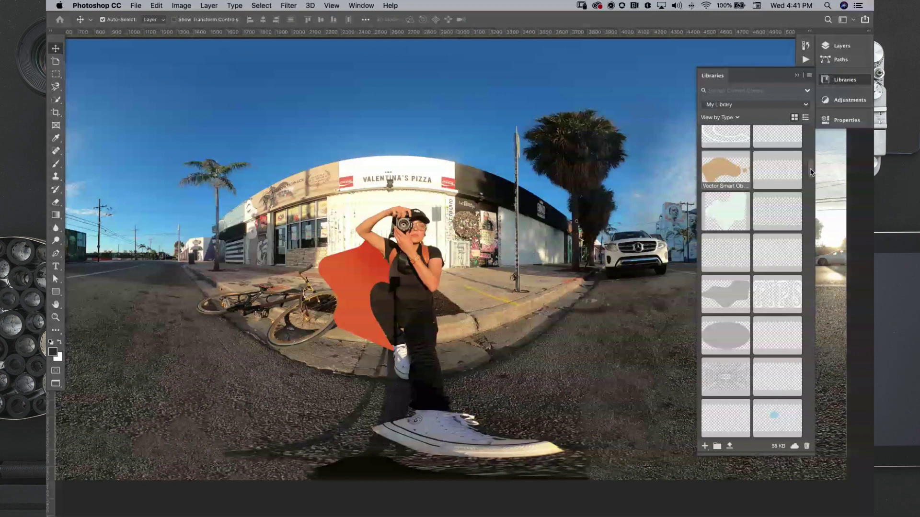
Place the pale pink blob from My Library over the photographer, scaled to about 173% and rotated so its small dots sit at its lower right.
{"action": "left_click_drag", "start_coordinate": [810, 172], "coordinate": [811, 175]}
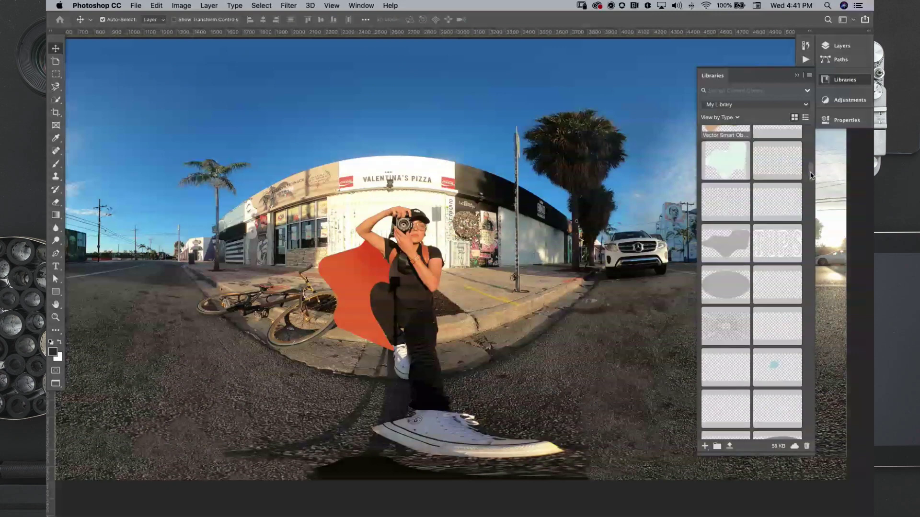
{"action": "left_click_drag", "start_coordinate": [811, 175], "coordinate": [813, 229]}
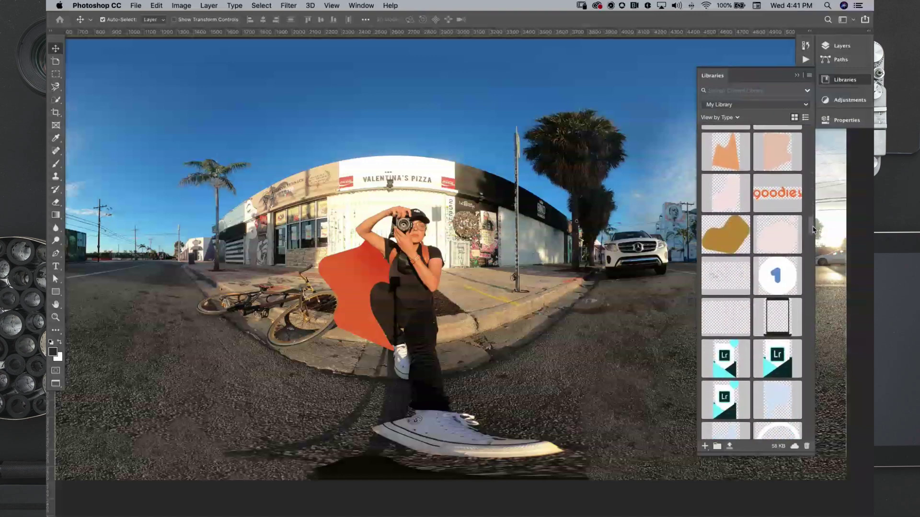
{"action": "scroll", "coordinate": [813, 229], "scroll_direction": "down", "scroll_amount": 2}
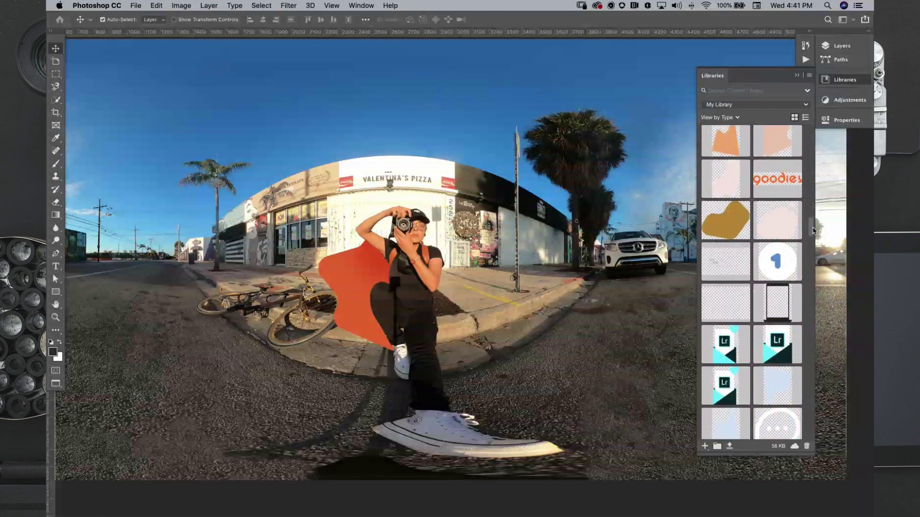
{"action": "left_click_drag", "start_coordinate": [777, 220], "coordinate": [465, 233]}
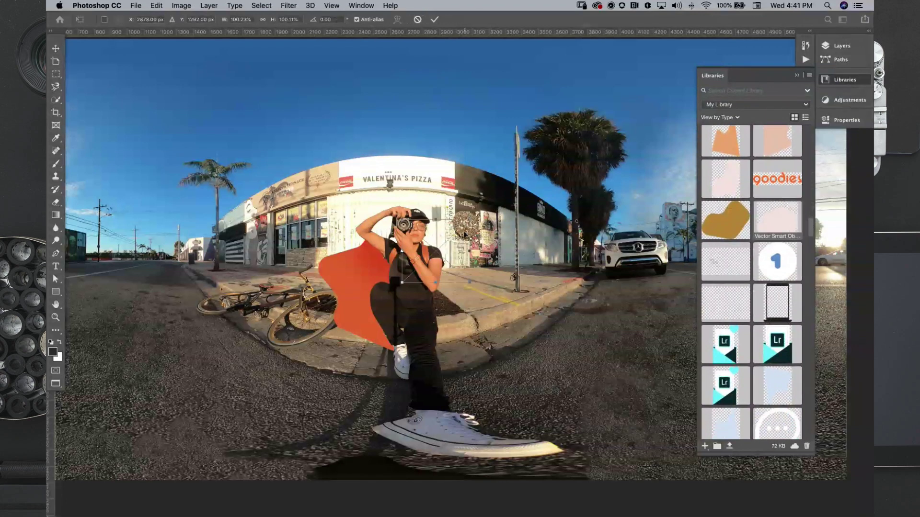
{"action": "left_click", "coordinate": [263, 20]}
{"action": "left_click_drag", "start_coordinate": [224, 19], "coordinate": [259, 19]}
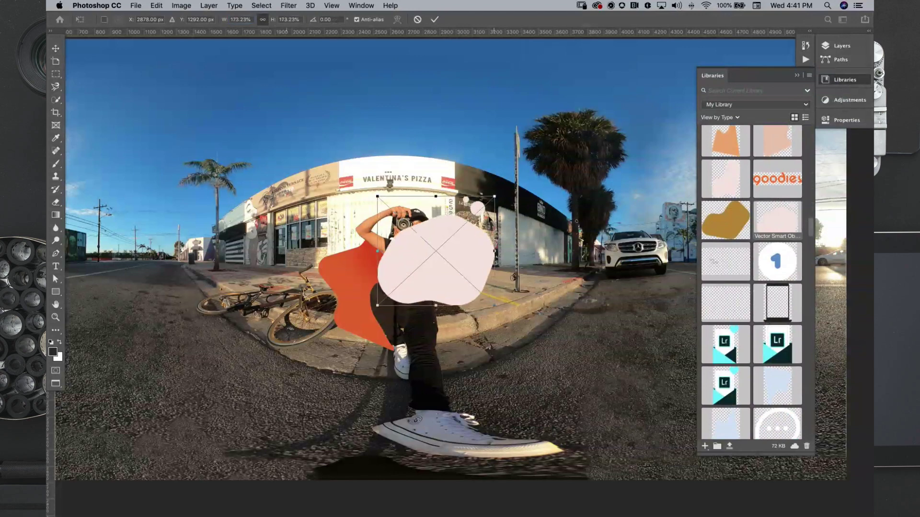
{"action": "left_click_drag", "start_coordinate": [435, 250], "coordinate": [453, 264]}
{"action": "key", "text": "Return"}
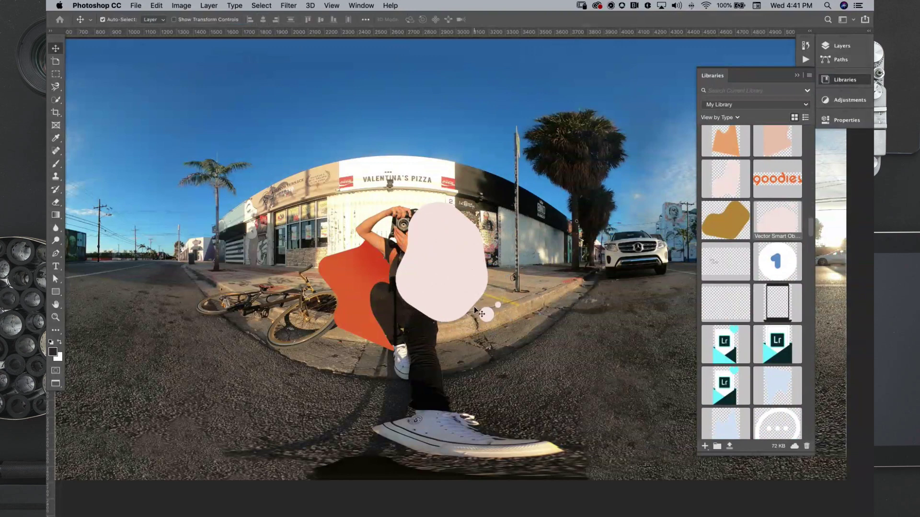
{"action": "left_click", "coordinate": [310, 5]}
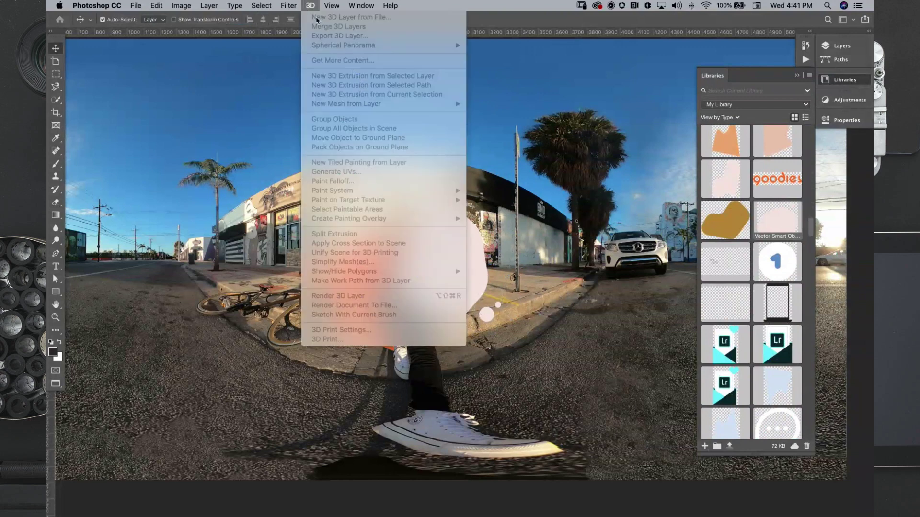
{"action": "key", "text": "Escape"}
{"action": "left_click", "coordinate": [309, 6]}
{"action": "left_click", "coordinate": [309, 5]}
{"action": "left_click", "coordinate": [828, 46]}
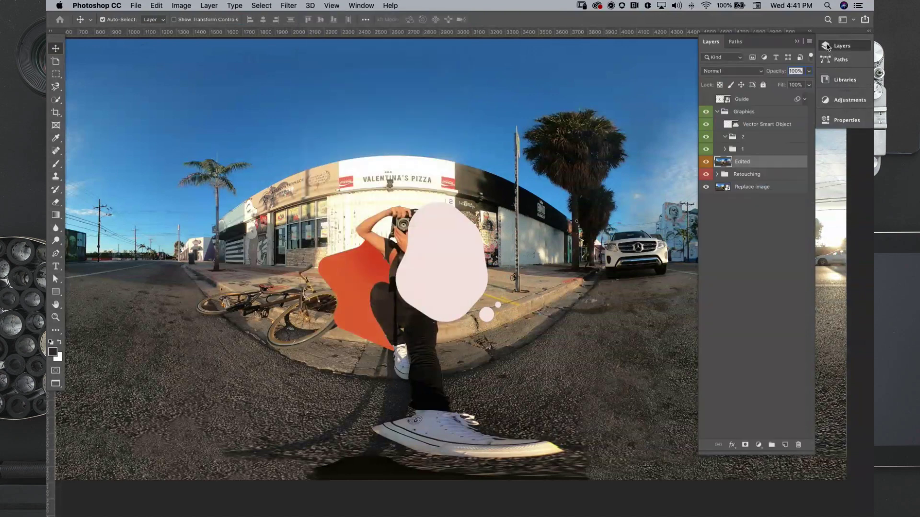
{"action": "left_click", "coordinate": [749, 111]}
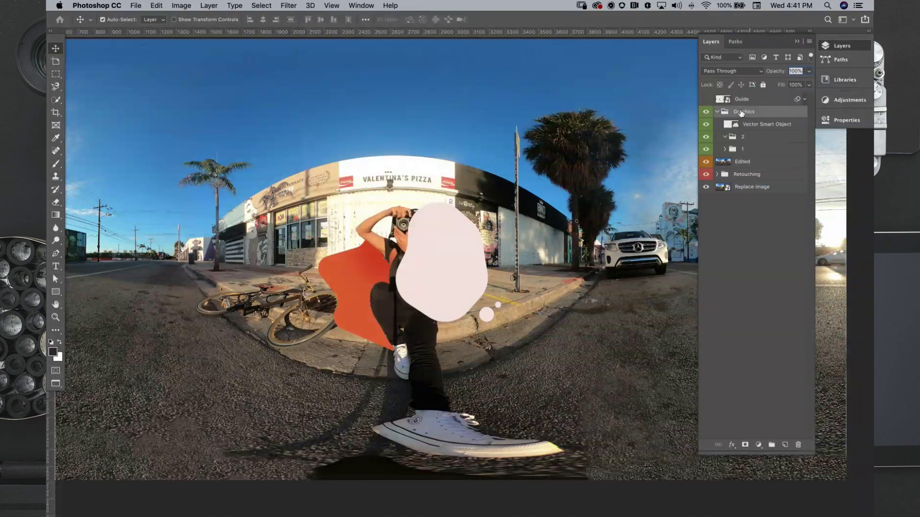
{"action": "left_click", "coordinate": [309, 5]}
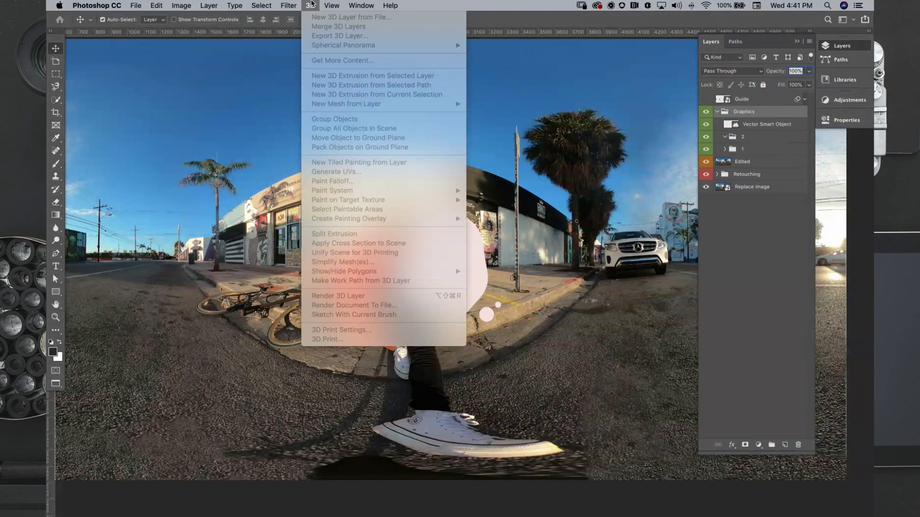
{"action": "left_click", "coordinate": [312, 5]}
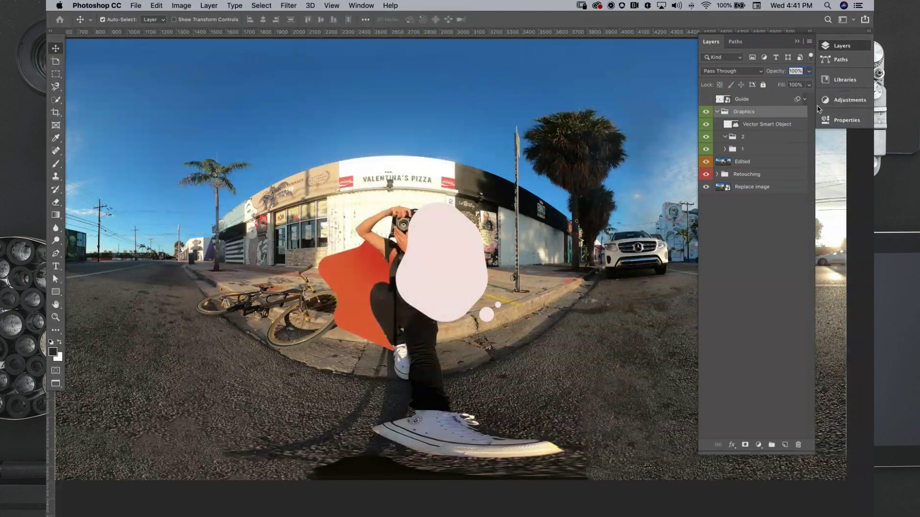
Load the Self path as a selection and mask the pink Vector Smart Object so the area inside the path is hidden.
{"action": "left_click", "coordinate": [736, 42]}
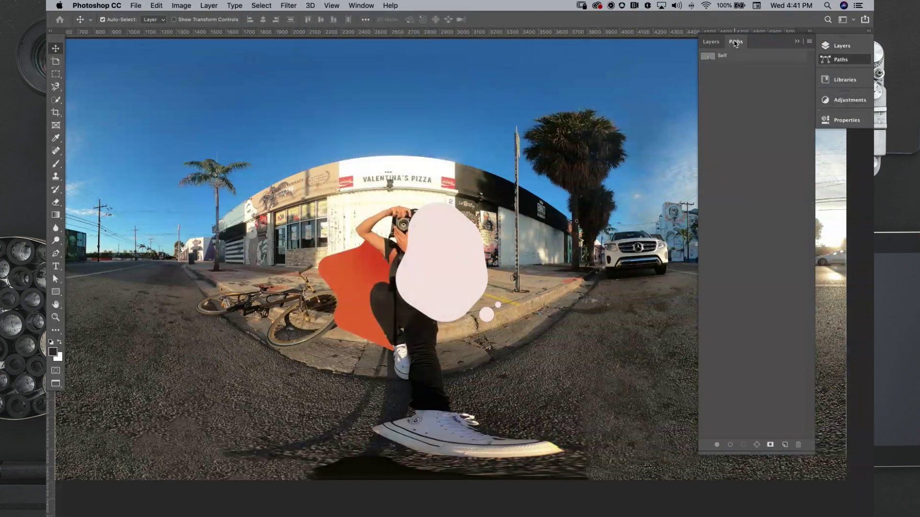
{"action": "left_click", "coordinate": [708, 57], "text": "super"}
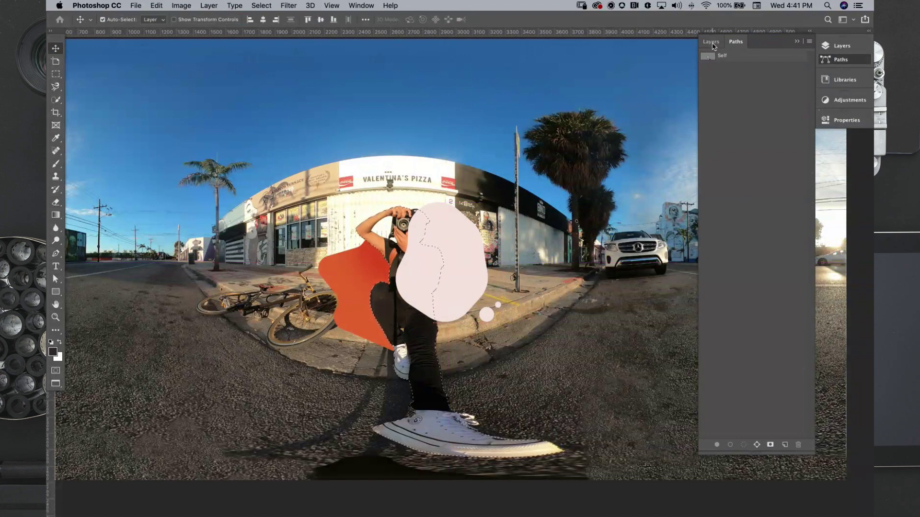
{"action": "left_click", "coordinate": [713, 42]}
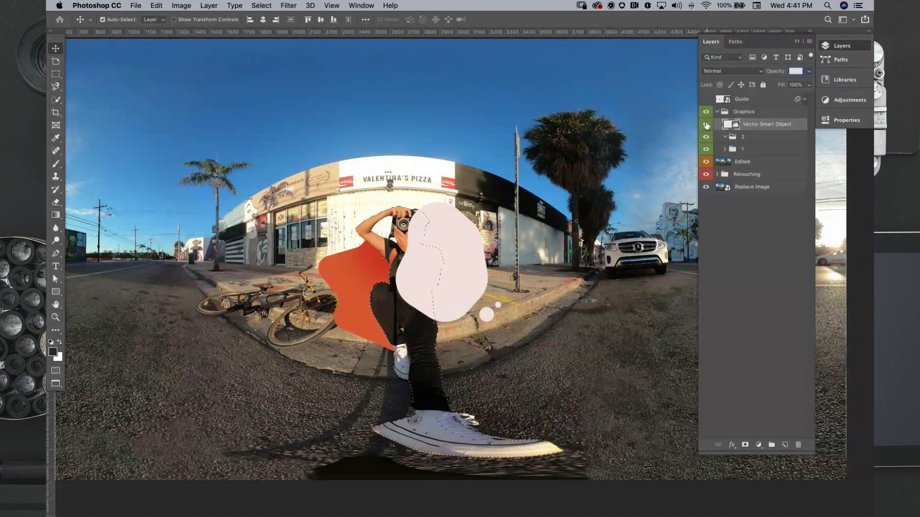
{"action": "left_click", "coordinate": [745, 444]}
{"action": "key", "text": "super+t"}
{"action": "key", "text": "super+z"}
{"action": "left_click", "coordinate": [745, 445]}
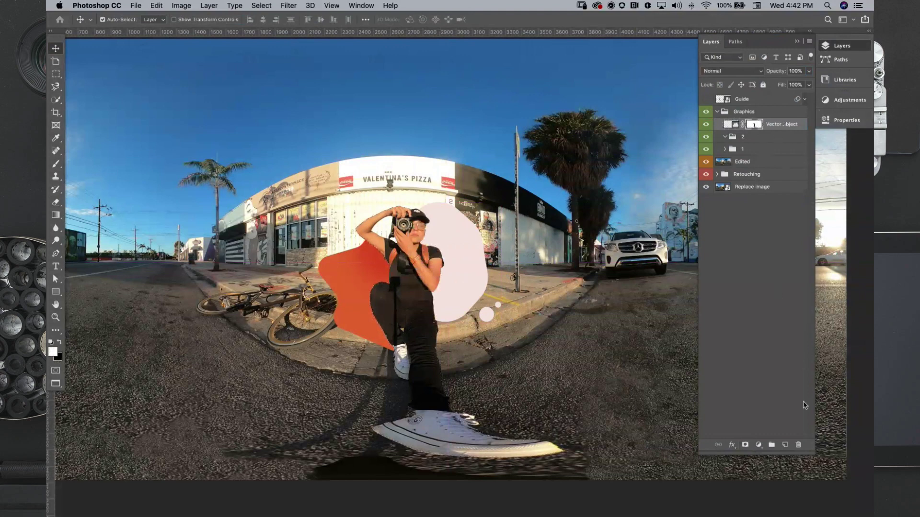
Add a new empty layer above the pink Vector Smart Object and rename it shadow.
{"action": "left_click", "coordinate": [785, 446]}
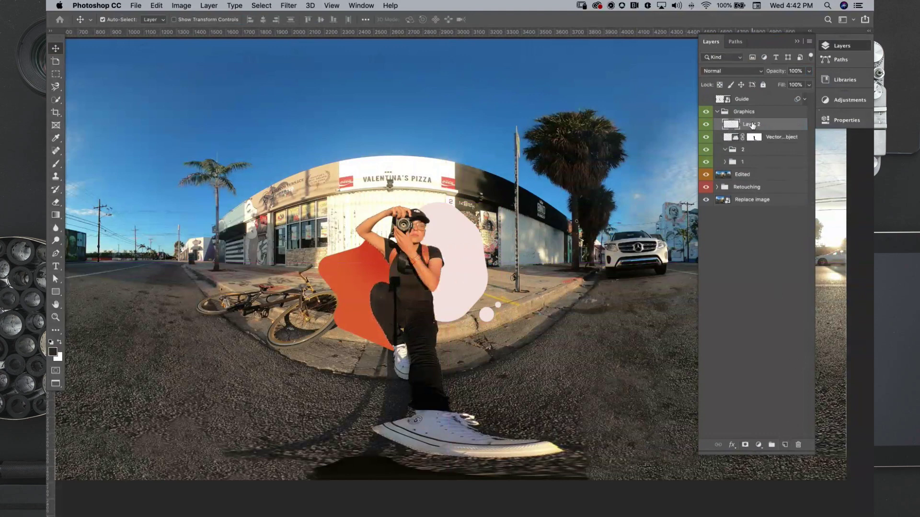
{"action": "key", "text": "w"}
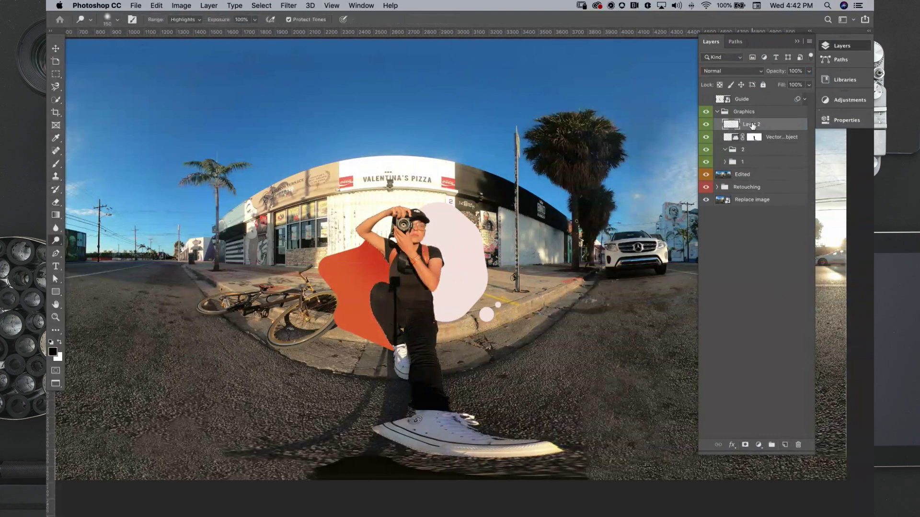
{"action": "double_click", "coordinate": [751, 124]}
{"action": "type", "text": "shadow"}
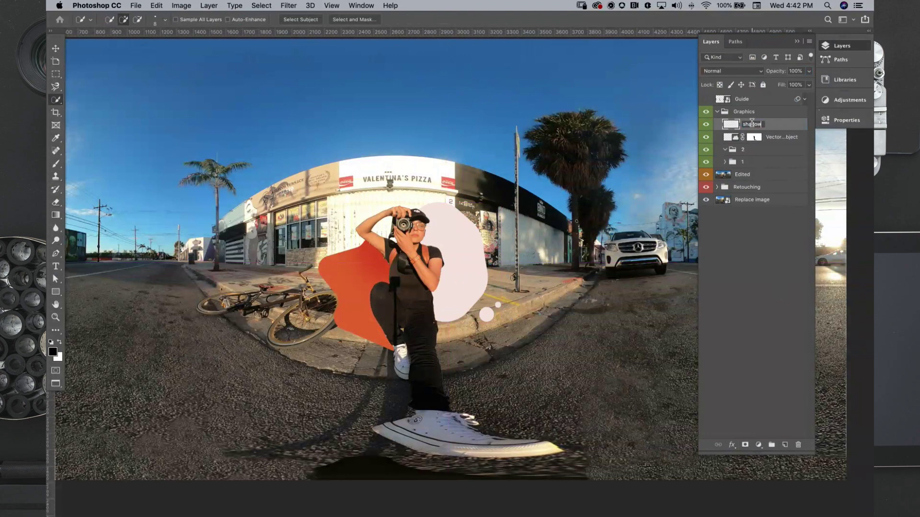
{"action": "key", "text": "Return"}
{"action": "key", "text": "v"}
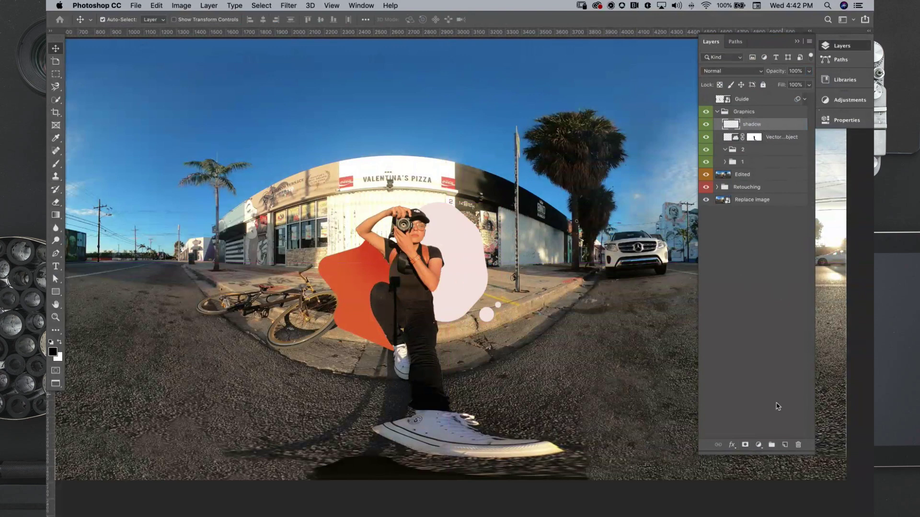
{"action": "left_click", "coordinate": [746, 445]}
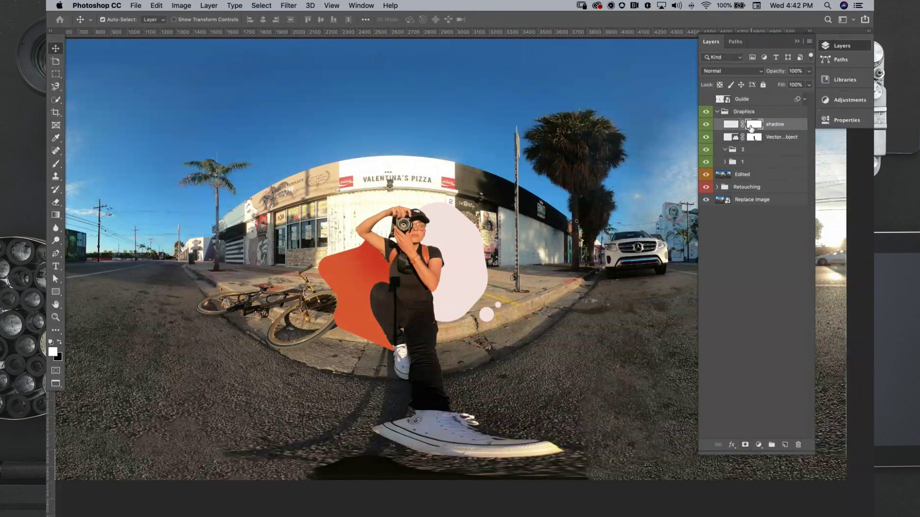
{"action": "key", "text": "x"}
{"action": "key", "text": "b"}
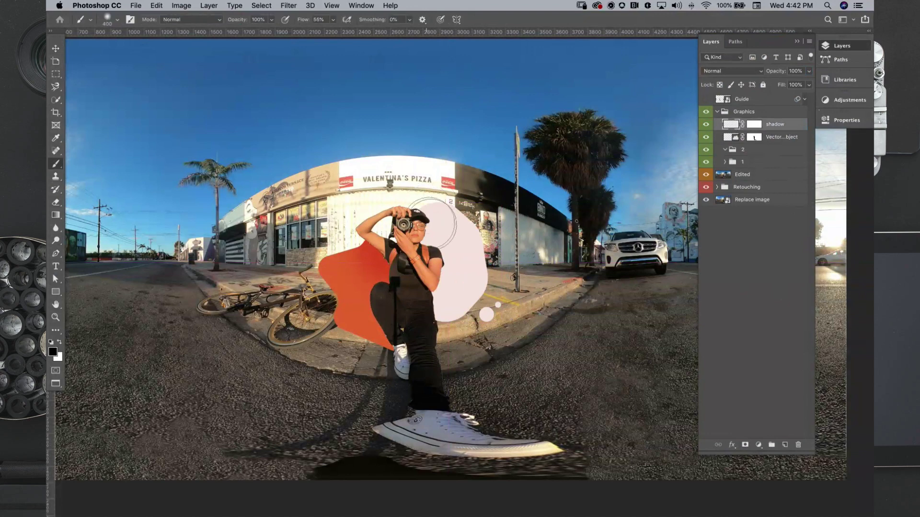
{"action": "left_click", "coordinate": [415, 225]}
{"action": "key", "text": "super+z"}
{"action": "right_click", "coordinate": [757, 124]}
{"action": "left_click", "coordinate": [776, 142]}
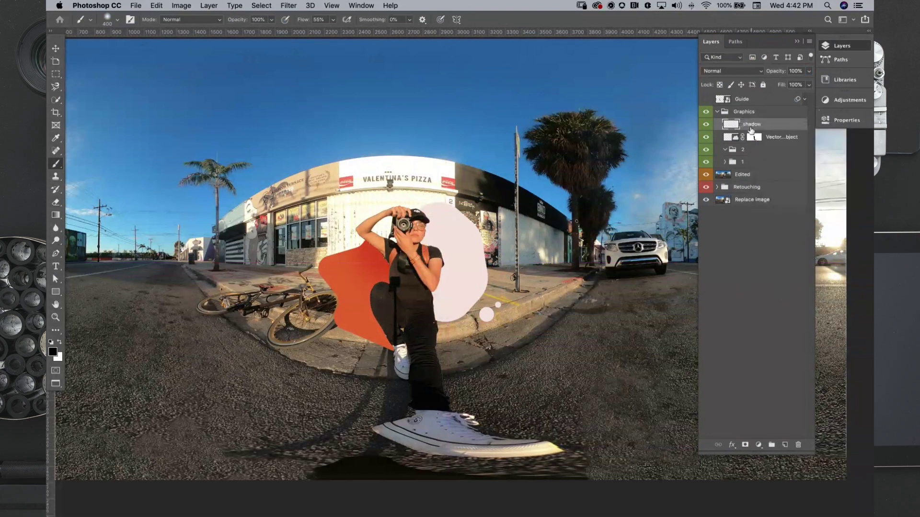
Brush a soft black shadow along the photographer on the shadow layer and copy the pink shape's mask onto it.
{"action": "mouse_move", "coordinate": [427, 226]}
{"action": "left_mouse_down"}
{"action": "mouse_move", "coordinate": [442, 263]}
{"action": "mouse_move", "coordinate": [434, 316]}
{"action": "left_mouse_up"}
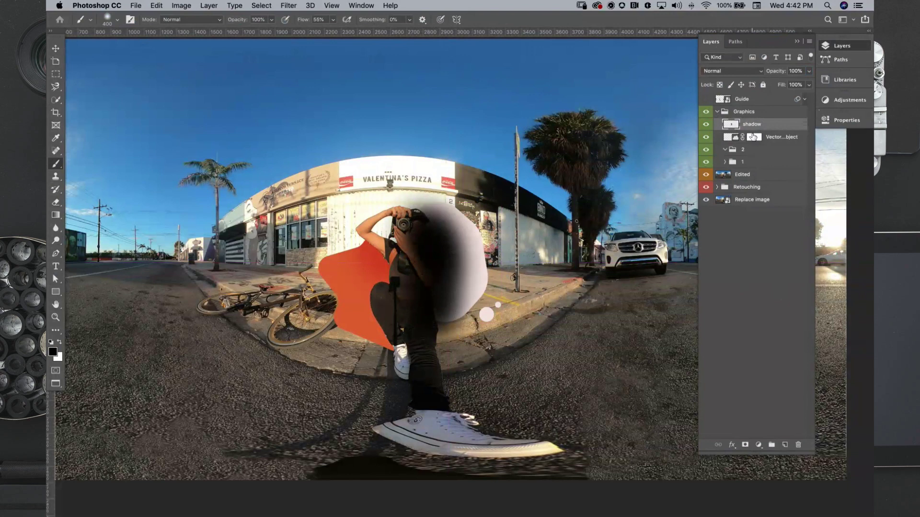
{"action": "left_click_drag", "start_coordinate": [755, 137], "coordinate": [756, 127]}
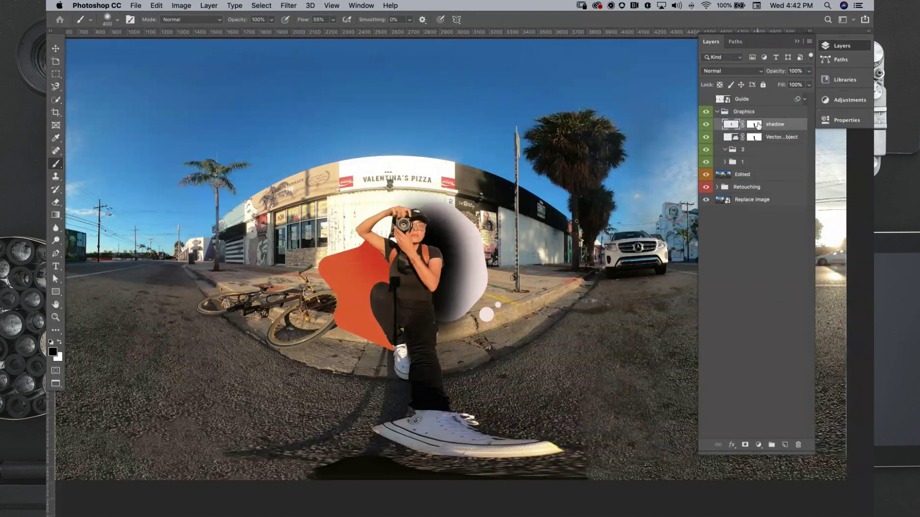
Set the shadow layer's blend mode to Soft Light and its opacity to 41%.
{"action": "left_click", "coordinate": [720, 71]}
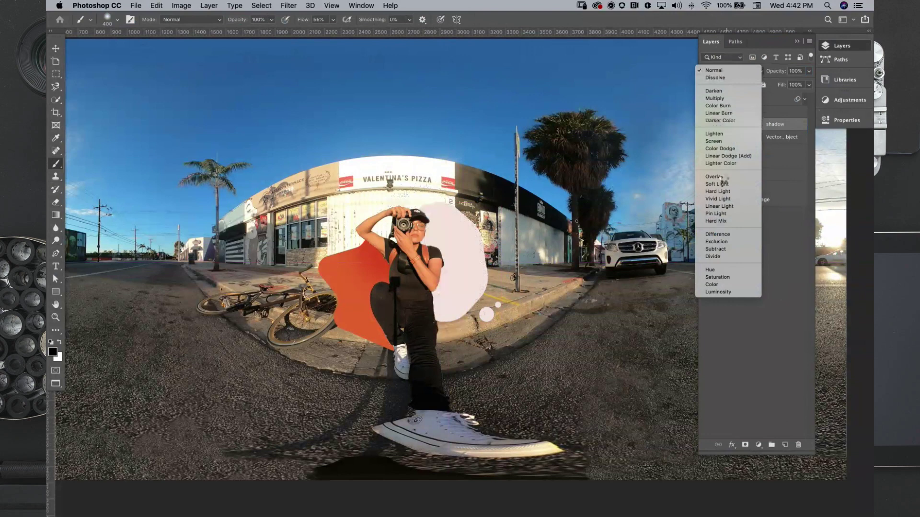
{"action": "left_click", "coordinate": [723, 183]}
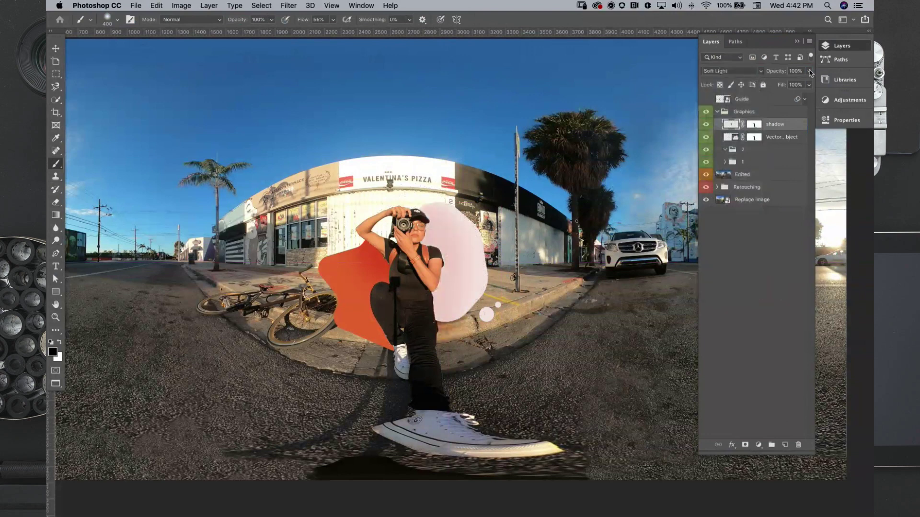
{"action": "left_click_drag", "start_coordinate": [808, 71], "coordinate": [784, 84]}
{"action": "key", "text": "v"}
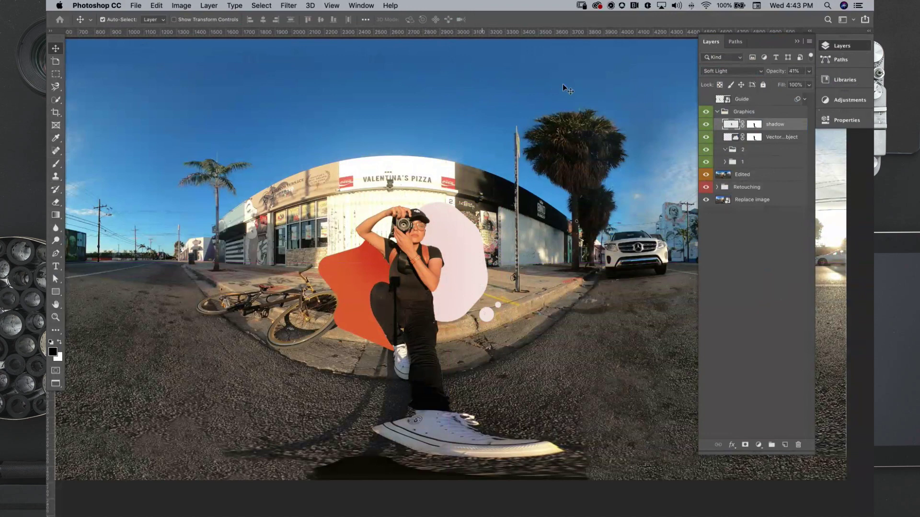
Place the mustard blob graphic from My Library over the photographer's upper body and scale it to 222.18%.
{"action": "left_click", "coordinate": [846, 85]}
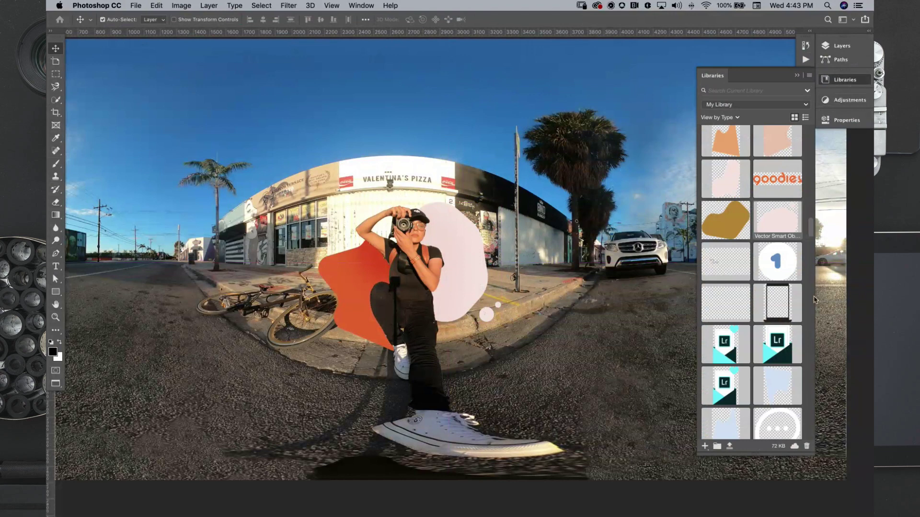
{"action": "mouse_move", "coordinate": [812, 230]}
{"action": "left_mouse_down"}
{"action": "mouse_move", "coordinate": [812, 247]}
{"action": "mouse_move", "coordinate": [812, 233]}
{"action": "left_mouse_up"}
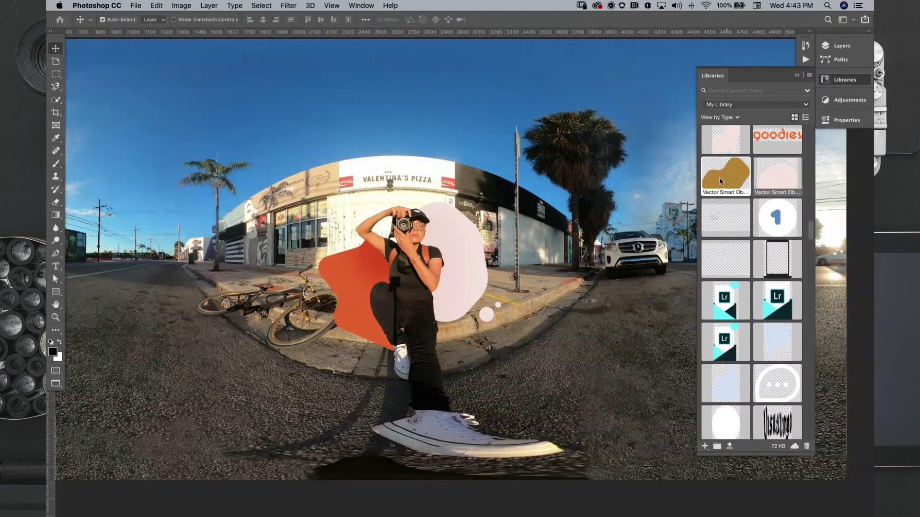
{"action": "left_click_drag", "start_coordinate": [720, 181], "coordinate": [403, 216]}
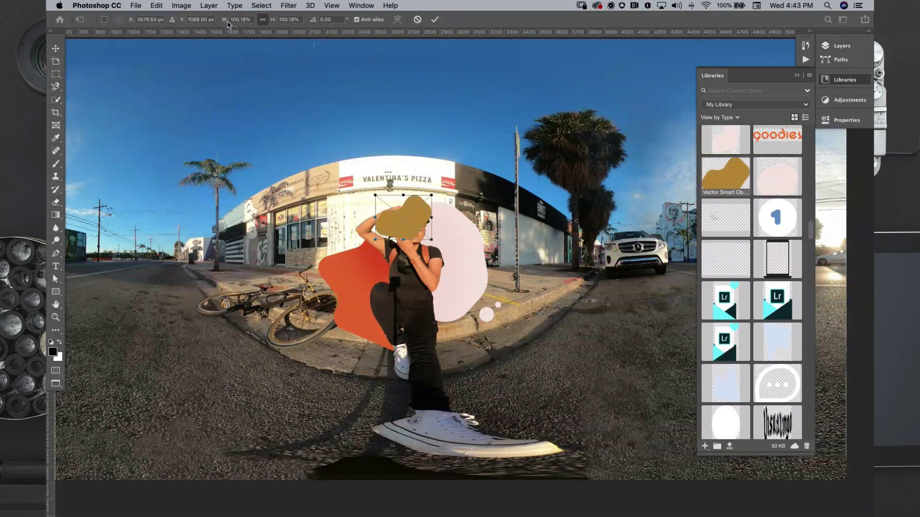
{"action": "left_click_drag", "start_coordinate": [225, 21], "coordinate": [288, 21]}
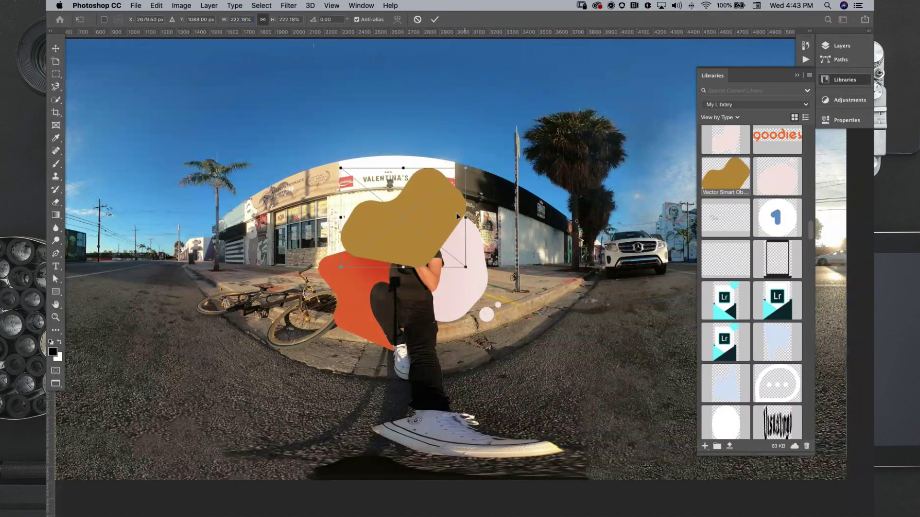
{"action": "left_click_drag", "start_coordinate": [451, 210], "coordinate": [427, 208]}
{"action": "key", "text": "Return"}
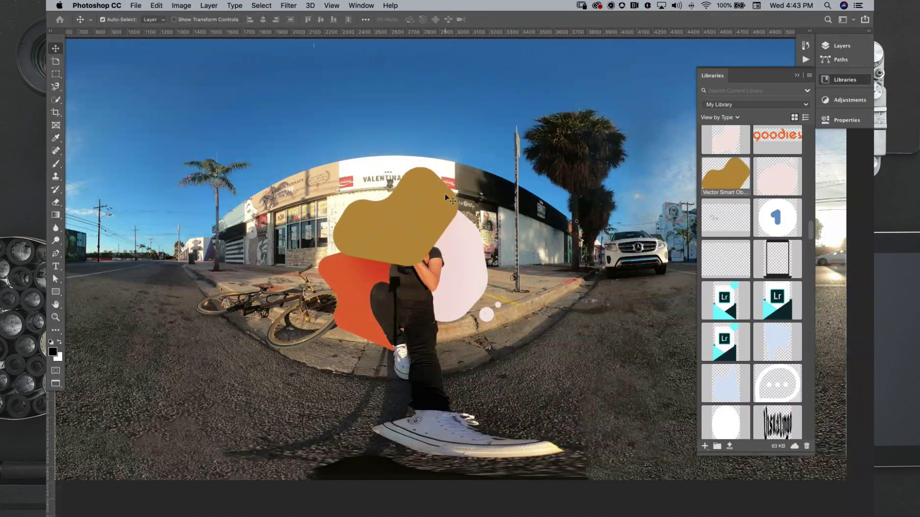
Copy the shadow layer's mask onto the mustard Vector Smart Object layer so the photographer shows in front of it.
{"action": "left_click", "coordinate": [838, 46]}
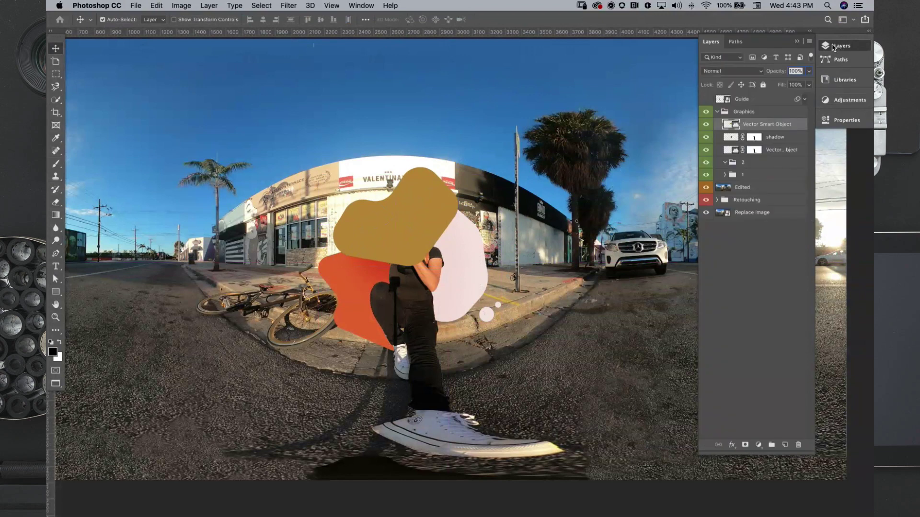
{"action": "left_click", "coordinate": [707, 125]}
{"action": "left_click", "coordinate": [704, 125]}
{"action": "left_click", "coordinate": [705, 125]}
{"action": "left_click", "coordinate": [705, 125]}
{"action": "right_click", "coordinate": [420, 207]}
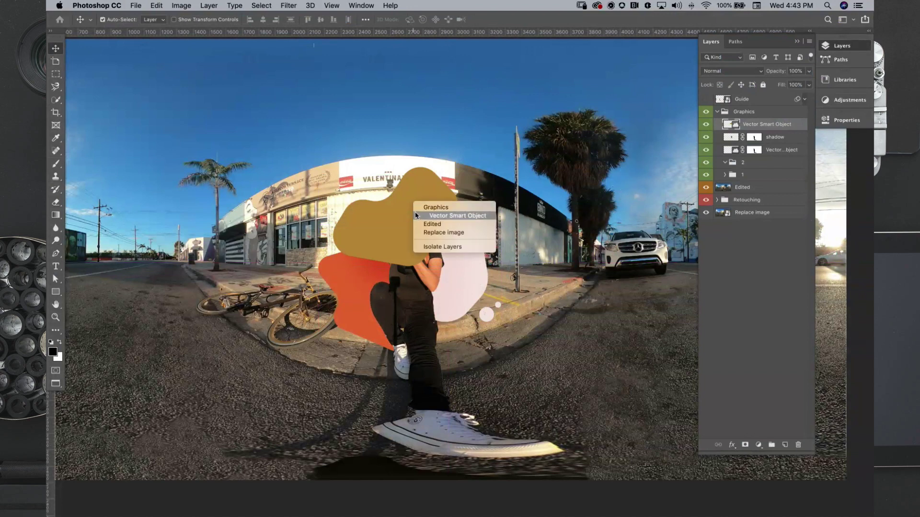
{"action": "key", "text": "Escape"}
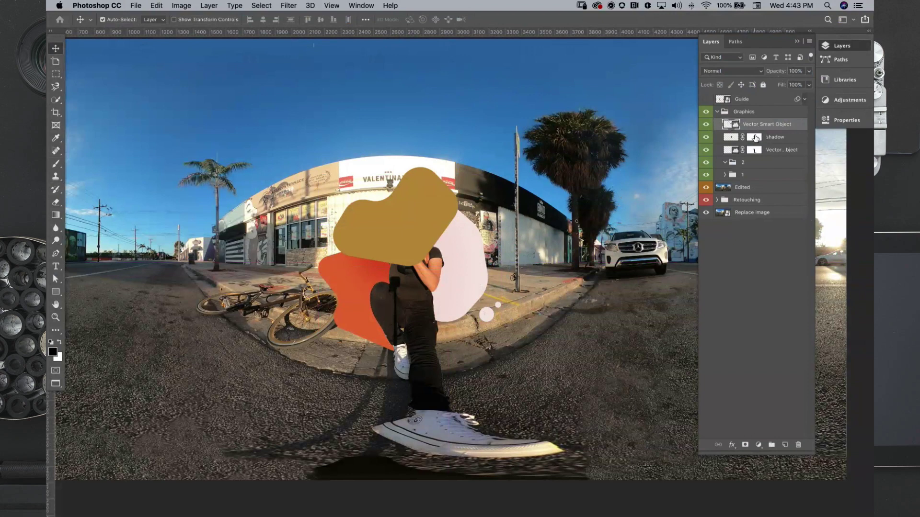
{"action": "left_click_drag", "start_coordinate": [755, 138], "coordinate": [754, 126]}
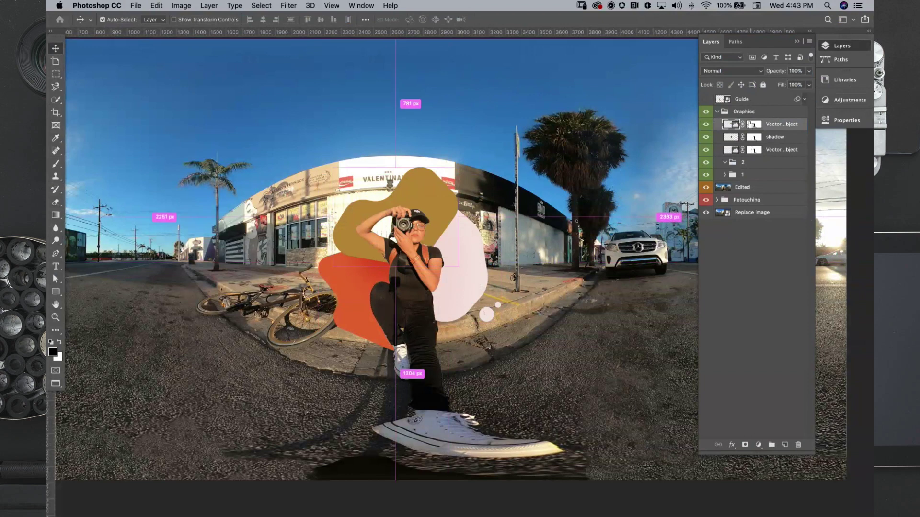
Check the mustard shape's masked edges around the raised arm and select the Self path.
{"action": "key", "text": "z"}
{"action": "left_click", "coordinate": [384, 229]}
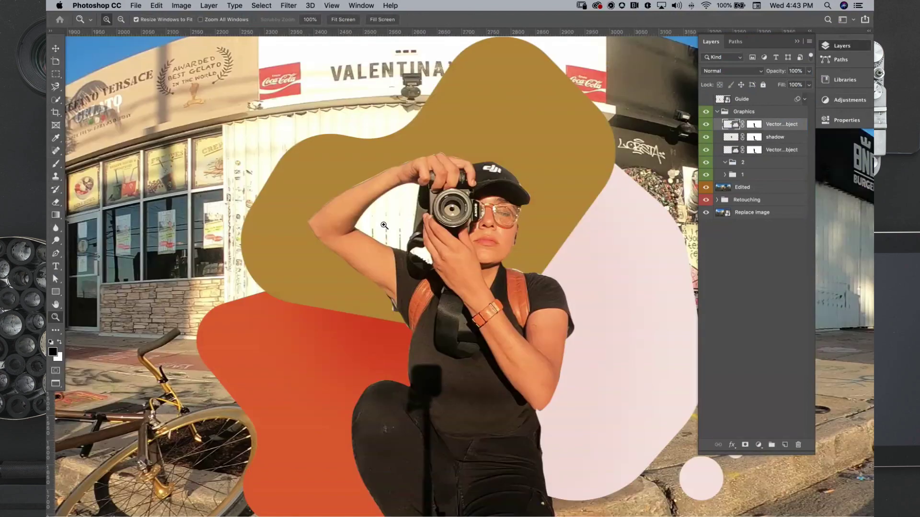
{"action": "key", "text": "v"}
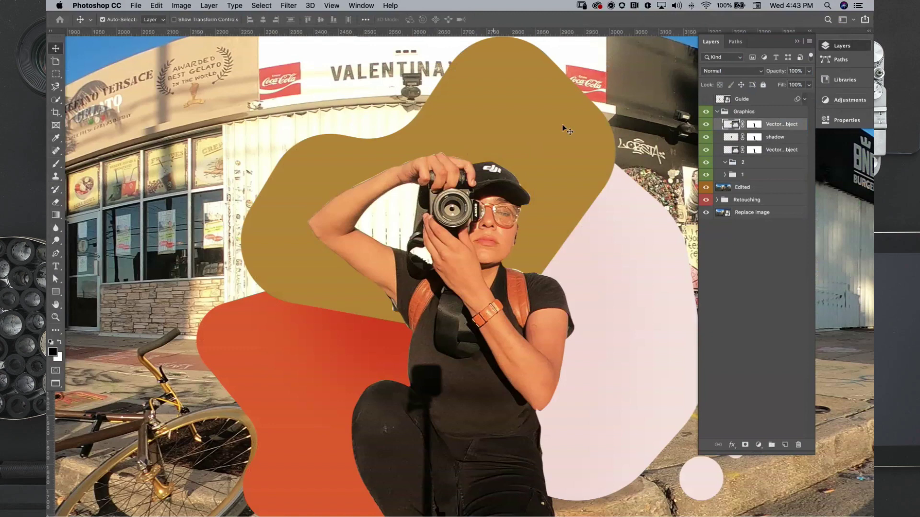
{"action": "left_click", "coordinate": [735, 42]}
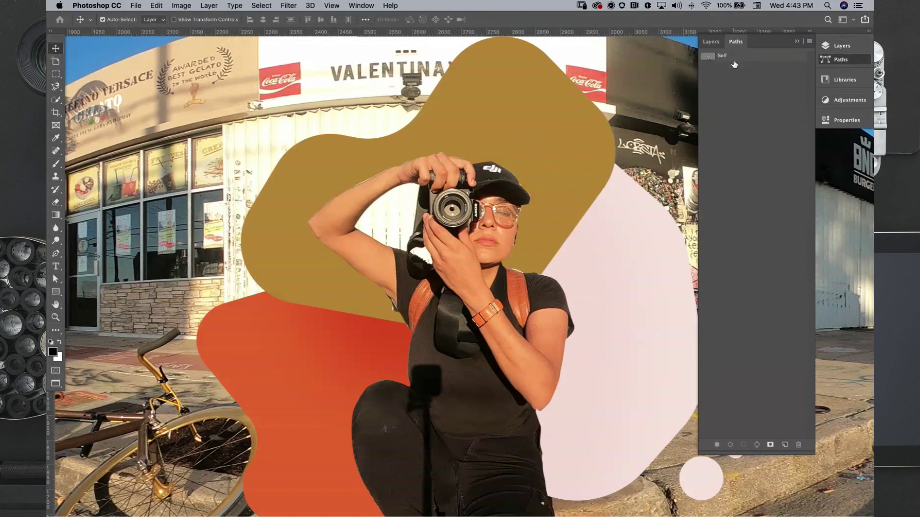
{"action": "left_click", "coordinate": [734, 59]}
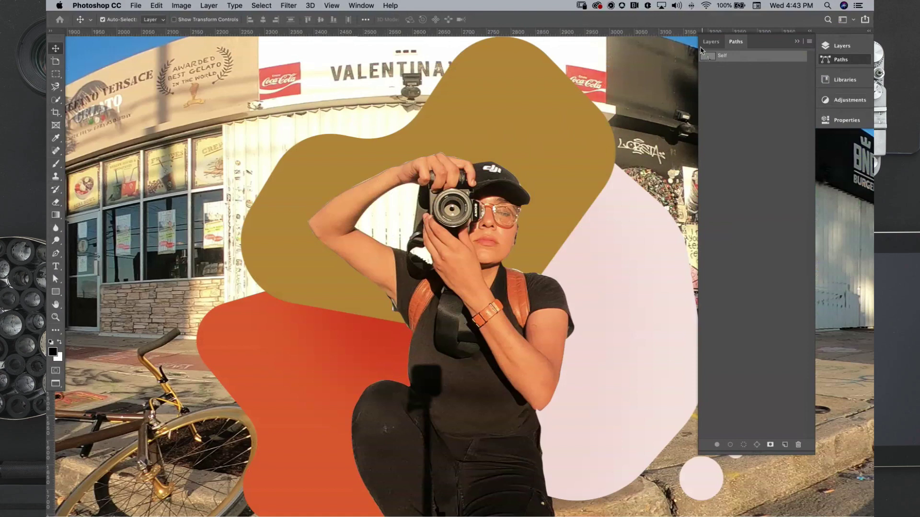
{"action": "left_click", "coordinate": [738, 82]}
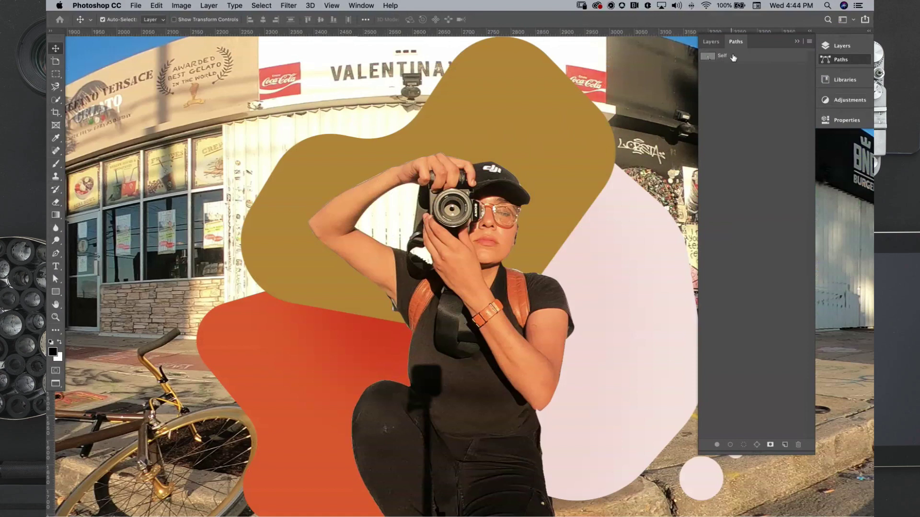
{"action": "left_click", "coordinate": [731, 56]}
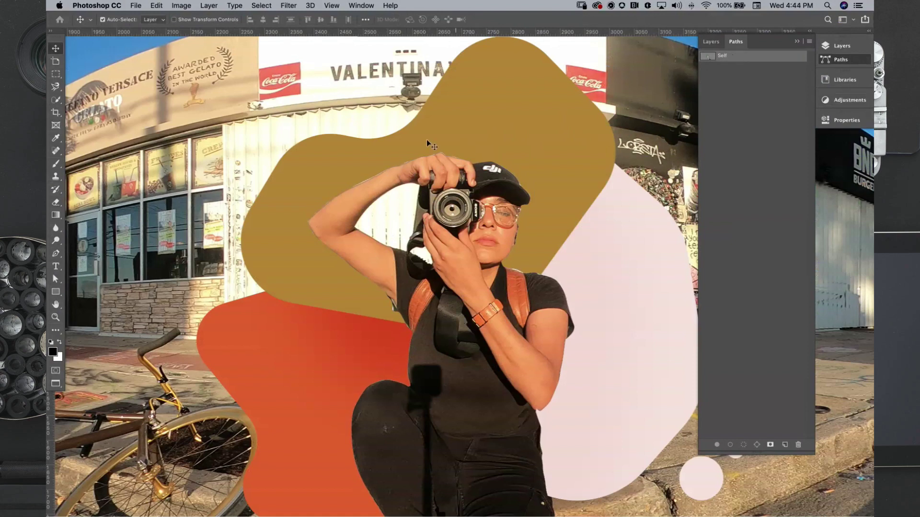
Add a closed Pen subpath to the Self path around the gap between the raised arm and the camera.
{"action": "key", "text": "p"}
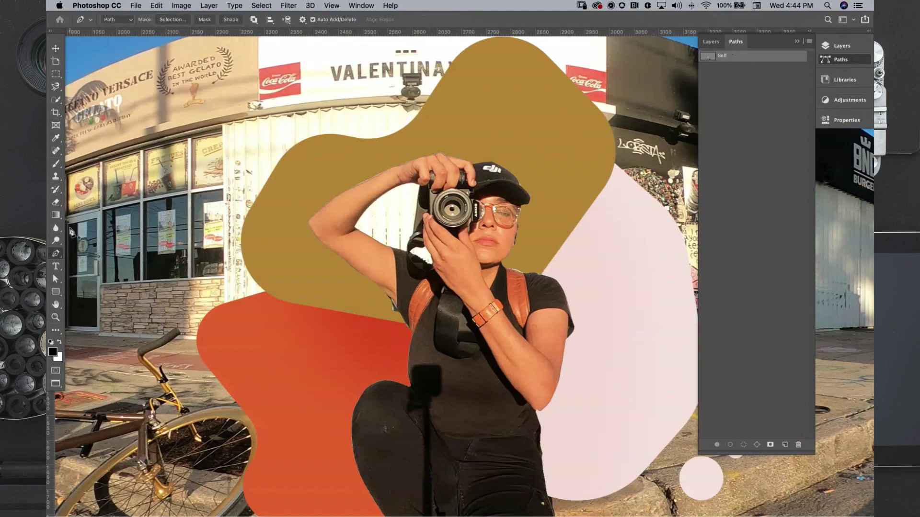
{"action": "left_click", "coordinate": [419, 185]}
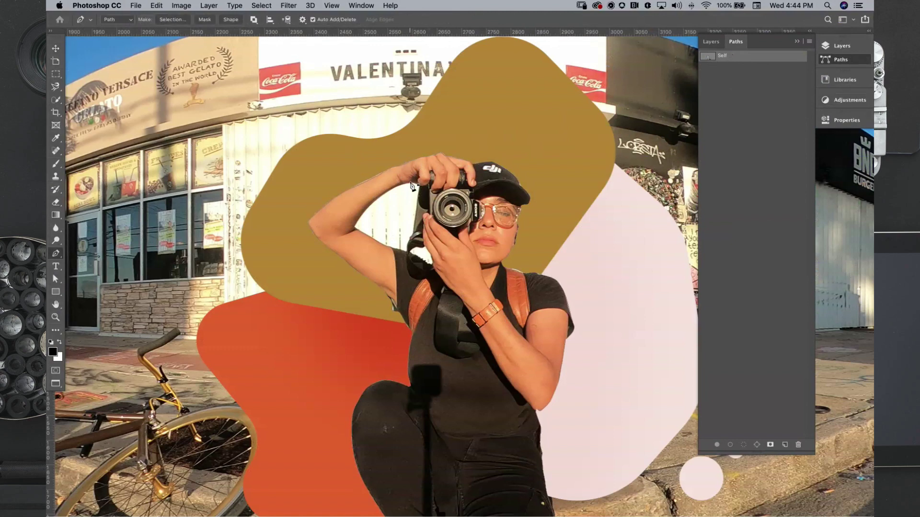
{"action": "left_click", "coordinate": [379, 197]}
{"action": "left_click", "coordinate": [372, 205]}
{"action": "left_click", "coordinate": [360, 219]}
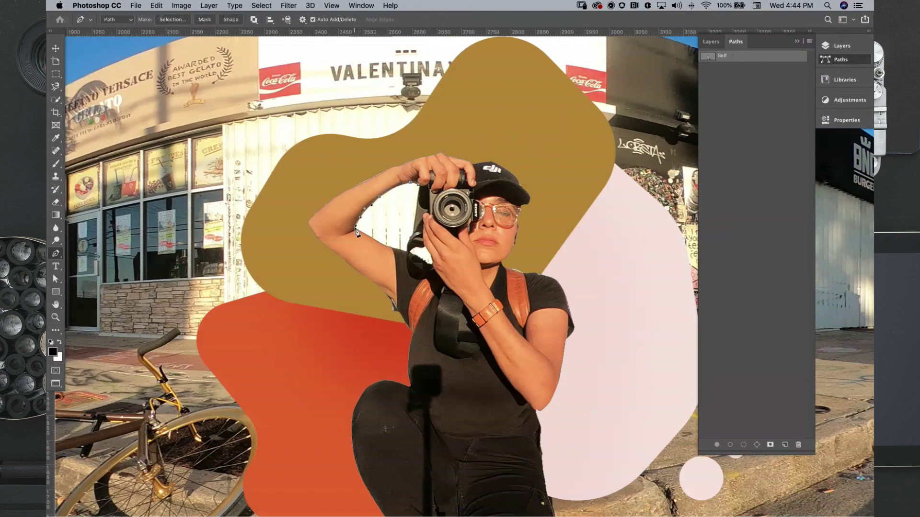
{"action": "left_click", "coordinate": [389, 247]}
{"action": "left_click", "coordinate": [421, 261]}
{"action": "left_click", "coordinate": [411, 247]}
{"action": "left_click", "coordinate": [417, 223]}
{"action": "left_click", "coordinate": [419, 185]}
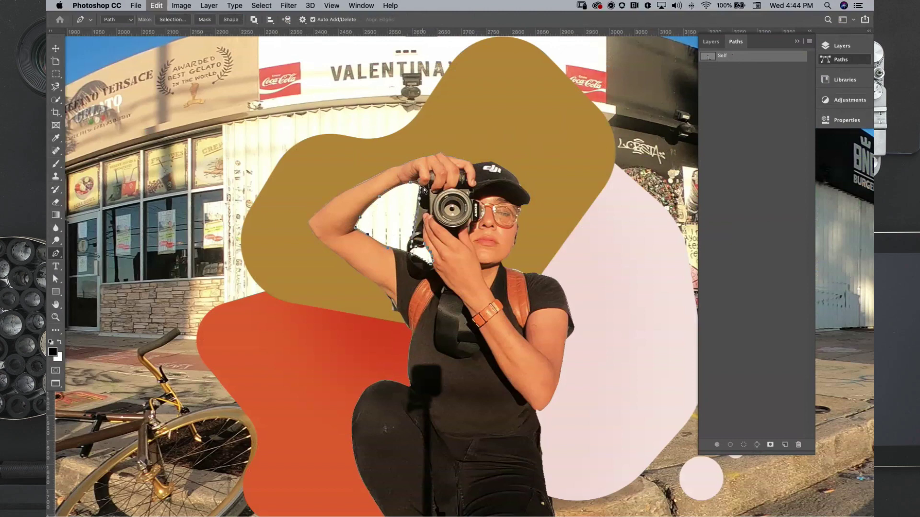
Load the Self path as a selection and target the mustard shape's mask with white as the foreground colour.
{"action": "left_click", "coordinate": [710, 57], "text": "super"}
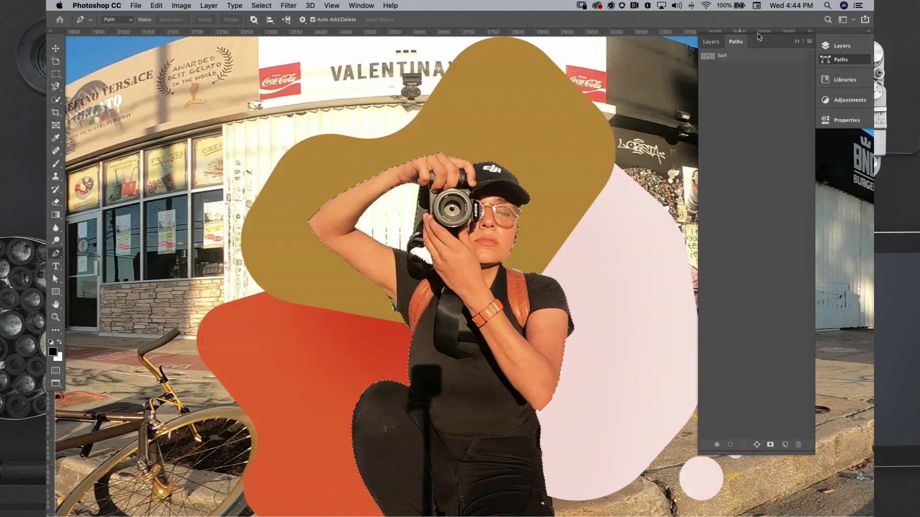
{"action": "left_click", "coordinate": [711, 42]}
{"action": "key", "text": "x"}
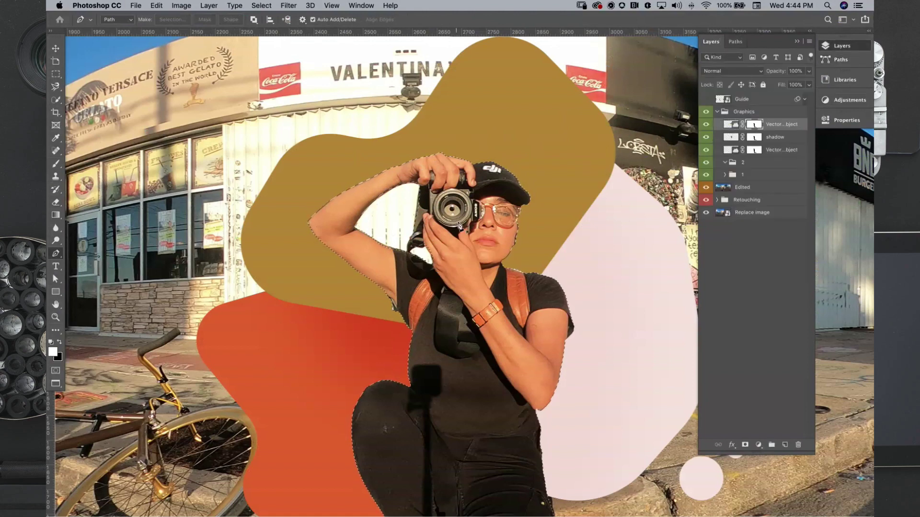
Try brushing the mustard shape's mask around the camera and arm gap with white and black, undoing each stroke.
{"action": "key", "text": "b"}
{"action": "left_click_drag", "start_coordinate": [413, 258], "coordinate": [411, 219]}
{"action": "key", "text": "super+z"}
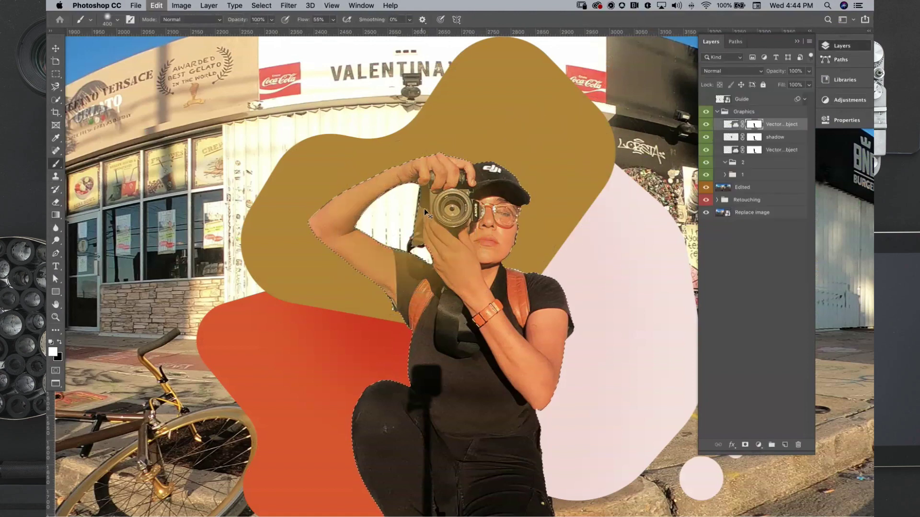
{"action": "key", "text": "x"}
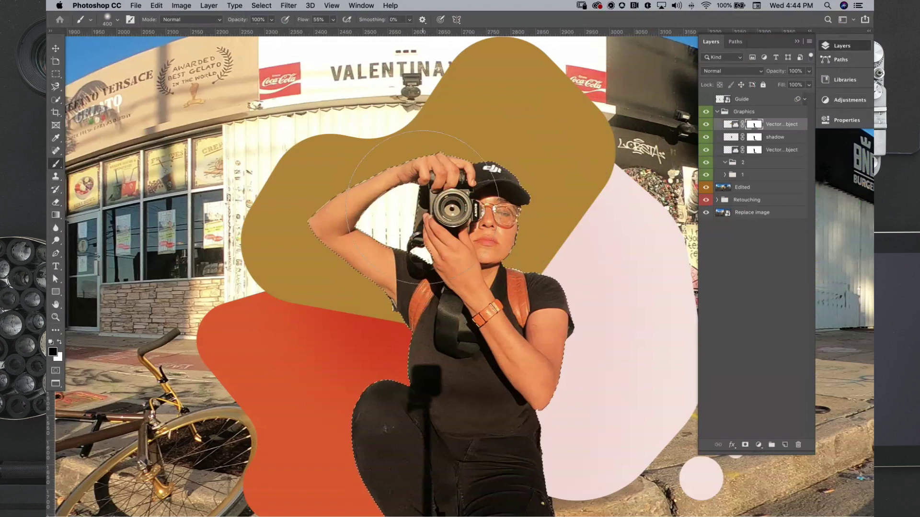
{"action": "left_click_drag", "start_coordinate": [425, 210], "coordinate": [452, 218]}
{"action": "key", "text": "super+z"}
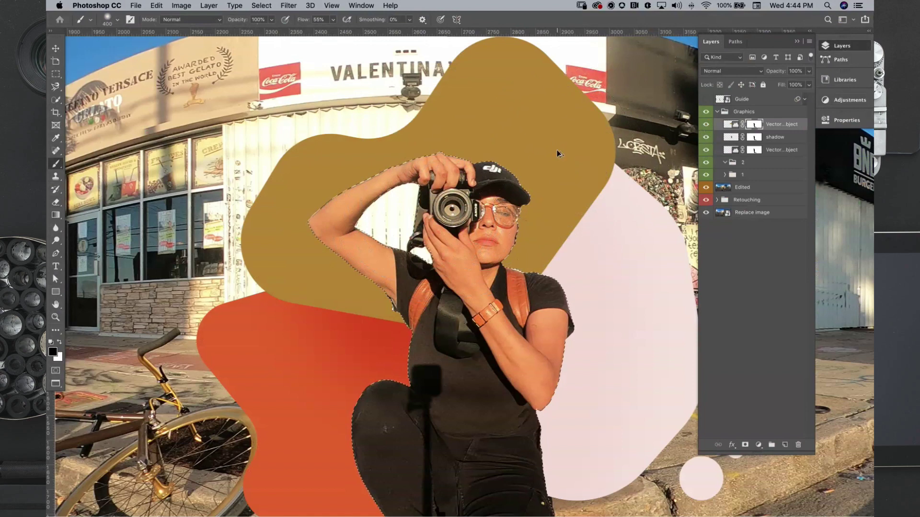
Invert the selection made from the Self path.
{"action": "key", "text": "super+alt+i"}
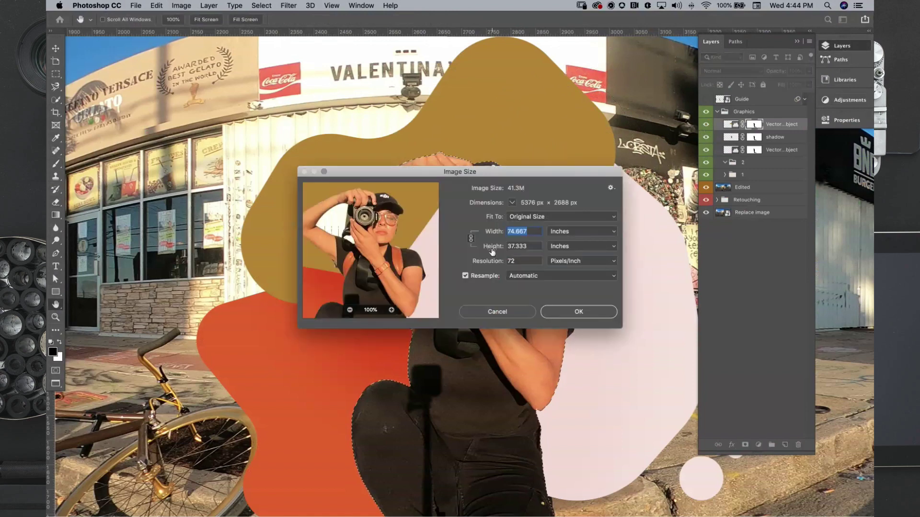
{"action": "left_click", "coordinate": [523, 311]}
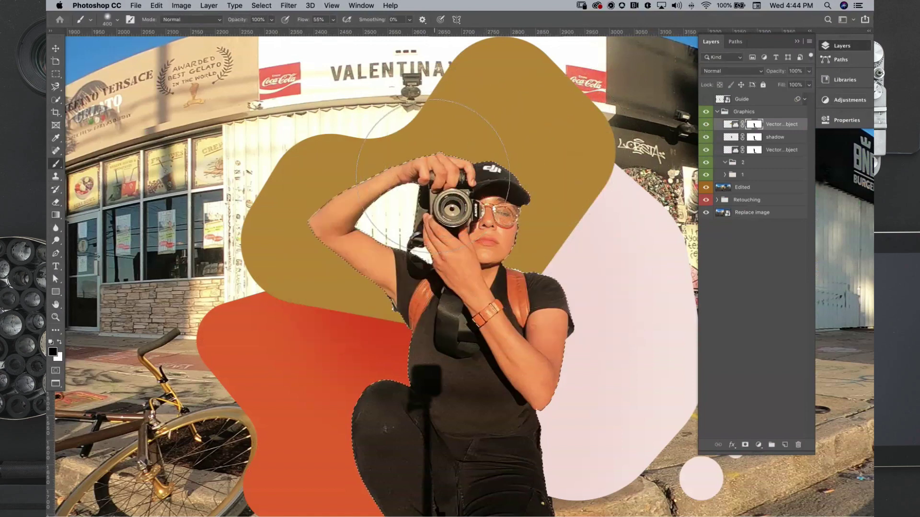
{"action": "left_click", "coordinate": [262, 6]}
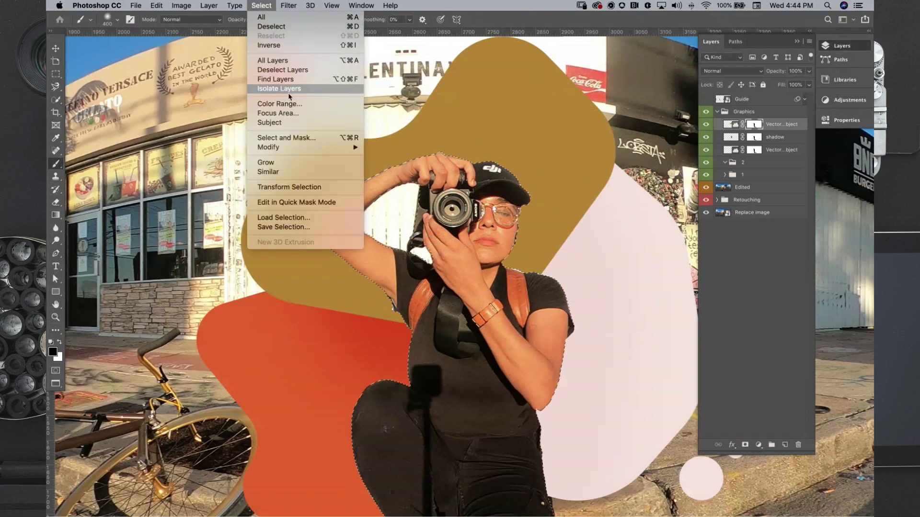
{"action": "left_click", "coordinate": [307, 48]}
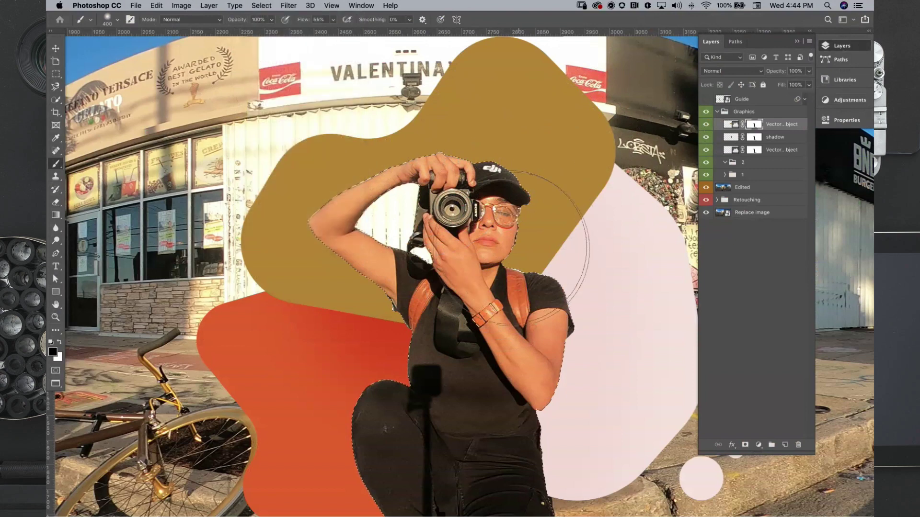
Brush black over the arm gap on the mustard shape's mask and set the brush flow to 100%.
{"action": "mouse_move", "coordinate": [407, 215]}
{"action": "left_mouse_down"}
{"action": "mouse_move", "coordinate": [364, 210]}
{"action": "mouse_move", "coordinate": [345, 225]}
{"action": "mouse_move", "coordinate": [401, 221]}
{"action": "left_mouse_up"}
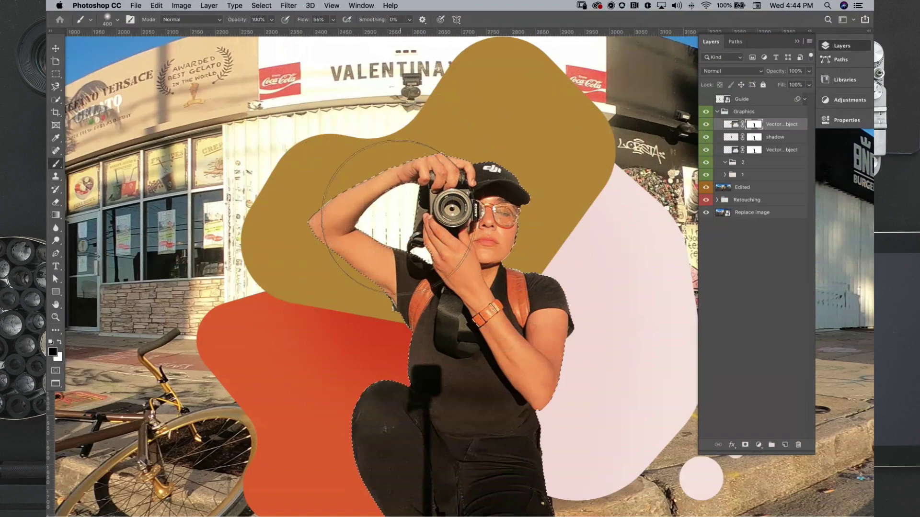
{"action": "left_click", "coordinate": [335, 20]}
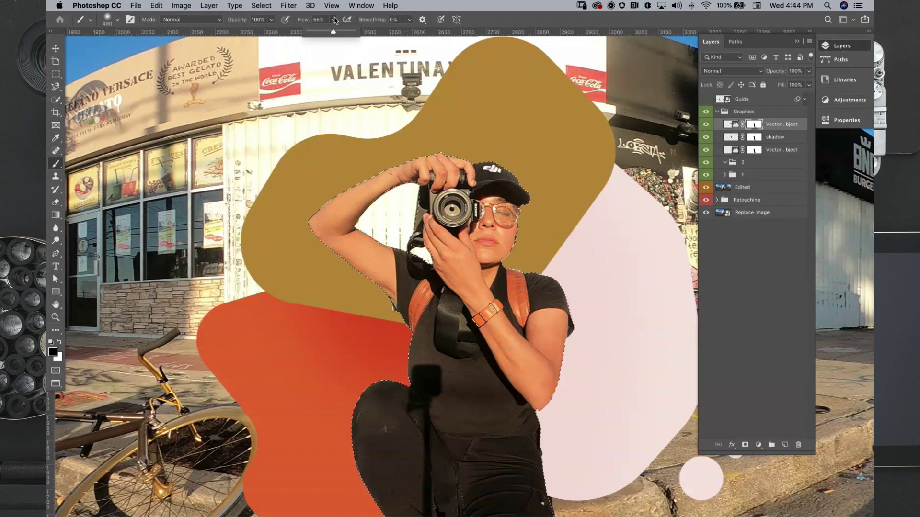
{"action": "left_click_drag", "start_coordinate": [335, 31], "coordinate": [360, 32]}
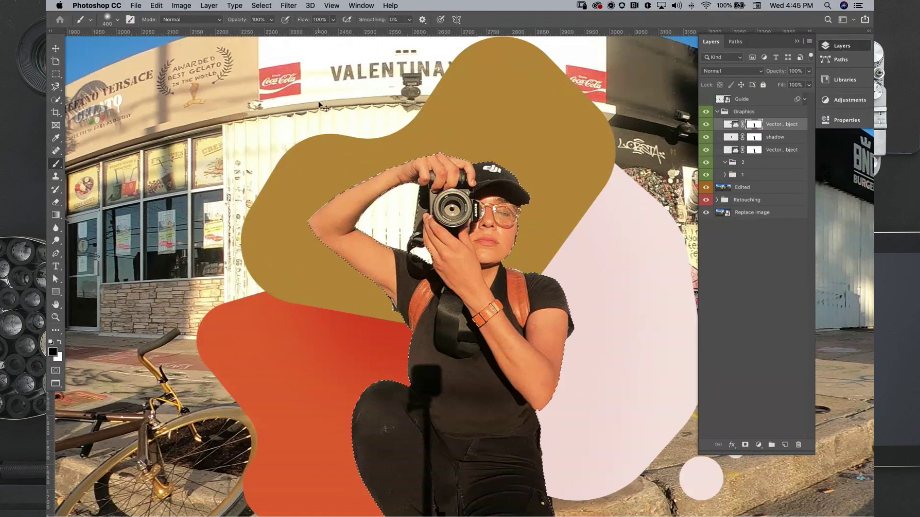
Try painting white on the mustard shape's mask over the raised arm and its gap, and undo the strokes.
{"action": "key", "text": "super+semicolon"}
{"action": "key", "text": "super+minus"}
{"action": "key", "text": "super+minus"}
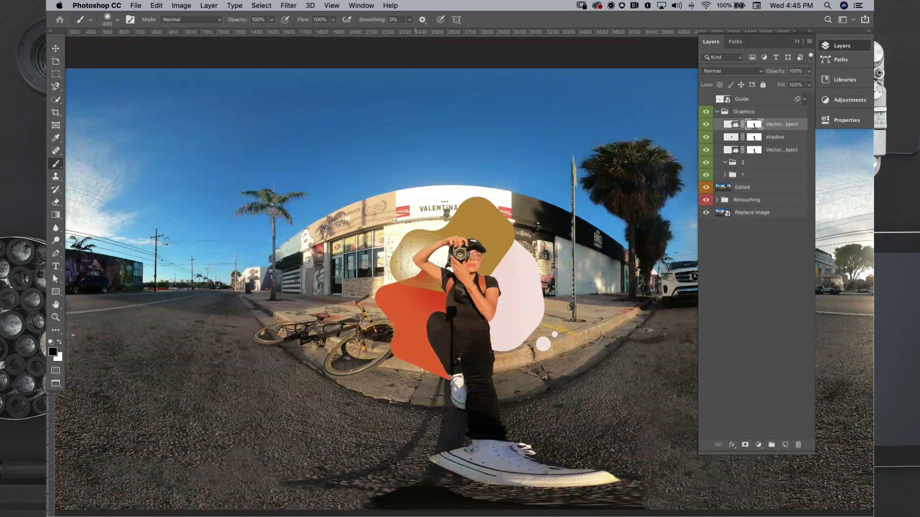
{"action": "key", "text": "x"}
{"action": "mouse_move", "coordinate": [441, 253]}
{"action": "left_mouse_down"}
{"action": "mouse_move", "coordinate": [448, 269]}
{"action": "mouse_move", "coordinate": [442, 258]}
{"action": "left_mouse_up"}
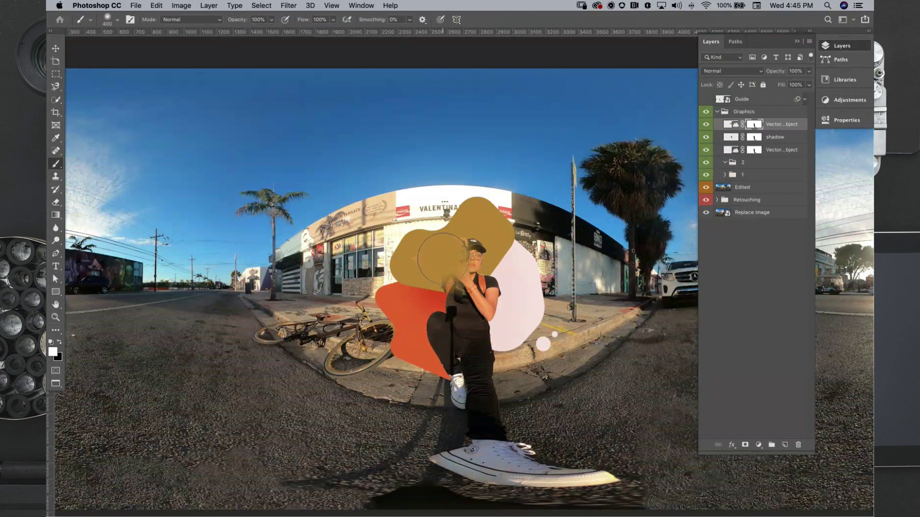
{"action": "key", "text": "super+z"}
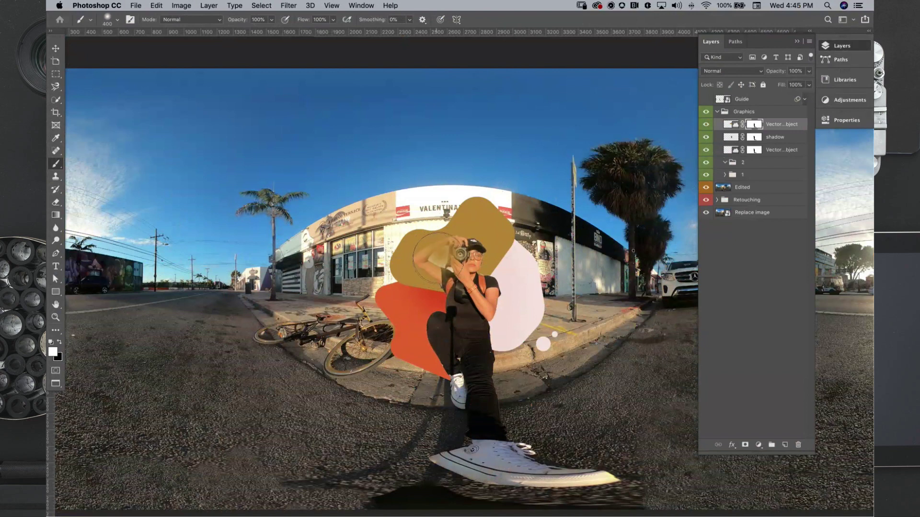
{"action": "left_click_drag", "start_coordinate": [436, 259], "coordinate": [437, 258]}
{"action": "key", "text": "super+z"}
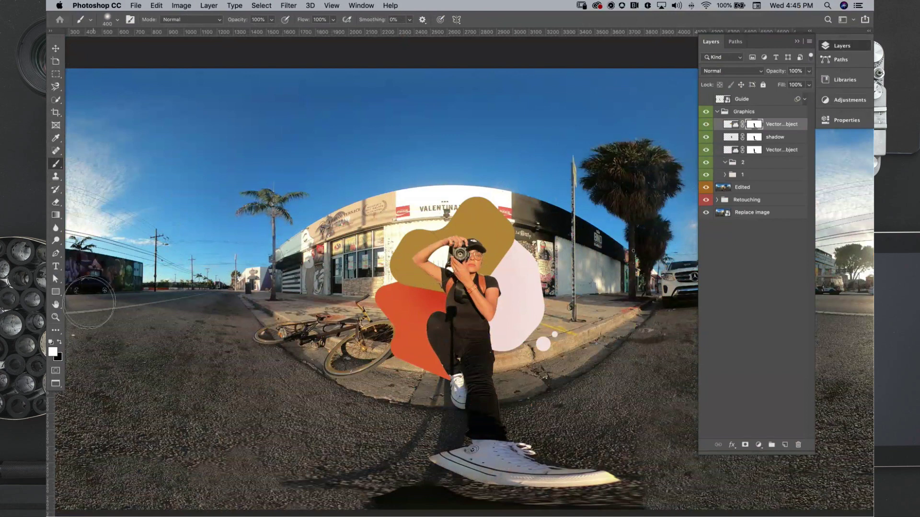
Keep white as the foreground colour and try painting it on the mustard shape's mask over the camera and raised arm.
{"action": "left_click", "coordinate": [53, 353]}
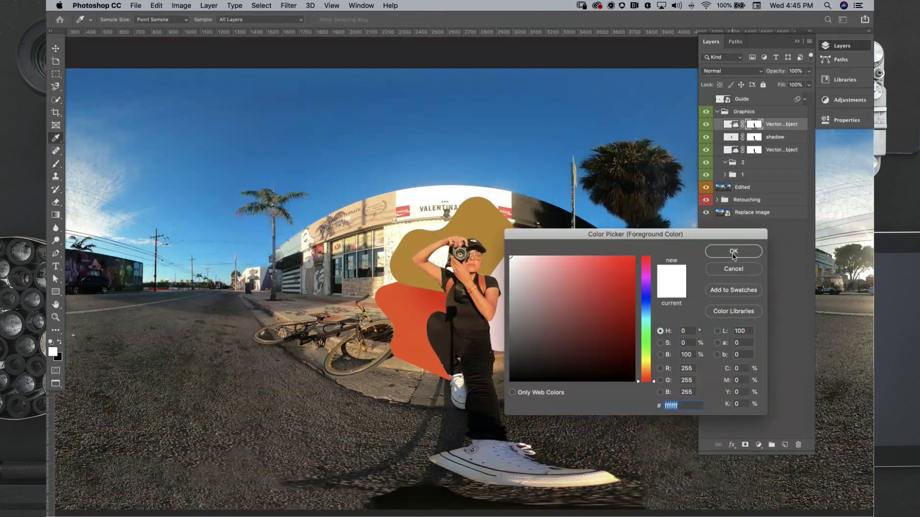
{"action": "key", "text": "Return"}
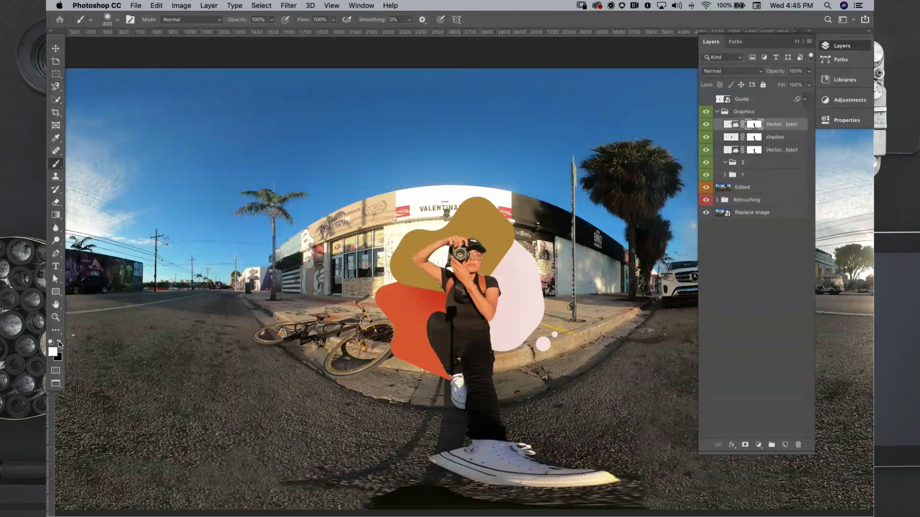
{"action": "left_click", "coordinate": [60, 342]}
{"action": "left_click", "coordinate": [62, 343]}
{"action": "left_click", "coordinate": [62, 343]}
{"action": "left_click", "coordinate": [62, 343]}
{"action": "left_click", "coordinate": [62, 343]}
{"action": "key", "text": "x"}
{"action": "mouse_move", "coordinate": [417, 242]}
{"action": "left_mouse_down"}
{"action": "mouse_move", "coordinate": [441, 259]}
{"action": "mouse_move", "coordinate": [456, 240]}
{"action": "mouse_move", "coordinate": [431, 249]}
{"action": "mouse_move", "coordinate": [465, 240]}
{"action": "left_mouse_up"}
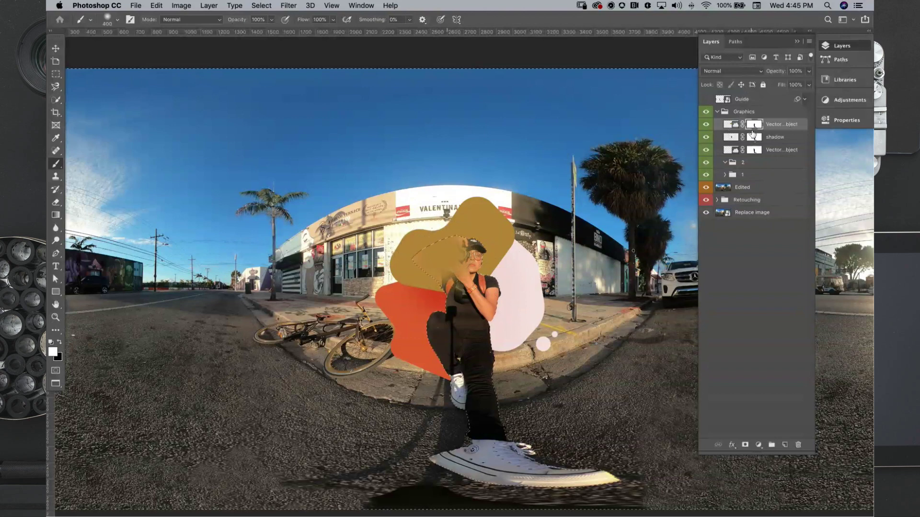
Load the Self path as a selection, deselect it, and undo the white painting on the mustard shape's mask.
{"action": "left_click", "coordinate": [736, 42]}
{"action": "left_click", "coordinate": [709, 60], "text": "super"}
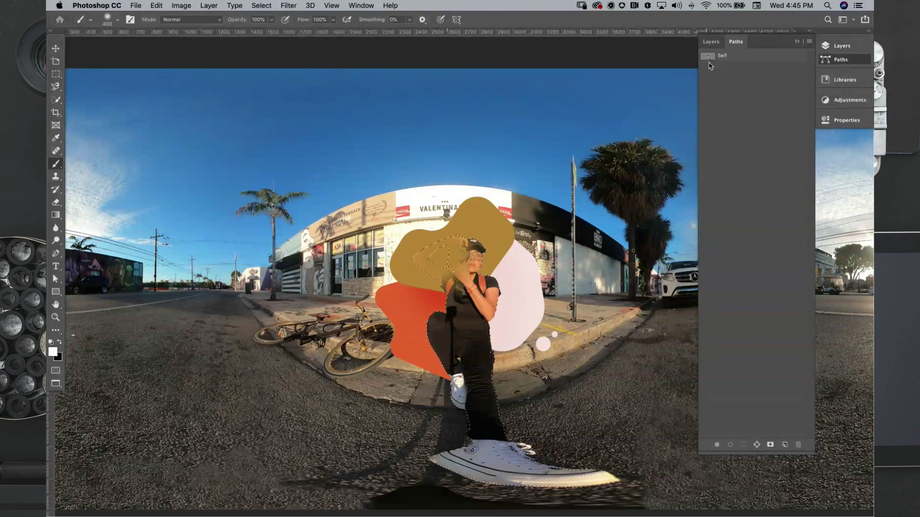
{"action": "left_click", "coordinate": [716, 43]}
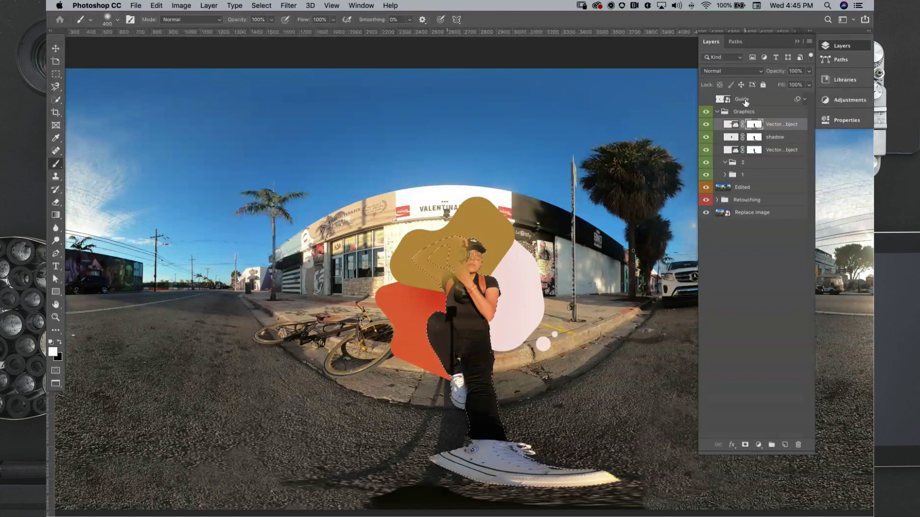
{"action": "key", "text": "super+d"}
{"action": "key", "text": "z"}
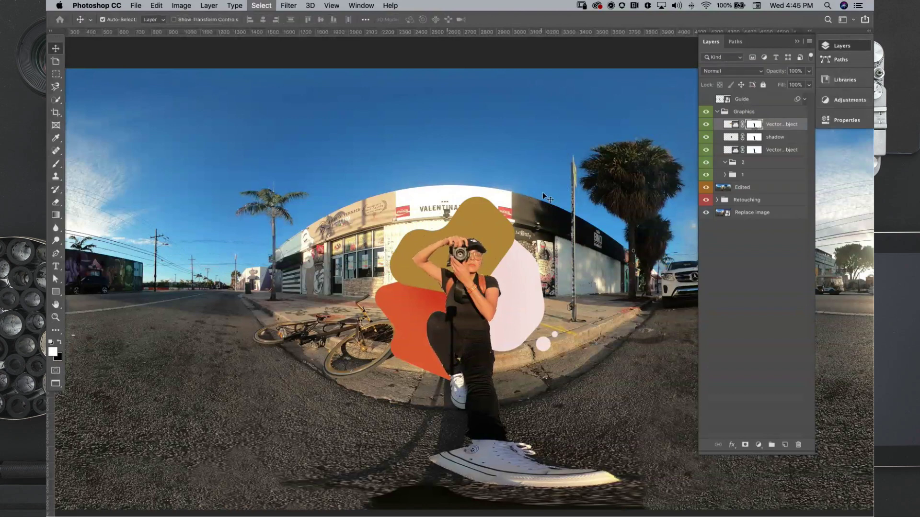
Reset the colours to default black and white and add a layer named "shadow" above the mustard shape.
{"action": "key", "text": "v"}
{"action": "key", "text": "d"}
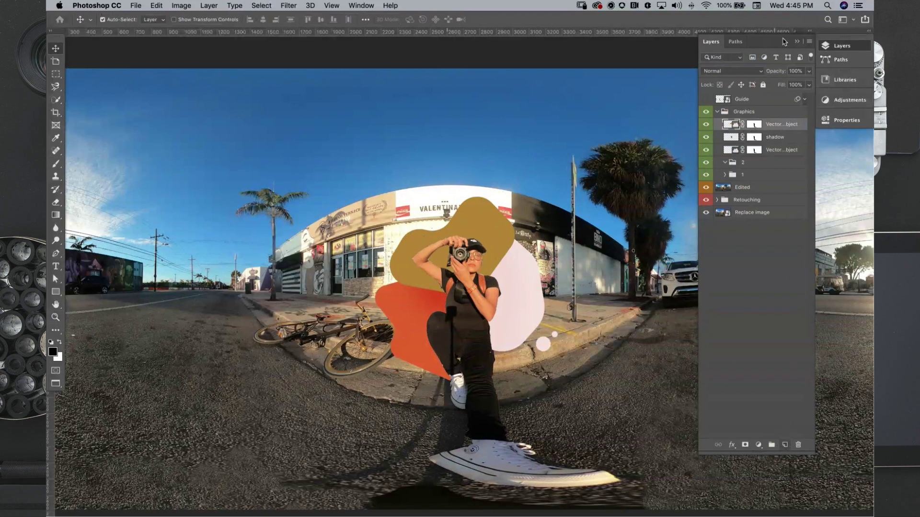
{"action": "key", "text": "z"}
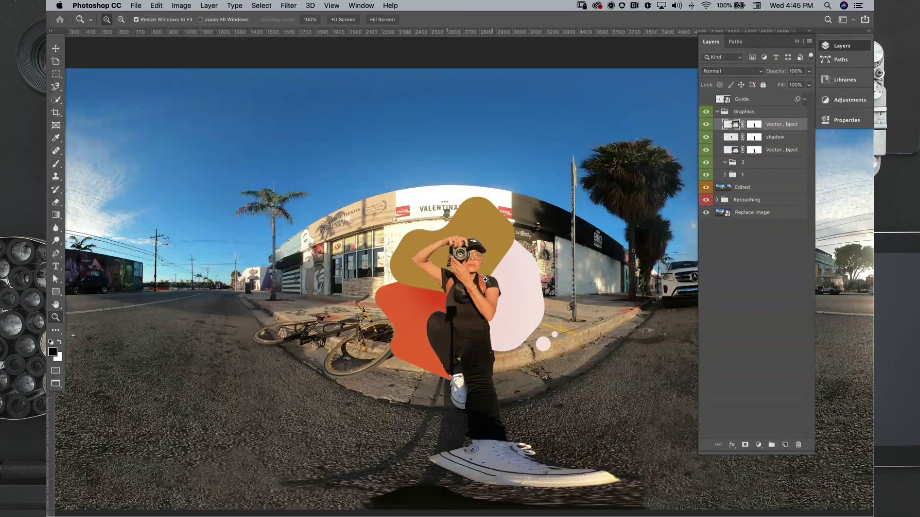
{"action": "left_click", "coordinate": [461, 252]}
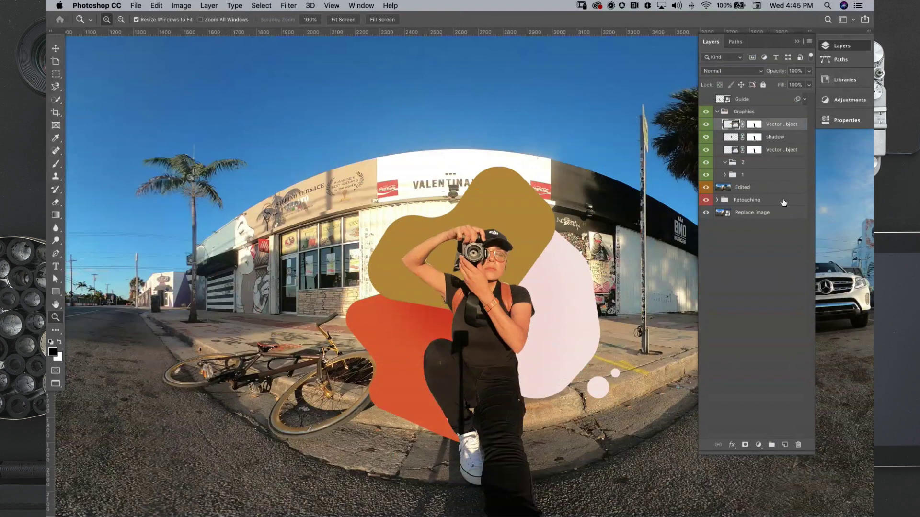
{"action": "left_click", "coordinate": [785, 445]}
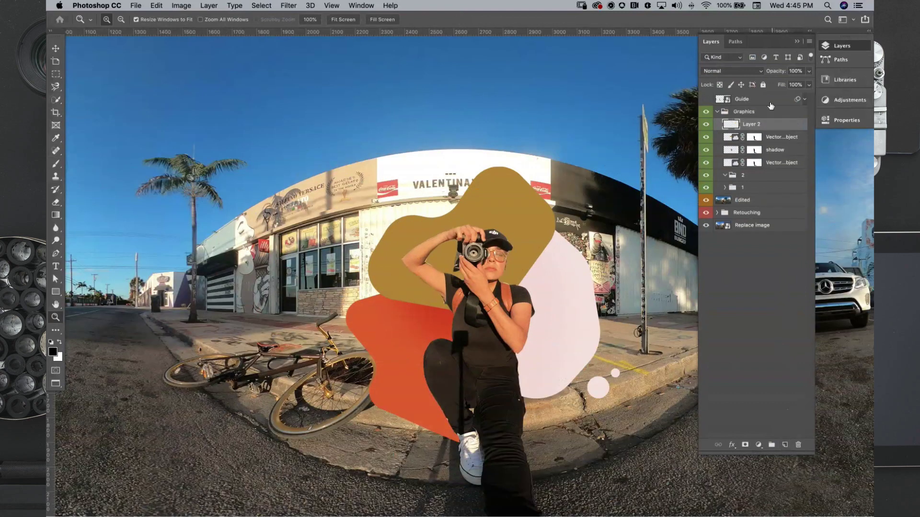
{"action": "double_click", "coordinate": [752, 124]}
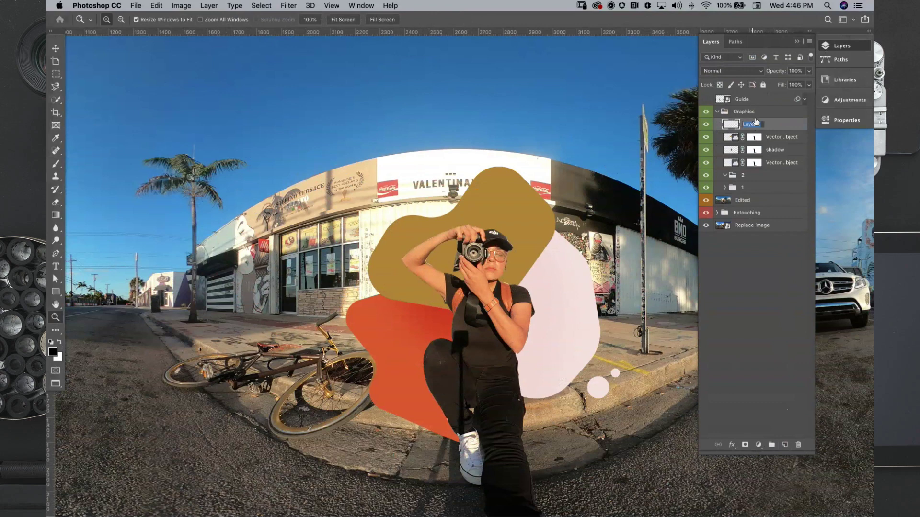
{"action": "type", "text": "shadow"}
{"action": "key", "text": "Return"}
Brush soft black on the new shadow layer over the photographer's raised arm, arm gap and camera.
{"action": "key", "text": "b"}
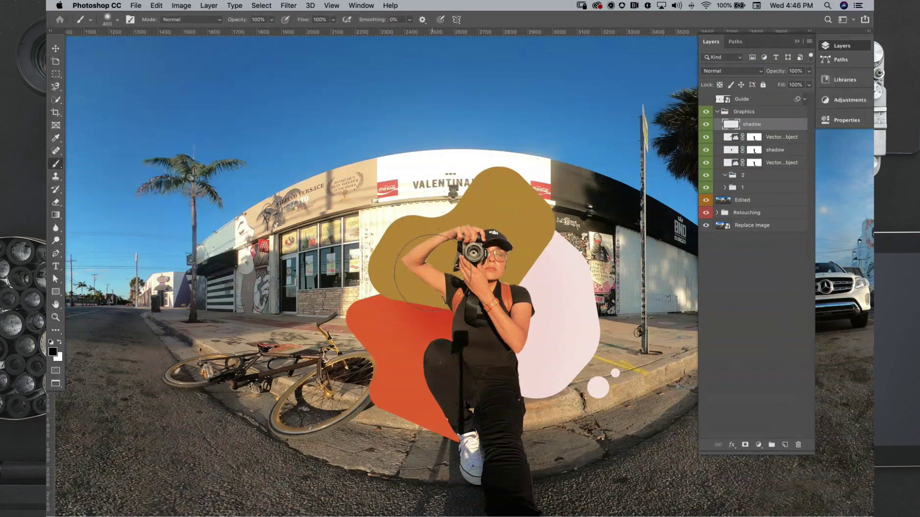
{"action": "left_click", "coordinate": [429, 271]}
{"action": "key", "text": "super+z"}
{"action": "mouse_move", "coordinate": [439, 229]}
{"action": "left_mouse_down"}
{"action": "mouse_move", "coordinate": [410, 256]}
{"action": "mouse_move", "coordinate": [441, 246]}
{"action": "mouse_move", "coordinate": [453, 259]}
{"action": "left_mouse_up"}
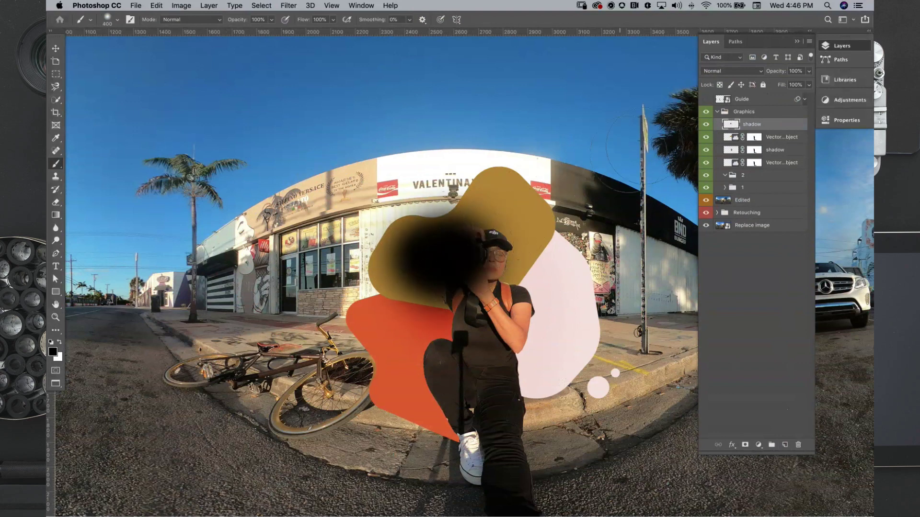
Set the new shadow layer's blend mode to Soft Light and its opacity to 61%.
{"action": "left_click", "coordinate": [722, 71]}
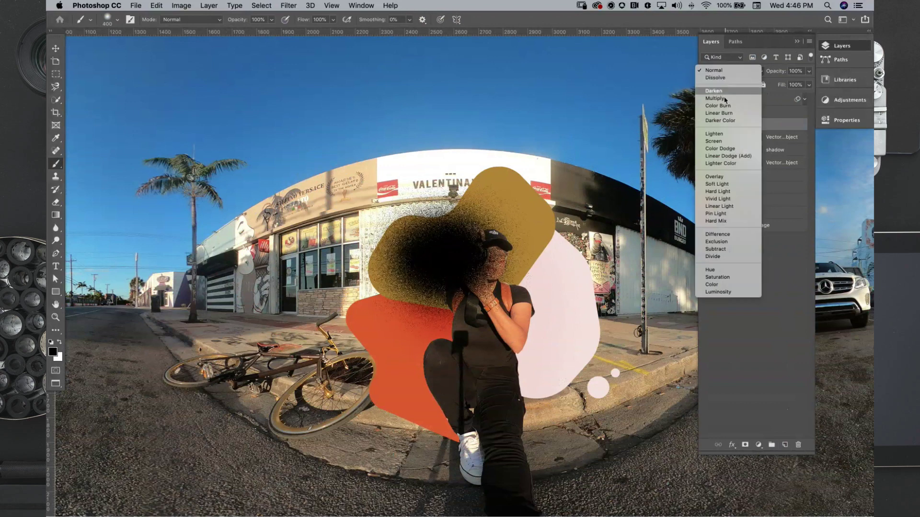
{"action": "left_click", "coordinate": [723, 184]}
{"action": "left_click", "coordinate": [809, 71]}
{"action": "left_click_drag", "start_coordinate": [810, 83], "coordinate": [786, 87]}
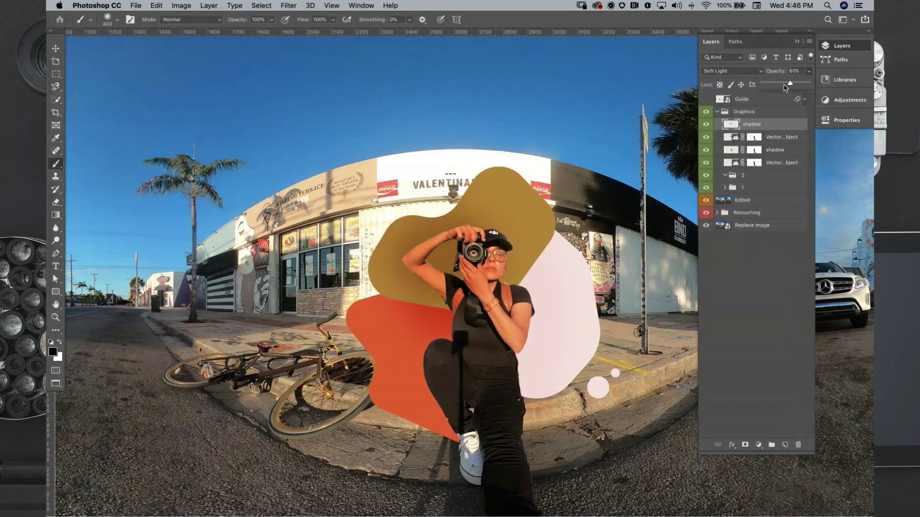
Copy the mustard shape's layer mask onto the new shadow layer.
{"action": "left_click_drag", "start_coordinate": [748, 138], "coordinate": [753, 126]}
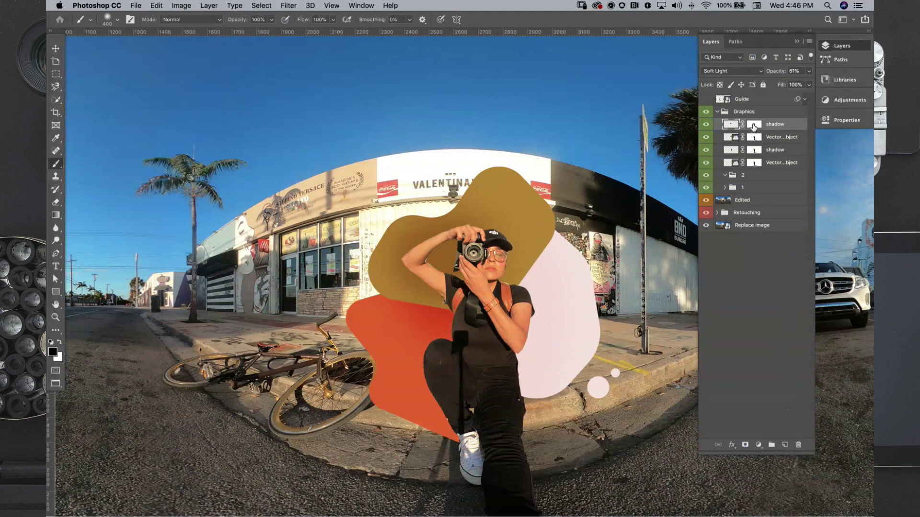
{"action": "key", "text": "v"}
{"action": "key", "text": "z"}
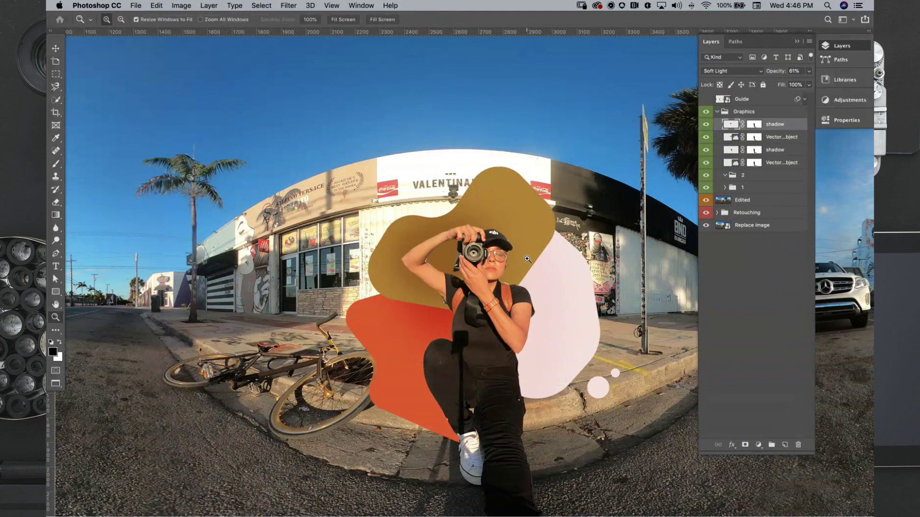
Unlink the new shadow from its mask, shift it slightly behind the raised arm, and relink the mask.
{"action": "key", "text": "v"}
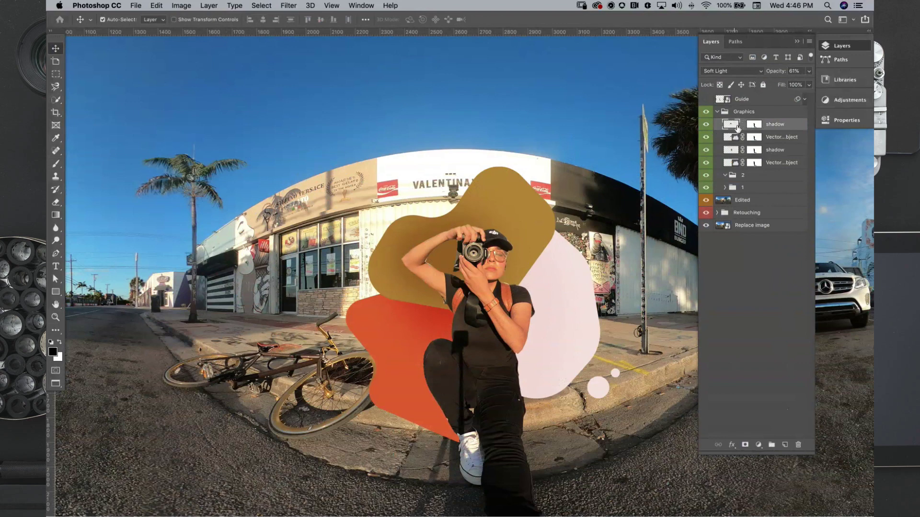
{"action": "left_click_drag", "start_coordinate": [440, 228], "coordinate": [465, 264]}
{"action": "key", "text": "z"}
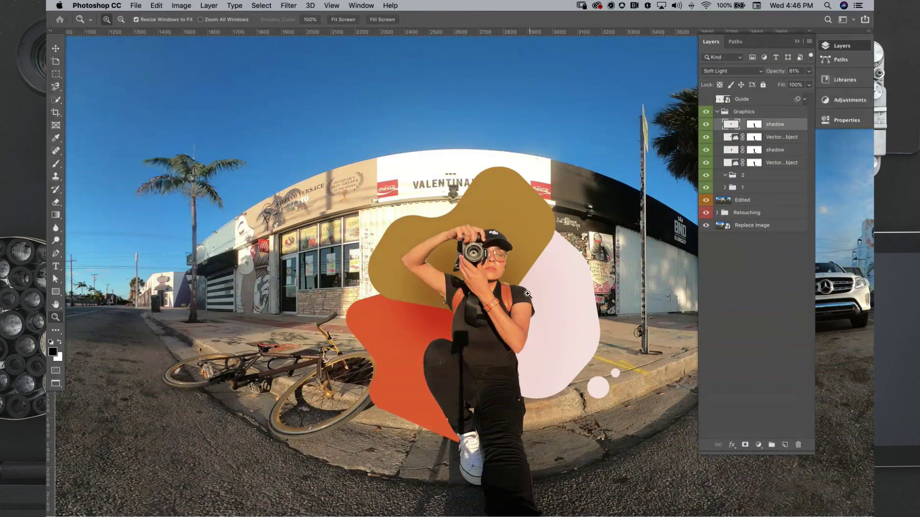
{"action": "left_click", "coordinate": [534, 289], "text": "alt"}
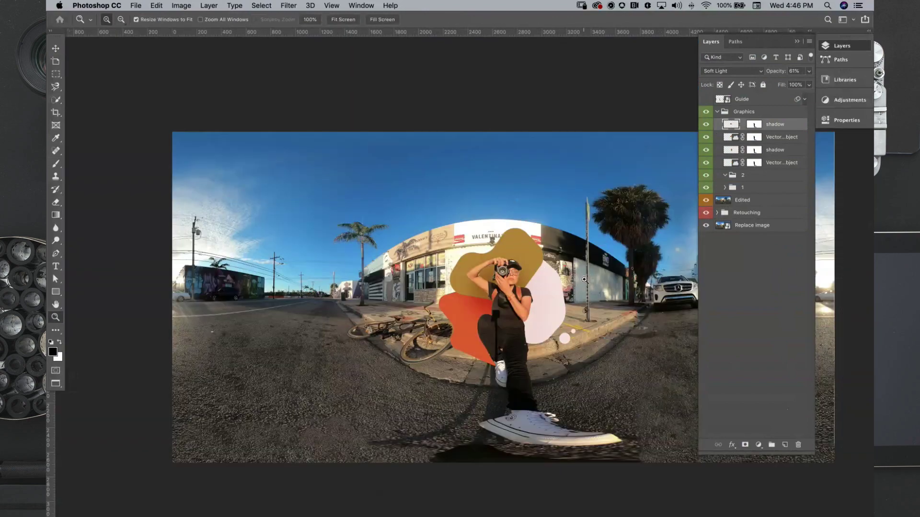
{"action": "left_click", "coordinate": [591, 256]}
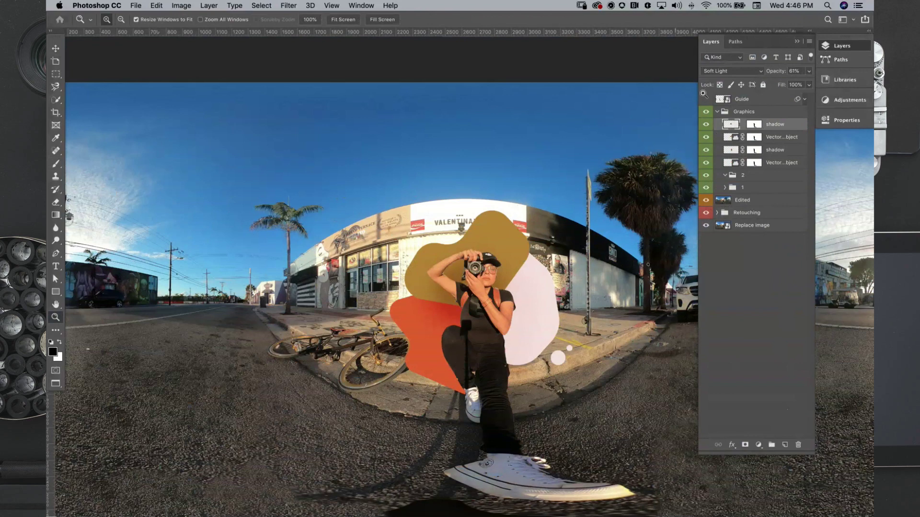
{"action": "left_click", "coordinate": [568, 214], "text": "alt"}
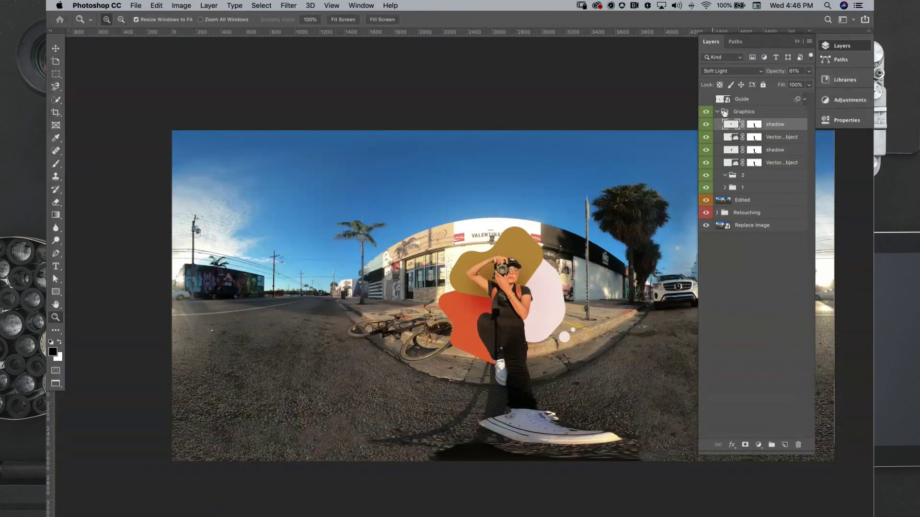
Show the Guide layer and add a new group named "Type" above the Graphics group.
{"action": "left_click_drag", "start_coordinate": [572, 273], "coordinate": [498, 264]}
{"action": "left_click", "coordinate": [705, 100]}
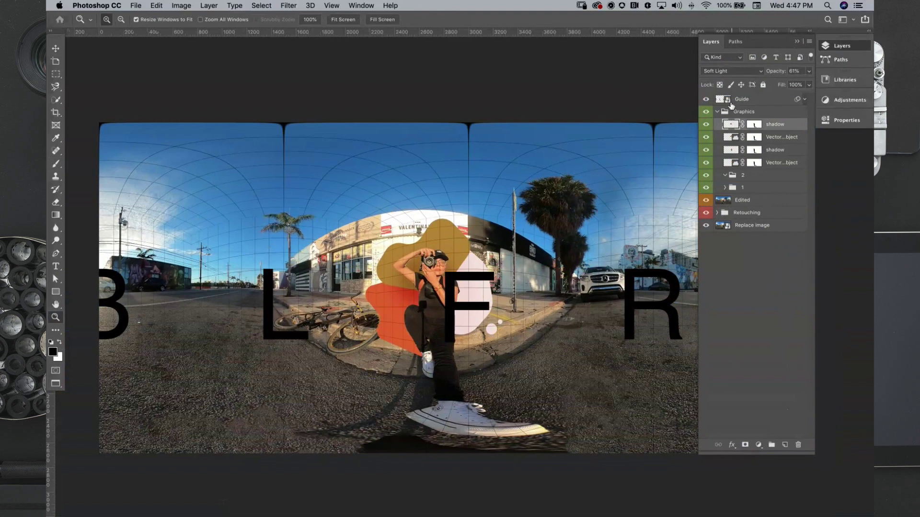
{"action": "left_click", "coordinate": [755, 114]}
{"action": "left_click", "coordinate": [771, 446]}
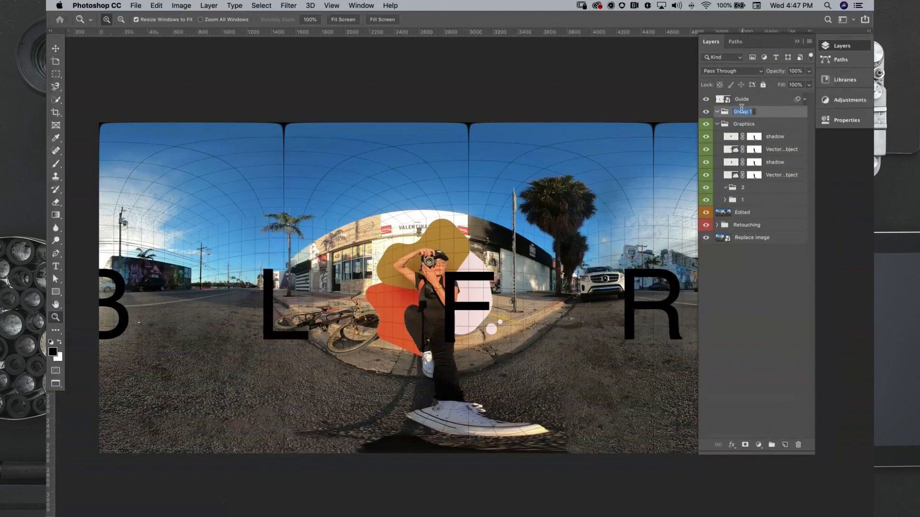
{"action": "type", "text": "Type"}
{"action": "key", "text": "Return"}
Colour-label the Type group blue and collapse the Graphics group.
{"action": "right_click", "coordinate": [704, 114]}
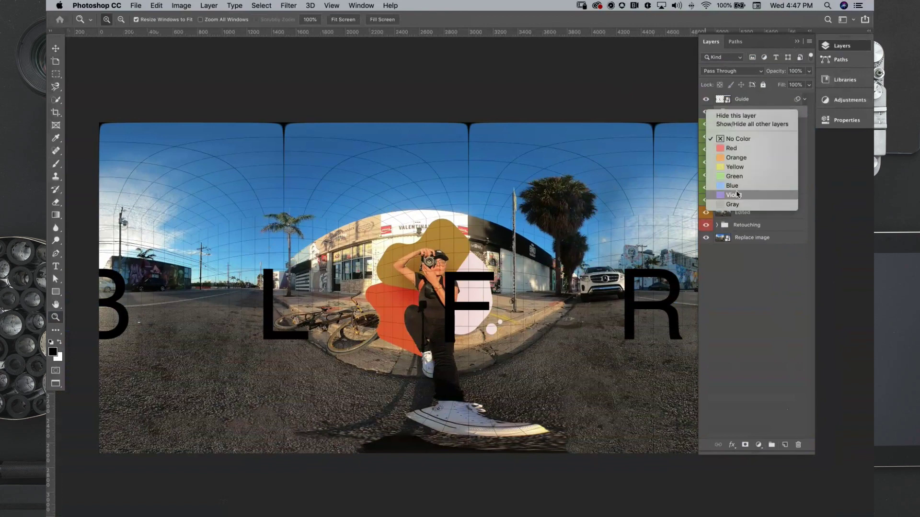
{"action": "left_click", "coordinate": [725, 190]}
{"action": "left_click", "coordinate": [717, 124]}
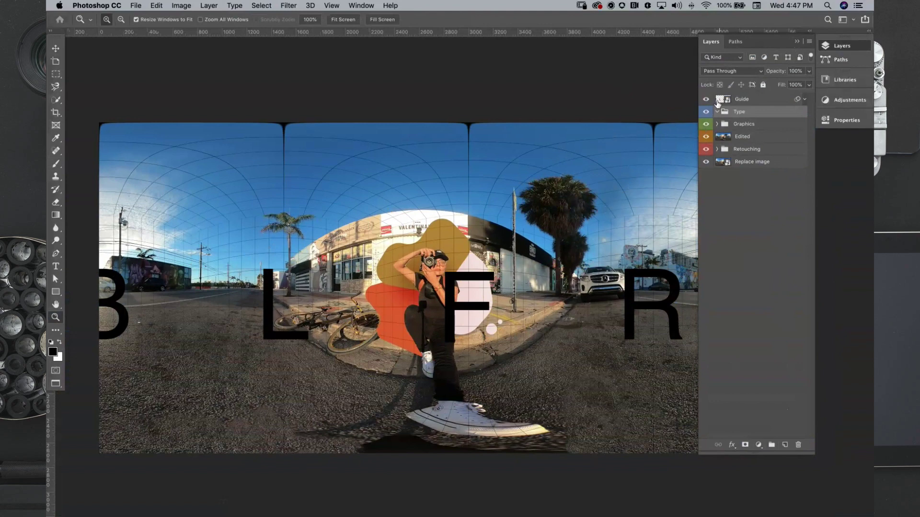
{"action": "key", "text": "v"}
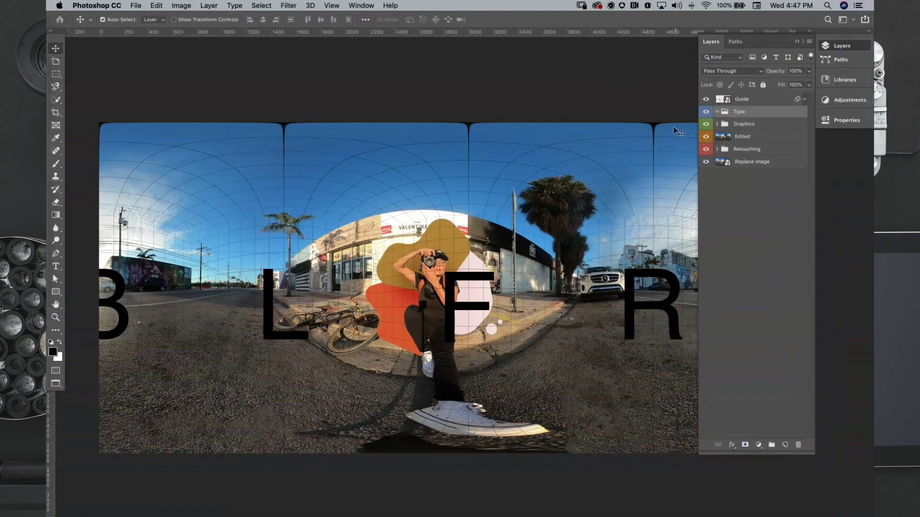
Try drawing an arched Pen path above the building along the guide grid, and undo its points.
{"action": "left_click", "coordinate": [799, 42]}
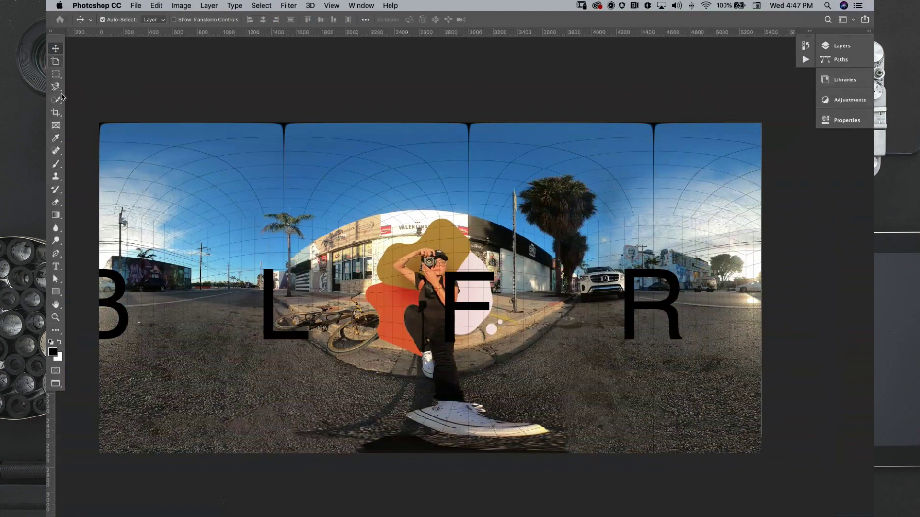
{"action": "left_click", "coordinate": [57, 254]}
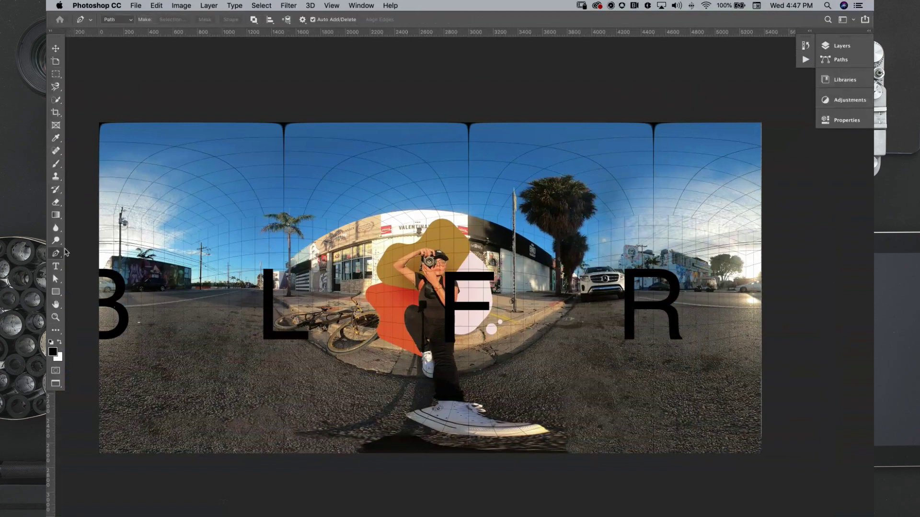
{"action": "left_click", "coordinate": [333, 208]}
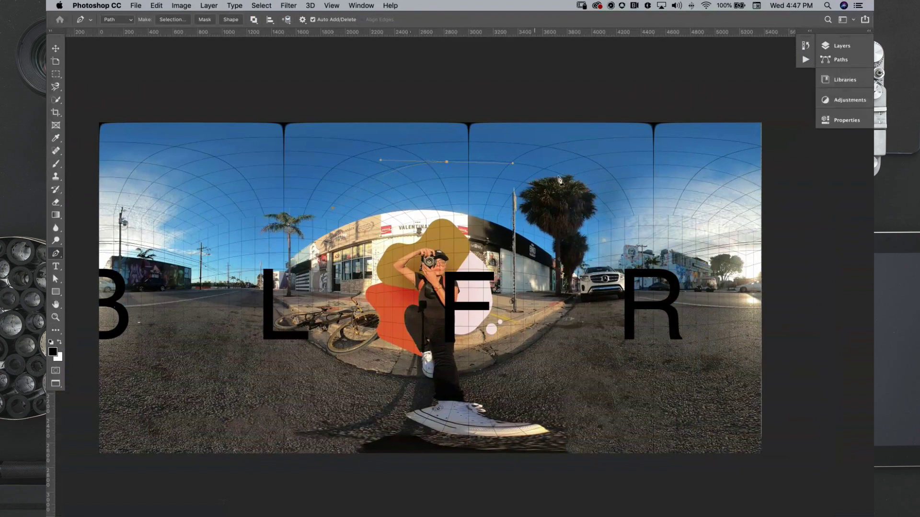
{"action": "left_click_drag", "start_coordinate": [609, 209], "coordinate": [645, 254]}
{"action": "key", "text": "super+z"}
{"action": "key", "text": "super+z"}
{"action": "key", "text": "super+z"}
{"action": "key", "text": "super+z"}
{"action": "key", "text": "Tab"}
{"action": "key", "text": "super+Tab"}
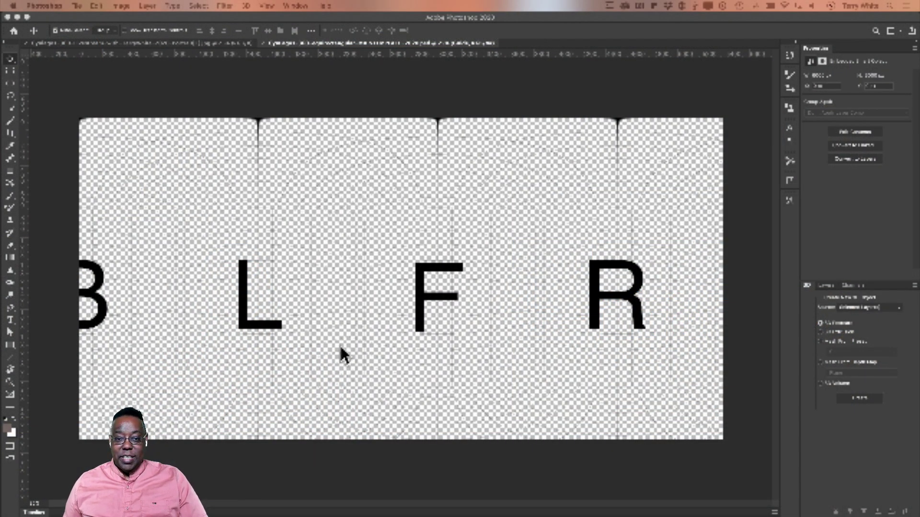
Switch to the orange lounge panorama document and create a new spherical panorama layer from its selected layer.
{"action": "left_click", "coordinate": [213, 43]}
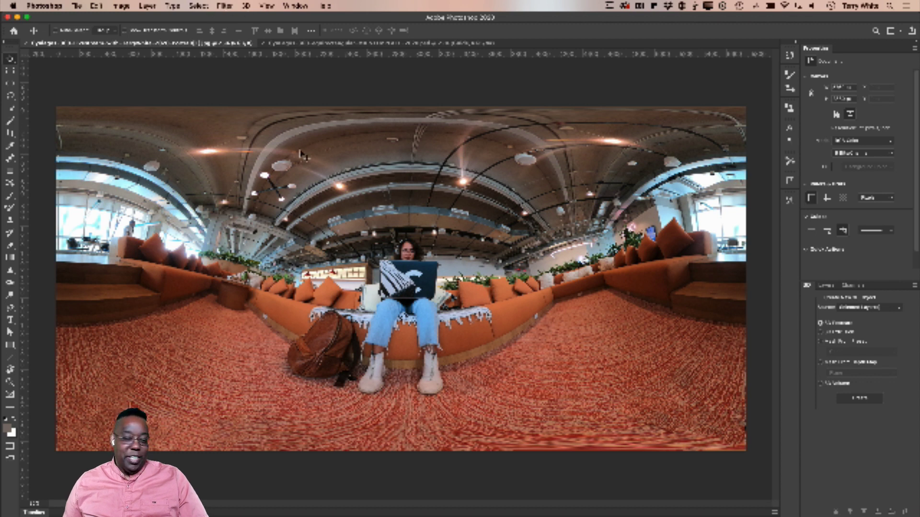
{"action": "left_click", "coordinate": [247, 7]}
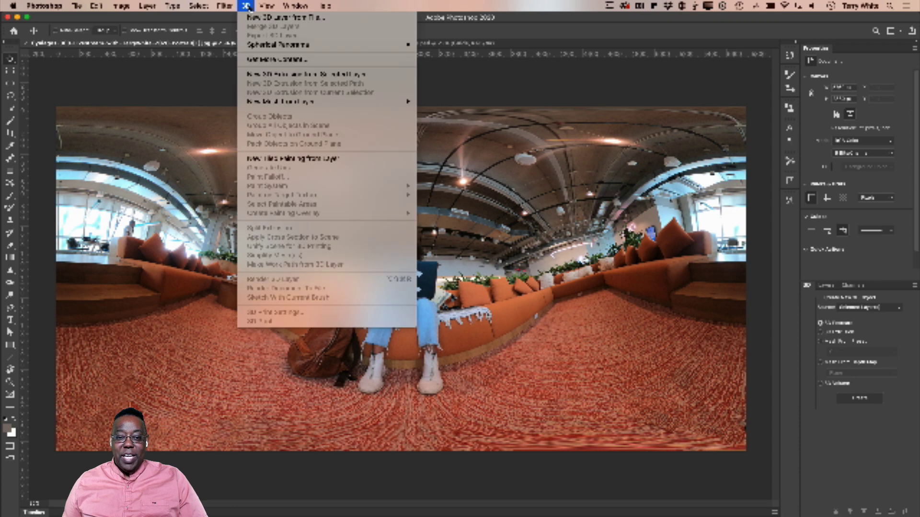
{"action": "mouse_move", "coordinate": [261, 48]}
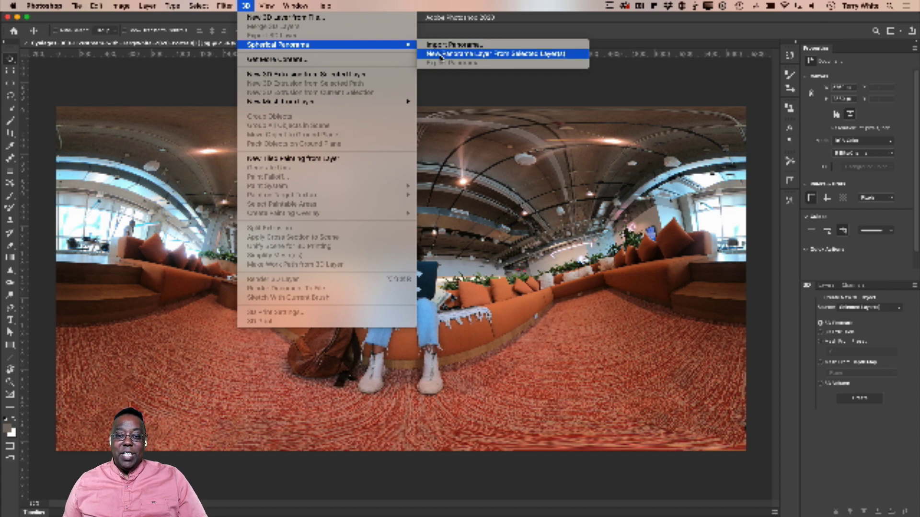
{"action": "left_click", "coordinate": [439, 56]}
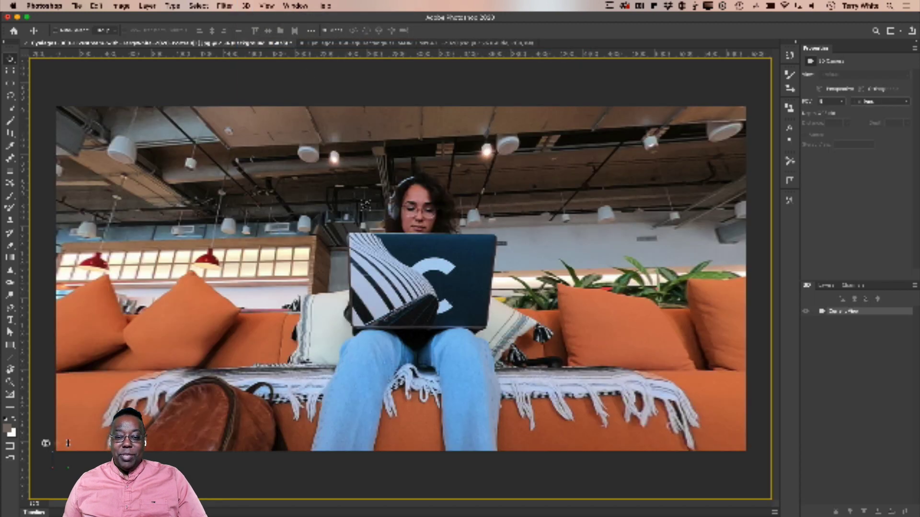
Look around the lounge's spherical panorama, from the ceiling and side sofas to the woman with the laptop and the floor.
{"action": "left_click_drag", "start_coordinate": [331, 205], "coordinate": [361, 267]}
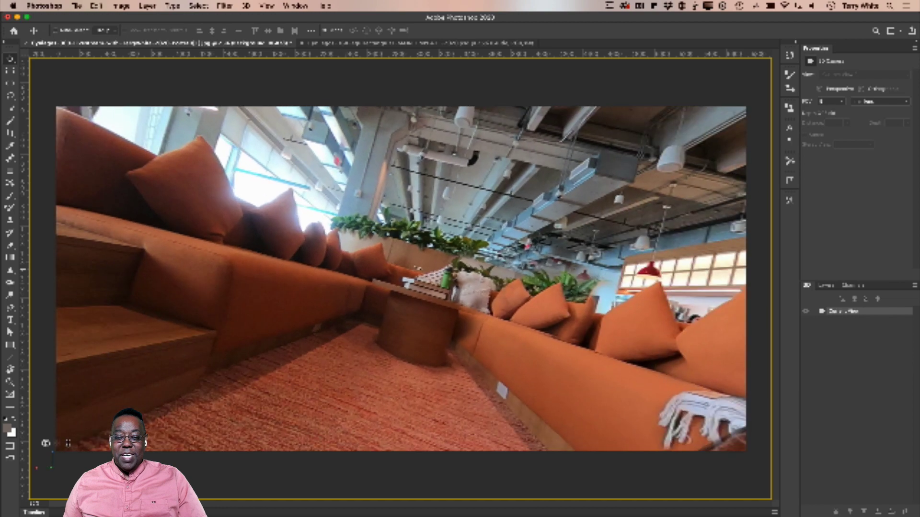
{"action": "left_click_drag", "start_coordinate": [416, 268], "coordinate": [163, 273]}
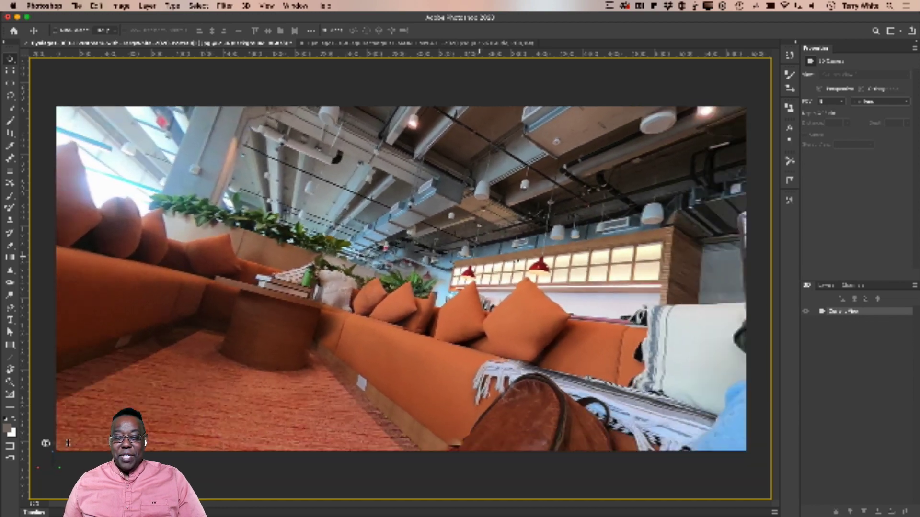
{"action": "left_click_drag", "start_coordinate": [335, 268], "coordinate": [301, 270]}
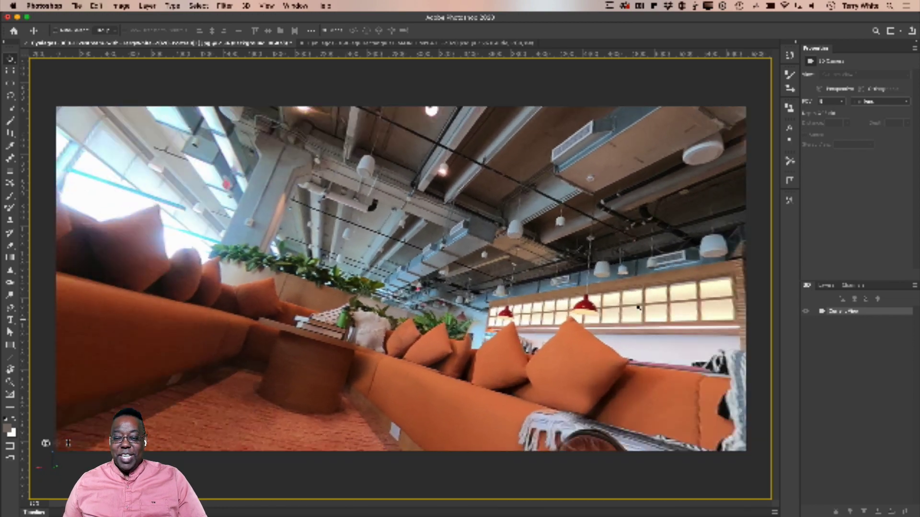
{"action": "left_click_drag", "start_coordinate": [639, 307], "coordinate": [433, 307]}
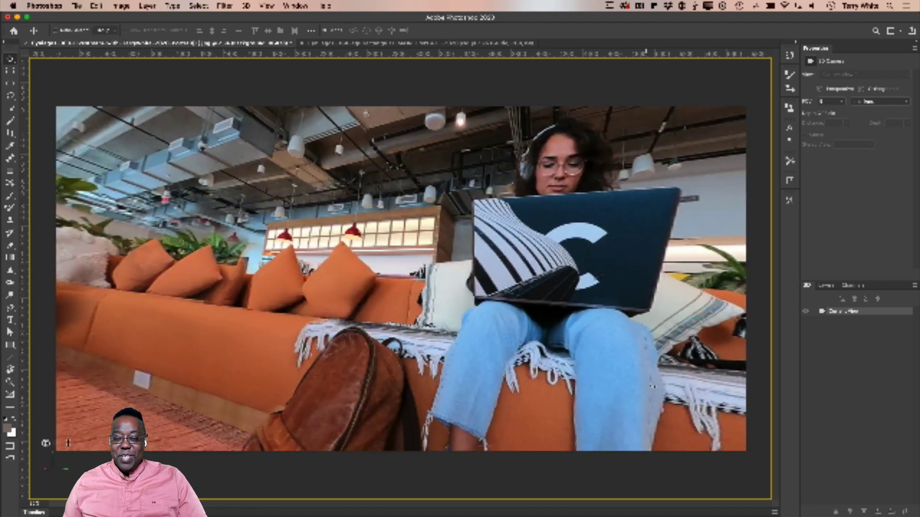
{"action": "left_click_drag", "start_coordinate": [651, 386], "coordinate": [704, 367]}
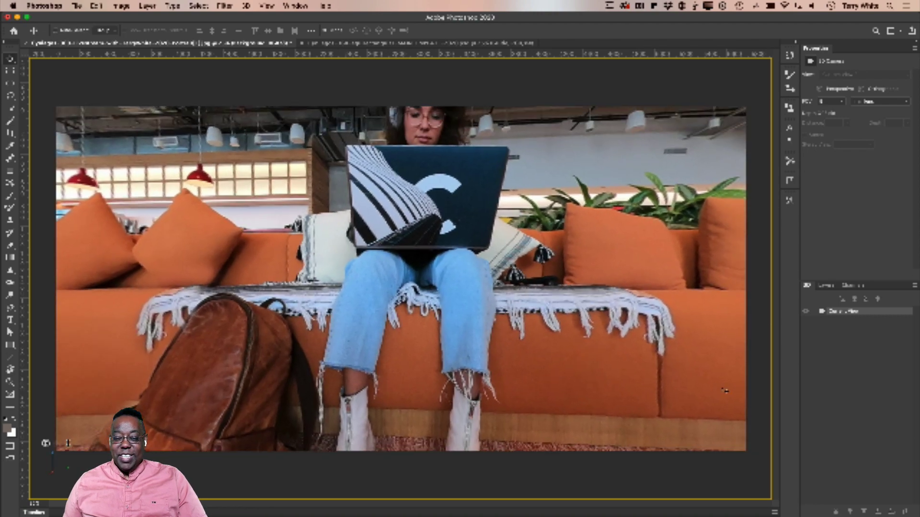
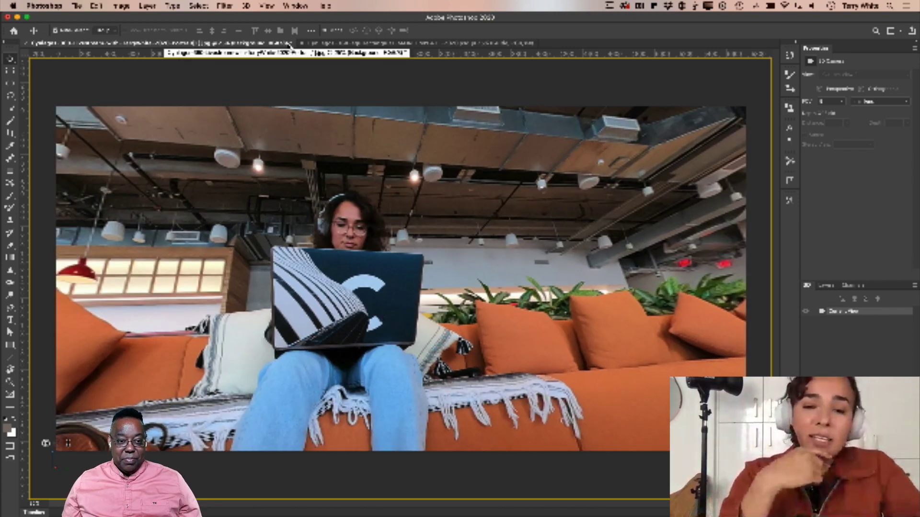
Close the lounge panorama without saving and reopen the original flat 360 lounge image.
{"action": "key", "text": "super+w"}
{"action": "left_click", "coordinate": [430, 179]}
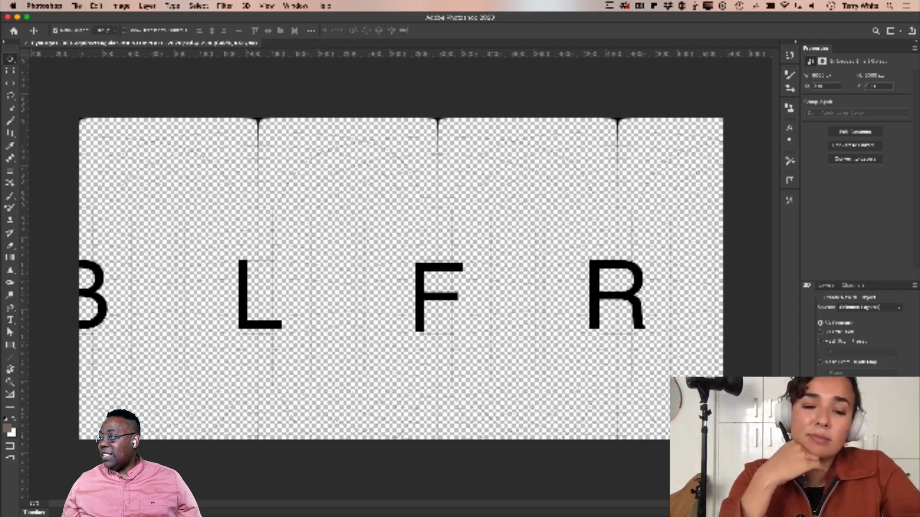
{"action": "key", "text": "super+Tab"}
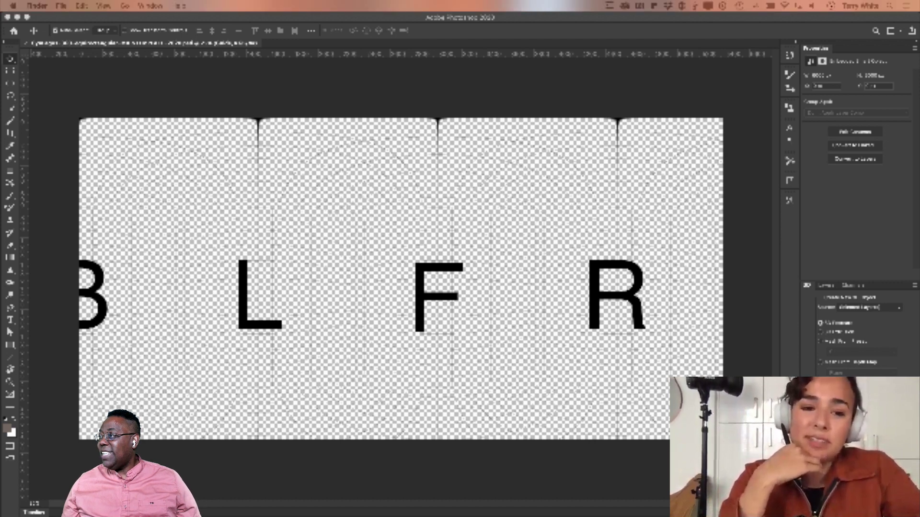
{"action": "key", "text": "super+o"}
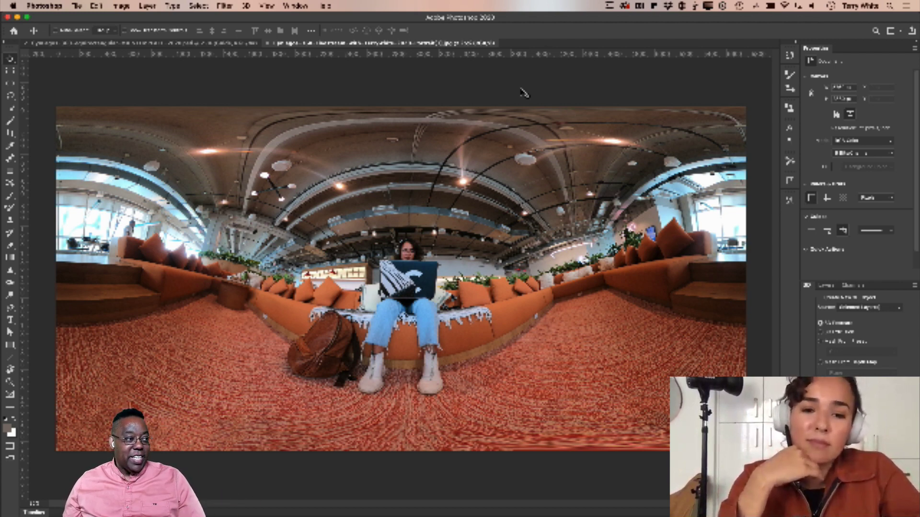
Create a new spherical panorama layer from the reopened lounge image's selected layer and rotate the view around the scene.
{"action": "left_click", "coordinate": [246, 5]}
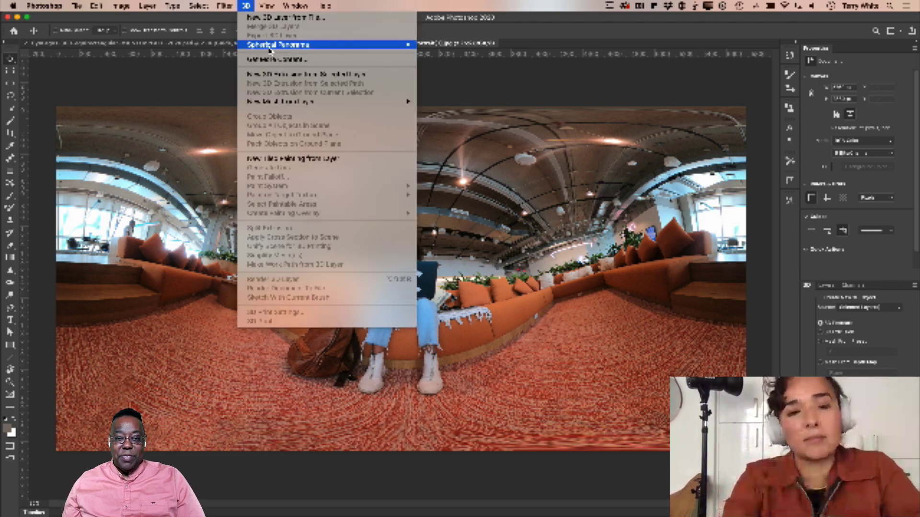
{"action": "mouse_move", "coordinate": [384, 45]}
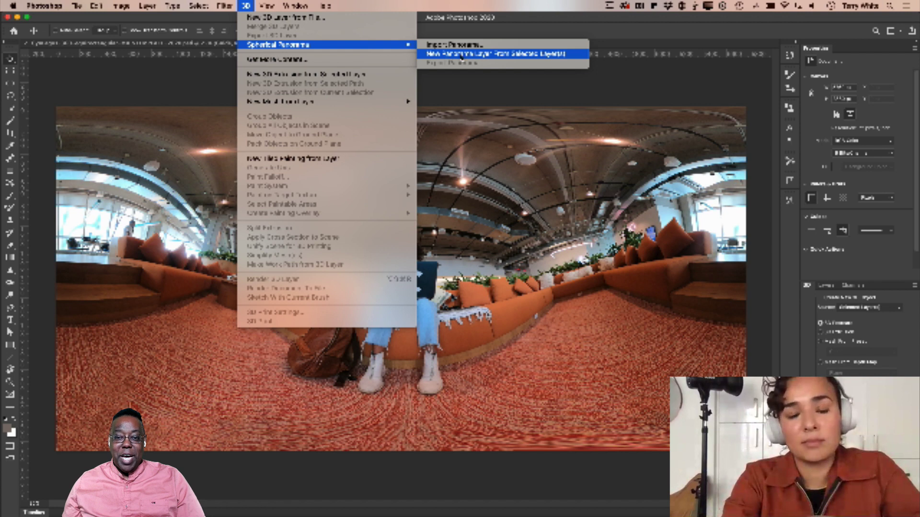
{"action": "left_click", "coordinate": [491, 56]}
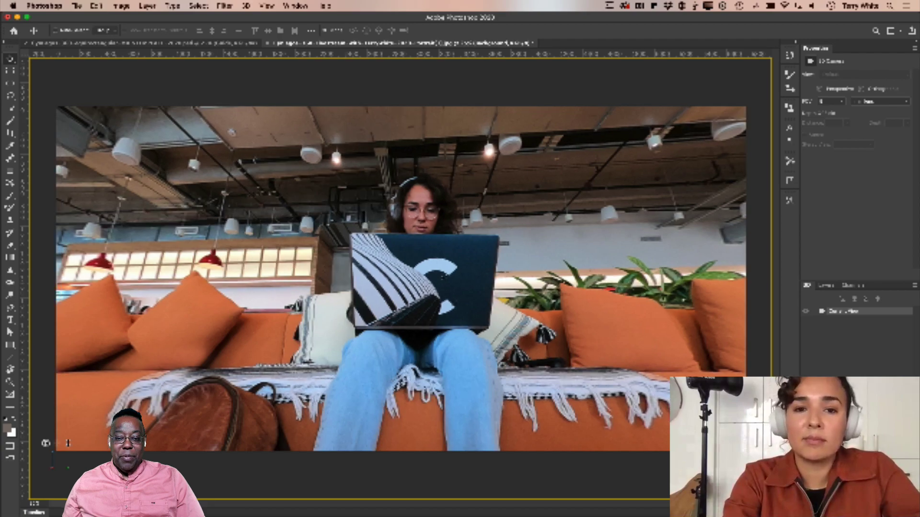
{"action": "left_click_drag", "start_coordinate": [463, 277], "coordinate": [615, 293]}
{"action": "left_click_drag", "start_coordinate": [376, 287], "coordinate": [561, 312]}
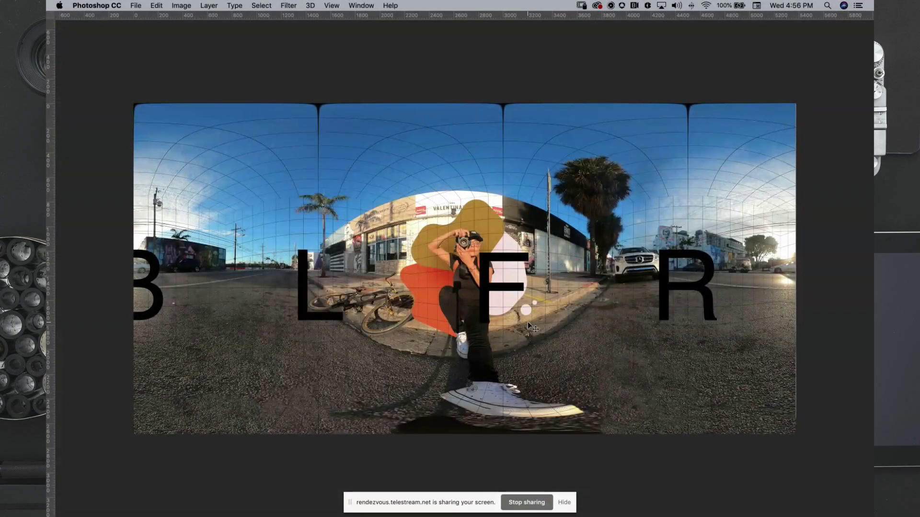
Switch to Finder, preview the Portrait PSD in the PSD Working File folder, and return to the street panorama in Photoshop.
{"action": "key", "text": "super+Tab"}
{"action": "key", "text": "super+Tab"}
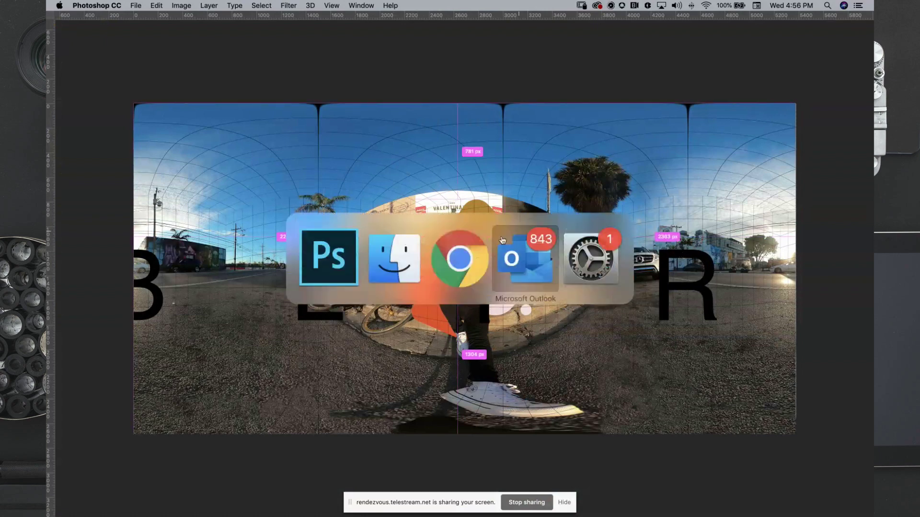
{"action": "key", "text": "super+shift+Tab"}
{"action": "key", "text": "super+shift+Tab"}
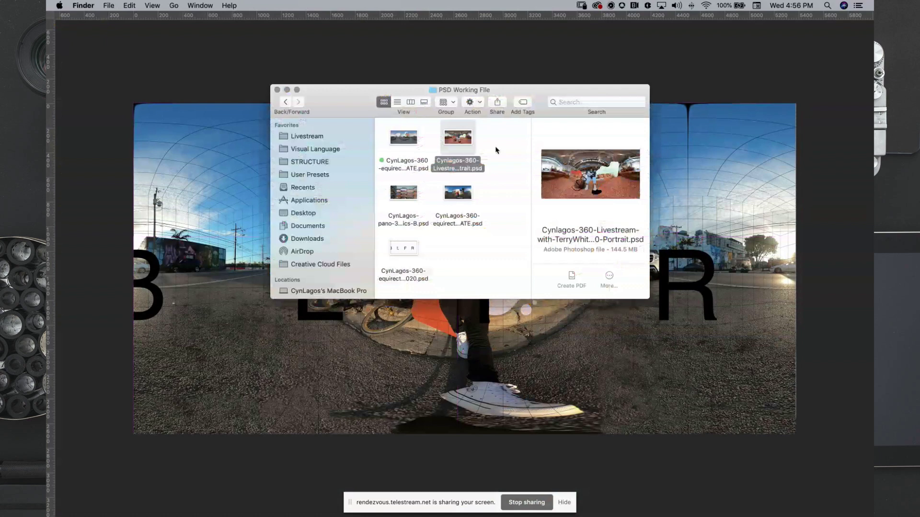
{"action": "key", "text": "space"}
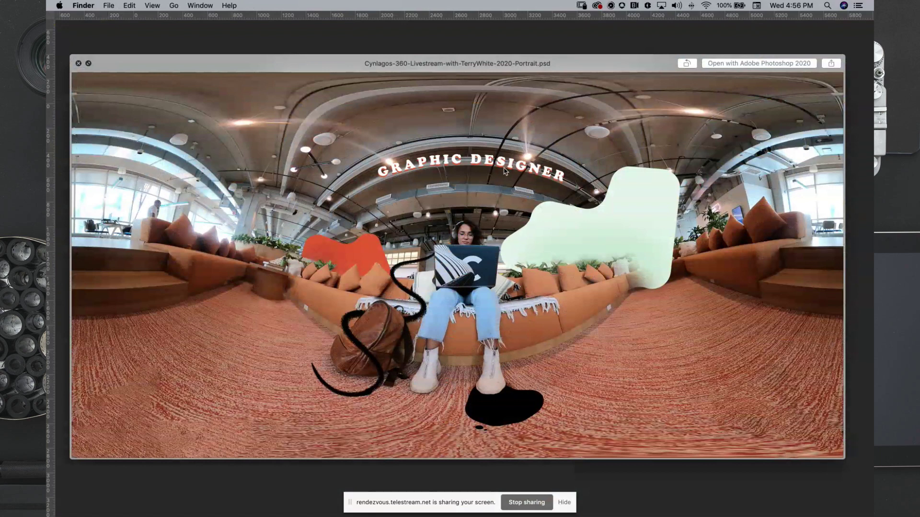
{"action": "key", "text": "super+Tab"}
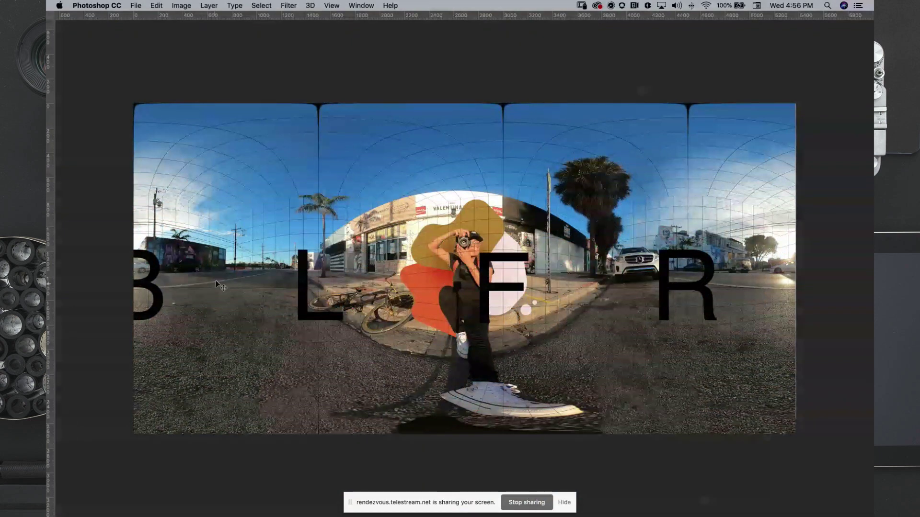
Add the text "PHOTOG" over the street to the left of the photographer and enlarge it to about 120 pt.
{"action": "key", "text": "p"}
{"action": "type", "text": "HOTOG"}
{"action": "key", "text": "super+shift+period"}
{"action": "key", "text": "super+shift+period"}
{"action": "key", "text": "super+shift+period"}
{"action": "key", "text": "super+shift+period"}
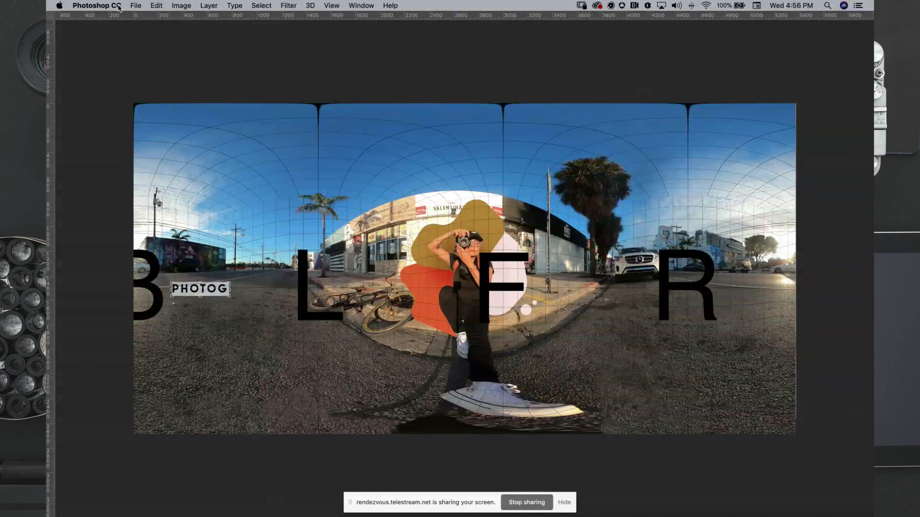
{"action": "key", "text": "super+shift+period"}
{"action": "key", "text": "super+shift+period"}
{"action": "key", "text": "super+shift+period"}
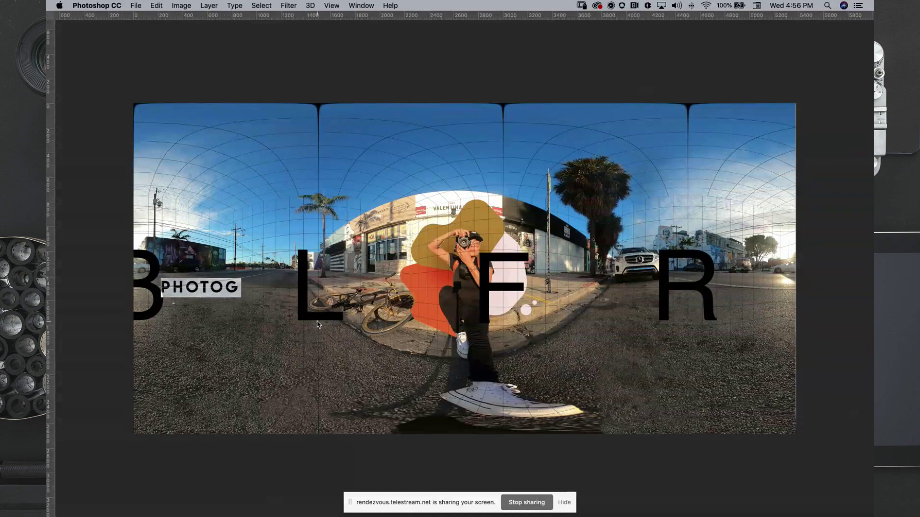
{"action": "left_click", "coordinate": [233, 285]}
{"action": "key", "text": "super+Return"}
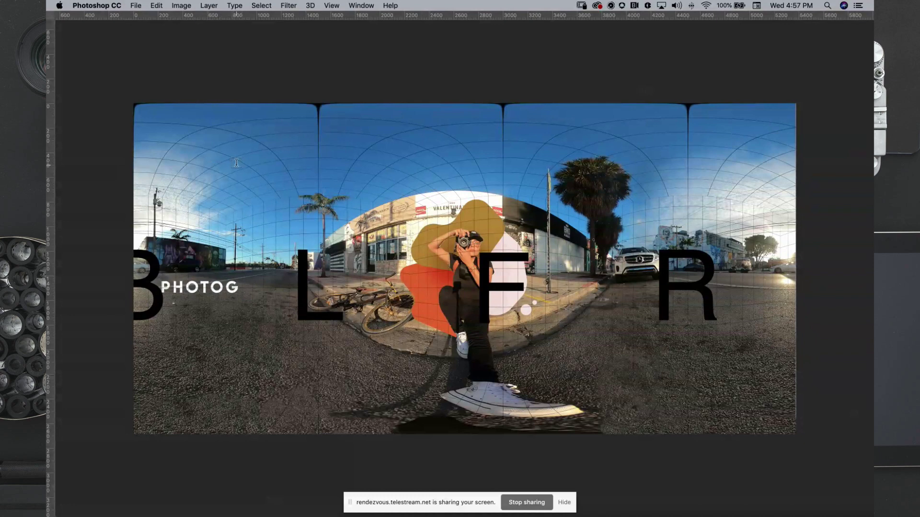
Scale the PHOTOG text to 404% and shift it so it ends beside the photographer.
{"action": "key", "text": "Tab"}
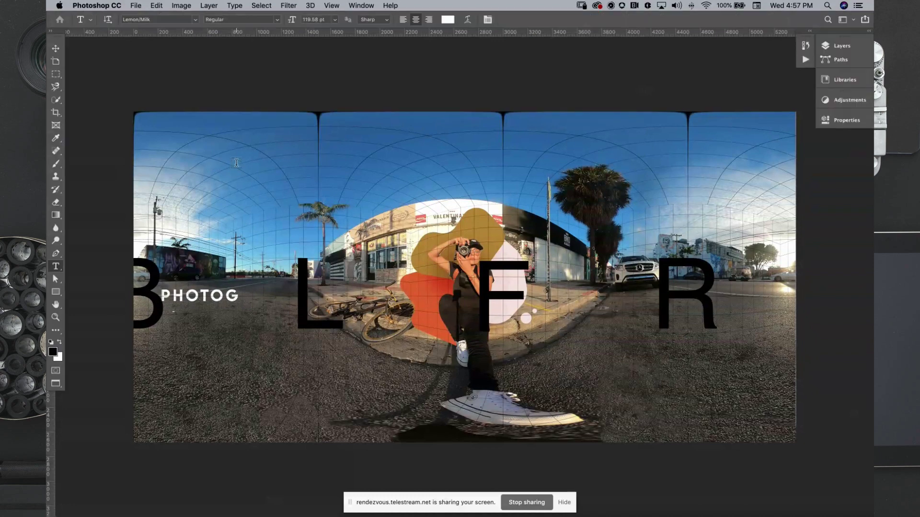
{"action": "key", "text": "super+t"}
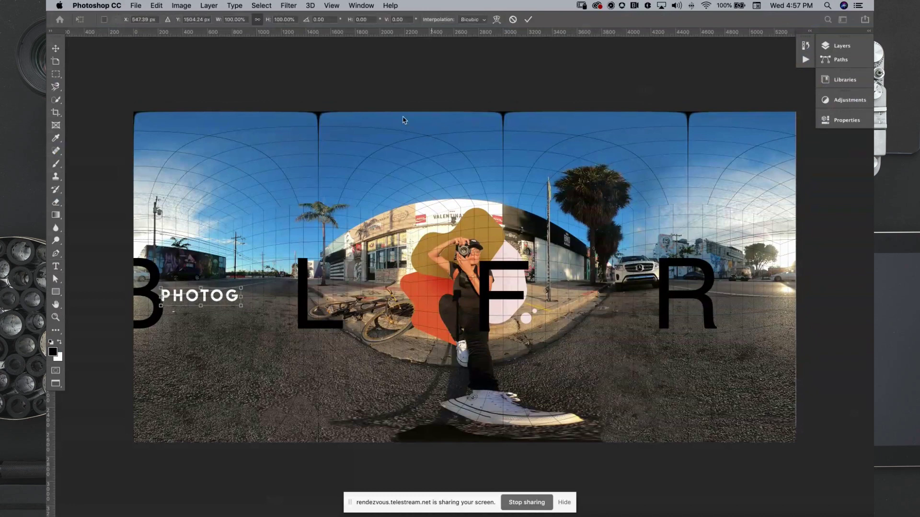
{"action": "left_click_drag", "start_coordinate": [241, 288], "coordinate": [287, 253]}
{"action": "left_click_drag", "start_coordinate": [331, 283], "coordinate": [365, 288]}
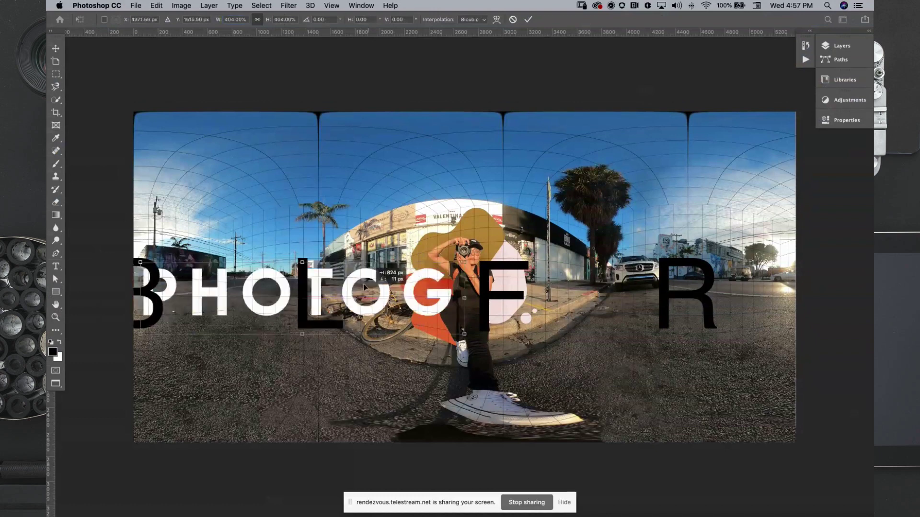
{"action": "key", "text": "Return"}
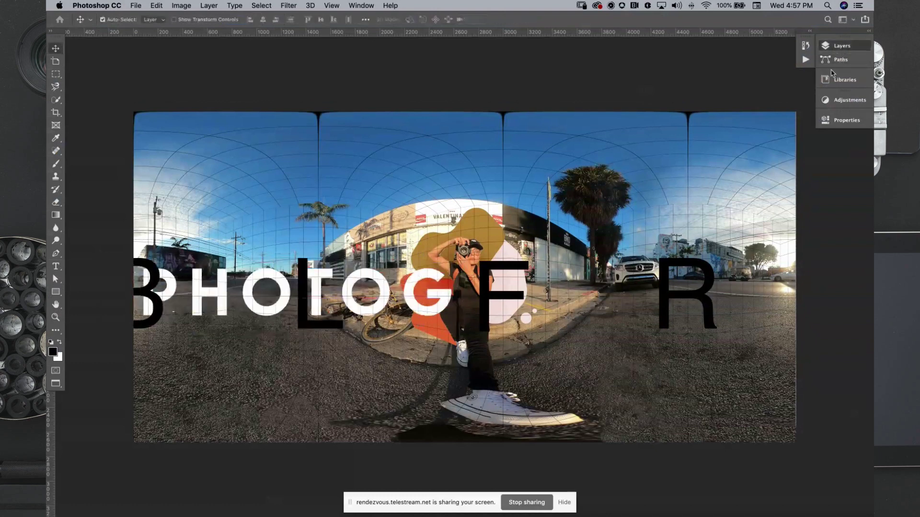
Hide the Guide layer and move the PHOTOG layer into the Type group with a blue colour label.
{"action": "left_click", "coordinate": [838, 46]}
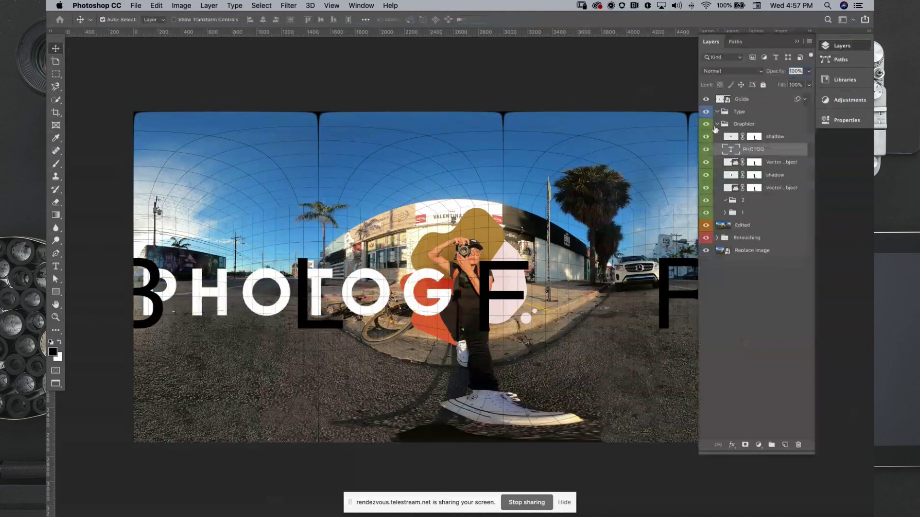
{"action": "left_click", "coordinate": [706, 99]}
{"action": "left_click_drag", "start_coordinate": [763, 153], "coordinate": [748, 112]}
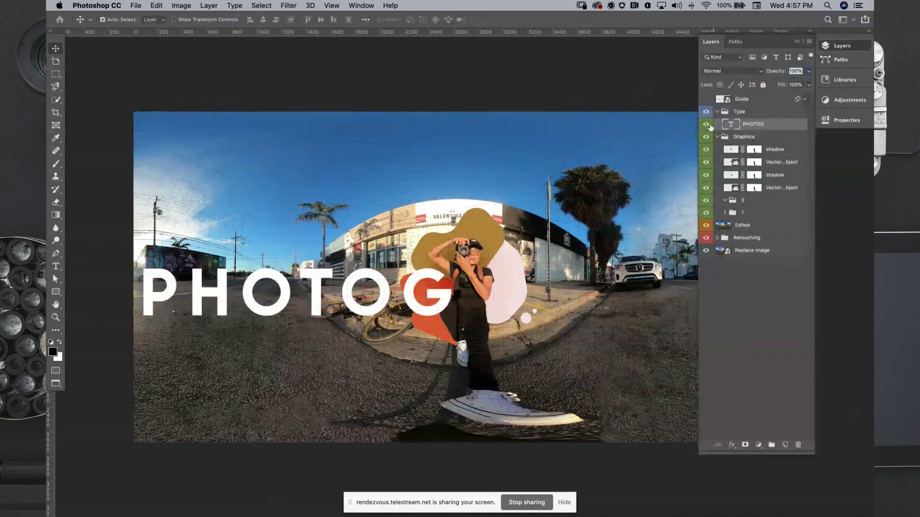
{"action": "right_click", "coordinate": [703, 124]}
{"action": "left_click", "coordinate": [721, 195]}
Scale the PHOTOG text to 80% and place it just left of the red graphic shape.
{"action": "left_click_drag", "start_coordinate": [415, 297], "coordinate": [406, 297]}
{"action": "key", "text": "super+t"}
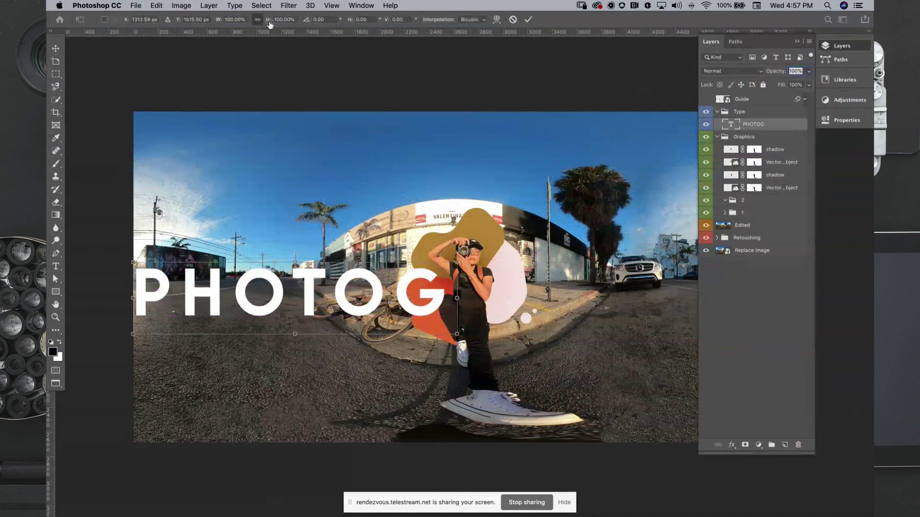
{"action": "left_click_drag", "start_coordinate": [270, 24], "coordinate": [260, 24]}
{"action": "left_click_drag", "start_coordinate": [407, 290], "coordinate": [392, 297]}
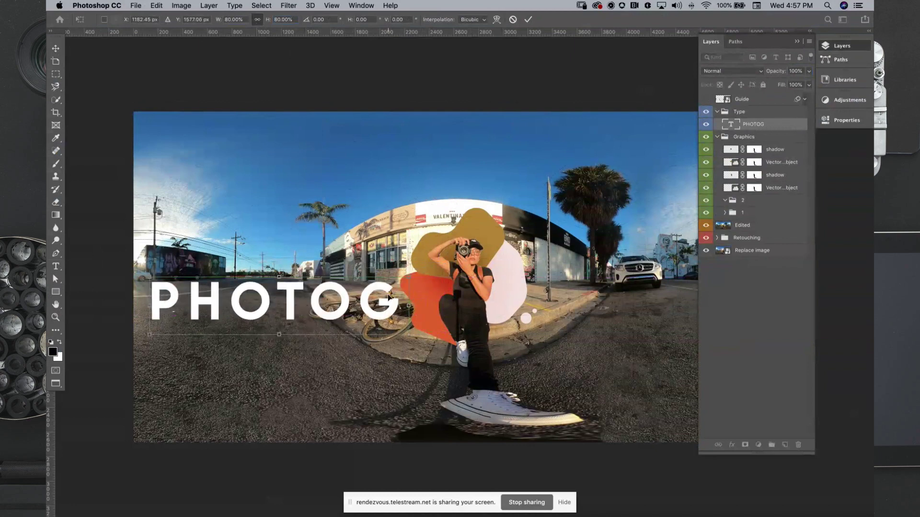
{"action": "key", "text": "Return"}
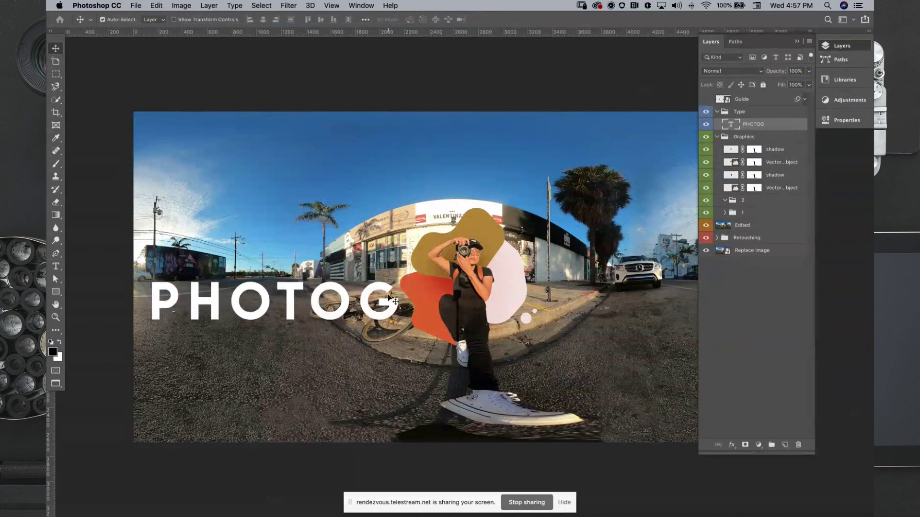
{"action": "left_click", "coordinate": [796, 41]}
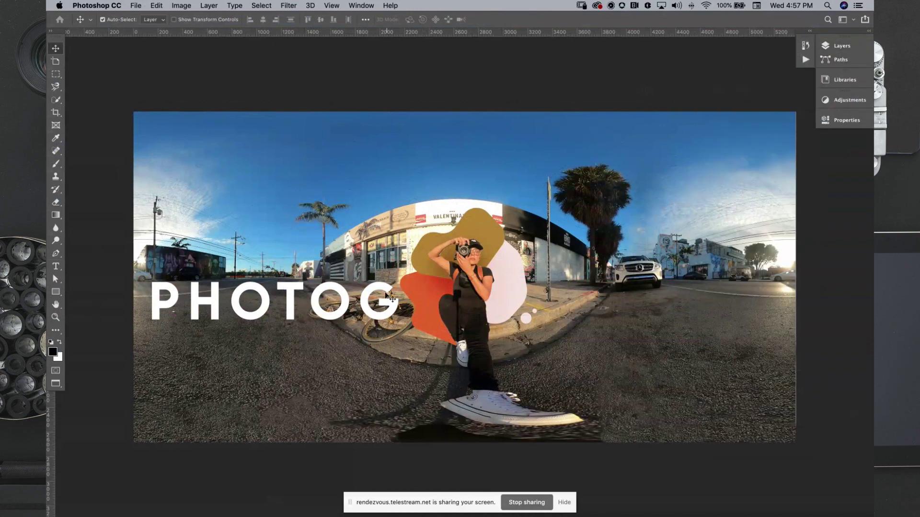
Delete the final G from the PHOTOG text so it reads "PHOTO".
{"action": "key", "text": "t"}
{"action": "left_click_drag", "start_coordinate": [362, 297], "coordinate": [391, 293]}
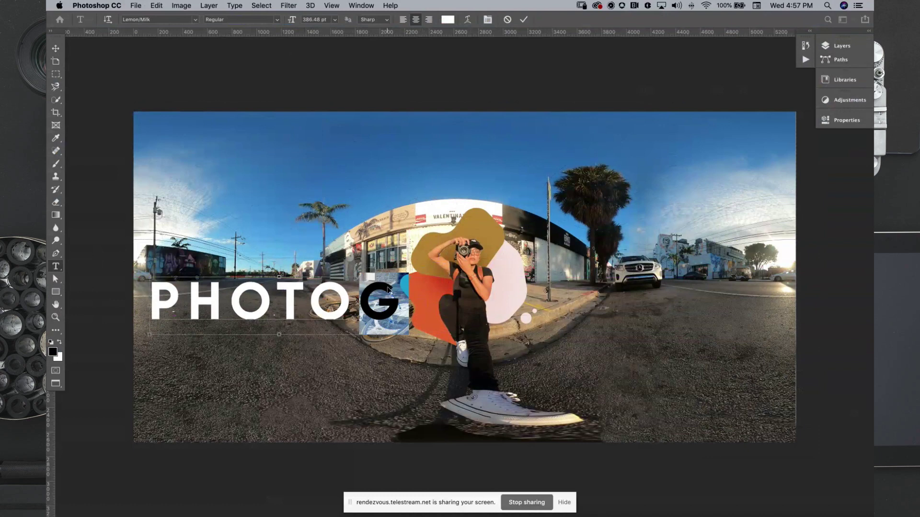
{"action": "key", "text": "BackSpace"}
{"action": "left_click", "coordinate": [55, 49]}
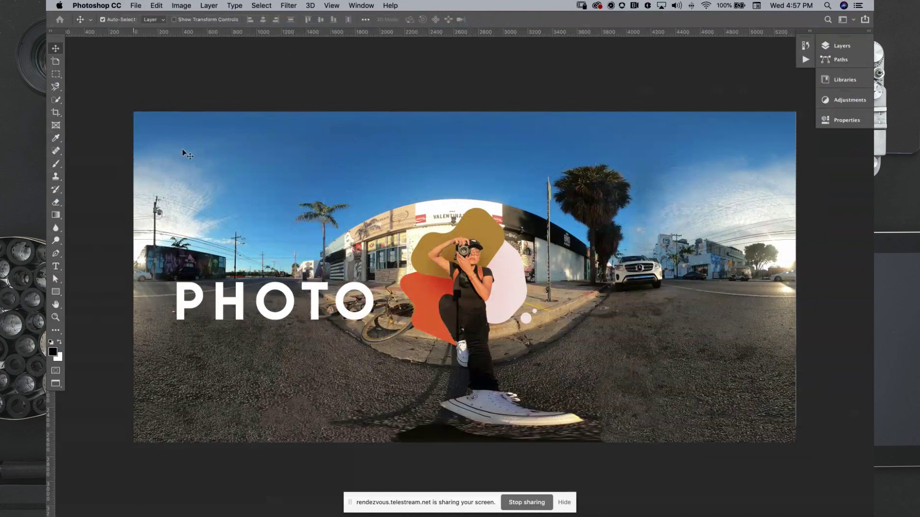
Duplicate the PHOTO text to the photographer's other side and change the copy to read "GRAPHER".
{"action": "left_click_drag", "start_coordinate": [353, 294], "coordinate": [717, 289]}
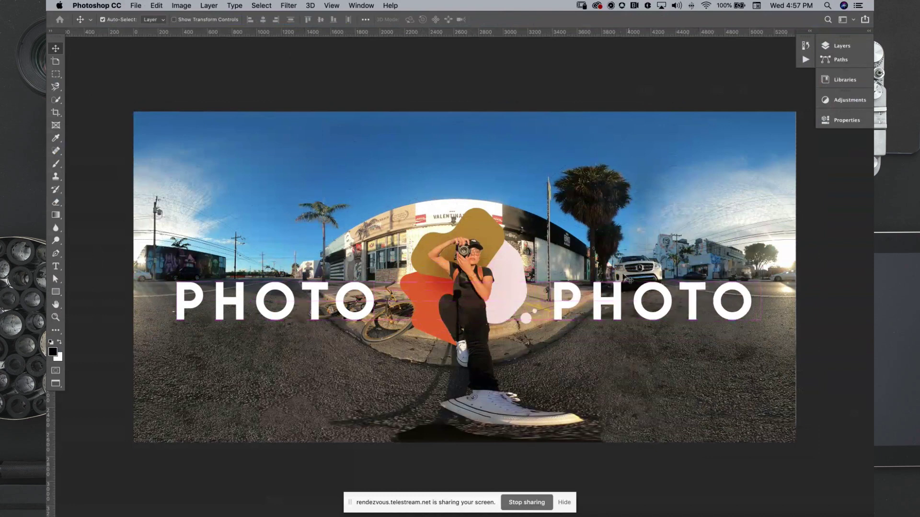
{"action": "double_click", "coordinate": [595, 291]}
{"action": "type", "text": "PH"}
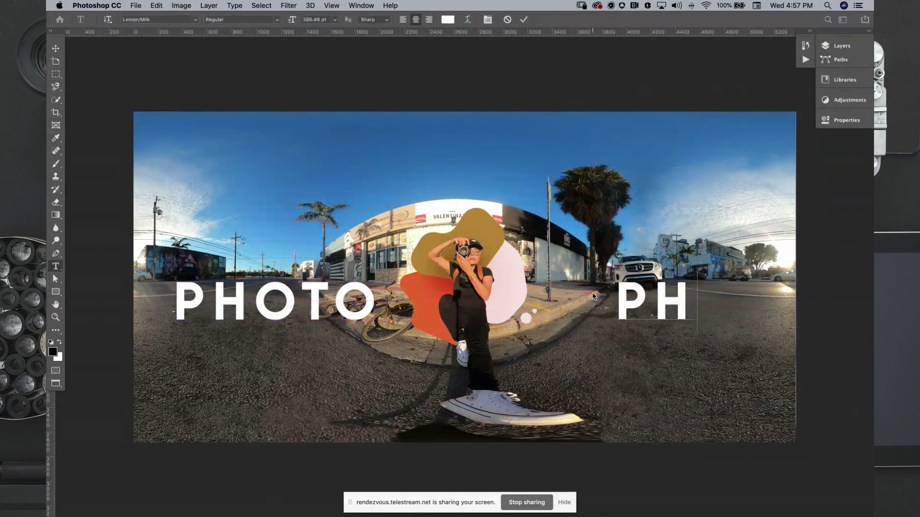
{"action": "key", "text": "BackSpace"}
{"action": "key", "text": "BackSpace"}
{"action": "type", "text": "G"}
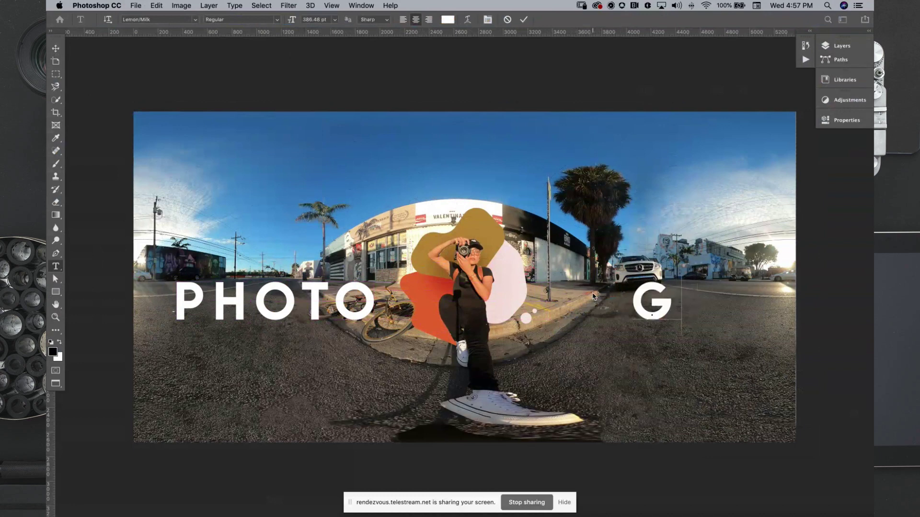
{"action": "type", "text": "RAPHER"}
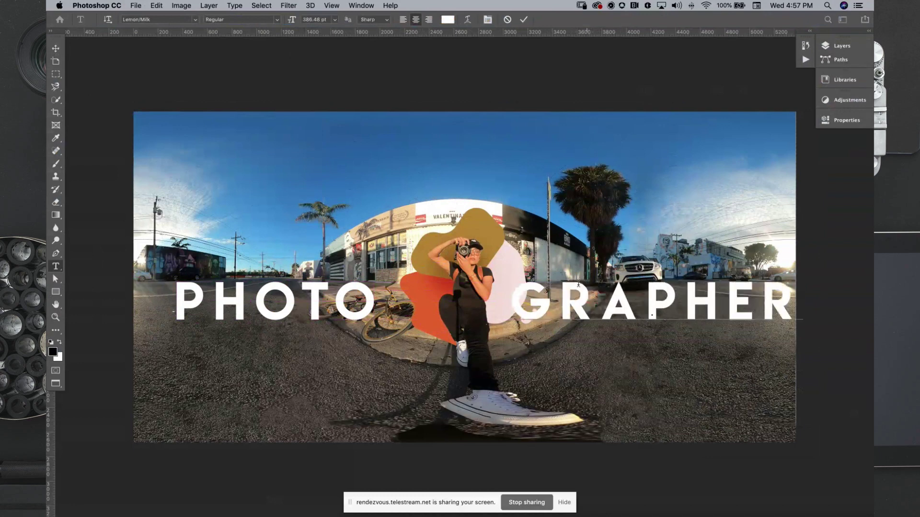
Reduce the font size of the whole GRAPHER text to 312.14 pt.
{"action": "key", "text": "super+a"}
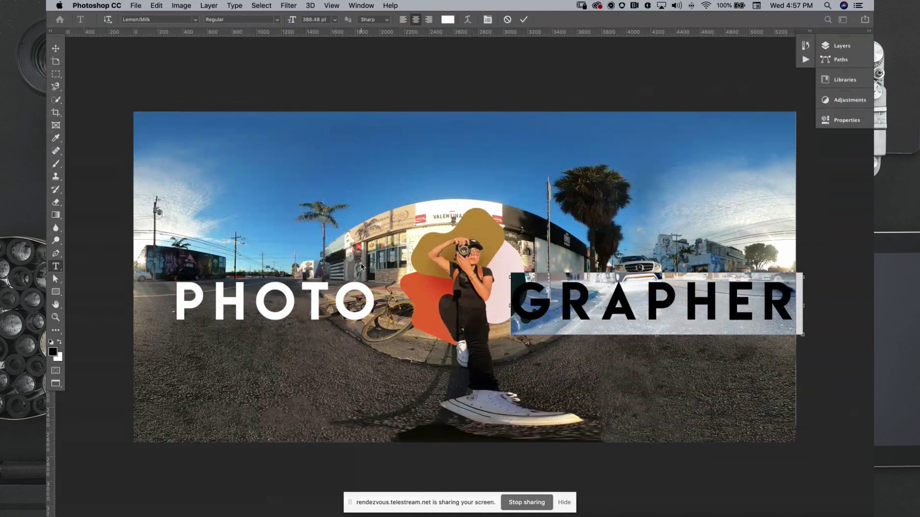
{"action": "key", "text": "super+alt+shift+comma"}
{"action": "key", "text": "super+alt+shift+comma"}
{"action": "key", "text": "super+alt+shift+comma"}
{"action": "key", "text": "super+alt+shift+comma"}
{"action": "key", "text": "super+alt+shift+comma"}
{"action": "key", "text": "super+alt+shift+comma"}
{"action": "key", "text": "super+alt+shift+comma"}
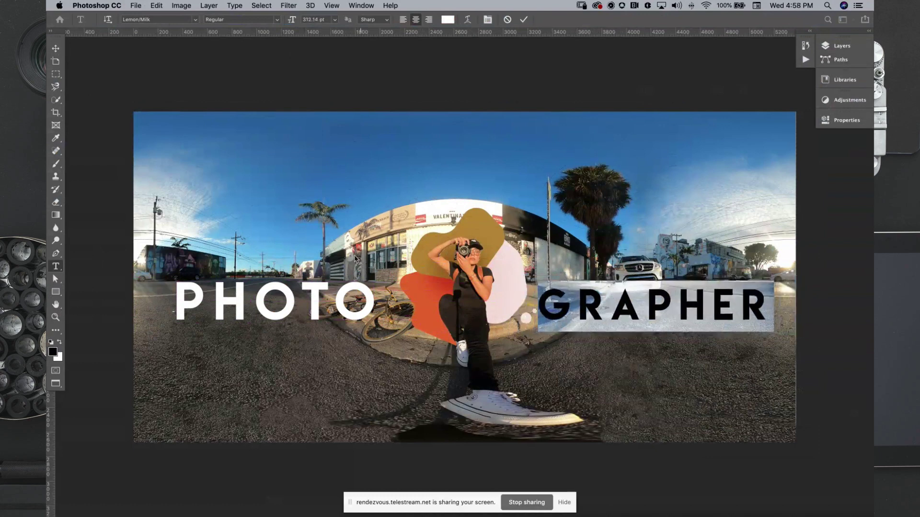
{"action": "left_click", "coordinate": [312, 20]}
{"action": "key", "text": "super+Return"}
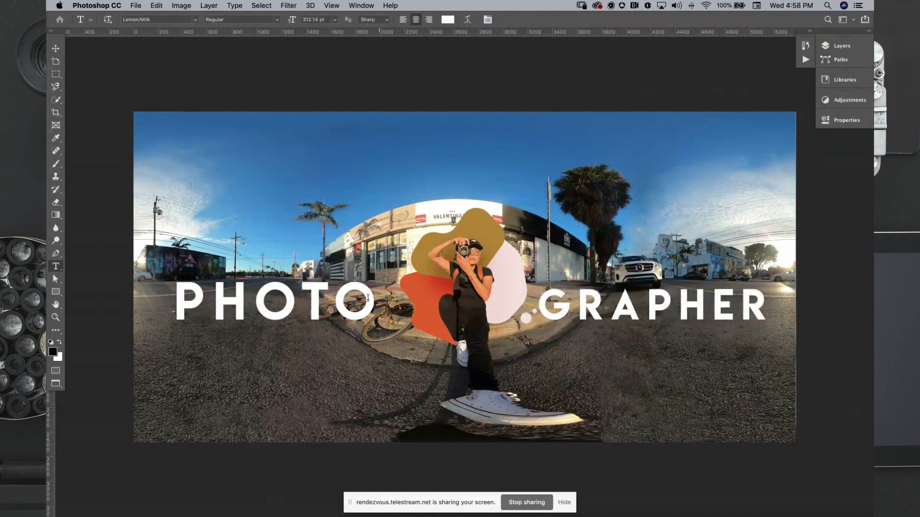
Match the PHOTO text's font size to GRAPHER at 312.14 pt and shift both words slightly to balance them around the photographer.
{"action": "double_click", "coordinate": [334, 288]}
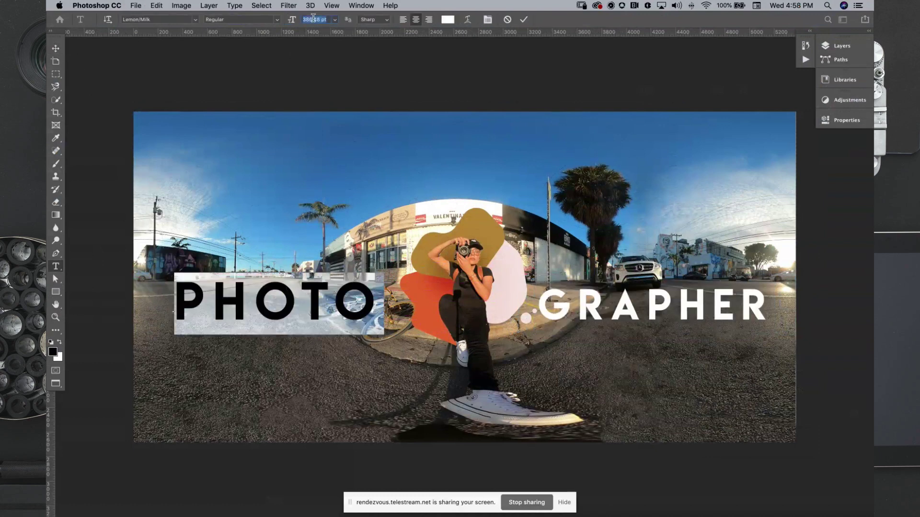
{"action": "left_click", "coordinate": [53, 50]}
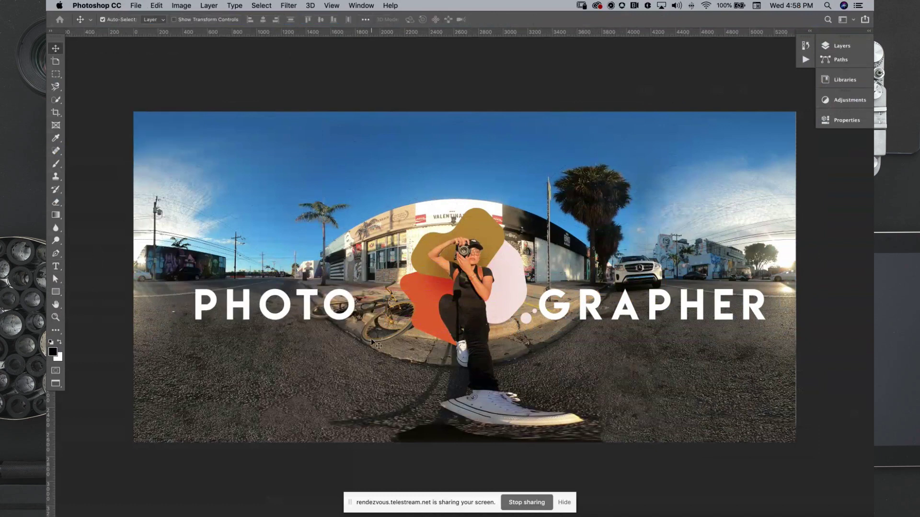
{"action": "left_click_drag", "start_coordinate": [341, 316], "coordinate": [353, 318]}
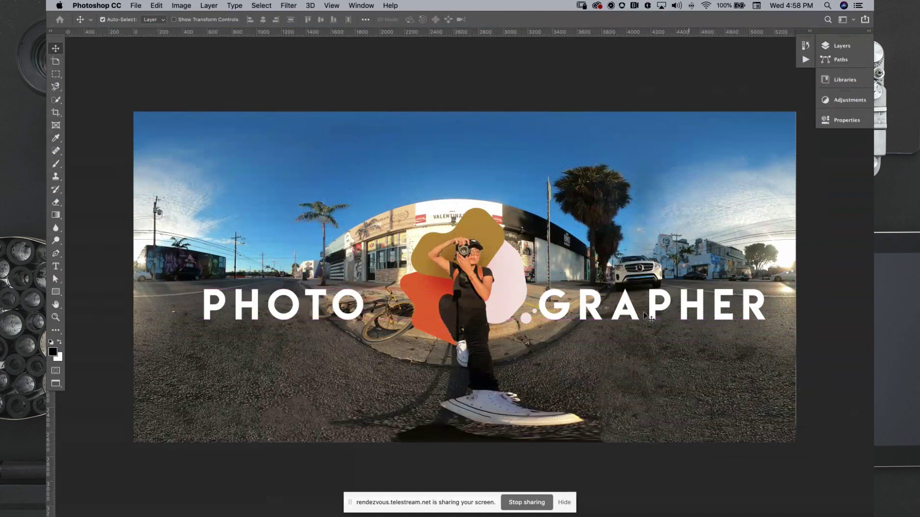
{"action": "right_click", "coordinate": [586, 307]}
{"action": "key", "text": "Escape"}
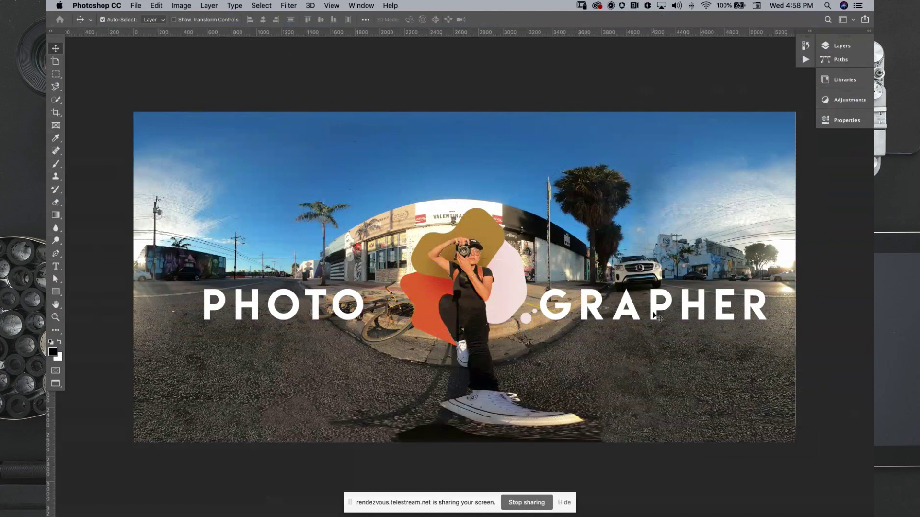
Add a white layer mask to the PHOTO text layer and ready the Brush tool over the bicycle area.
{"action": "left_click", "coordinate": [846, 45]}
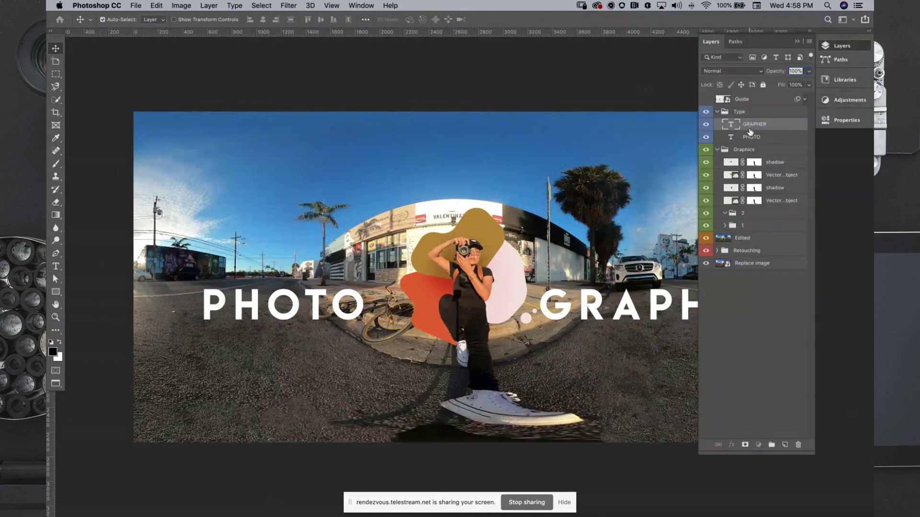
{"action": "left_click", "coordinate": [749, 139]}
{"action": "key", "text": "z"}
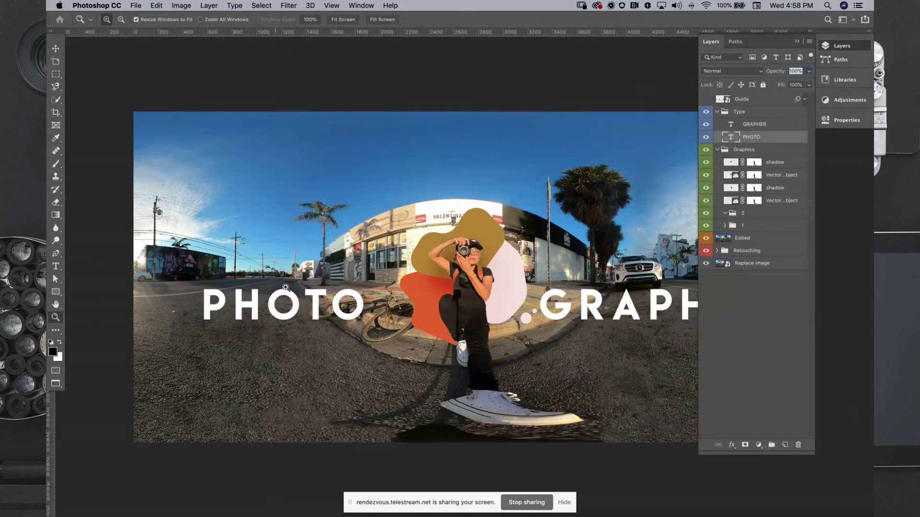
{"action": "left_click", "coordinate": [315, 313]}
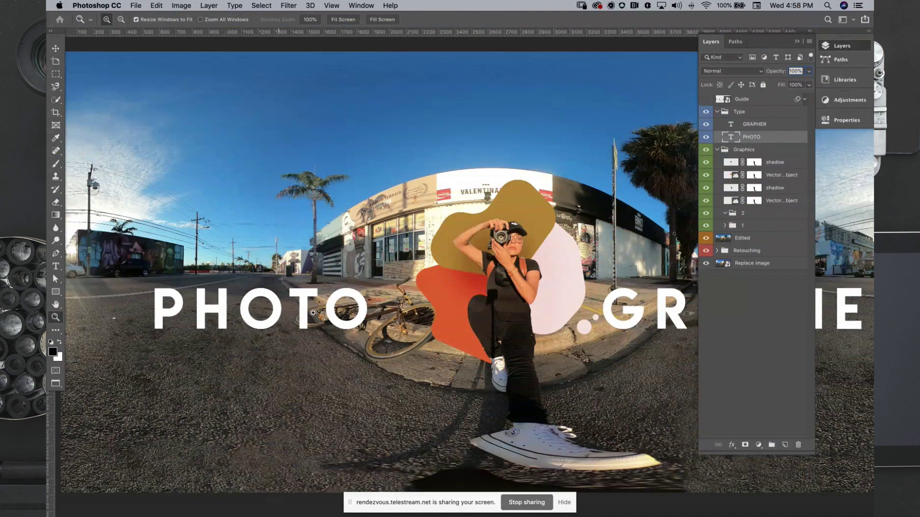
{"action": "left_click", "coordinate": [313, 313]}
{"action": "key", "text": "v"}
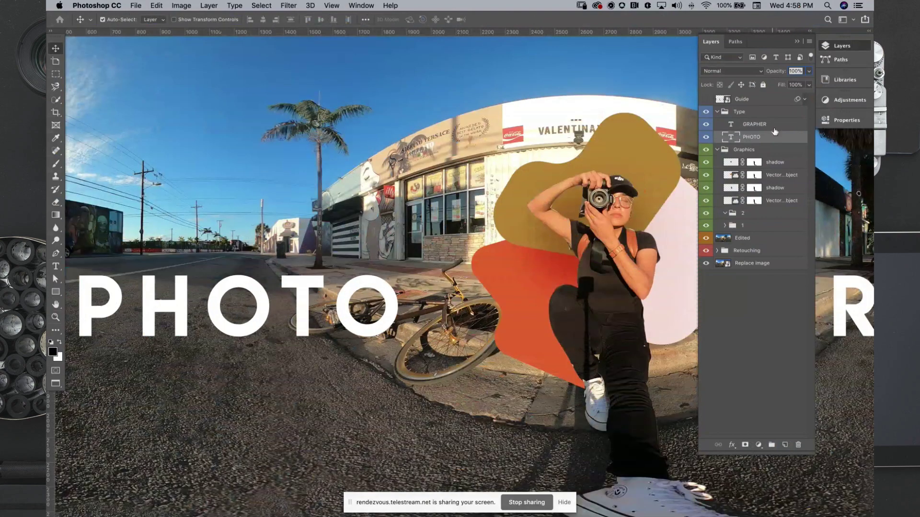
{"action": "key", "text": "super+shift+m"}
{"action": "key", "text": "b"}
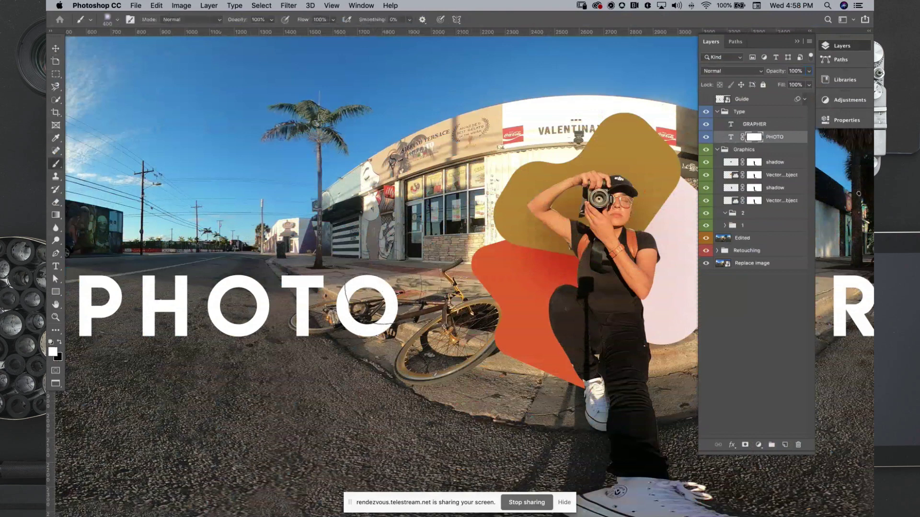
Paint black on the PHOTO mask with a size 50 brush to hide the lower T where it covers the bicycle's rear wheel.
{"action": "key", "text": "bracketleft"}
{"action": "key", "text": "bracketleft"}
{"action": "key", "text": "bracketleft"}
{"action": "key", "text": "bracketleft"}
{"action": "key", "text": "bracketleft"}
{"action": "key", "text": "bracketleft"}
{"action": "key", "text": "bracketleft"}
{"action": "key", "text": "bracketleft"}
{"action": "key", "text": "bracketleft"}
{"action": "key", "text": "x"}
{"action": "mouse_move", "coordinate": [306, 306]}
{"action": "left_mouse_down"}
{"action": "mouse_move", "coordinate": [300, 325]}
{"action": "mouse_move", "coordinate": [314, 330]}
{"action": "left_mouse_up"}
{"action": "key", "text": "x"}
{"action": "key", "text": "x"}
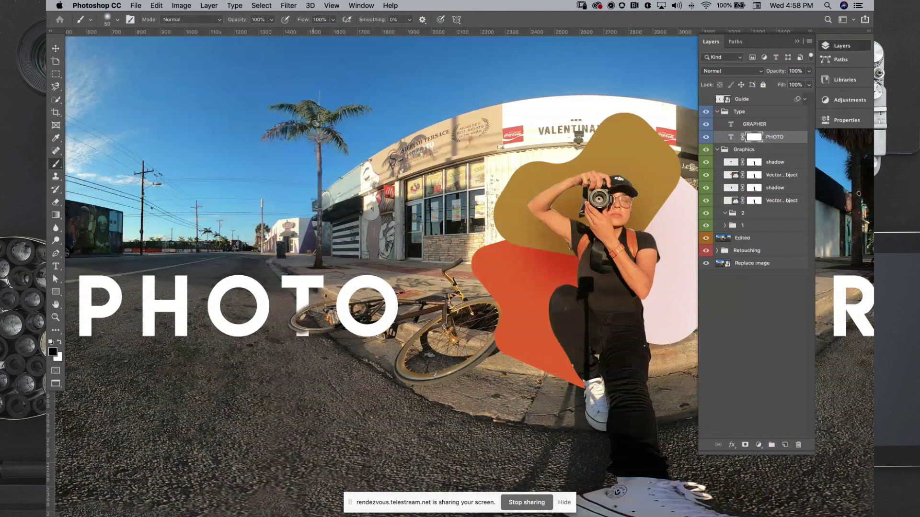
{"action": "mouse_move", "coordinate": [307, 323]}
{"action": "left_mouse_down"}
{"action": "mouse_move", "coordinate": [303, 333]}
{"action": "mouse_move", "coordinate": [311, 324]}
{"action": "left_mouse_up"}
Add a layer mask to the GRAPHER text layer and switch the painting colour to white.
{"action": "left_click_drag", "start_coordinate": [380, 305], "coordinate": [263, 293]}
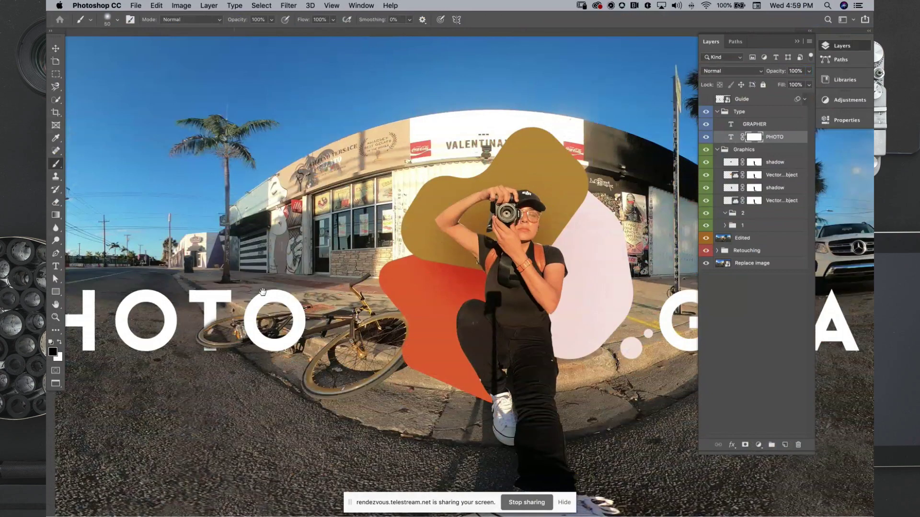
{"action": "scroll", "coordinate": [420, 202], "scroll_direction": "right", "scroll_amount": 10}
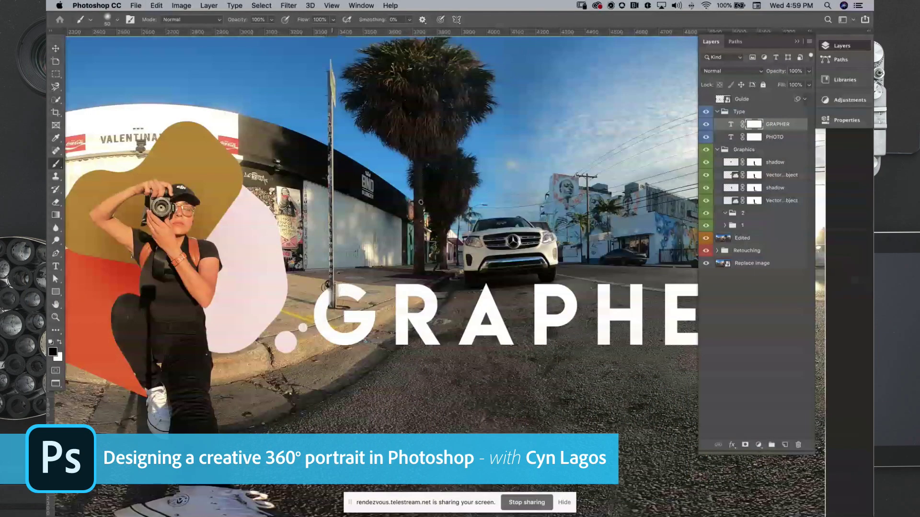
{"action": "key", "text": "x"}
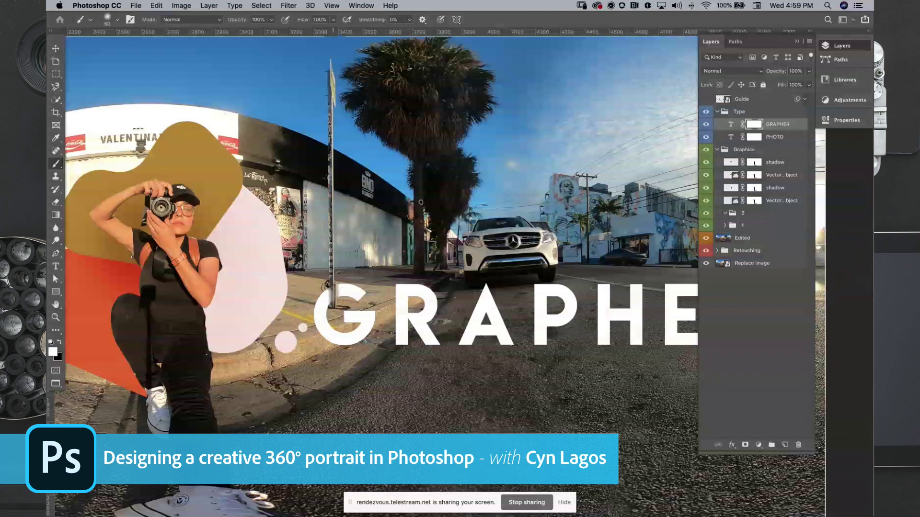
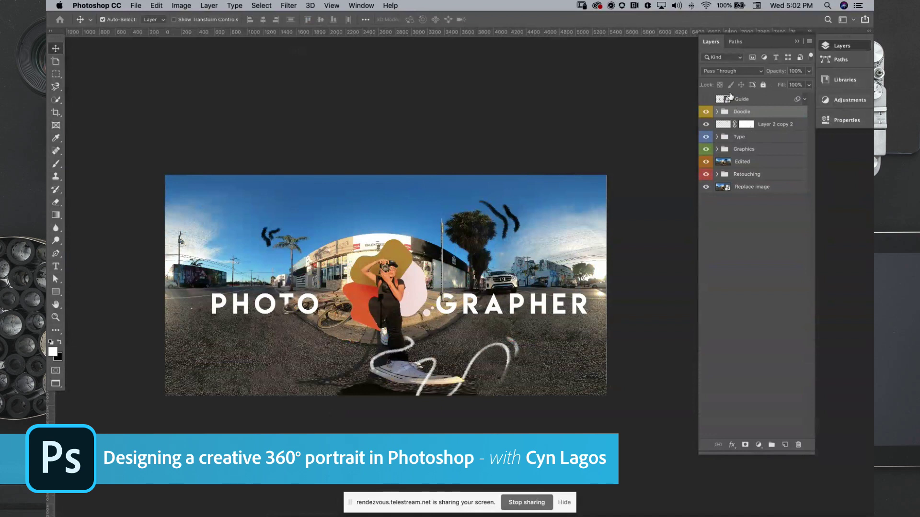
{"action": "key", "text": "super+shift+e"}
{"action": "key", "text": "z"}
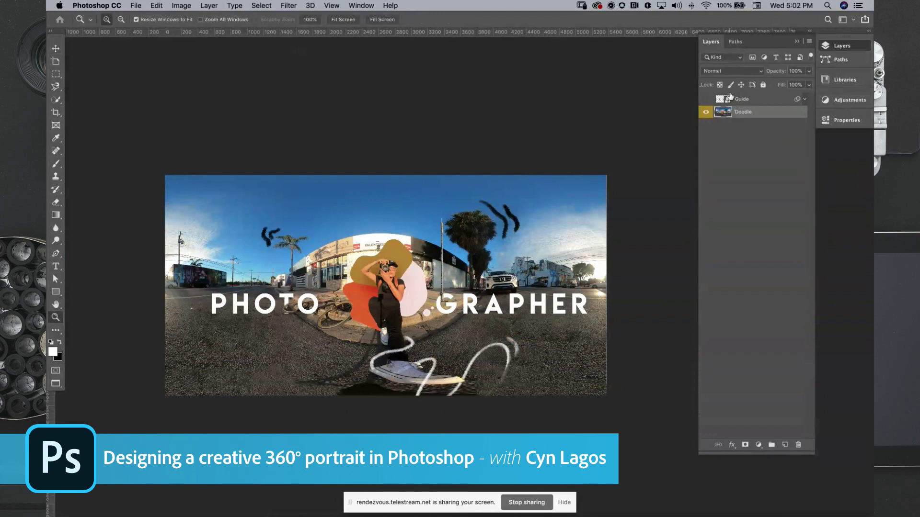
{"action": "key", "text": "super+z"}
Stamp all visible layers into a new merged layer above the Doodle group, keeping the originals.
{"action": "left_click_drag", "start_coordinate": [730, 95], "coordinate": [730, 90]}
{"action": "key", "text": "super+alt+shift+e"}
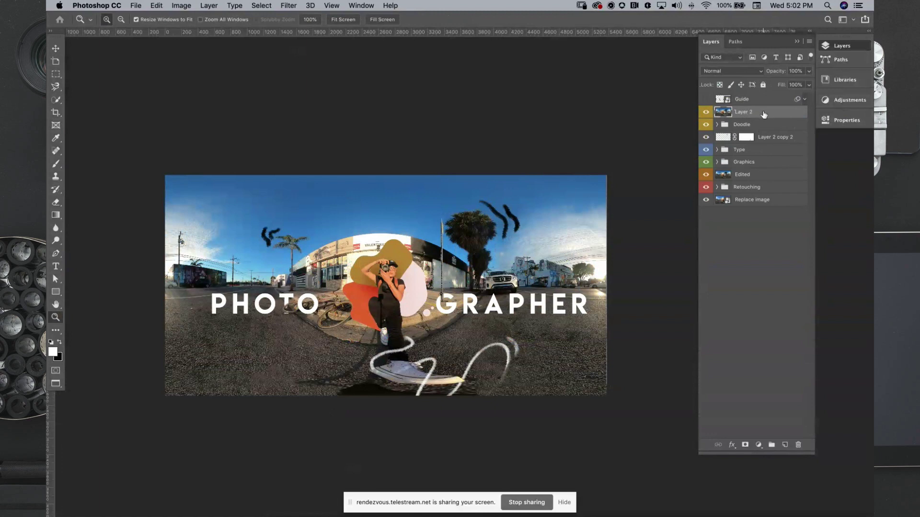
Group everything from the Doodle group down to the Replace image layer and name the group "Working Layers".
{"action": "left_click", "coordinate": [771, 131]}
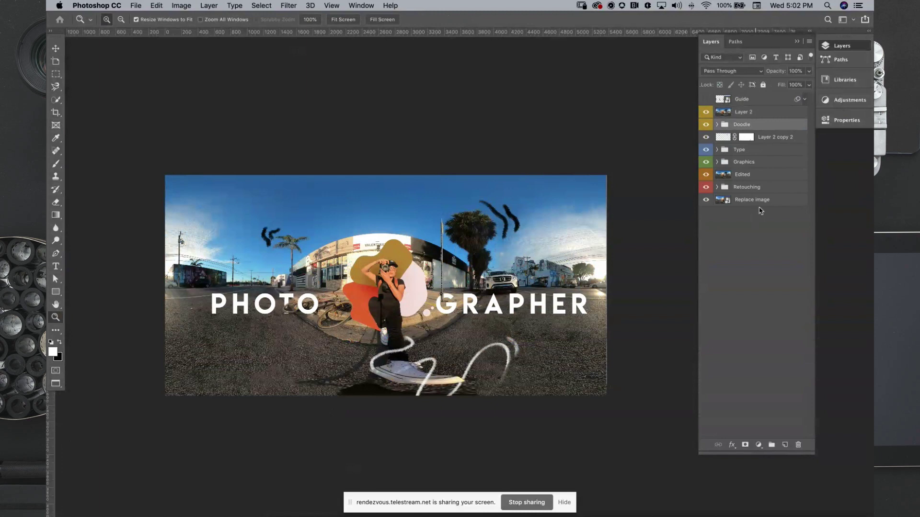
{"action": "left_click", "coordinate": [767, 201], "text": "shift"}
{"action": "key", "text": "super+g"}
{"action": "double_click", "coordinate": [745, 124]}
{"action": "type", "text": "Working La"}
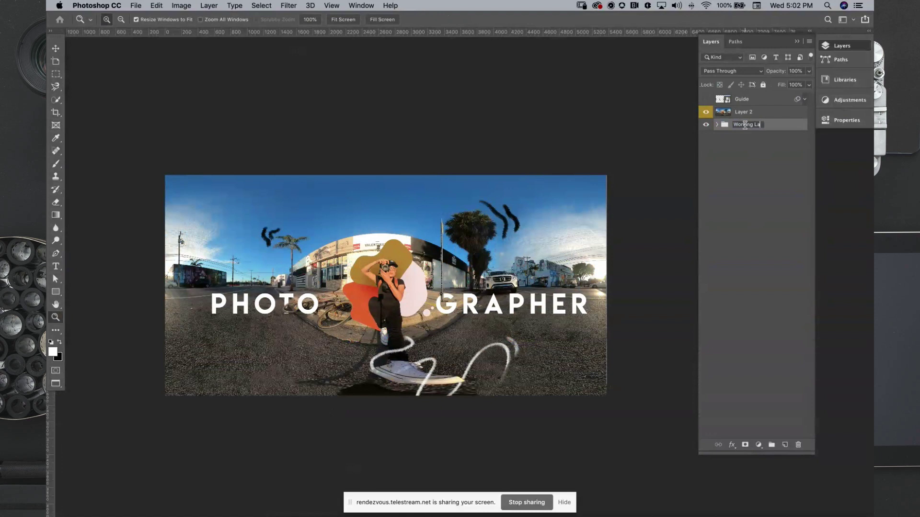
{"action": "type", "text": "yers"}
{"action": "left_click", "coordinate": [733, 99]}
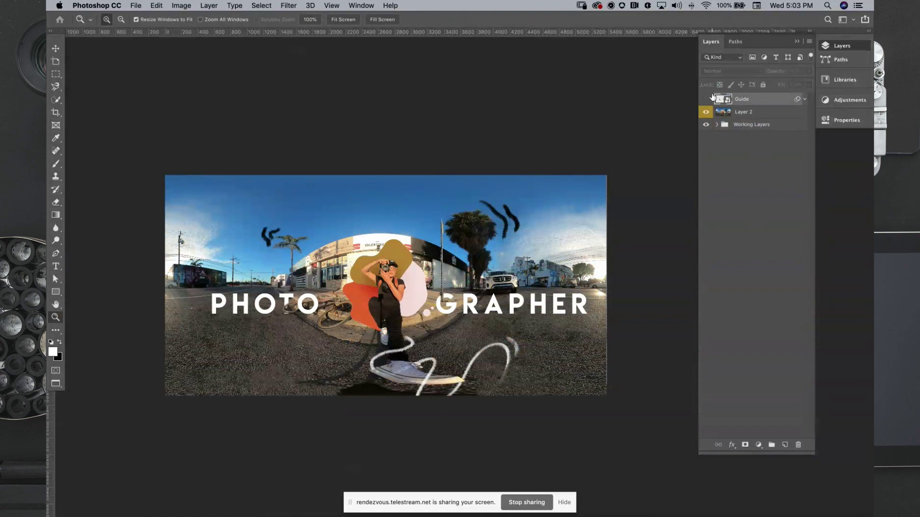
Save the merged panorama as a JPEG copy in the 360 RFW folder under Livestream, at maximum quality 12 with Baseline ("Standard") format.
{"action": "left_click", "coordinate": [755, 113]}
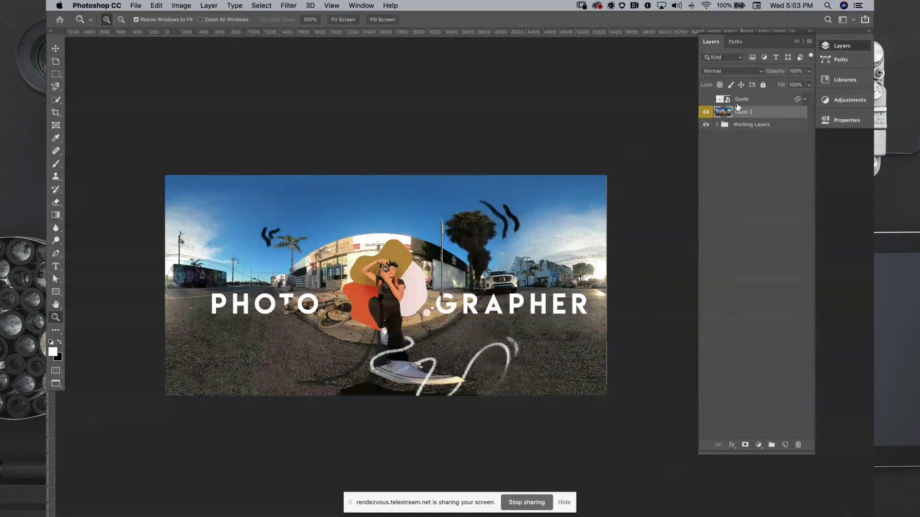
{"action": "key", "text": "v"}
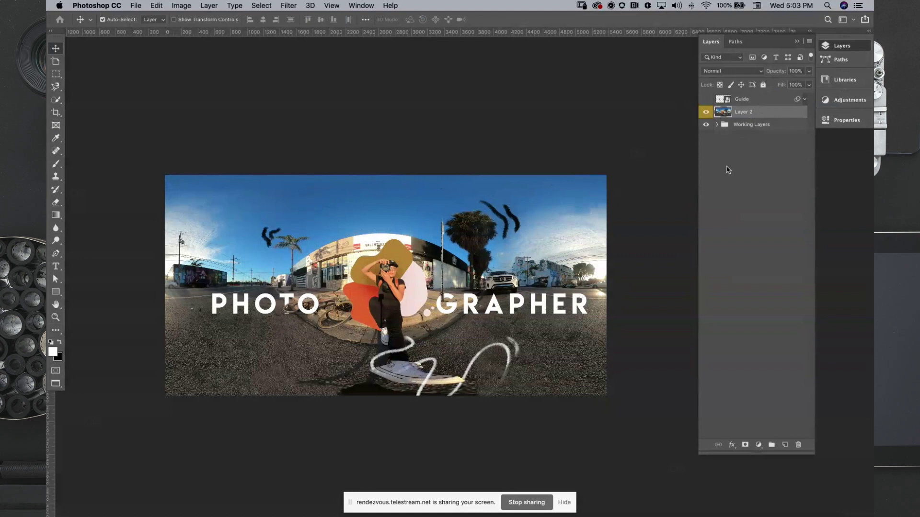
{"action": "left_click", "coordinate": [137, 5]}
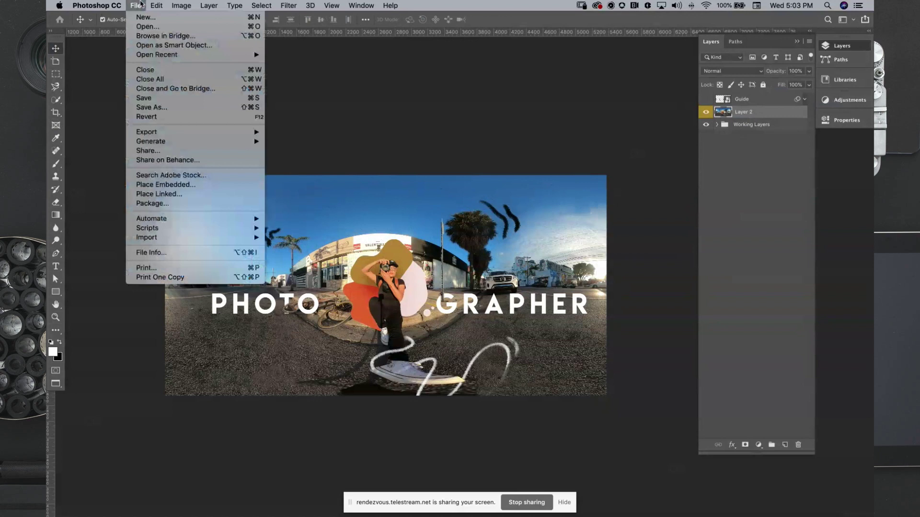
{"action": "left_click", "coordinate": [188, 108]}
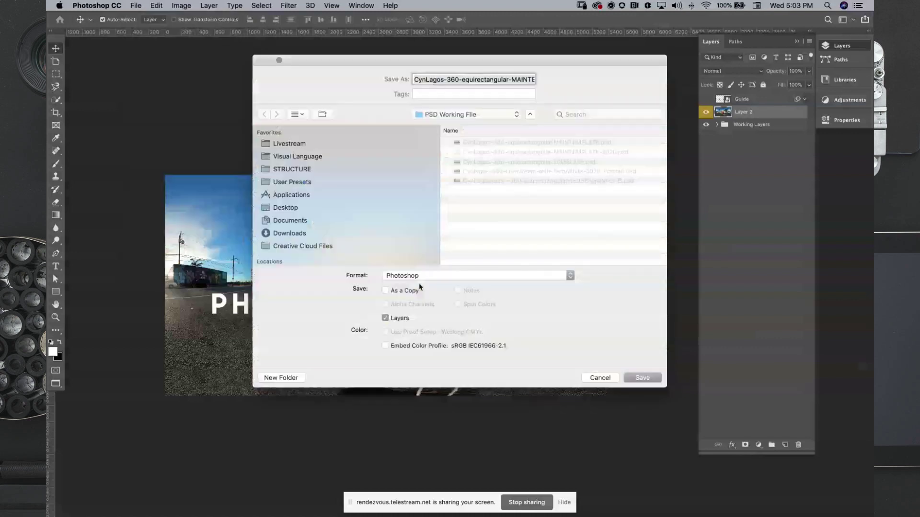
{"action": "left_click", "coordinate": [463, 115]}
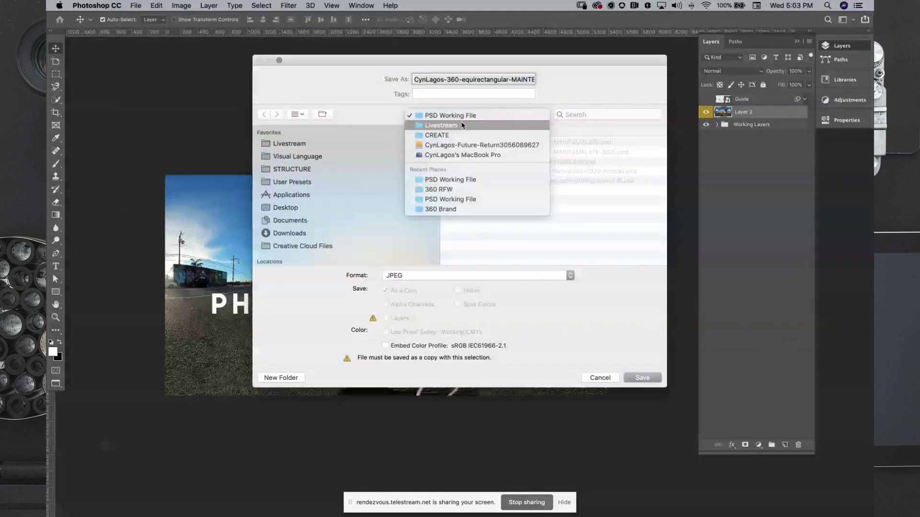
{"action": "left_click", "coordinate": [463, 126]}
{"action": "left_click", "coordinate": [446, 161]}
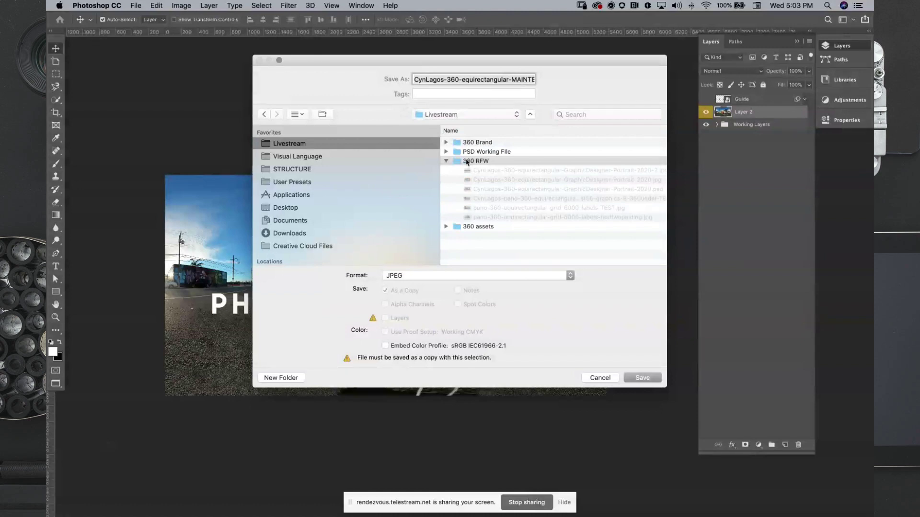
{"action": "double_click", "coordinate": [467, 162]}
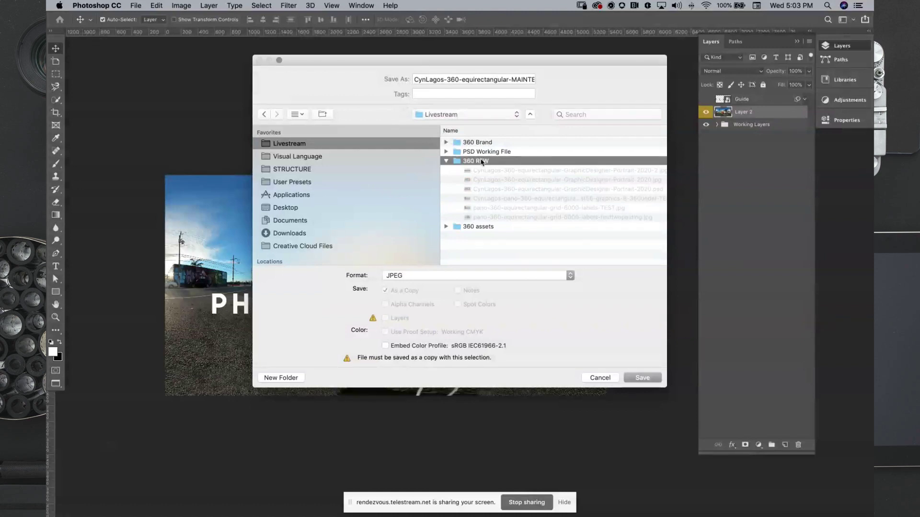
{"action": "left_click", "coordinate": [642, 378]}
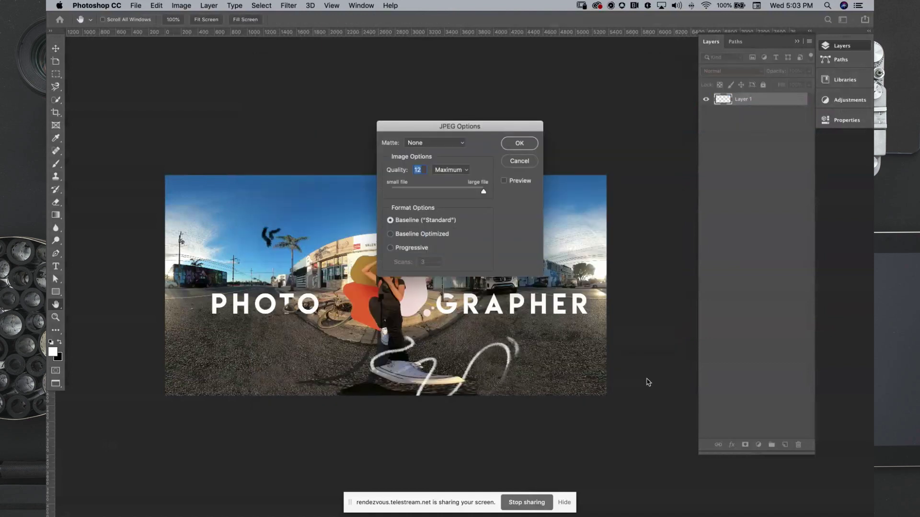
{"action": "left_click", "coordinate": [517, 142]}
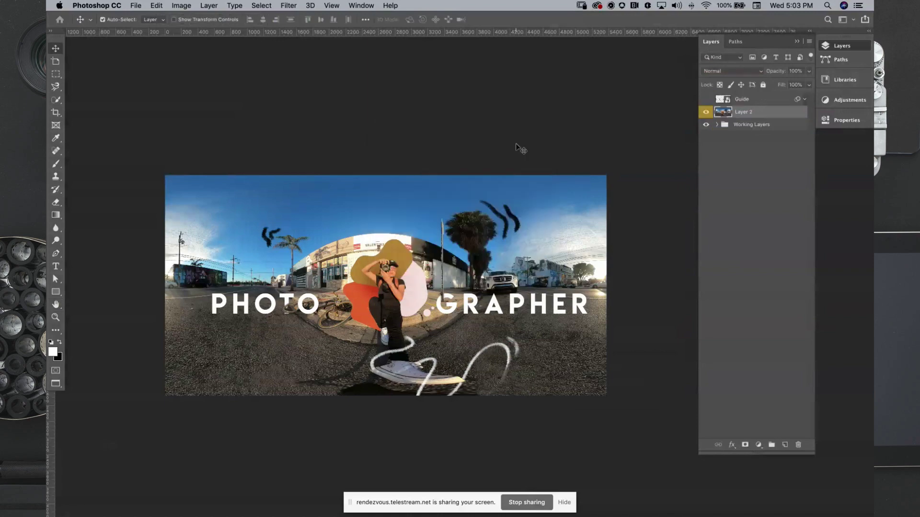
Hide the Photoshop panels, switch to Chrome and open Facebook in a new tab.
{"action": "key", "text": "Tab"}
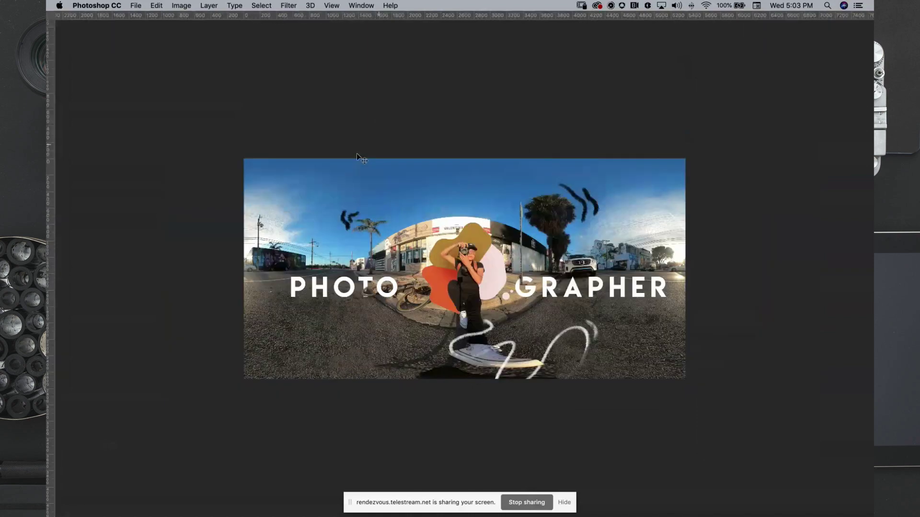
{"action": "key", "text": "super+Tab"}
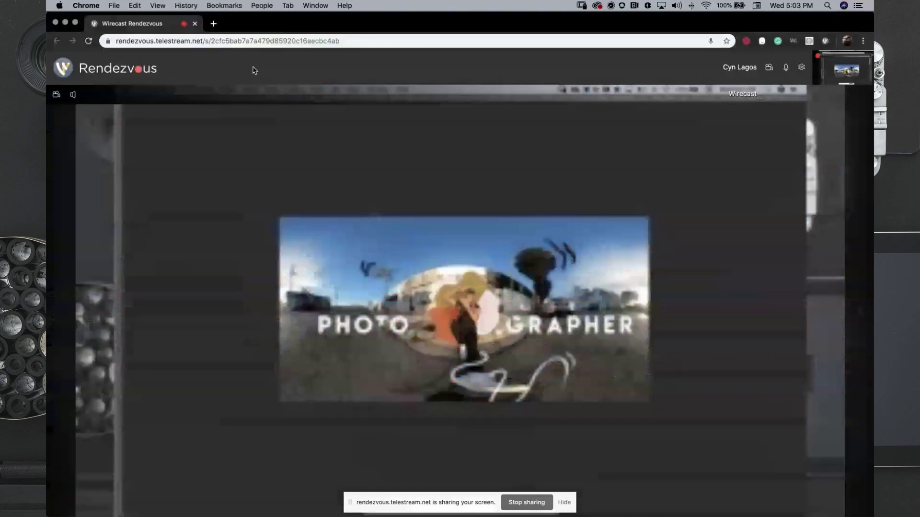
{"action": "left_click", "coordinate": [213, 24]}
{"action": "type", "text": "face"}
{"action": "key", "text": "Return"}
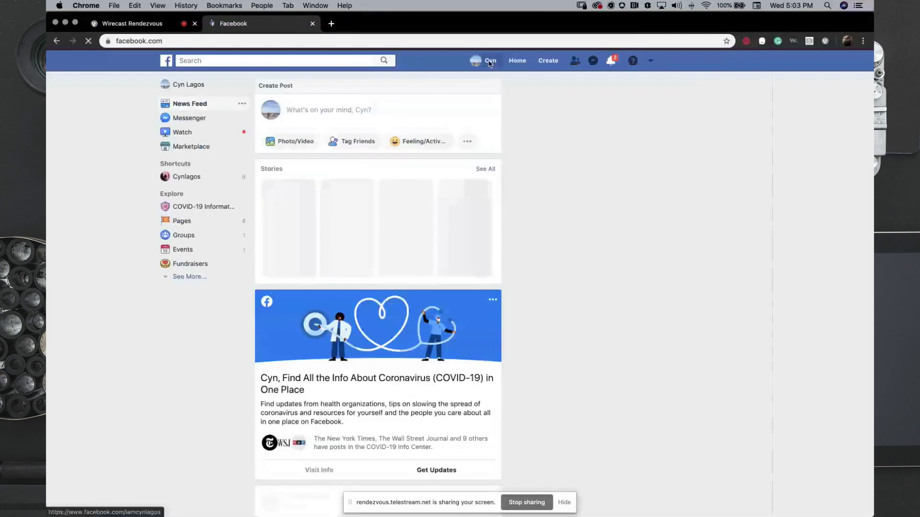
Open the photographer's own Facebook page from the full list of managed pages.
{"action": "left_click", "coordinate": [489, 62]}
{"action": "left_click", "coordinate": [650, 61]}
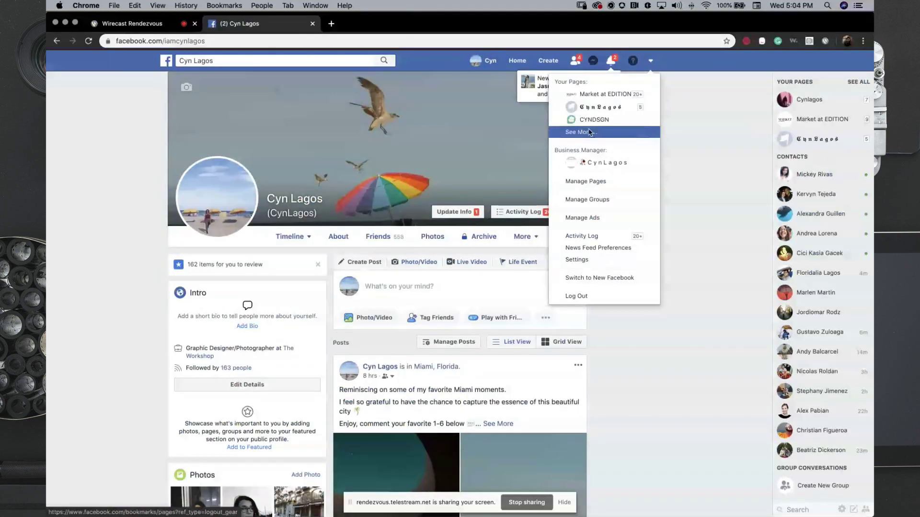
{"action": "left_click", "coordinate": [590, 133]}
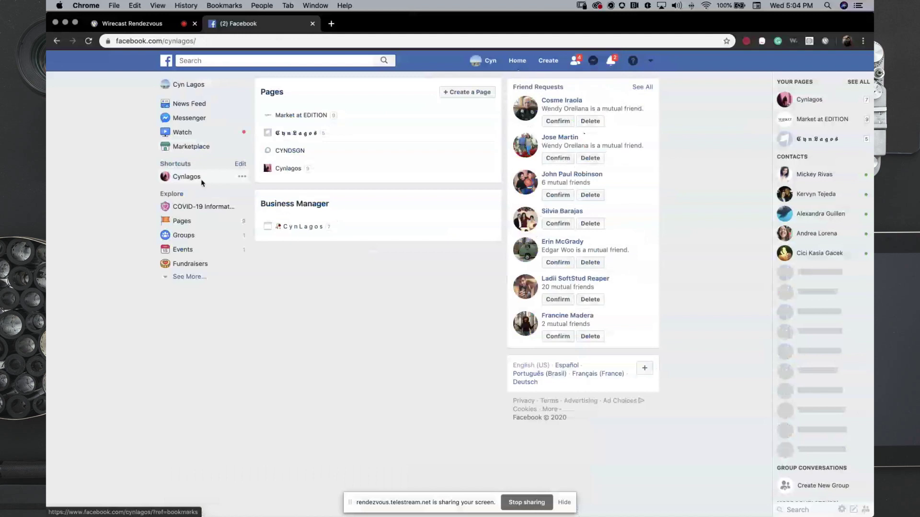
{"action": "left_click", "coordinate": [202, 183]}
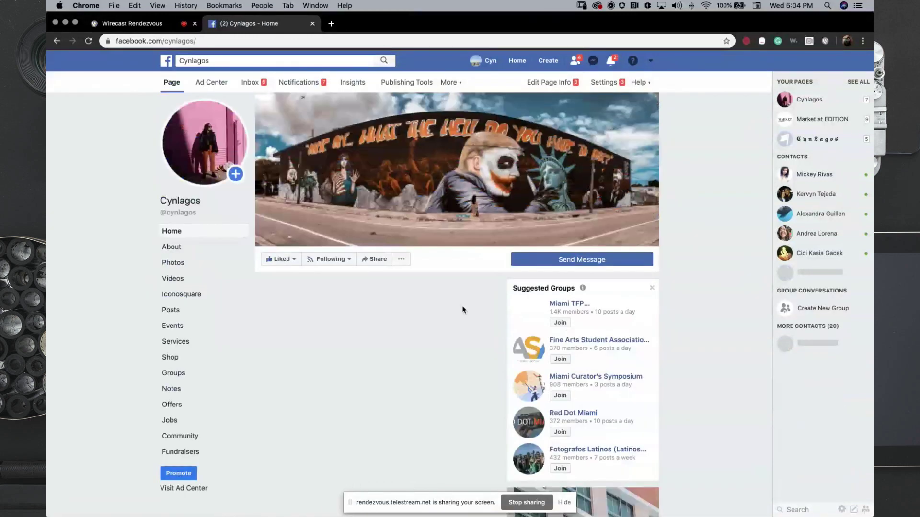
Start a new post on the photographer's page.
{"action": "scroll", "coordinate": [463, 310], "scroll_direction": "down", "scroll_amount": 5}
{"action": "scroll", "coordinate": [463, 310], "scroll_direction": "down", "scroll_amount": 4}
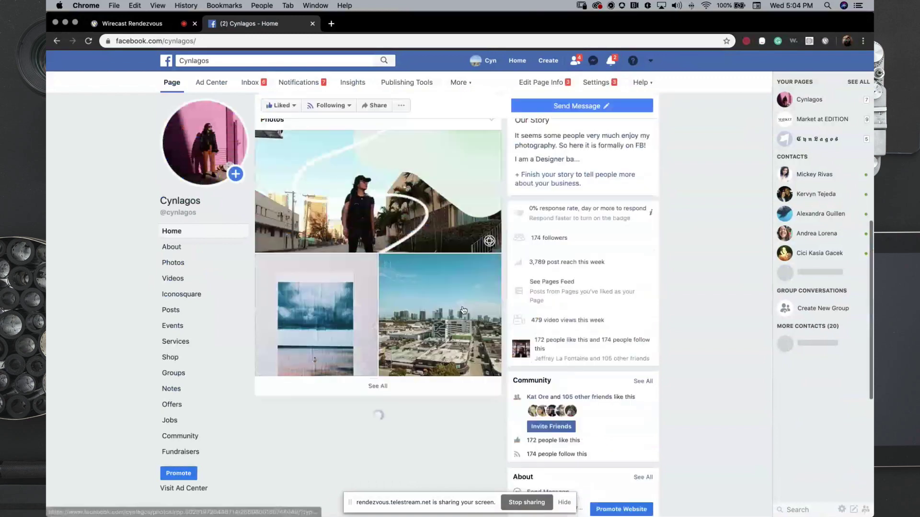
{"action": "scroll", "coordinate": [354, 320], "scroll_direction": "up", "scroll_amount": 9}
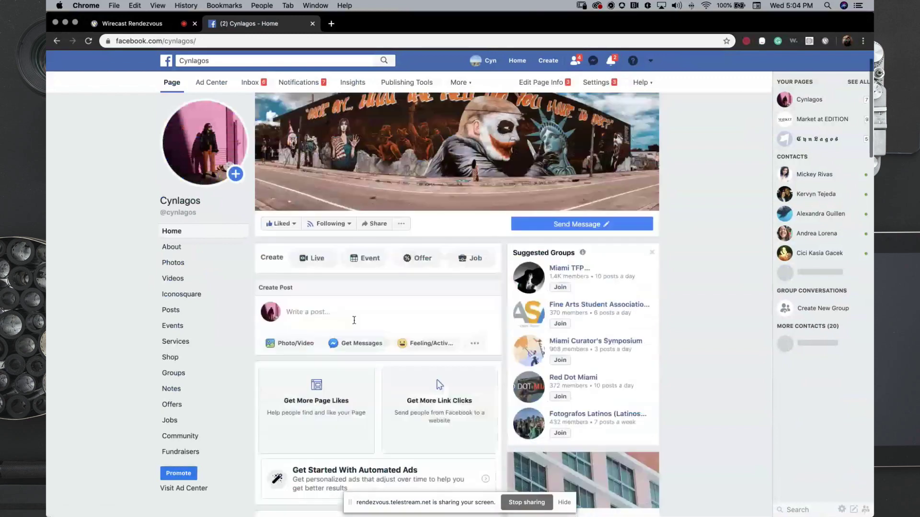
{"action": "left_click", "coordinate": [354, 320]}
Switch to Finder and go from the PSD Working File folder to the 360 RFW folder under Livestream.
{"action": "key", "text": "super+Tab"}
{"action": "key", "text": "super+Tab"}
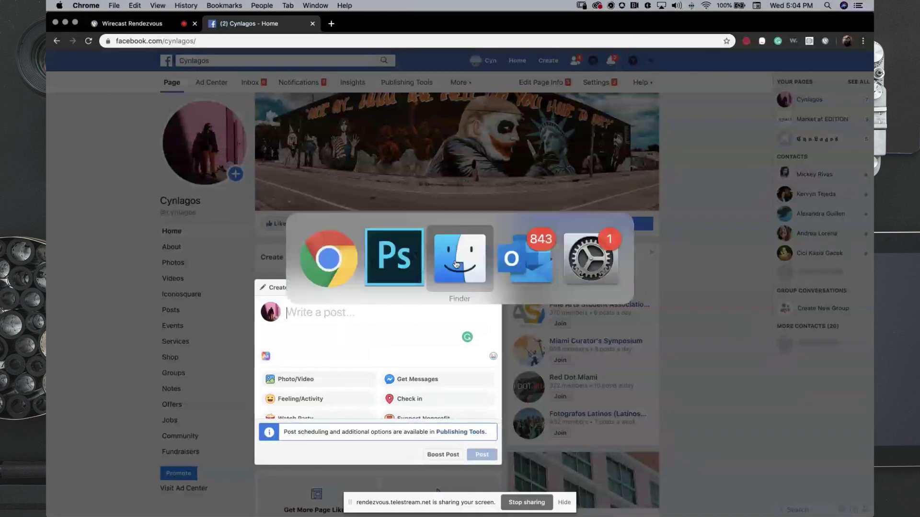
{"action": "left_click", "coordinate": [466, 261]}
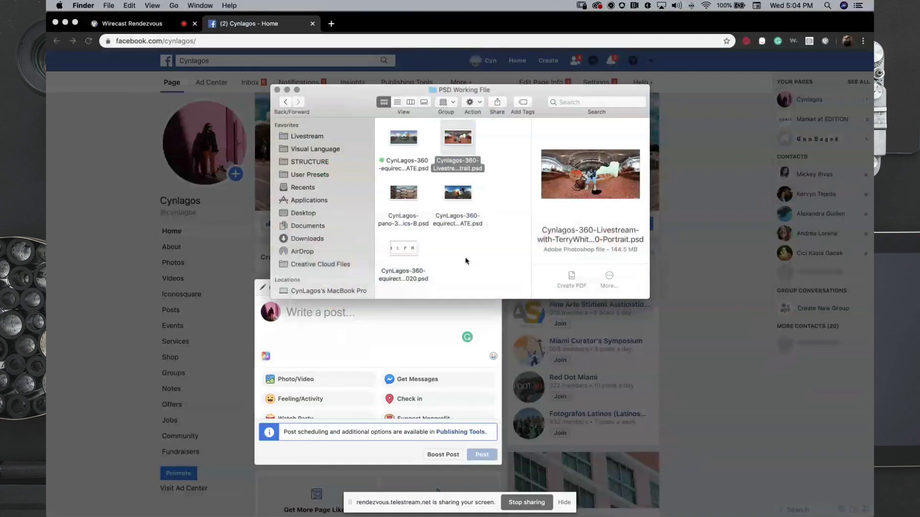
{"action": "scroll", "coordinate": [426, 201], "scroll_direction": "up", "scroll_amount": 2}
{"action": "key", "text": "super+Up"}
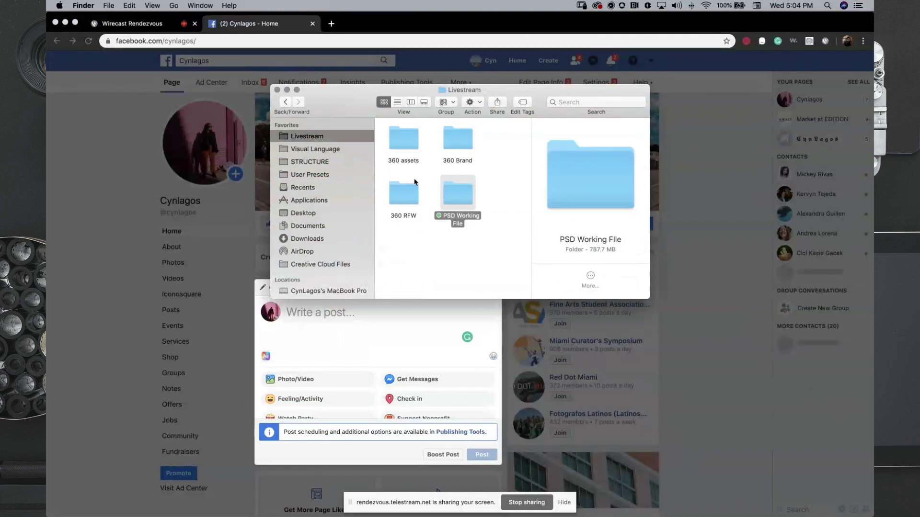
{"action": "double_click", "coordinate": [405, 197]}
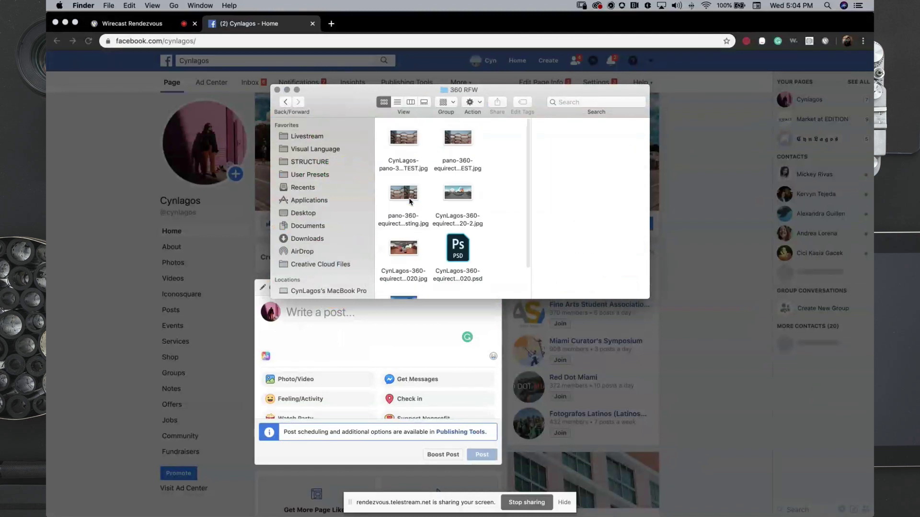
Preview the exported equirectangular MAINTEMPLATE JPEG and attach it to the Facebook post.
{"action": "scroll", "coordinate": [441, 173], "scroll_direction": "down", "scroll_amount": 2}
{"action": "left_click", "coordinate": [408, 266]}
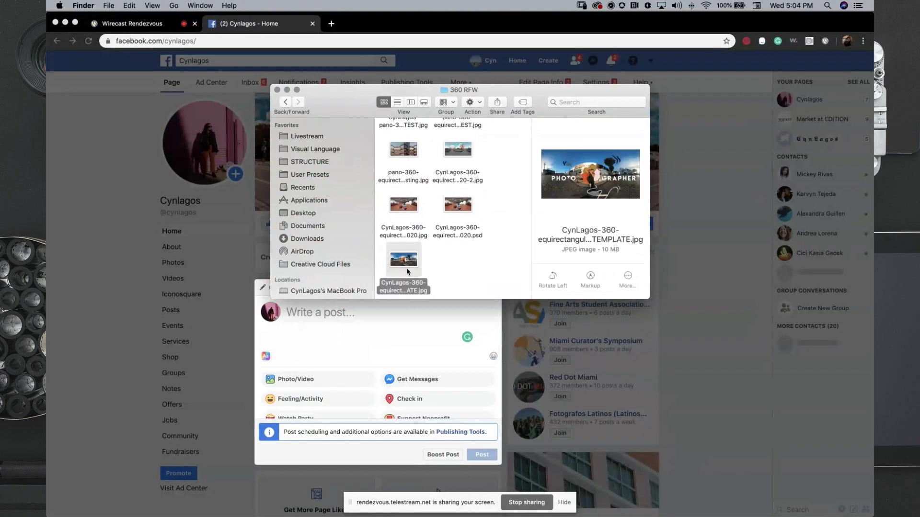
{"action": "key", "text": "space"}
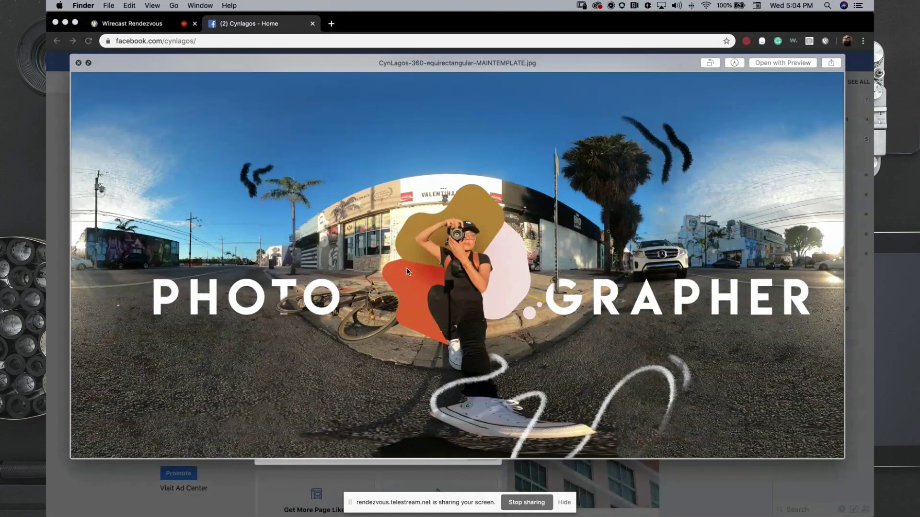
{"action": "key", "text": "space"}
{"action": "left_click", "coordinate": [341, 300]}
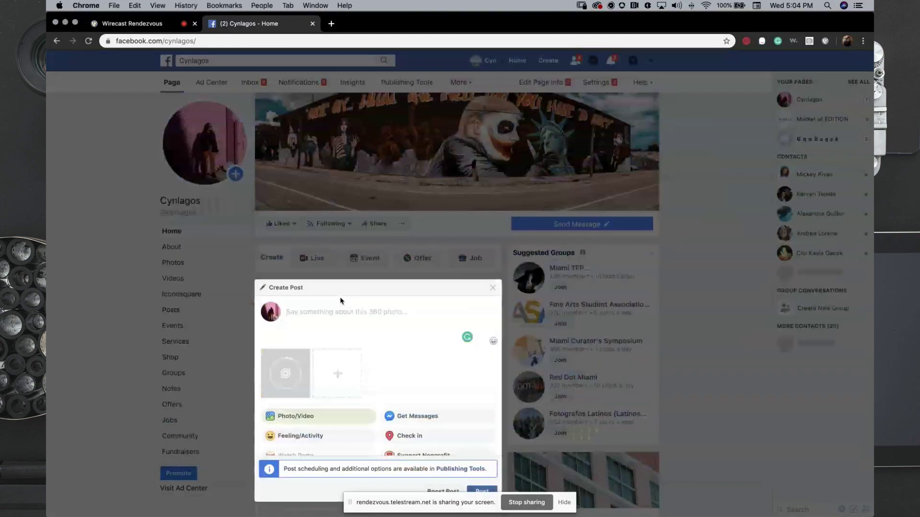
{"action": "type", "text": "lol"}
{"action": "key", "text": "BackSpace"}
{"action": "key", "text": "BackSpace"}
{"action": "key", "text": "BackSpace"}
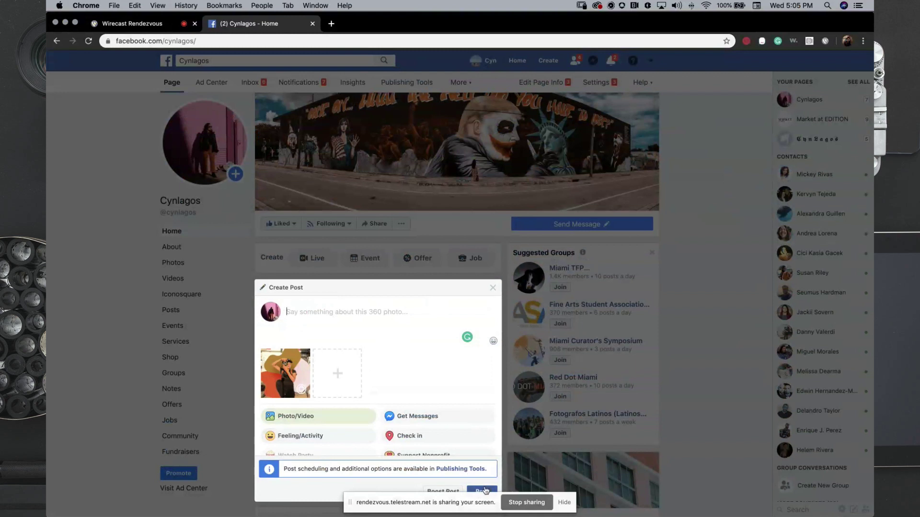
Hide the screen-sharing notice, caption the 360 photo "Livestream!" and publish the post.
{"action": "left_click", "coordinate": [563, 506]}
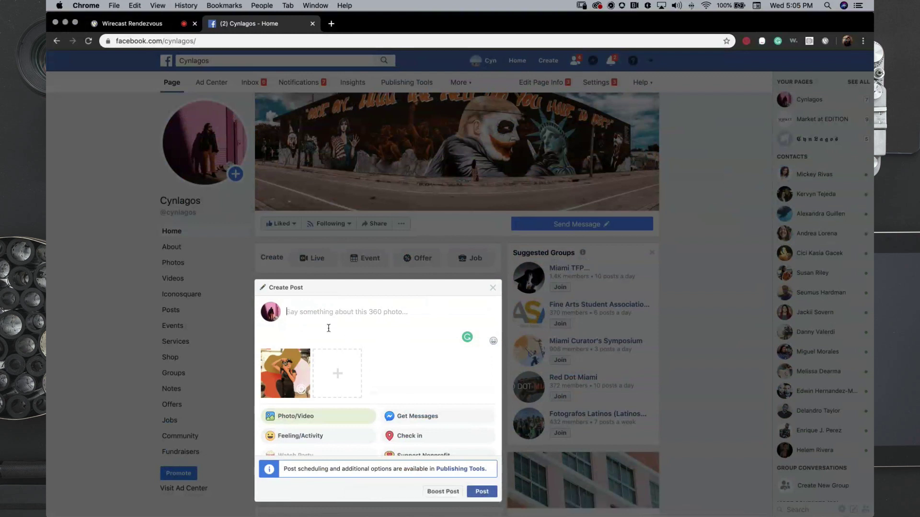
{"action": "type", "text": "Lestream"}
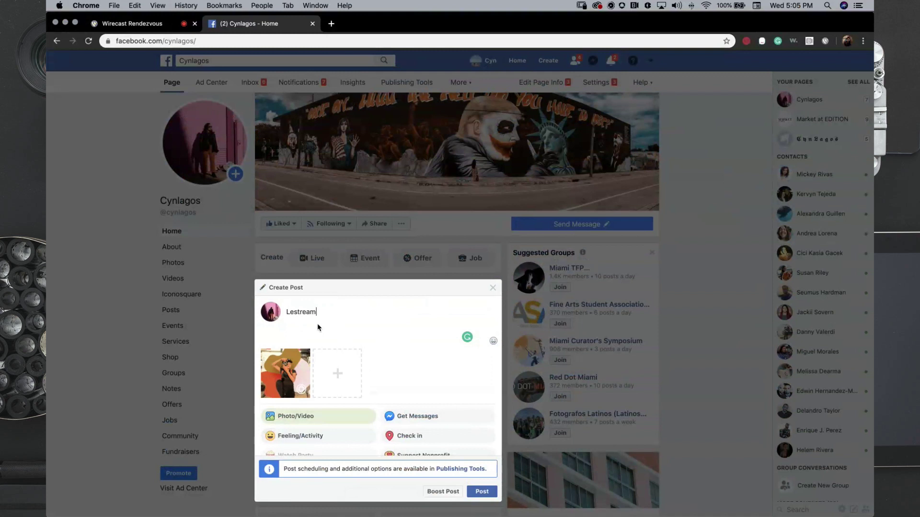
{"action": "key", "text": "BackSpace"}
{"action": "key", "text": "BackSpace"}
{"action": "key", "text": "BackSpace"}
{"action": "key", "text": "BackSpace"}
{"action": "key", "text": "BackSpace"}
{"action": "key", "text": "BackSpace"}
{"action": "key", "text": "BackSpace"}
{"action": "type", "text": "ivestream!"}
{"action": "left_click", "coordinate": [479, 492]}
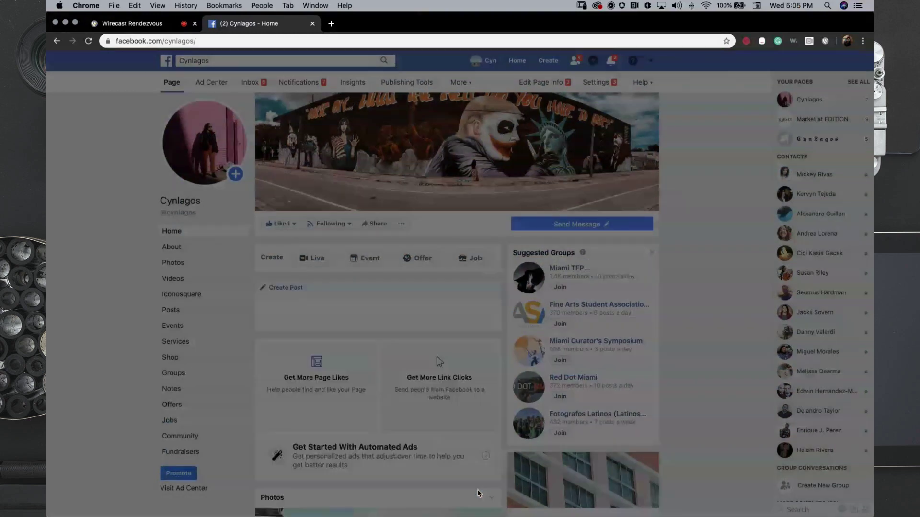
Open the earlier 360 photo of the woman with a laptop, look around the scene and close it.
{"action": "scroll", "coordinate": [478, 494], "scroll_direction": "down", "scroll_amount": 3}
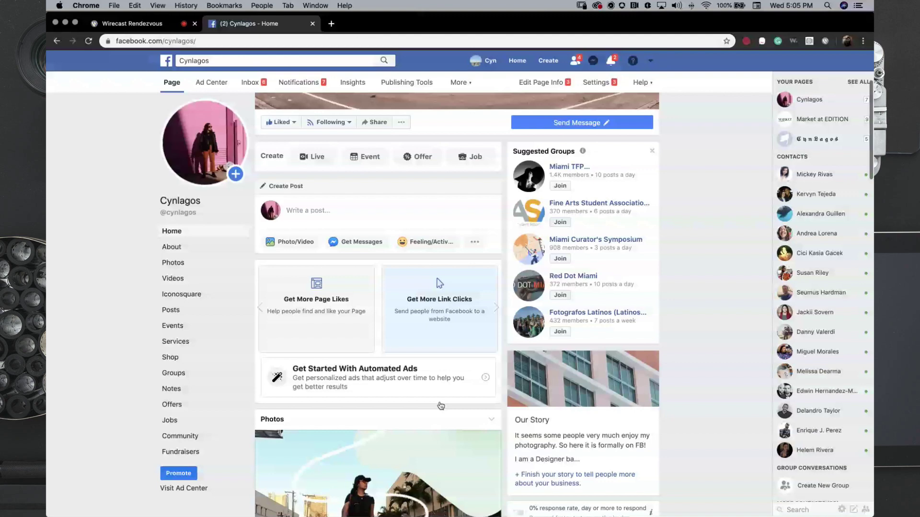
{"action": "scroll", "coordinate": [397, 138], "scroll_direction": "down", "scroll_amount": 10}
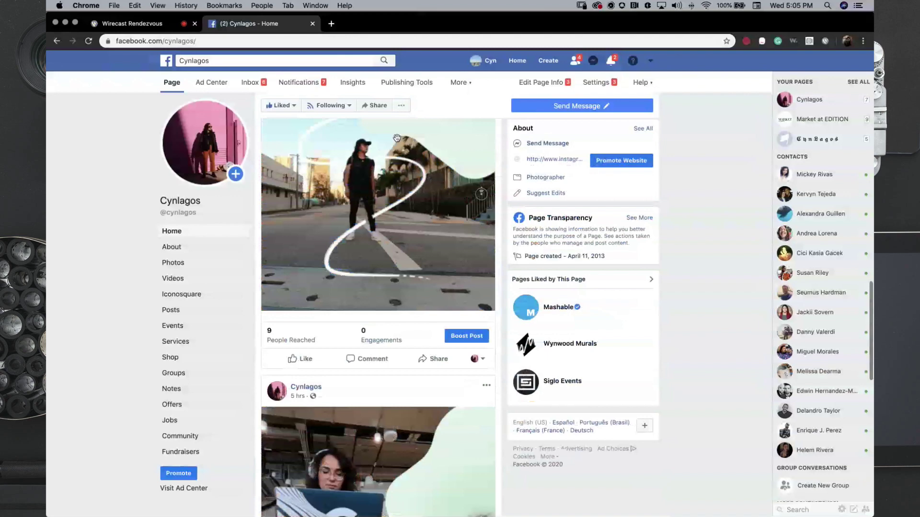
{"action": "left_click", "coordinate": [429, 294]}
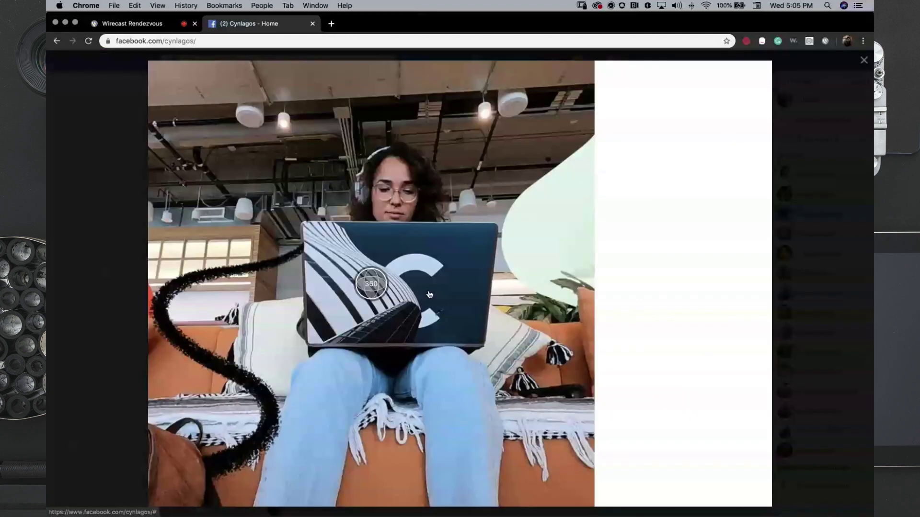
{"action": "left_click_drag", "start_coordinate": [430, 294], "coordinate": [407, 171]}
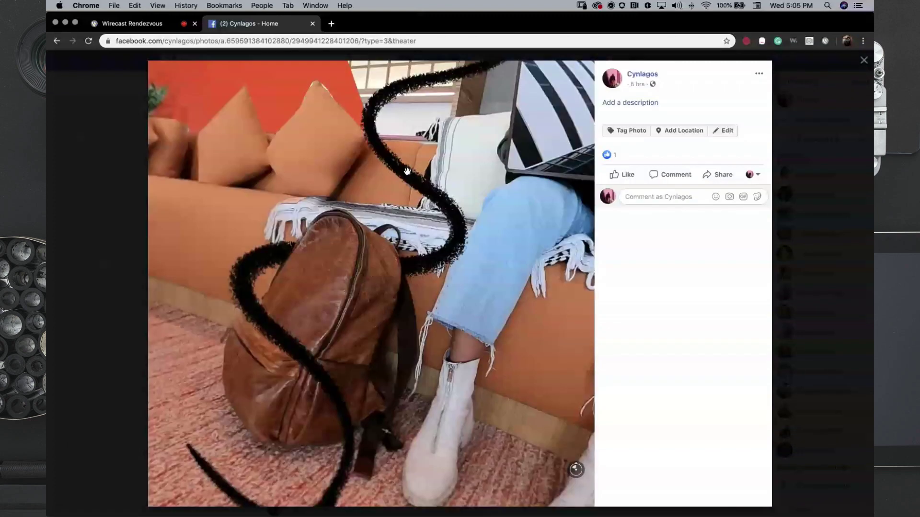
{"action": "left_click_drag", "start_coordinate": [407, 171], "coordinate": [261, 329]}
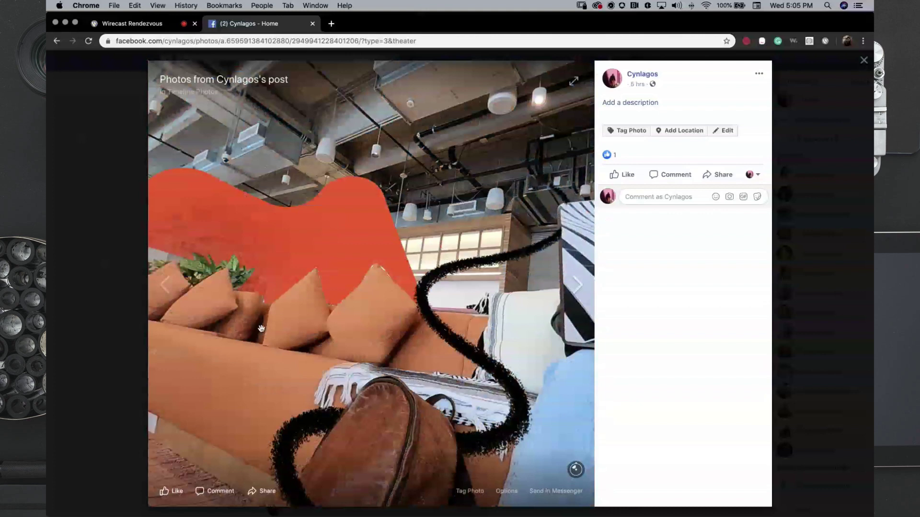
{"action": "left_click_drag", "start_coordinate": [360, 284], "coordinate": [422, 204]}
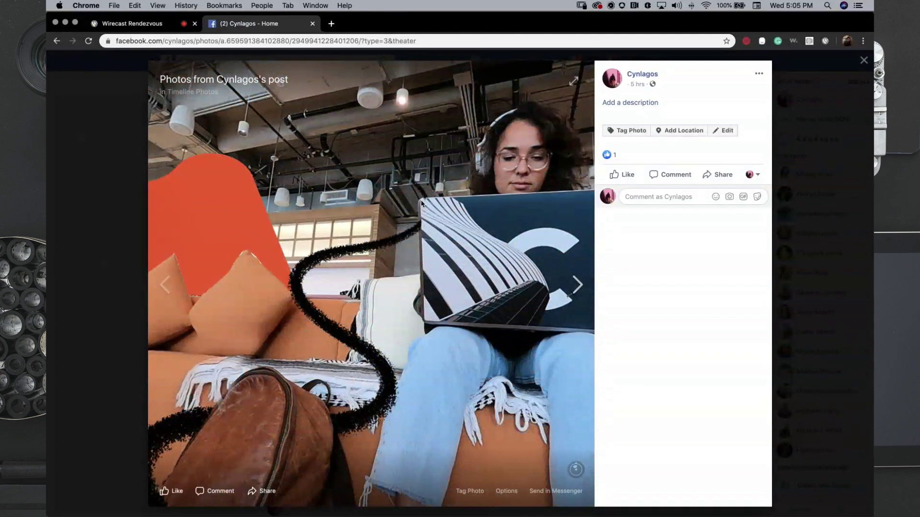
{"action": "left_click", "coordinate": [794, 133]}
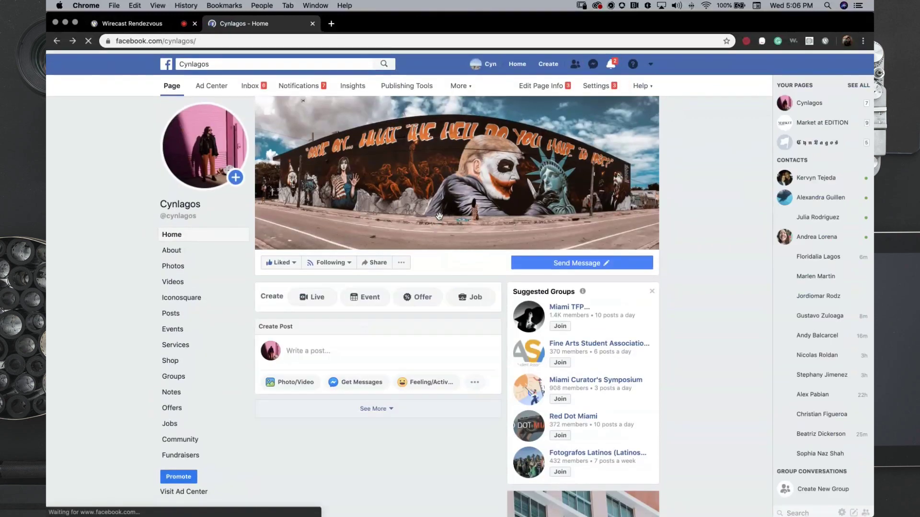
Open the newly published 360 photo, look around its graphics and lettering, and close the viewer.
{"action": "scroll", "coordinate": [440, 218], "scroll_direction": "down", "scroll_amount": 3}
{"action": "scroll", "coordinate": [440, 219], "scroll_direction": "down", "scroll_amount": 6}
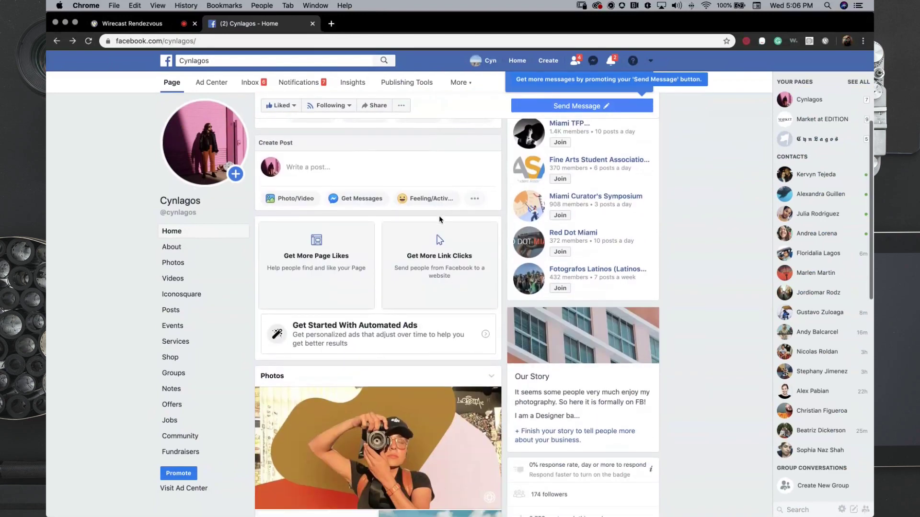
{"action": "left_click", "coordinate": [401, 281]}
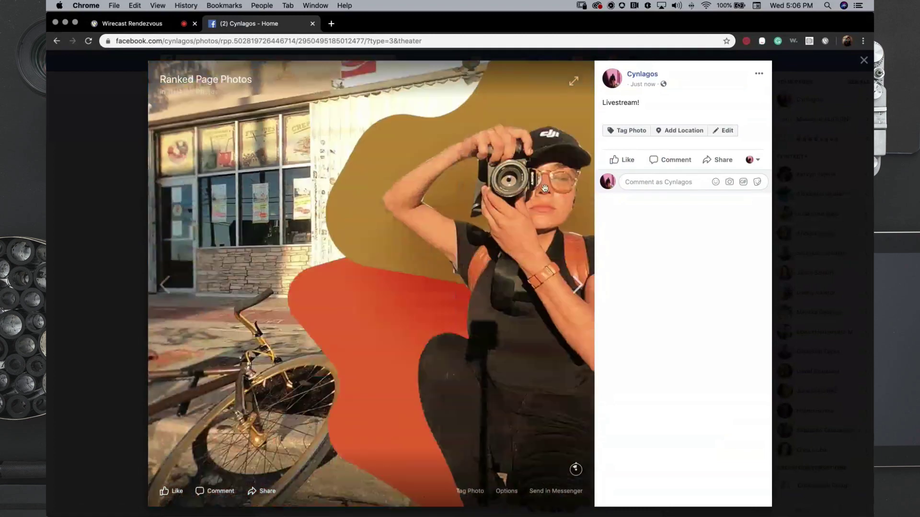
{"action": "left_click_drag", "start_coordinate": [293, 248], "coordinate": [579, 170]}
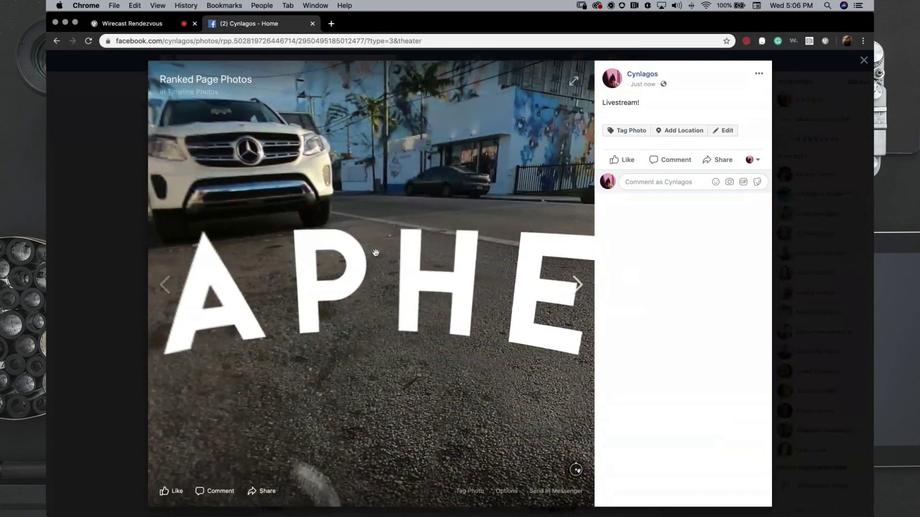
{"action": "left_click_drag", "start_coordinate": [376, 253], "coordinate": [423, 516]}
{"action": "left_click_drag", "start_coordinate": [323, 323], "coordinate": [583, 73]}
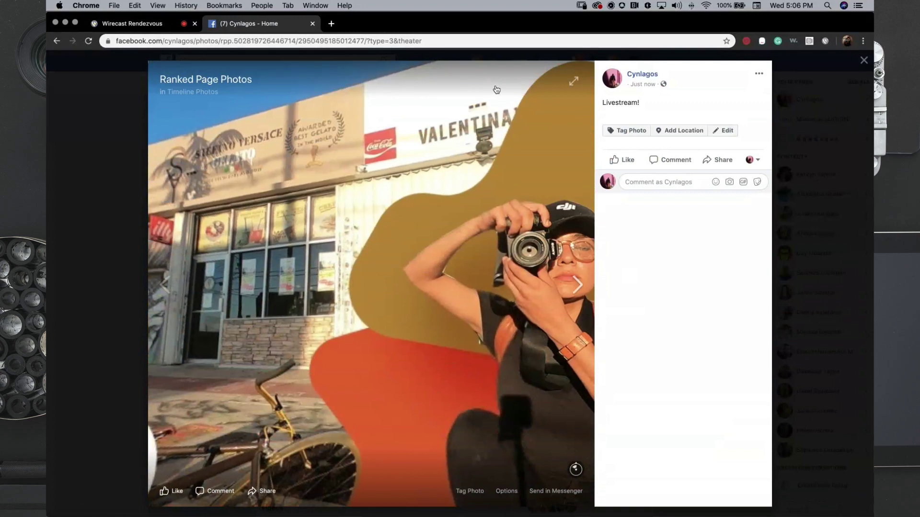
{"action": "left_click_drag", "start_coordinate": [496, 194], "coordinate": [350, 115]}
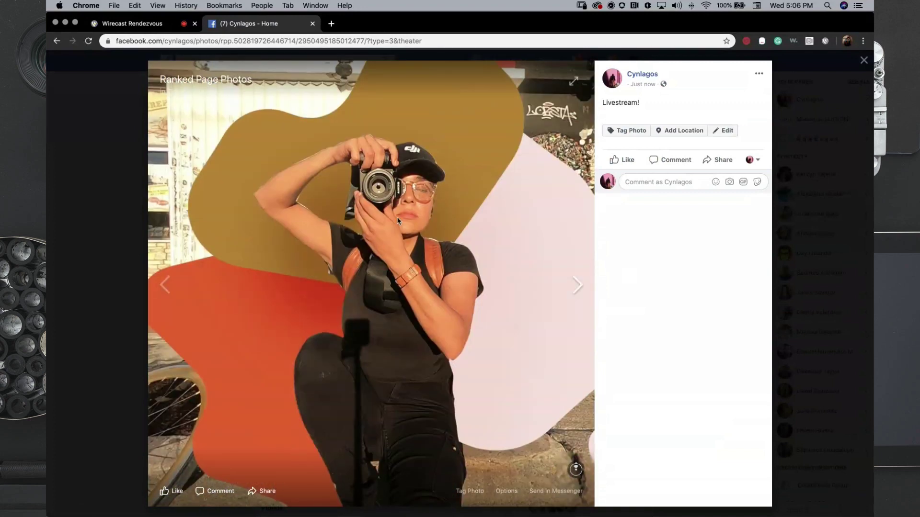
{"action": "left_click_drag", "start_coordinate": [398, 220], "coordinate": [402, 372]}
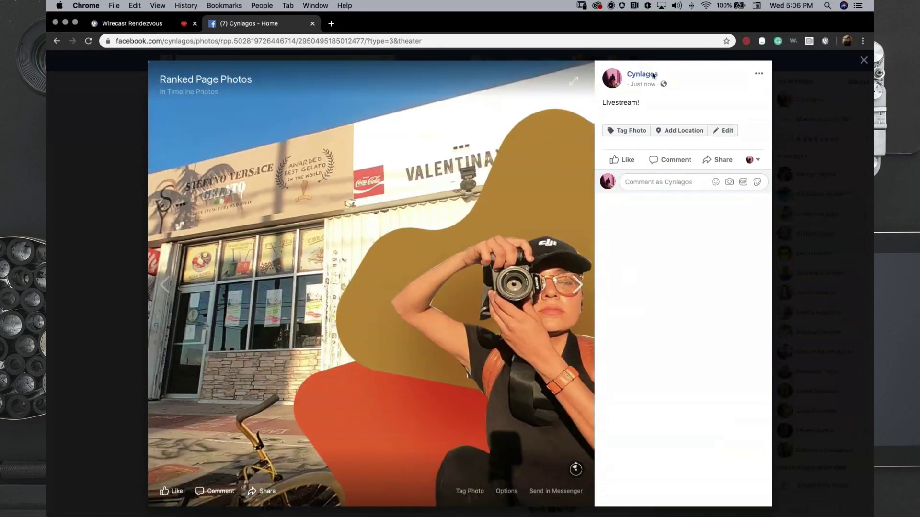
{"action": "key", "text": "Escape"}
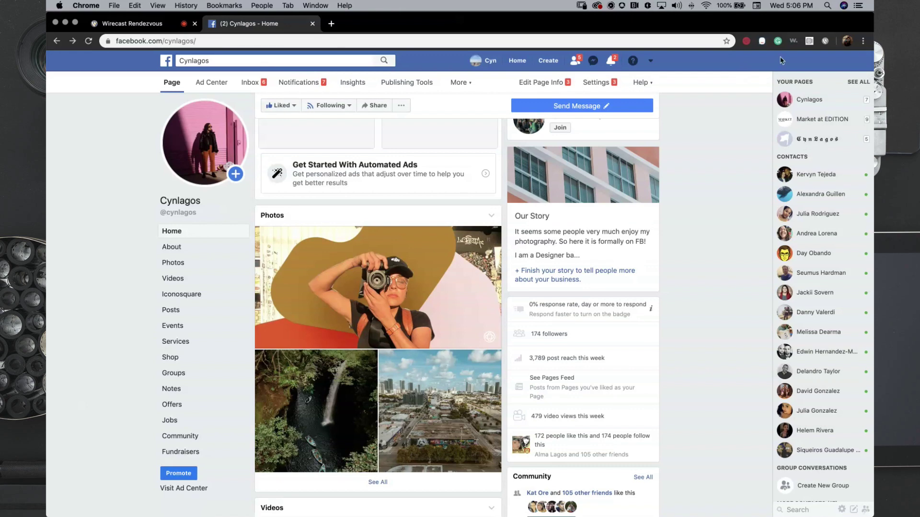
Switch to the Wirecast Rendezvous session and open its camera and microphone source options.
{"action": "mouse_move", "coordinate": [656, 506]}
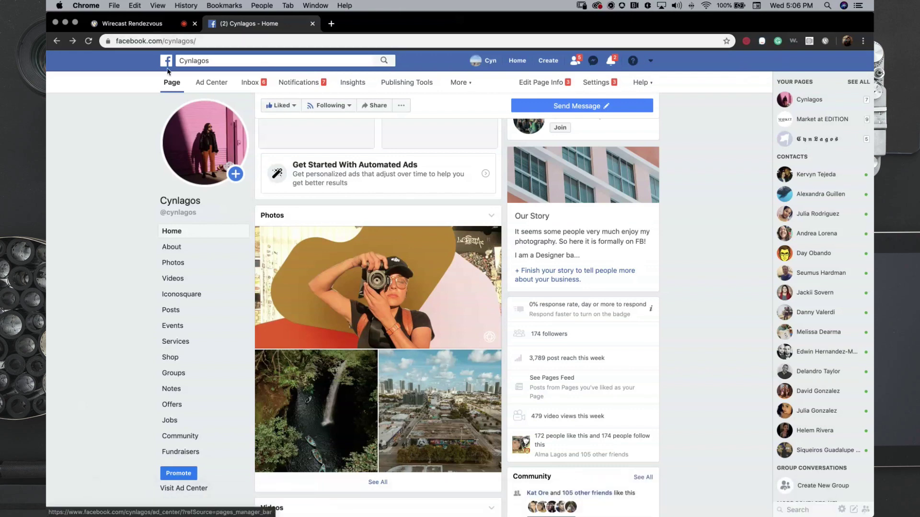
{"action": "left_click", "coordinate": [131, 24]}
{"action": "left_click", "coordinate": [784, 69]}
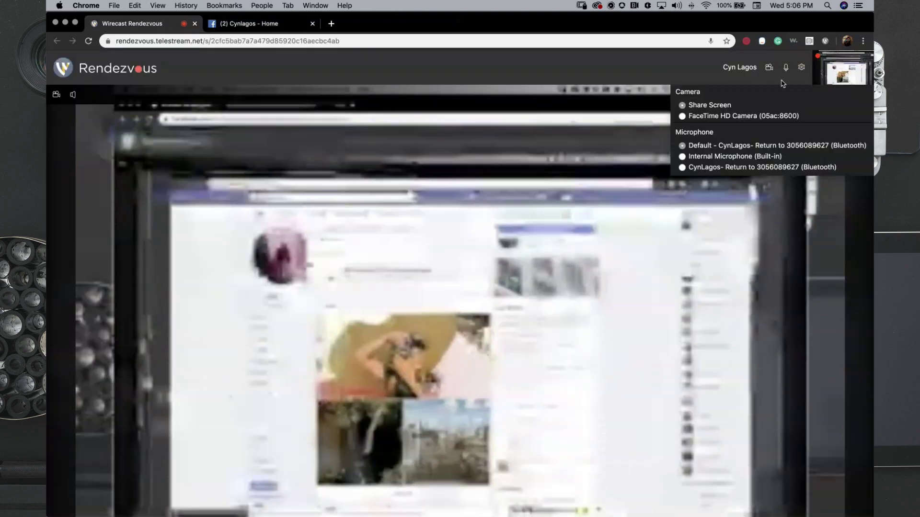
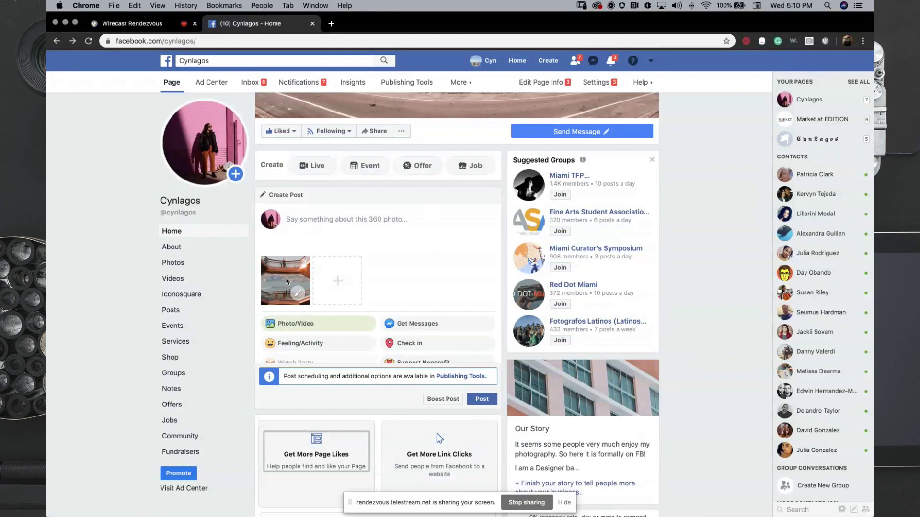
Preview the CynLagos-pano-360-equirectangular-test56-graphics-B-360under-TEST.jpg file in Finder and publish the uncaptioned 360 photo post on Facebook.
{"action": "key", "text": "super+Tab"}
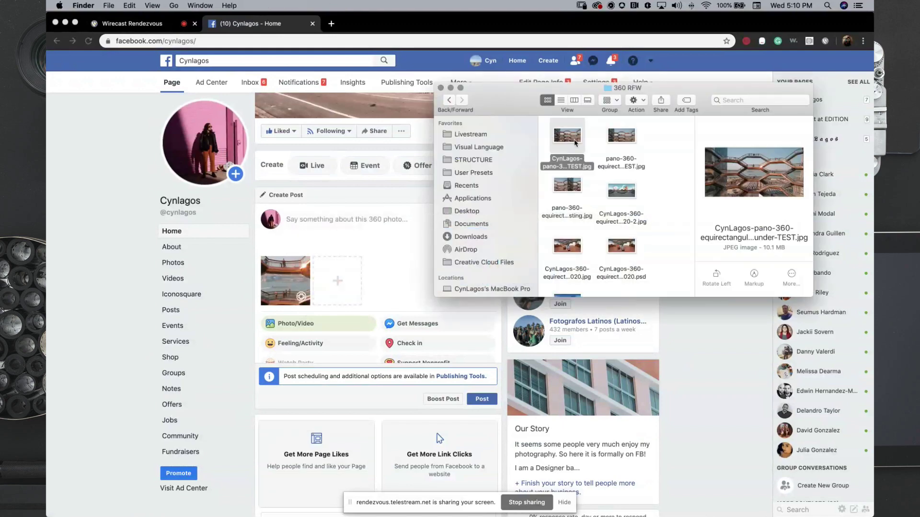
{"action": "key", "text": "space"}
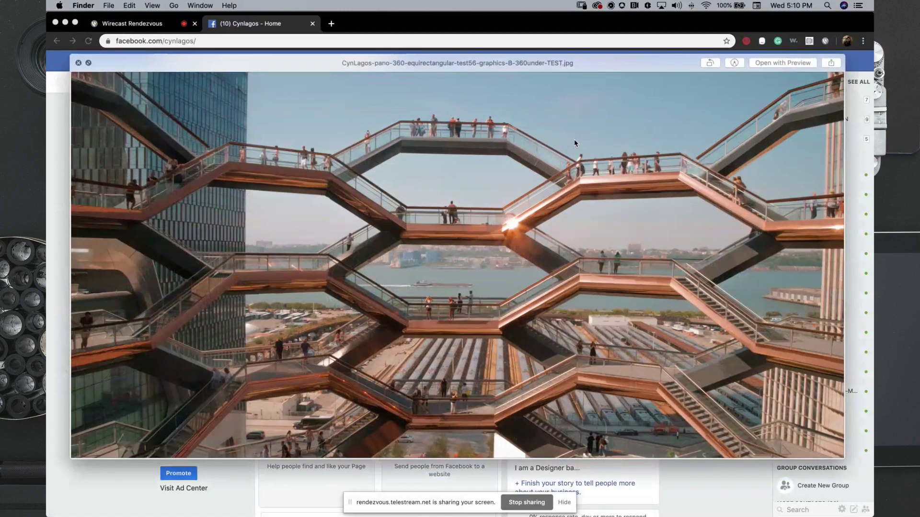
{"action": "key", "text": "super+Tab"}
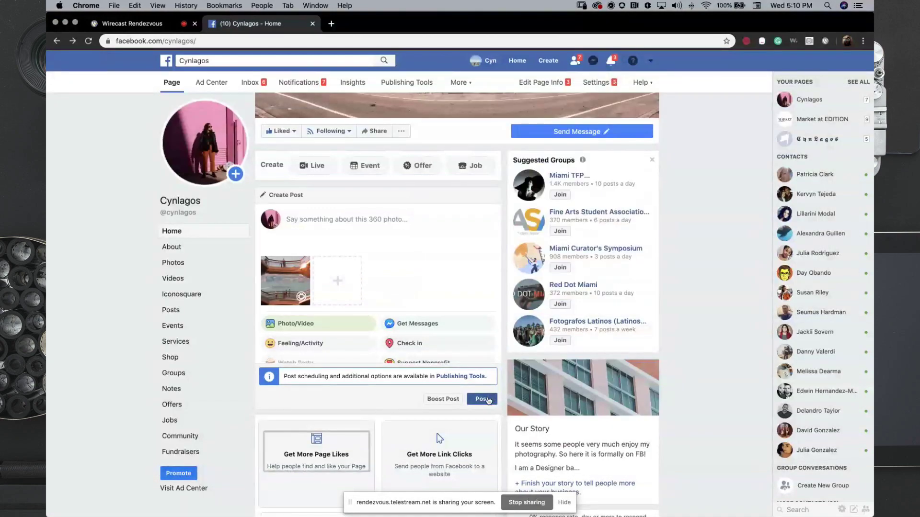
{"action": "left_click", "coordinate": [481, 400]}
Preview the flat equirectangular TEST JPEG of the walkways in Finder again, close the preview and return to the Facebook page.
{"action": "key", "text": "super+Tab"}
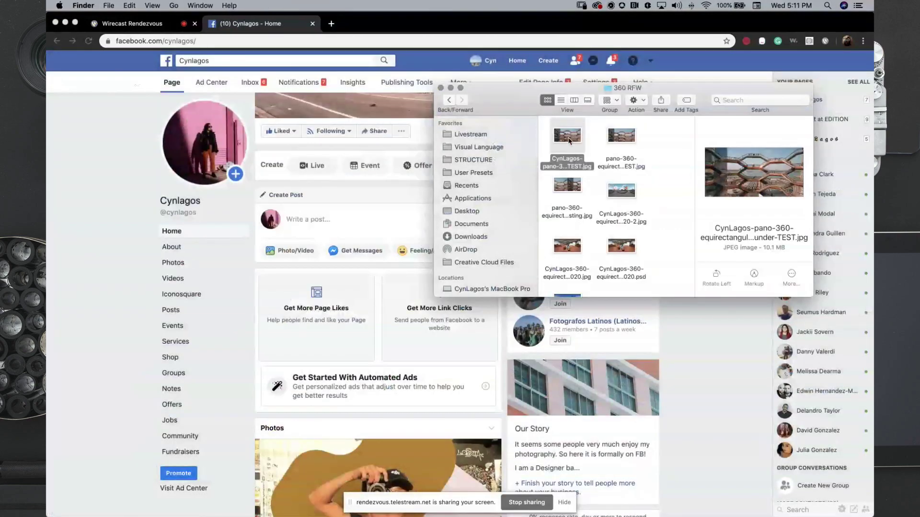
{"action": "key", "text": "space"}
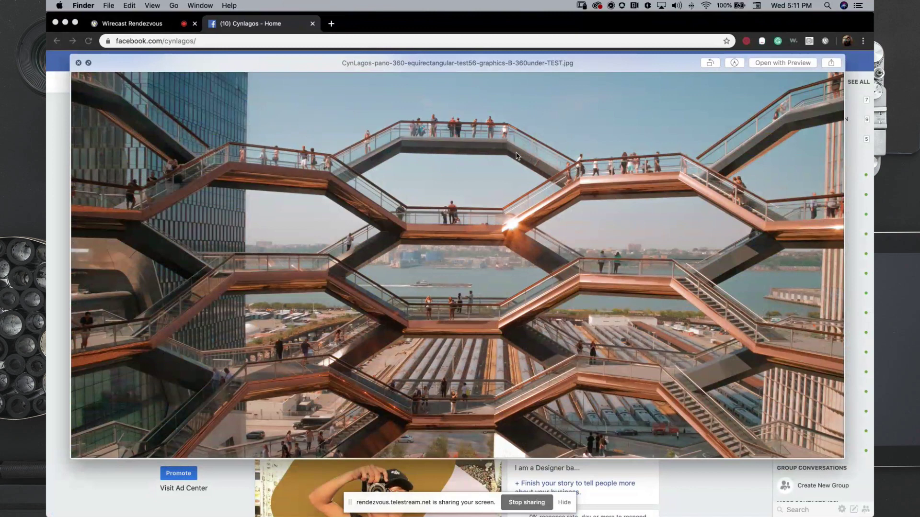
{"action": "key", "text": "space"}
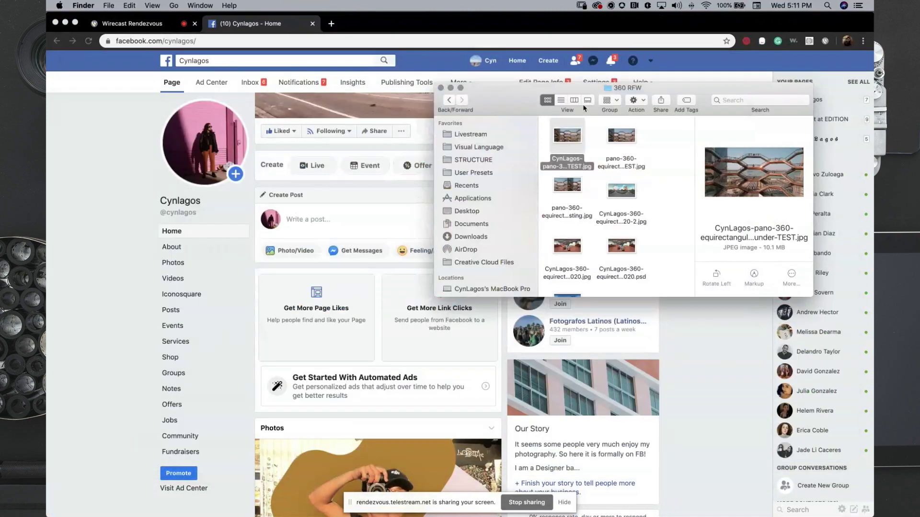
{"action": "left_click", "coordinate": [345, 222]}
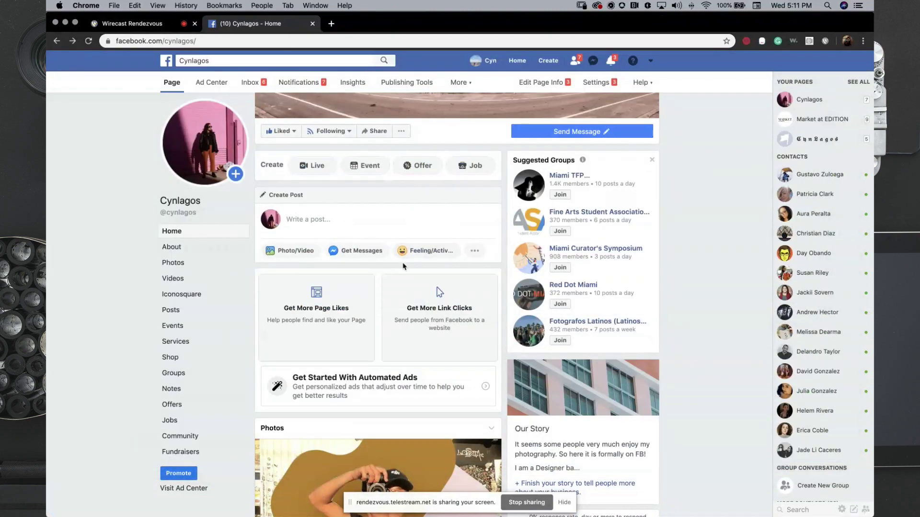
Open the newly published 360 photo of the walkways, look around from the sky to the ground, and close the viewer.
{"action": "scroll", "coordinate": [403, 267], "scroll_direction": "down", "scroll_amount": 5}
{"action": "left_click", "coordinate": [446, 166]}
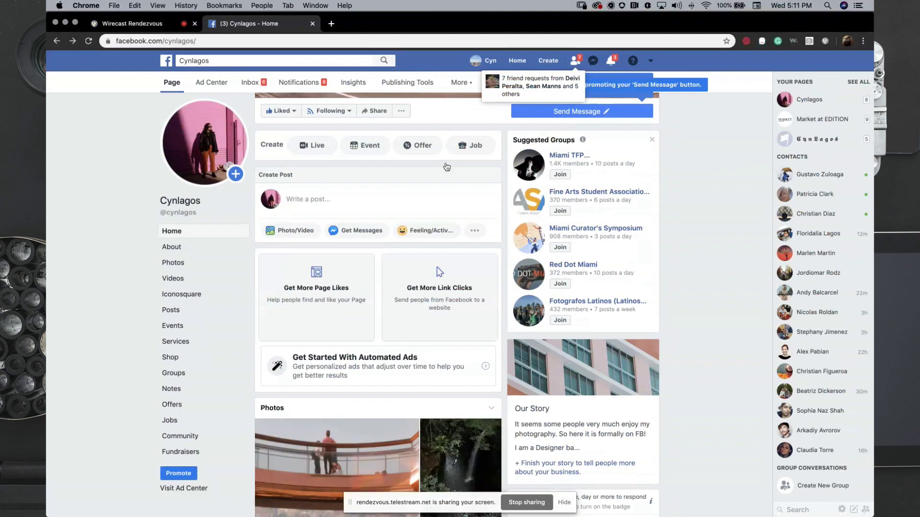
{"action": "left_click", "coordinate": [385, 281]}
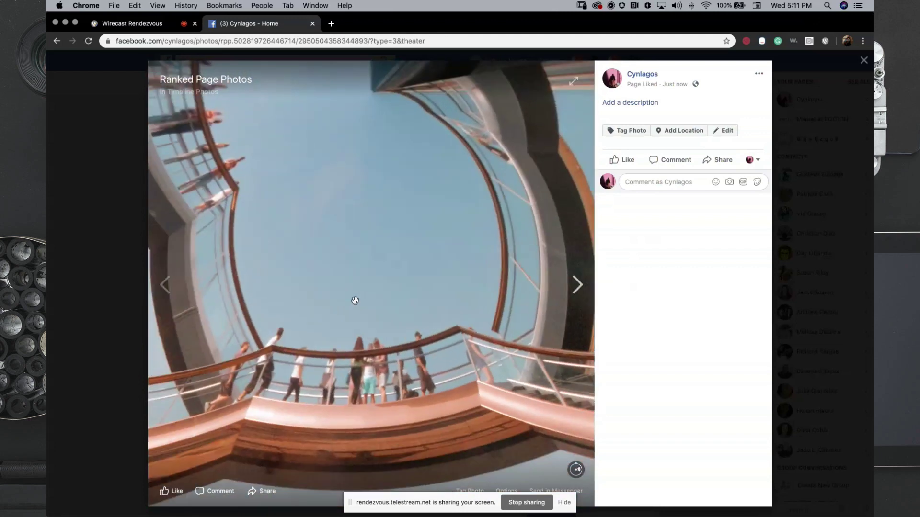
{"action": "left_click_drag", "start_coordinate": [355, 300], "coordinate": [364, 77]}
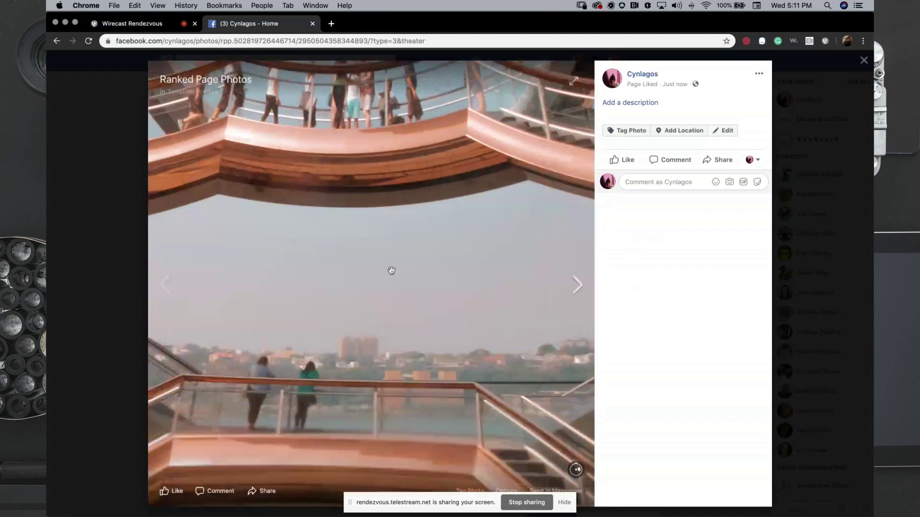
{"action": "left_click_drag", "start_coordinate": [390, 269], "coordinate": [380, 96]}
{"action": "left_click_drag", "start_coordinate": [334, 233], "coordinate": [410, 69]}
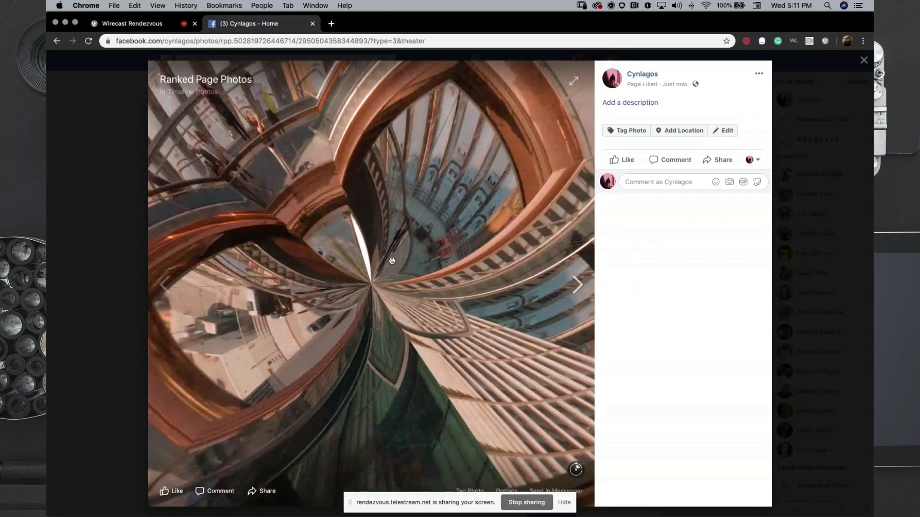
{"action": "left_click_drag", "start_coordinate": [391, 260], "coordinate": [331, 276]}
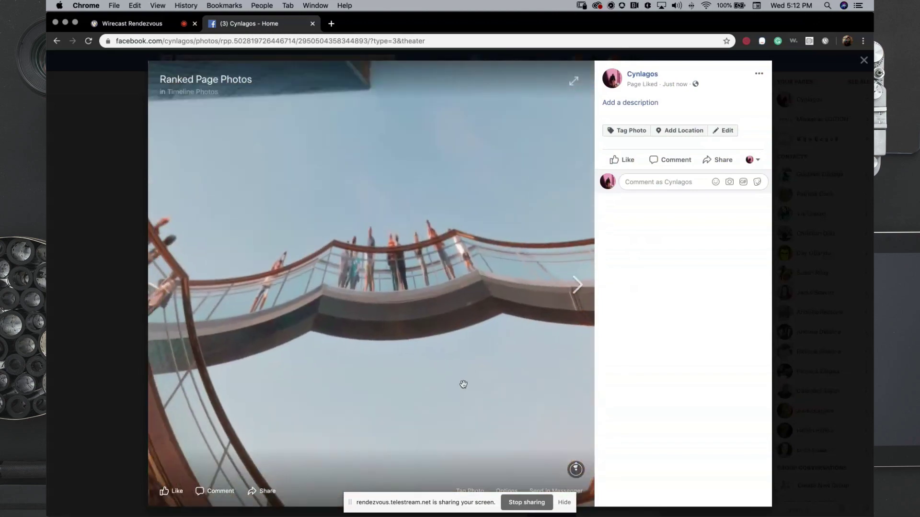
{"action": "left_click_drag", "start_coordinate": [442, 220], "coordinate": [430, 399]}
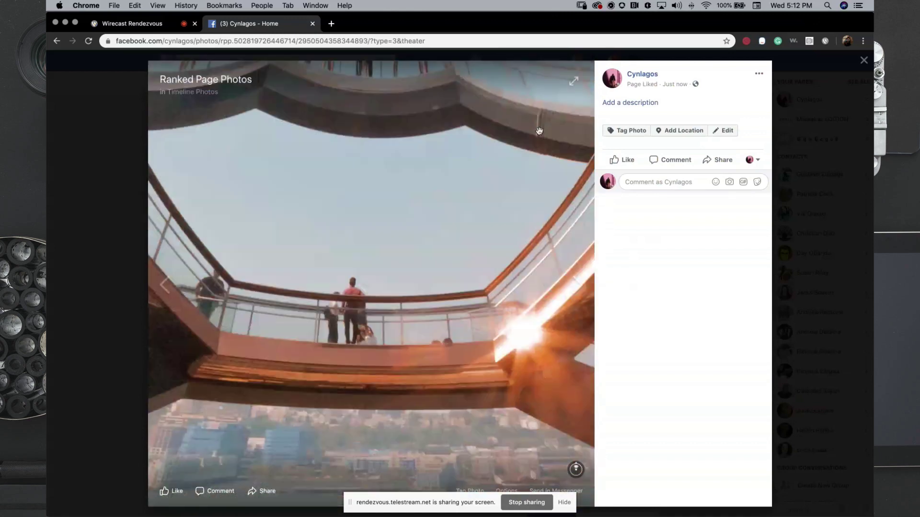
{"action": "left_click_drag", "start_coordinate": [540, 131], "coordinate": [426, 226]}
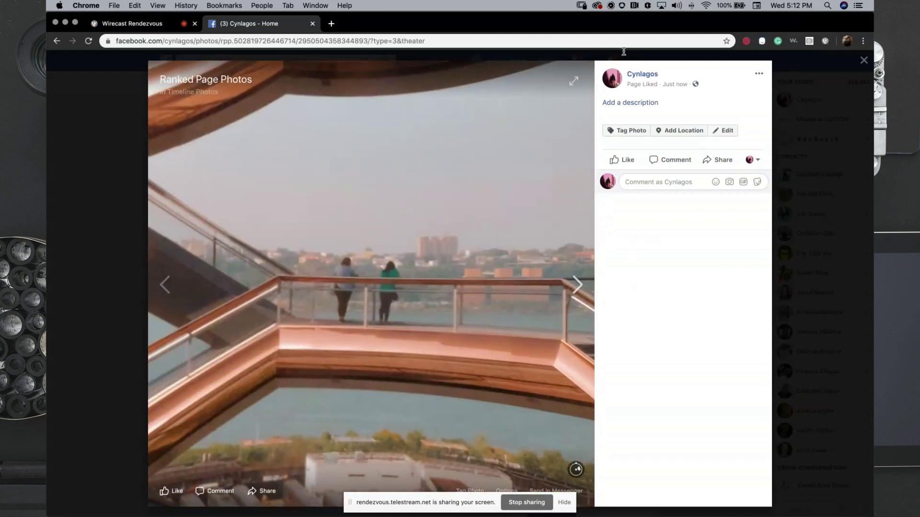
{"action": "left_click_drag", "start_coordinate": [559, 144], "coordinate": [584, 86]}
{"action": "left_click", "coordinate": [864, 59]}
Return to the Wirecast Rendezvous session and open its settings.
{"action": "key", "text": "super+Tab"}
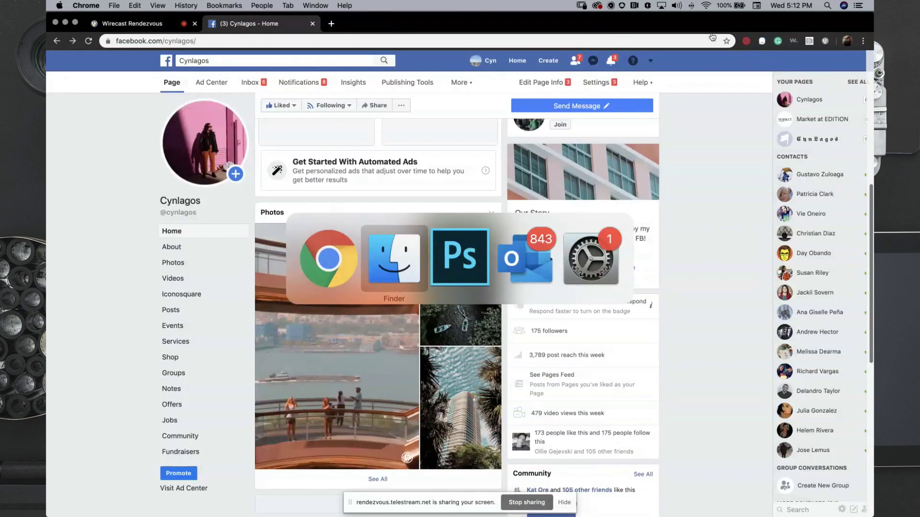
{"action": "left_click", "coordinate": [328, 258]}
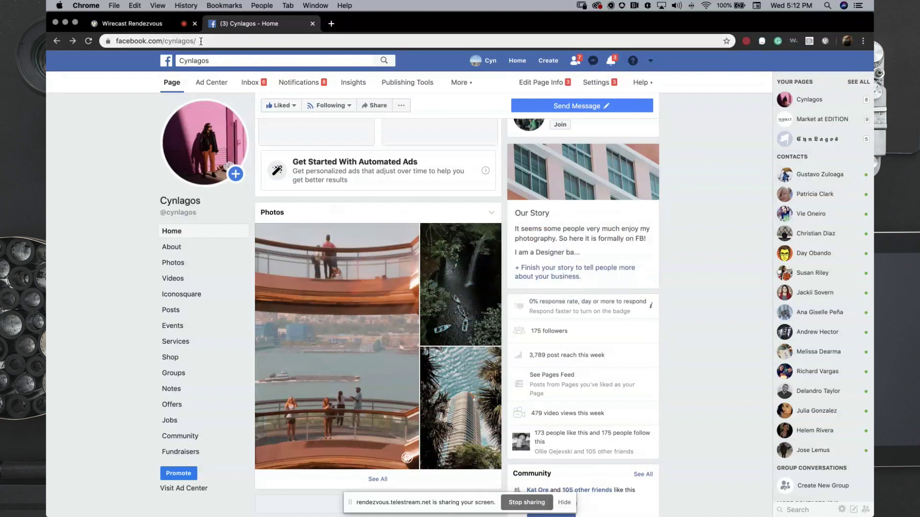
{"action": "left_click", "coordinate": [129, 24]}
{"action": "left_click", "coordinate": [801, 67]}
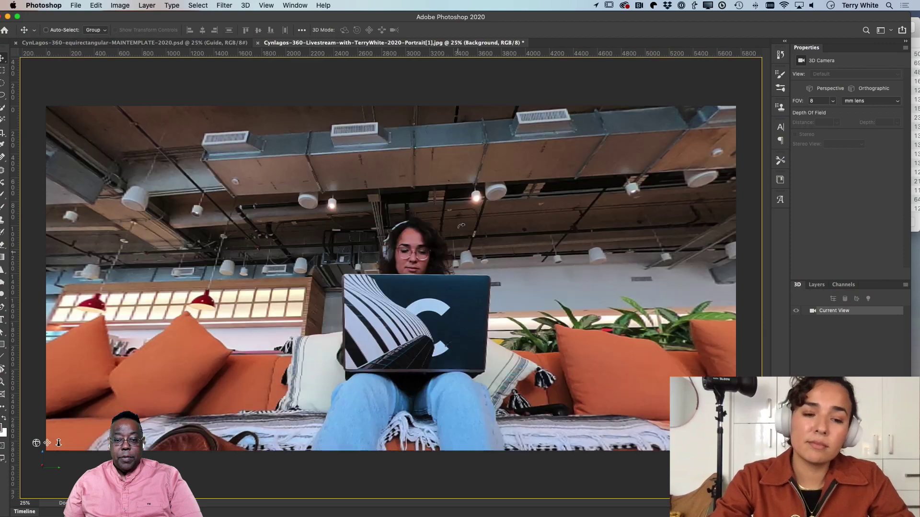
Look around the spherical panorama of the woman with a laptop in Photoshop.
{"action": "left_click_drag", "start_coordinate": [461, 226], "coordinate": [749, 328]}
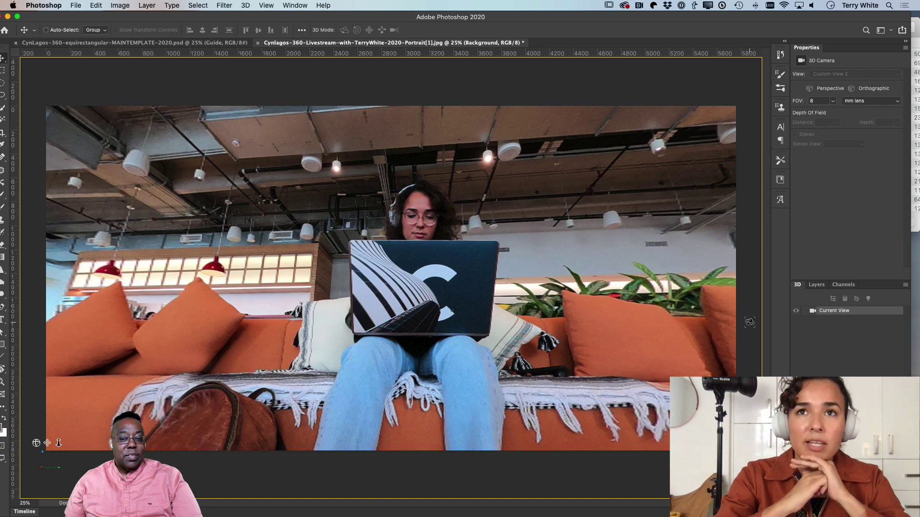
{"action": "left_click_drag", "start_coordinate": [524, 315], "coordinate": [479, 285]}
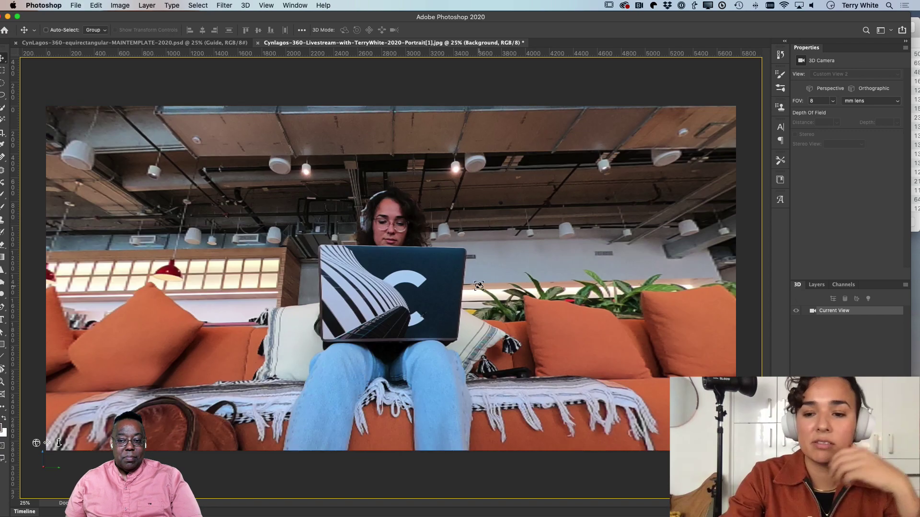